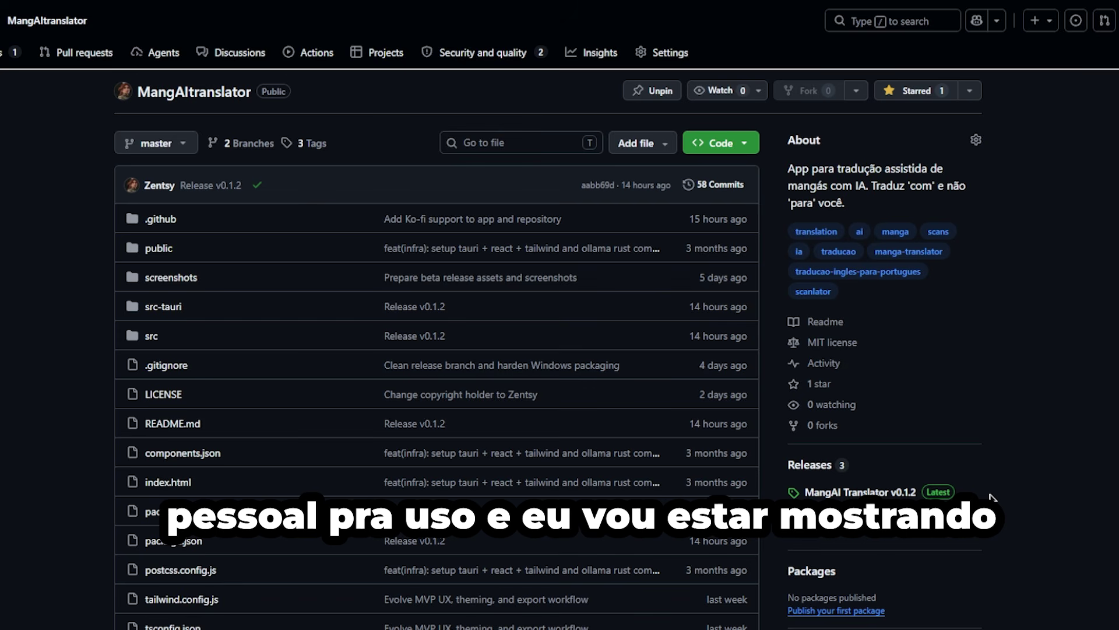
- Look over the MangAItranslator repository's file list, release information and README introduction
scroll(1029, 309, "down", 3)
scroll(1029, 301, "up", 1)
scroll(1030, 292, "down", 9)
scroll(1030, 283, "up", 11)
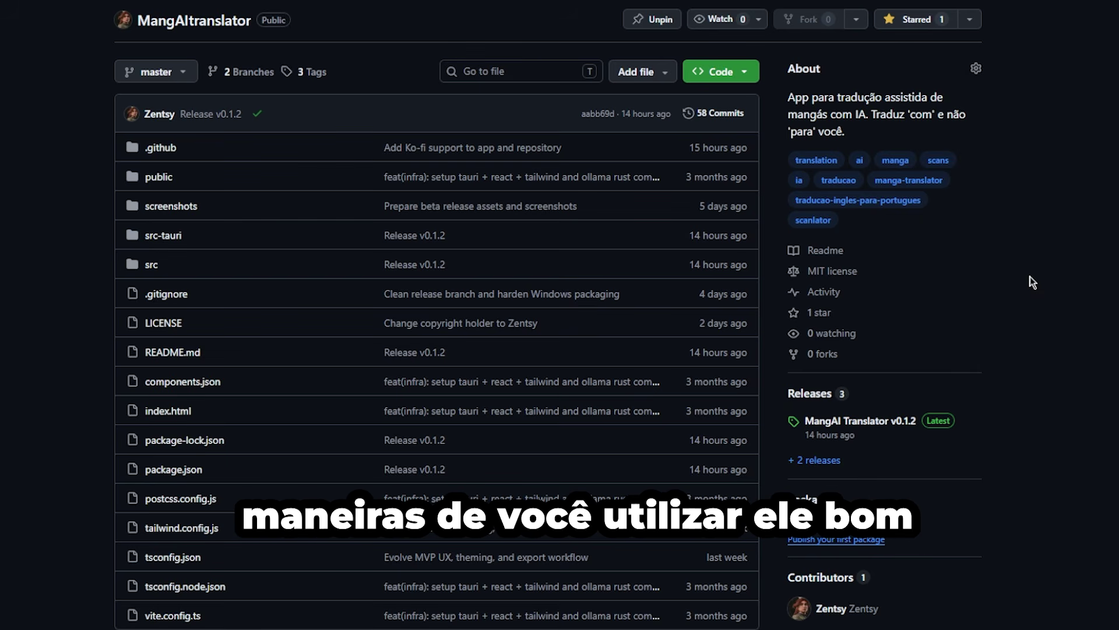
scroll(1026, 289, "down", 4)
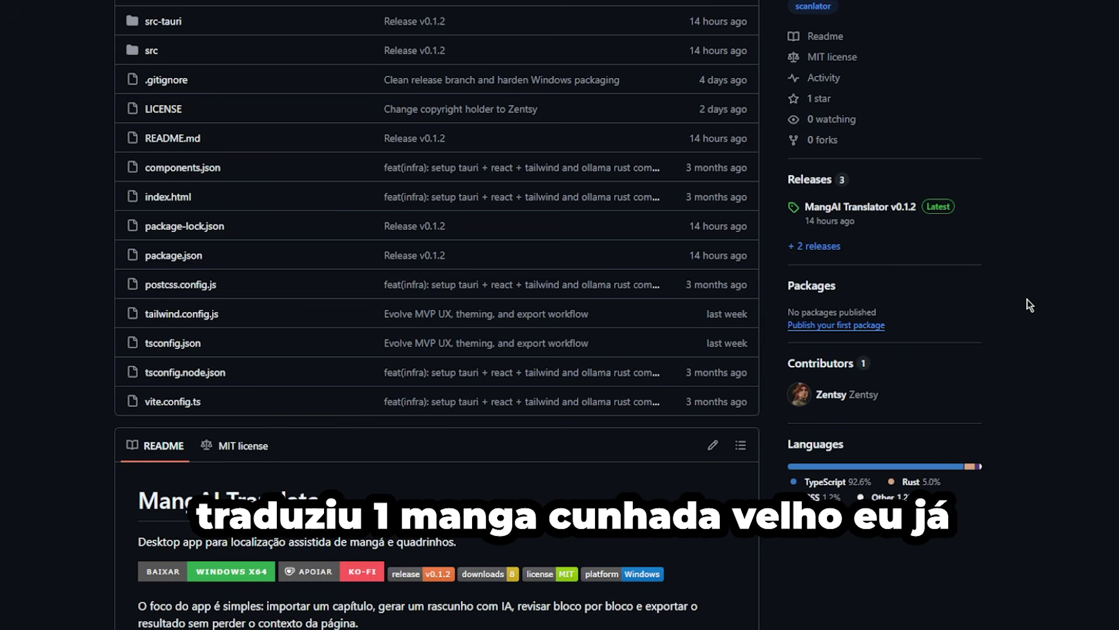
scroll(1027, 299, "down", 4)
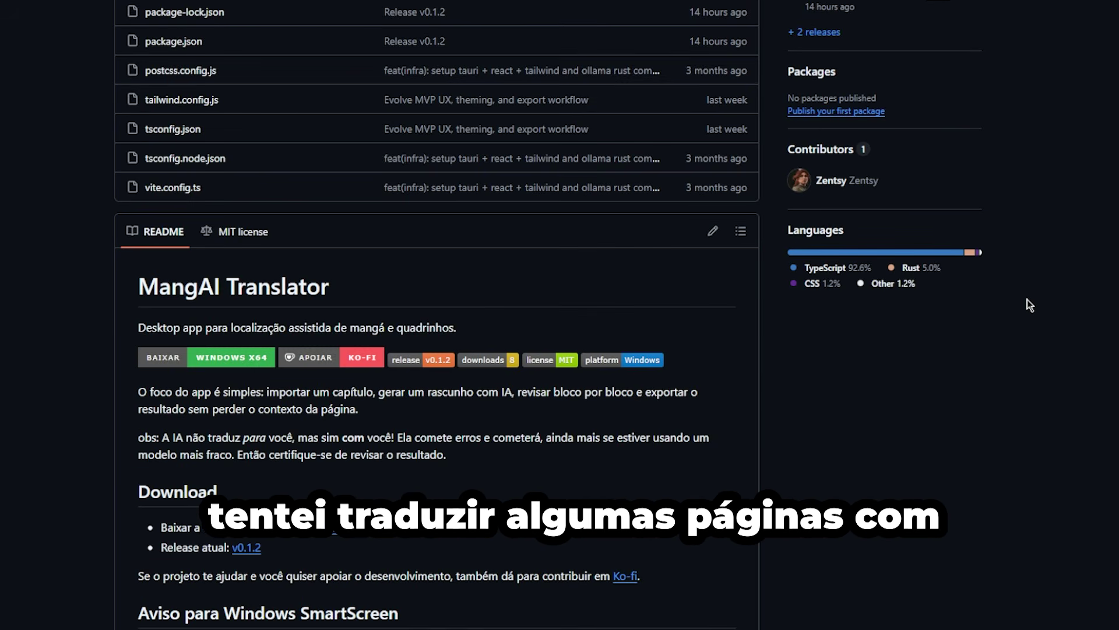
scroll(1009, 327, "down", 4)
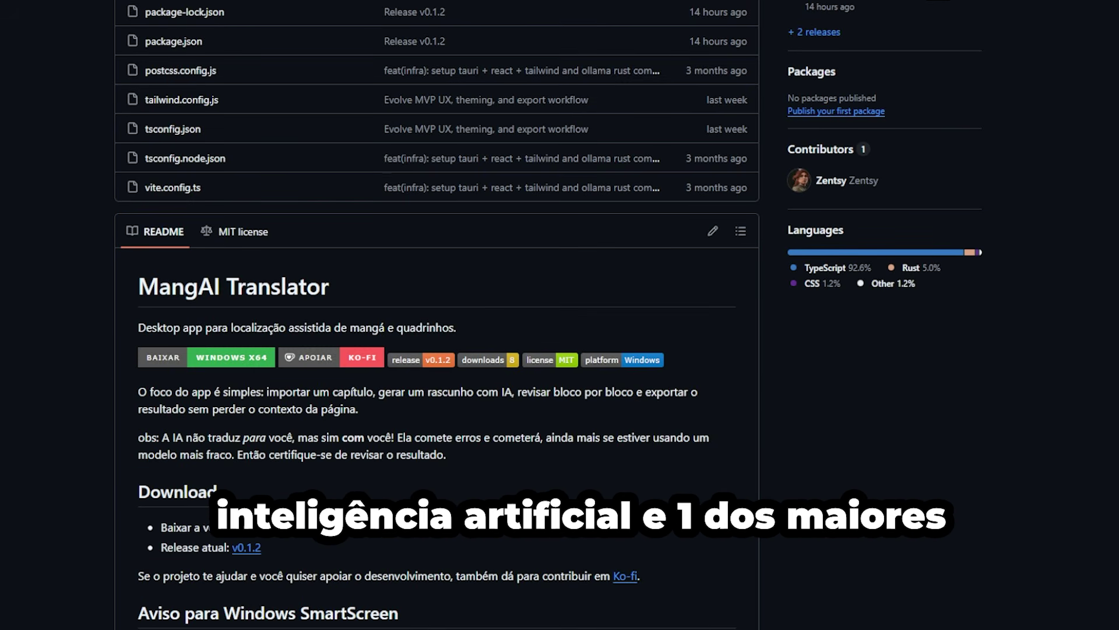
scroll(438, 314, "down", 1)
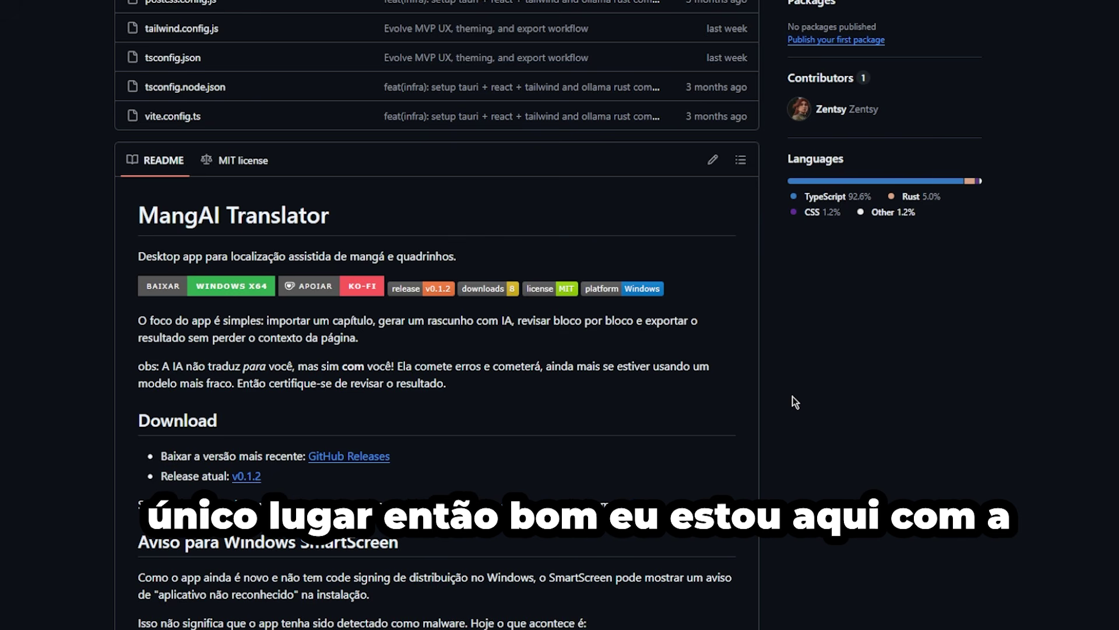
scroll(792, 396, "up", 10)
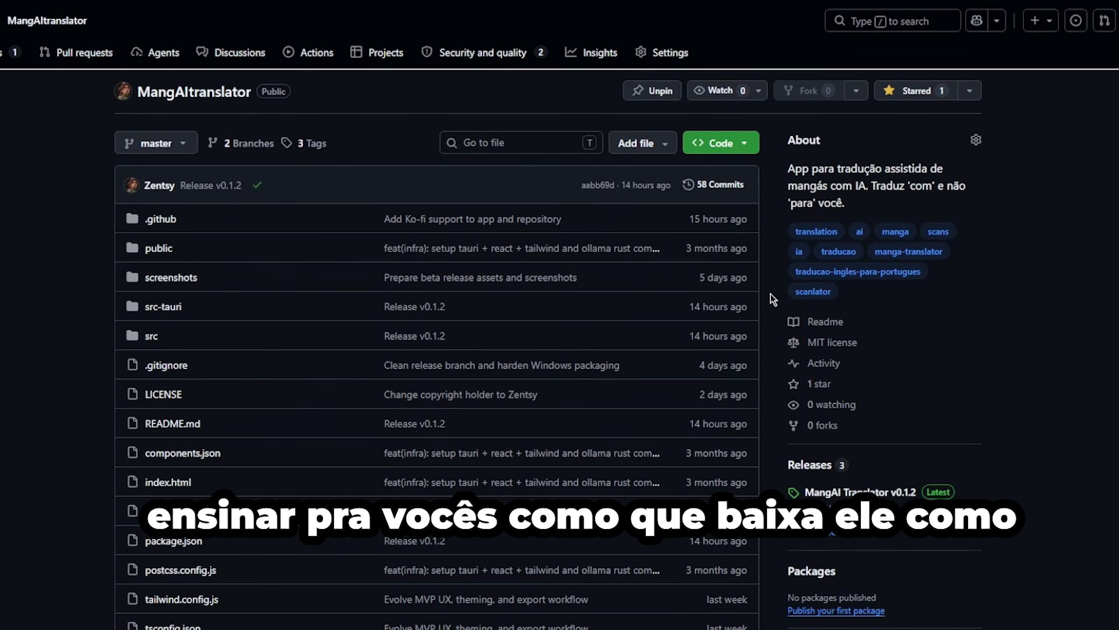
- Open the src folder to inspect the project's source files, and return to the repository's main page
scroll(772, 299, "down", 2)
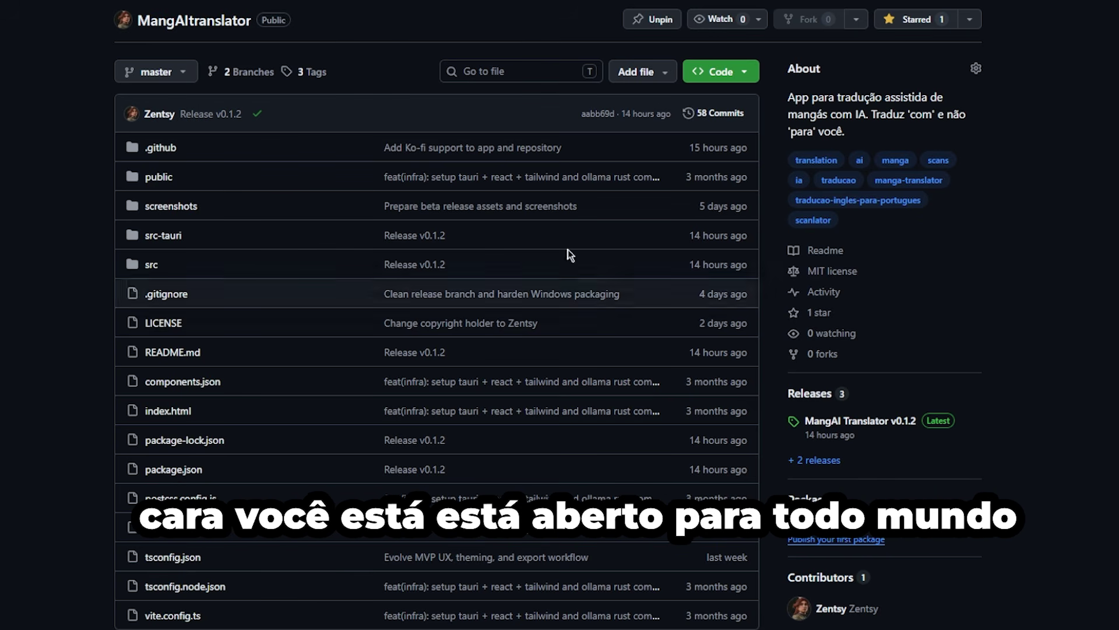
scroll(153, 227, "up", 1)
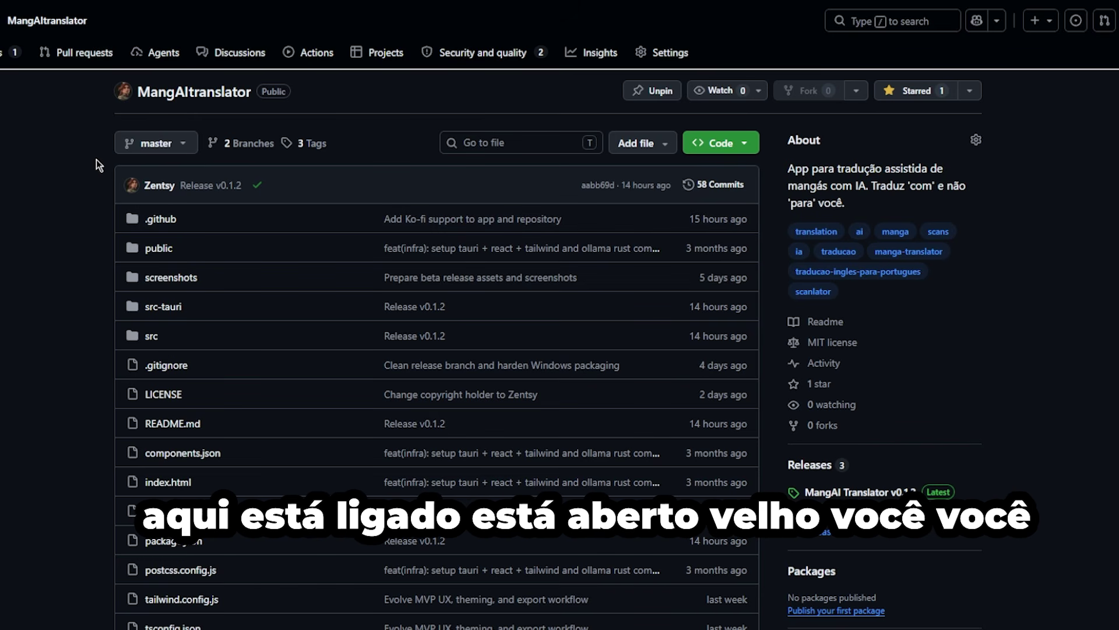
scroll(19, 304, "down", 2)
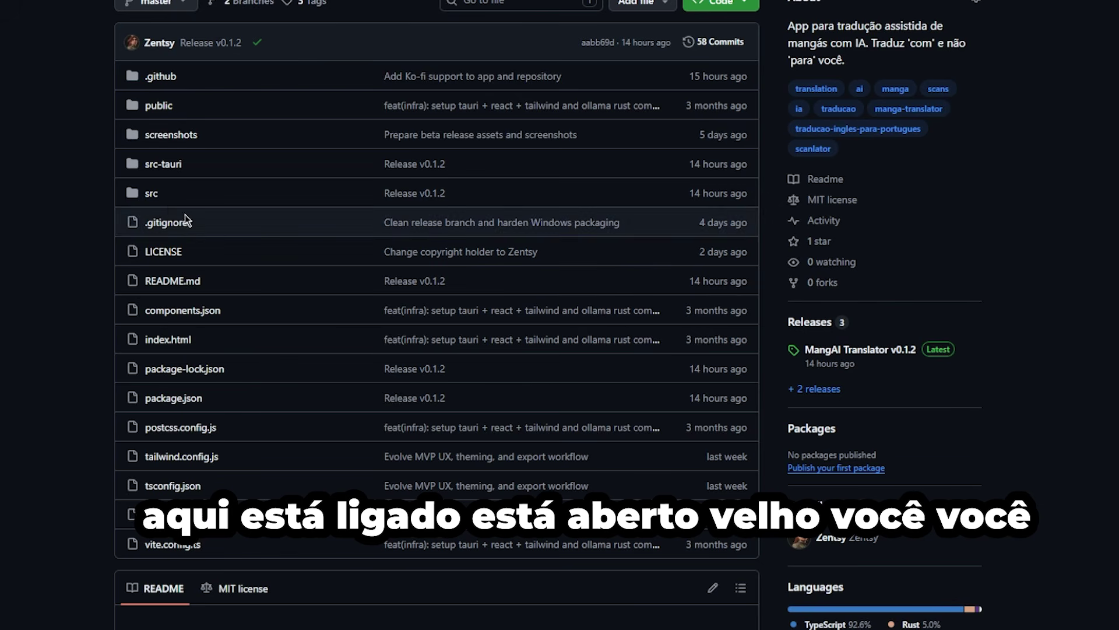
left_click(151, 196)
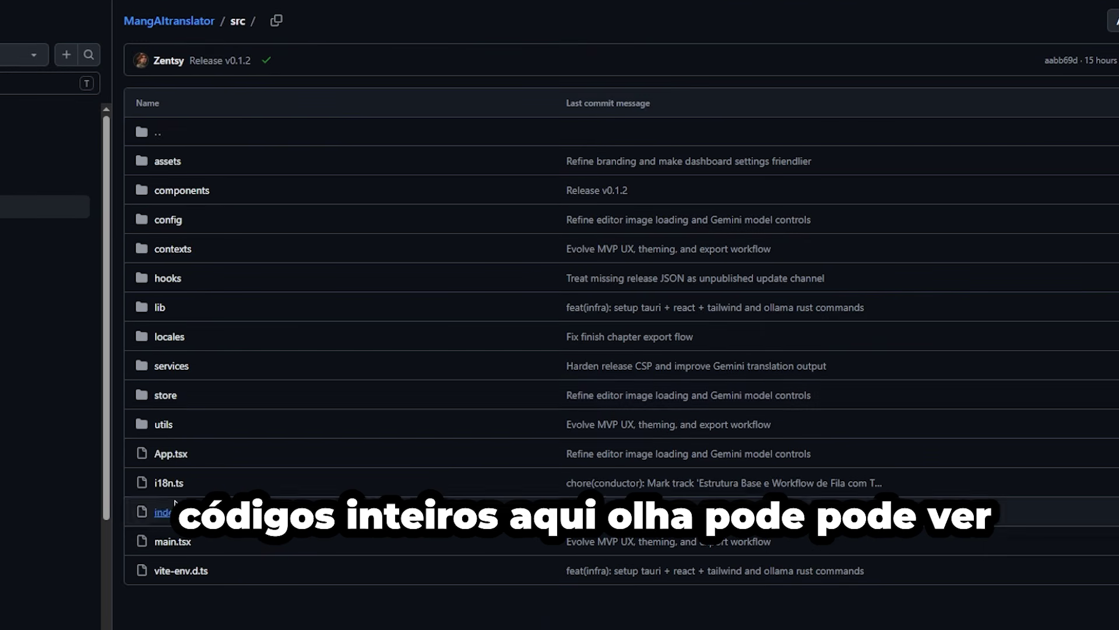
scroll(188, 383, "up", 1)
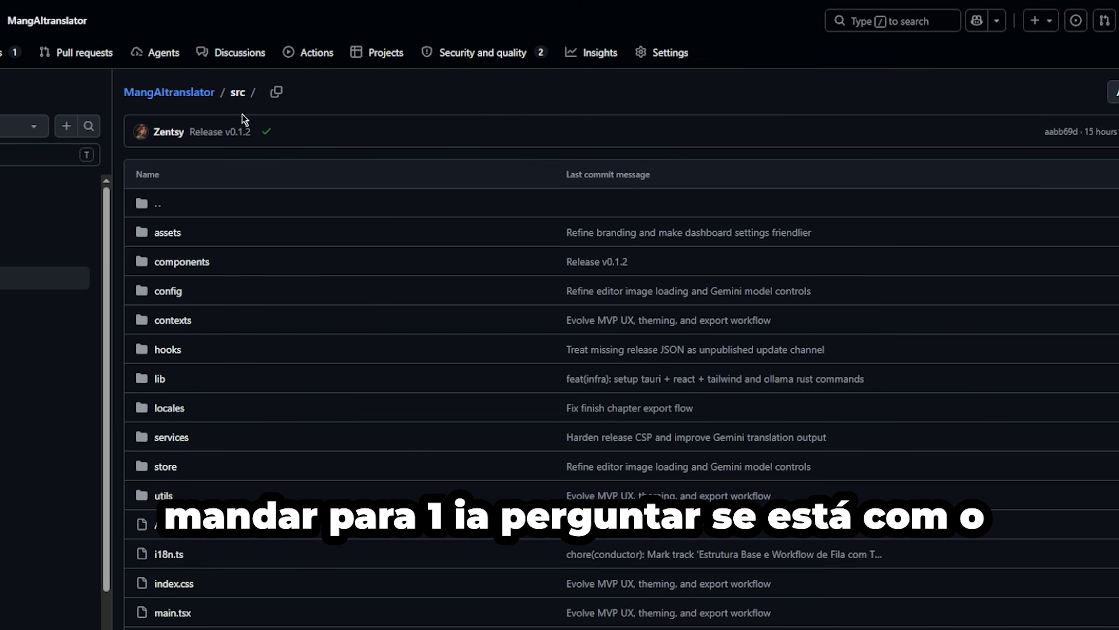
left_click(55, 213)
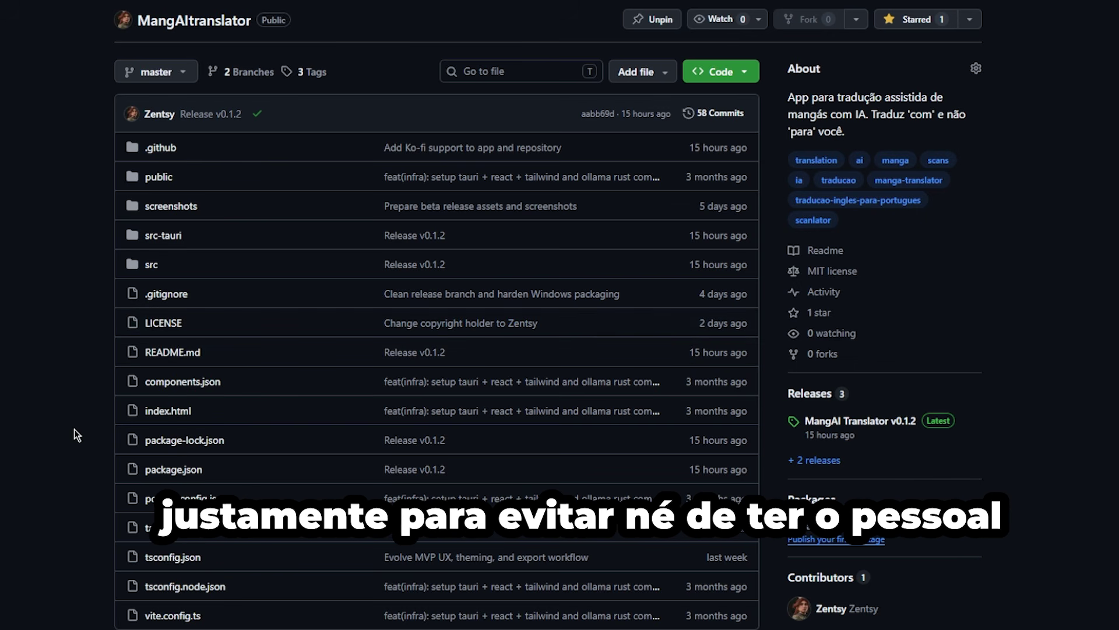
scroll(80, 411, "down", 5)
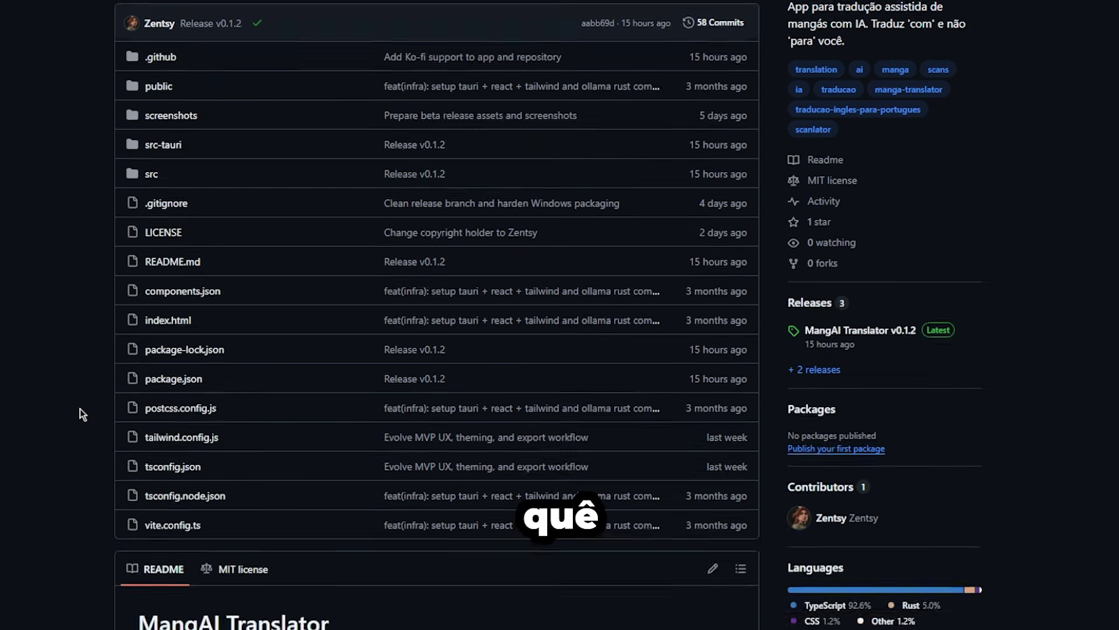
scroll(79, 411, "up", 4)
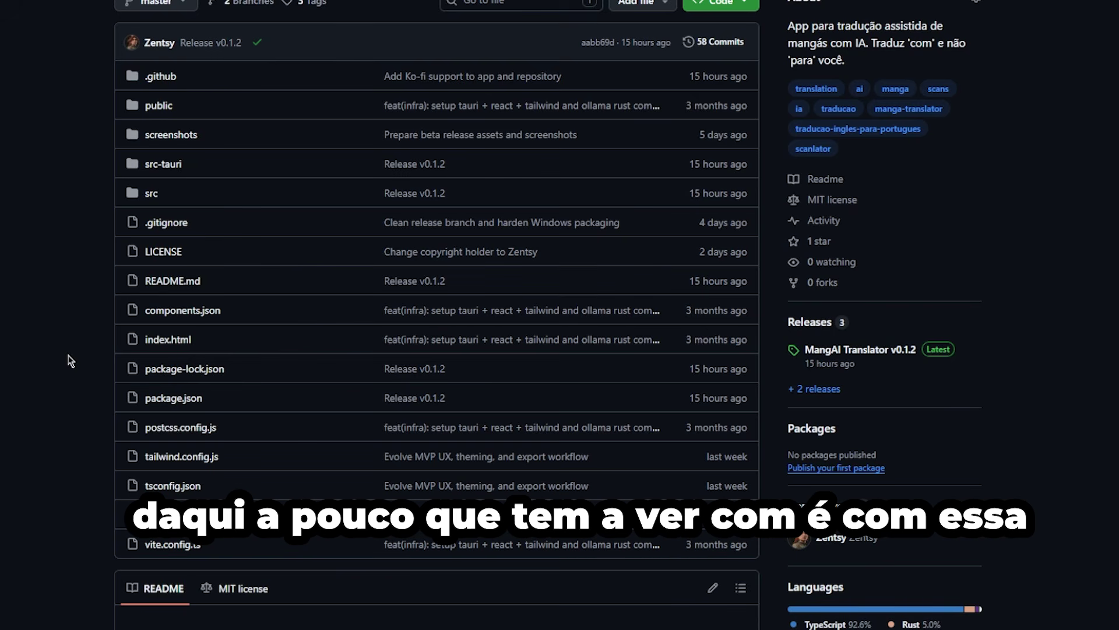
scroll(108, 340, "up", 1)
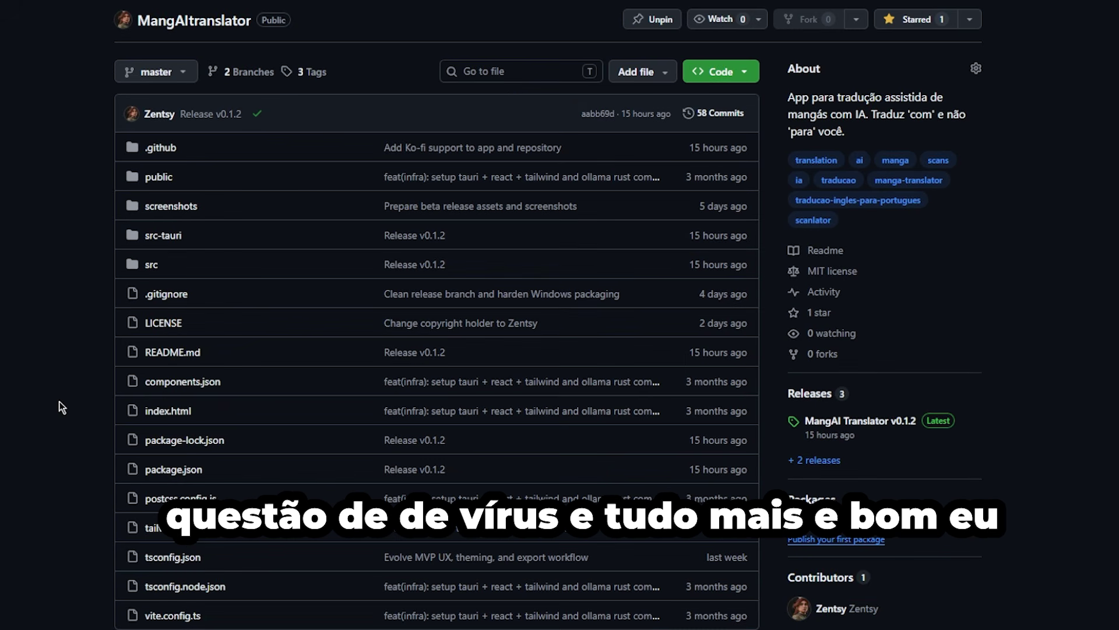
scroll(61, 385, "up", 1)
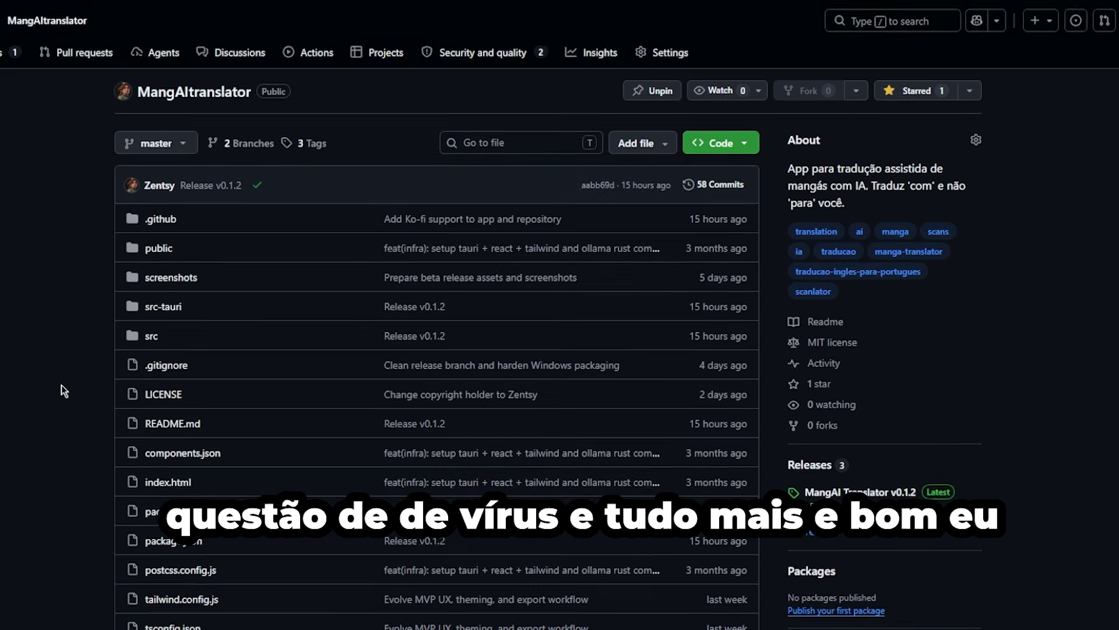
scroll(61, 384, "down", 3)
scroll(83, 389, "up", 2)
scroll(83, 388, "up", 1)
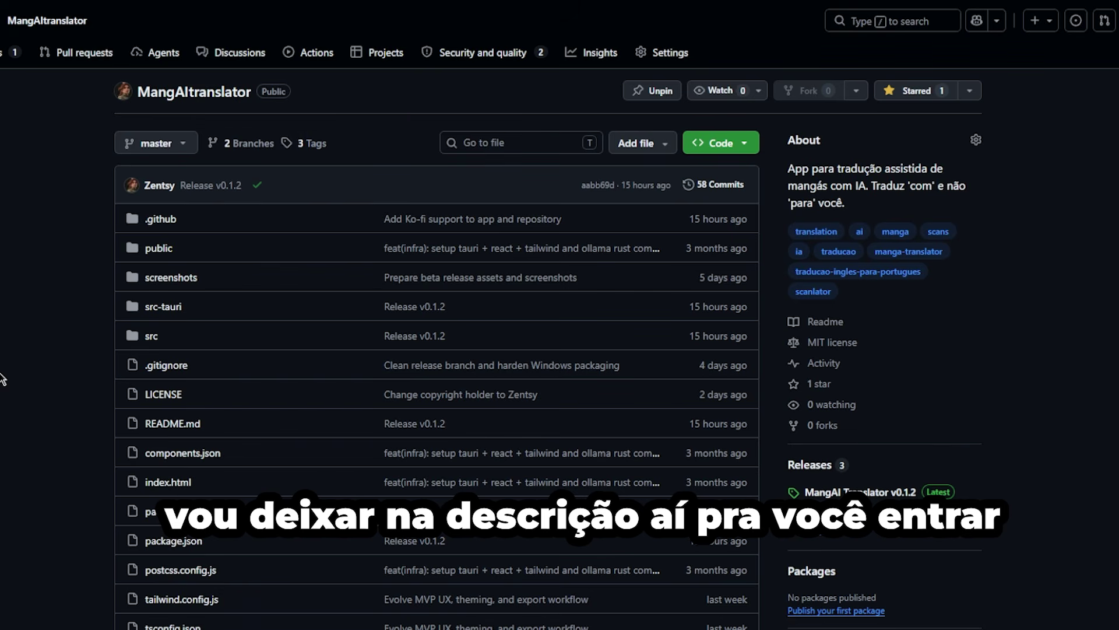
- Review the README's introduction and Download section, including the current release and the AI translation note
scroll(13, 355, "down", 3)
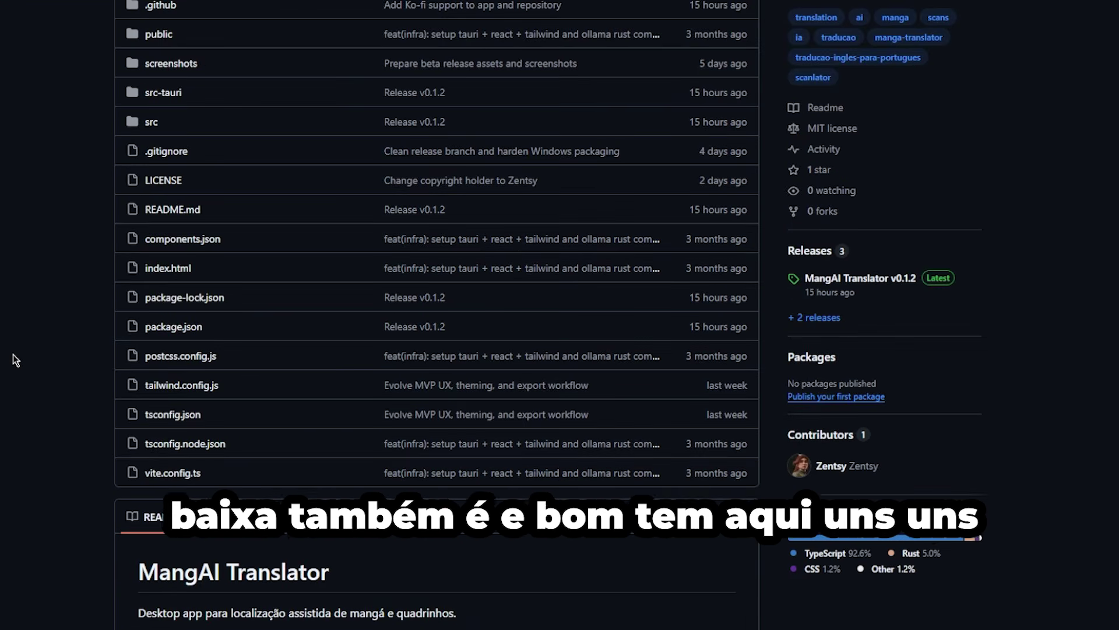
scroll(12, 354, "down", 7)
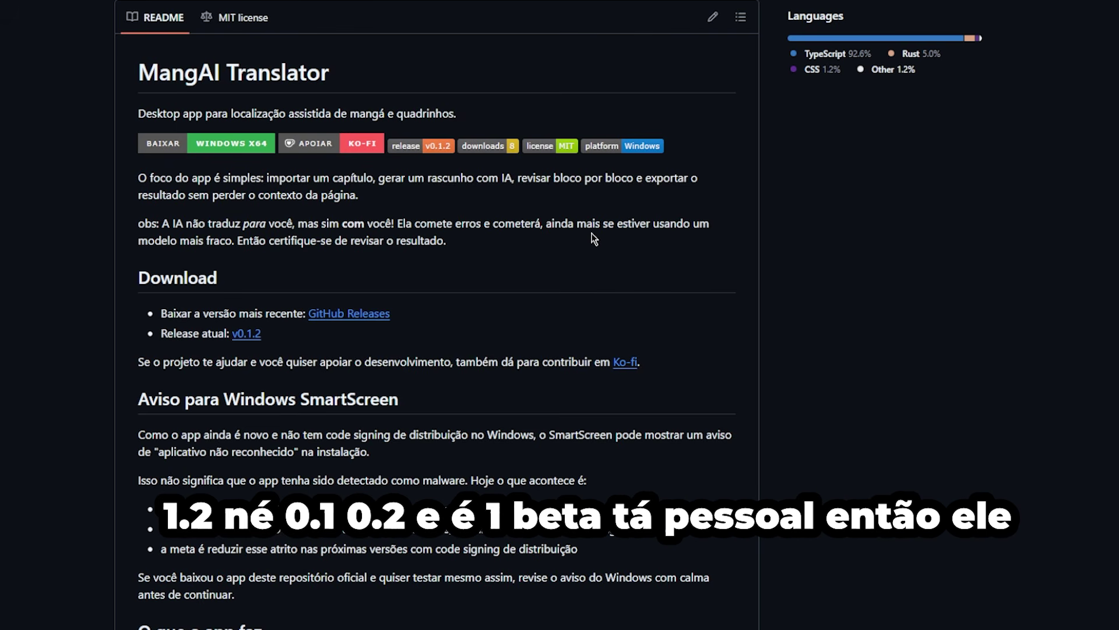
scroll(852, 316, "up", 2)
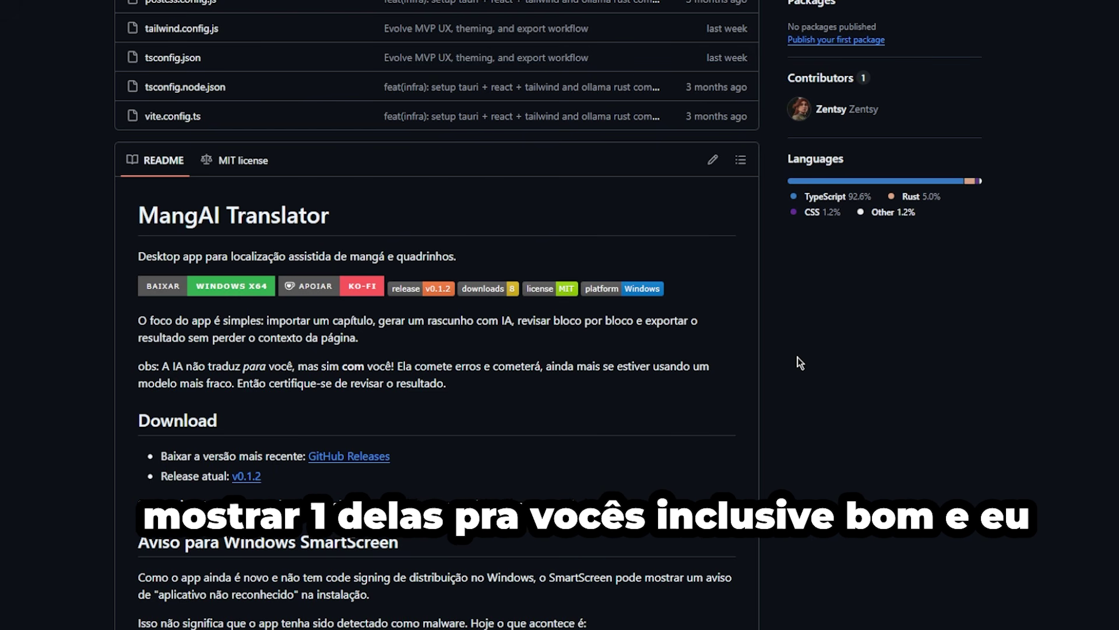
scroll(797, 357, "up", 6)
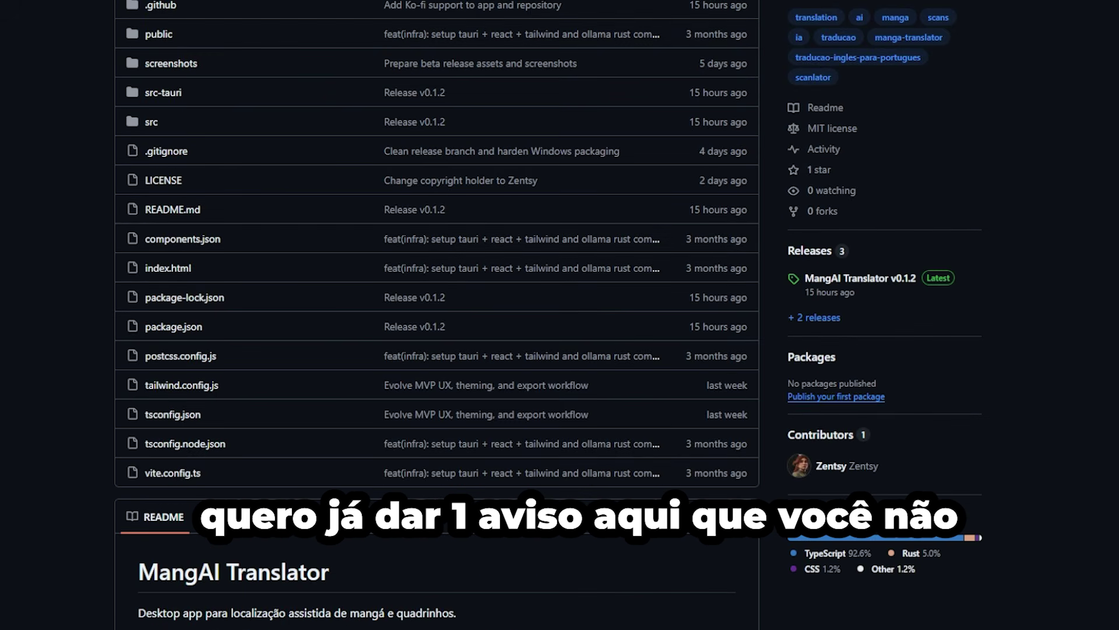
scroll(769, 469, "up", 1)
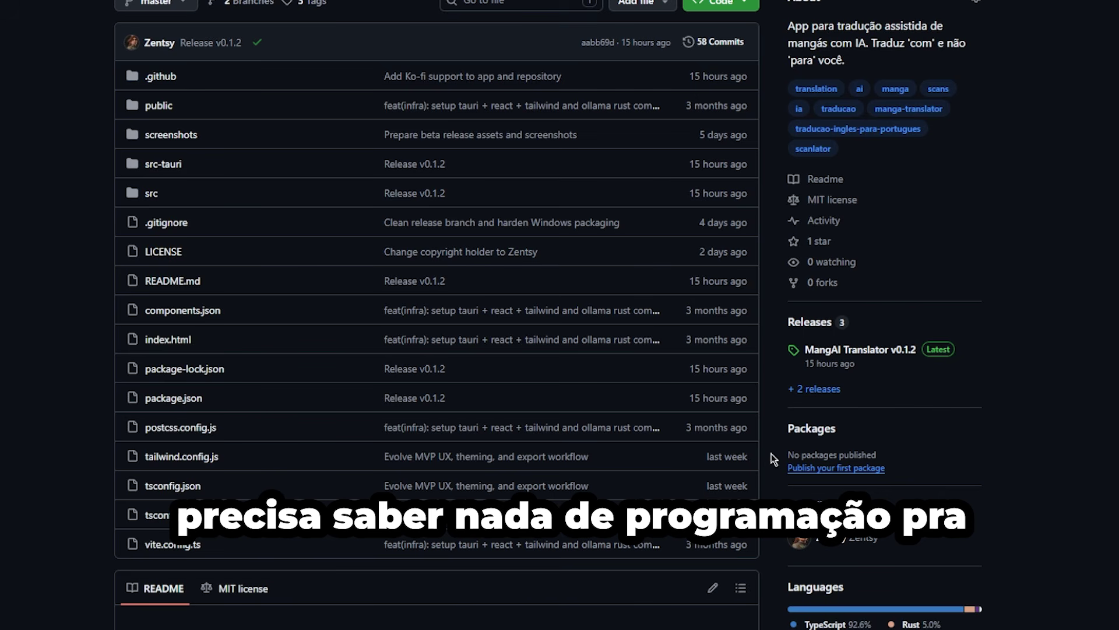
scroll(772, 452, "down", 2)
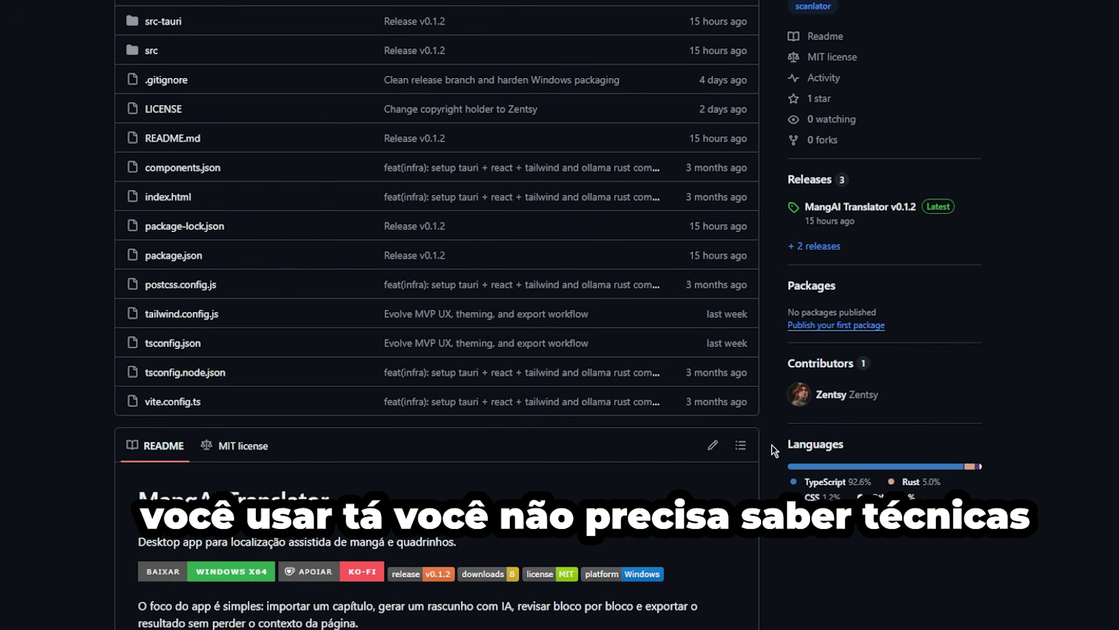
scroll(772, 445, "up", 1)
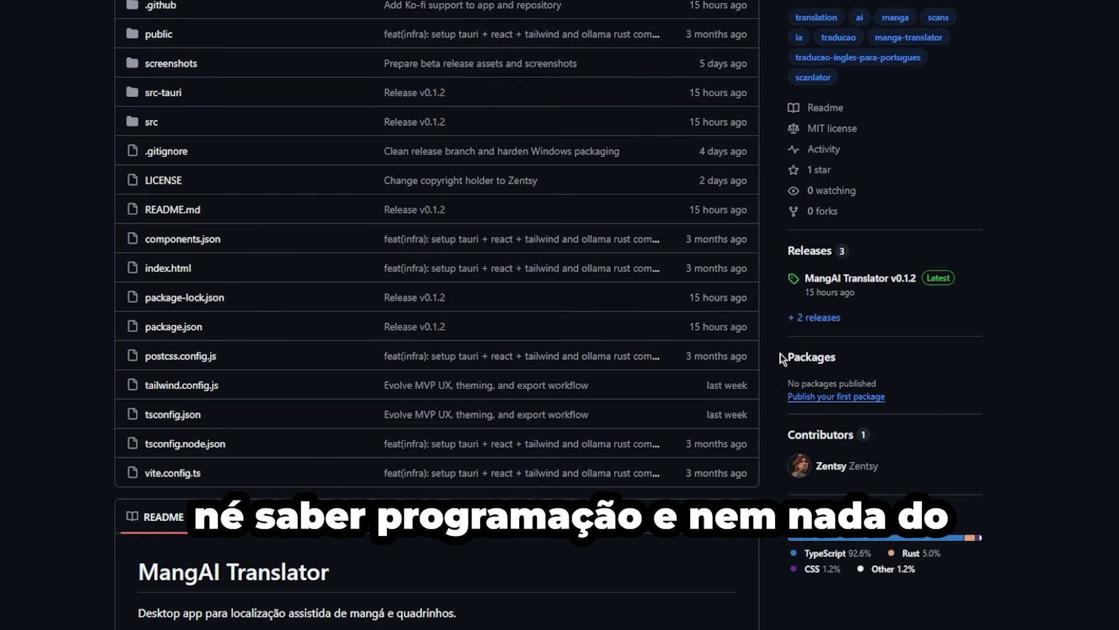
- Read the README section "Aviso para Windows SmartScreen" about the unrecognized-app warning and updater signing
scroll(785, 357, "down", 8)
double_click(151, 325)
double_click(350, 327)
double_click(271, 328)
double_click(344, 328)
left_click(294, 327)
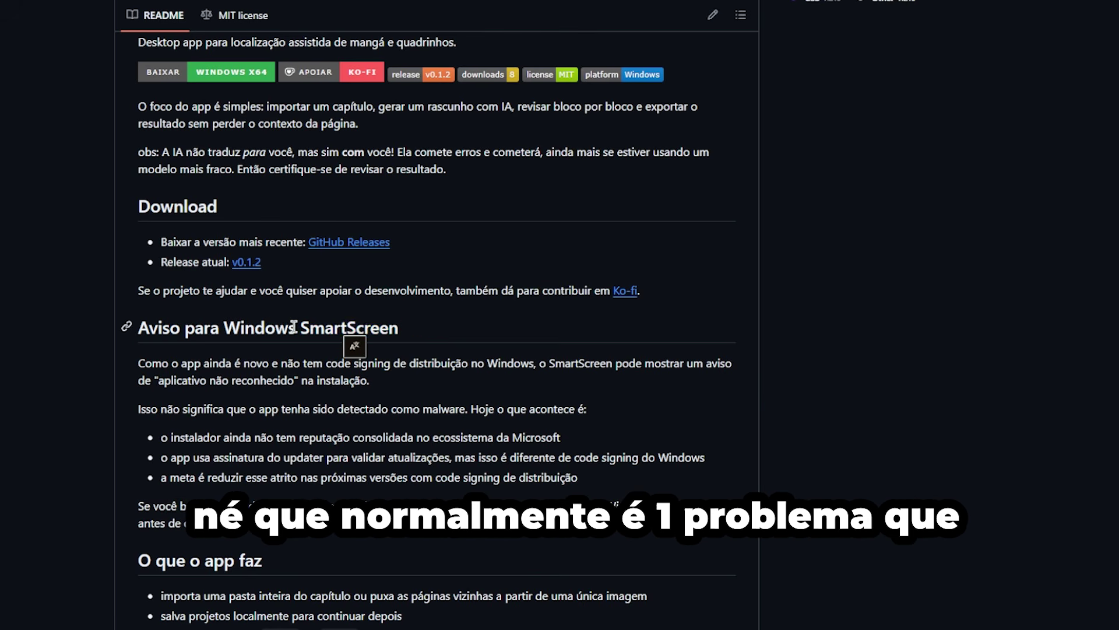
scroll(767, 350, "up", 8)
scroll(779, 283, "down", 8)
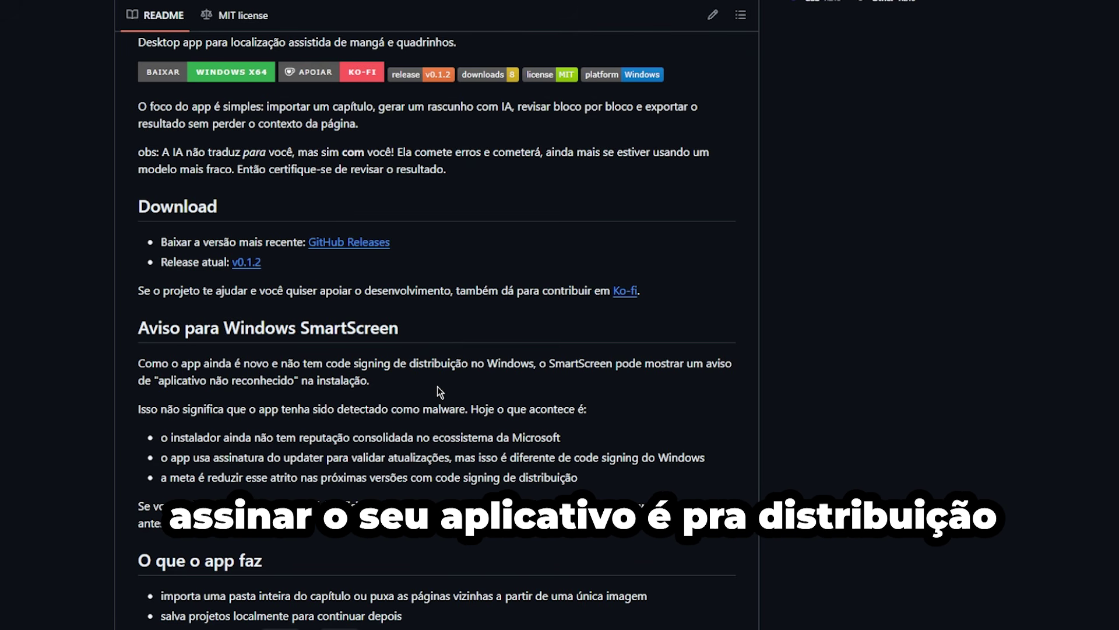
double_click(572, 363)
left_click(569, 382)
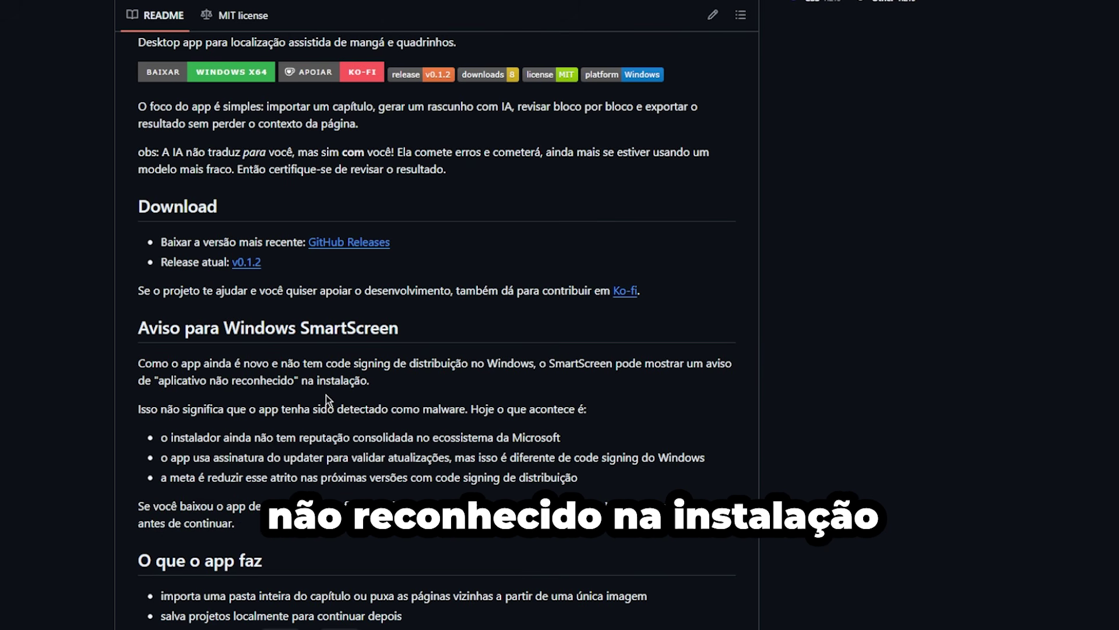
scroll(650, 420, "up", 1)
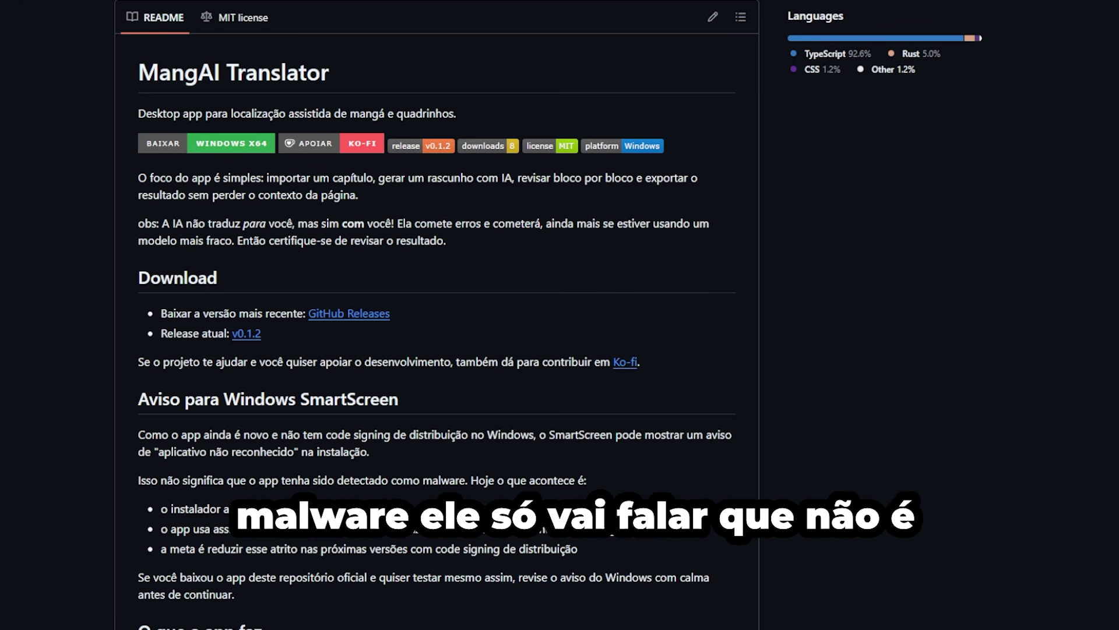
scroll(548, 315, "up", 2)
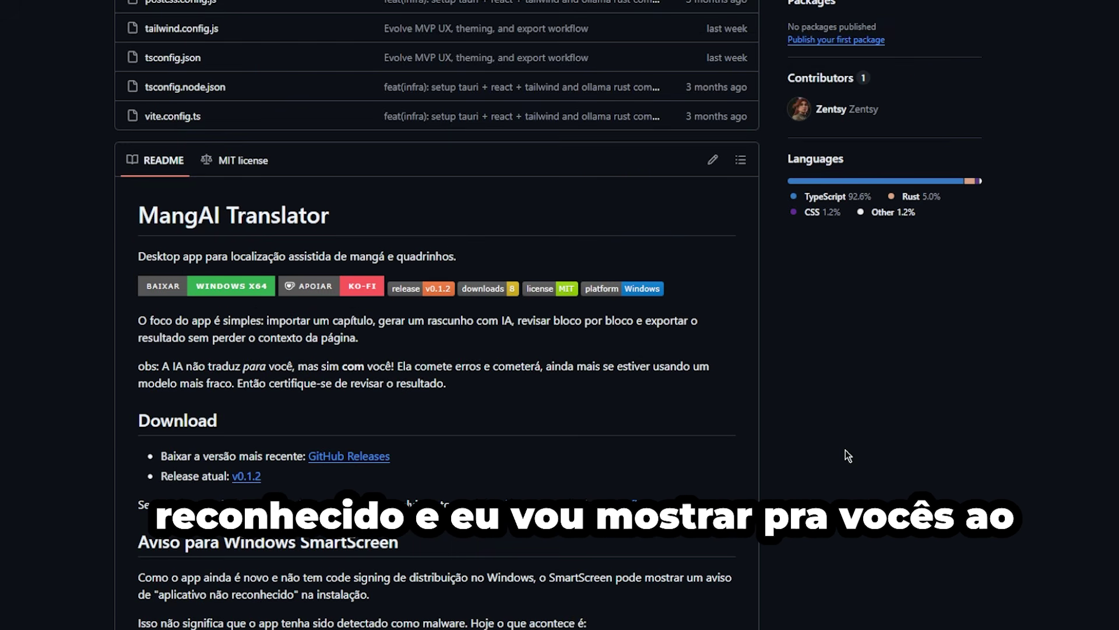
scroll(845, 450, "down", 2)
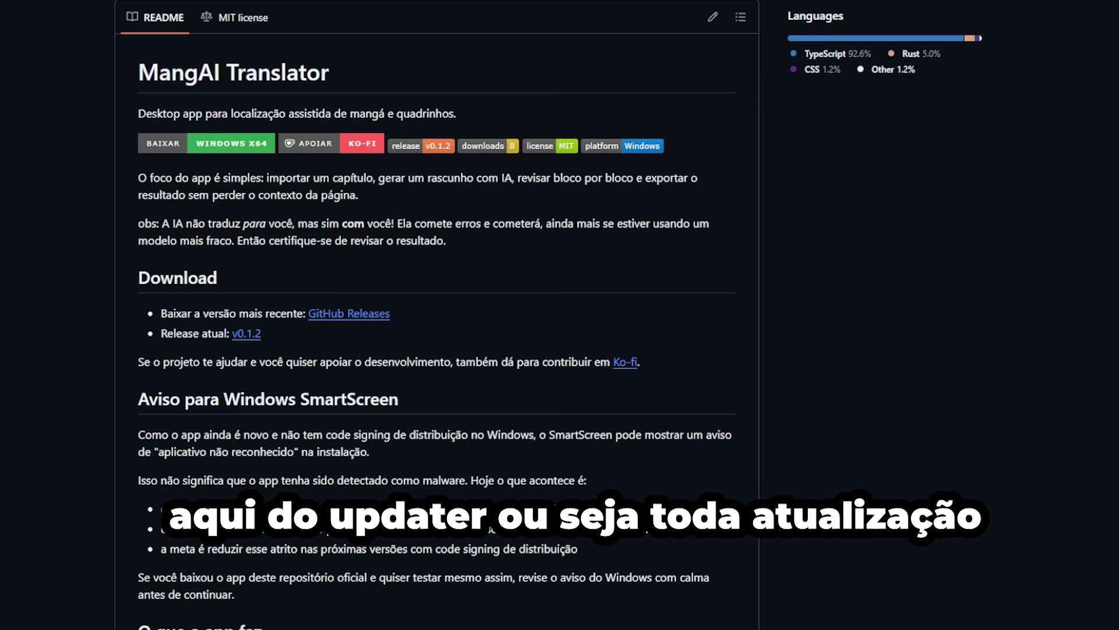
scroll(627, 471, "up", 10)
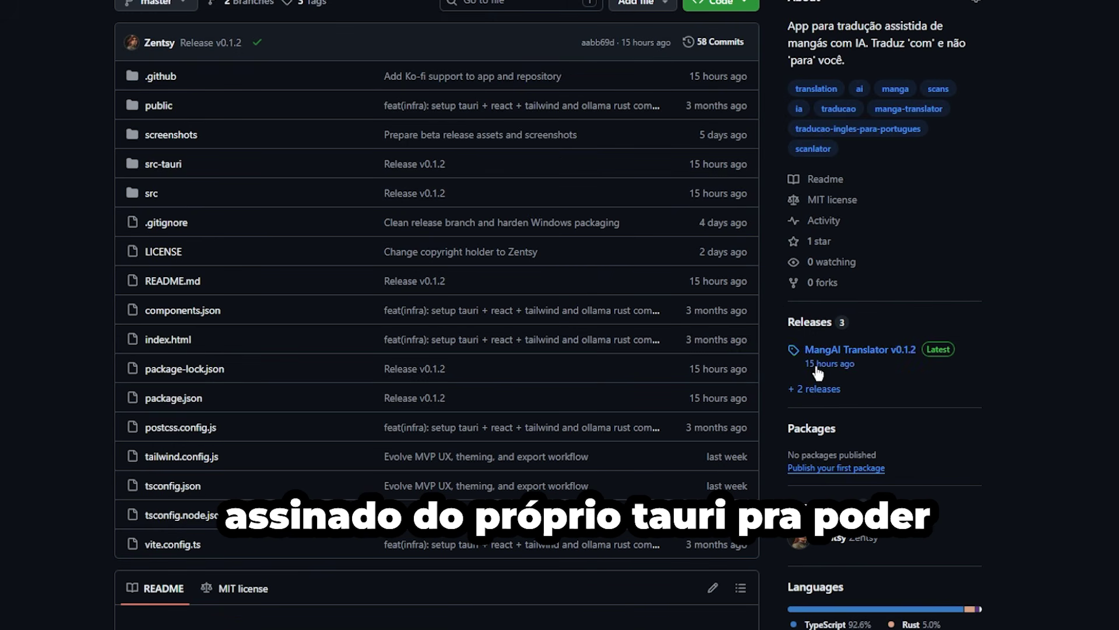
scroll(771, 359, "up", 3)
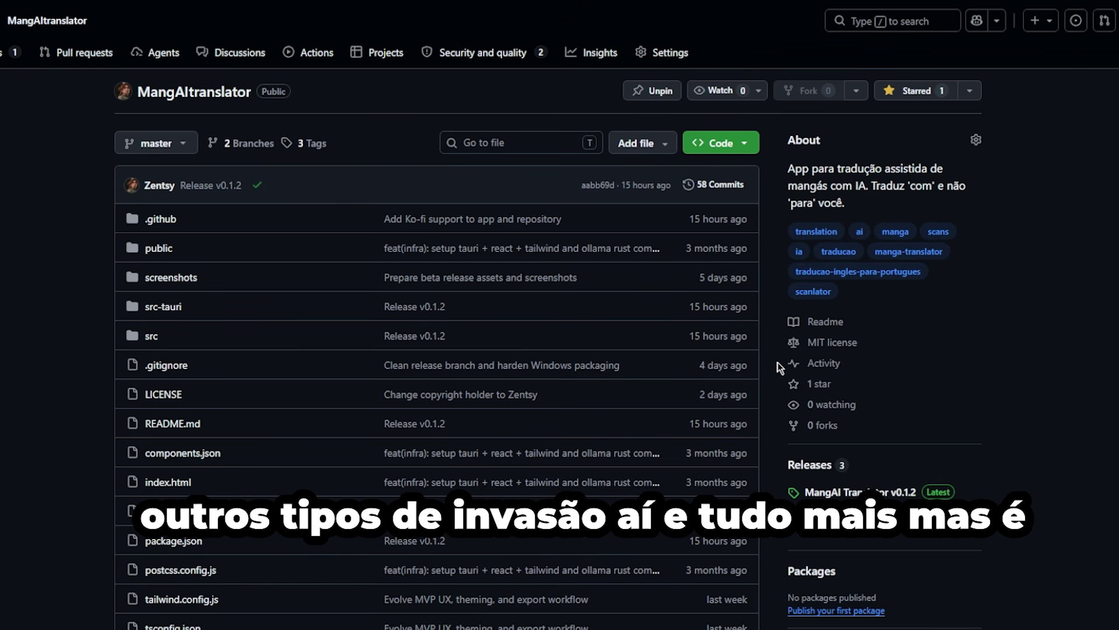
scroll(724, 433, "down", 15)
scroll(727, 422, "up", 3)
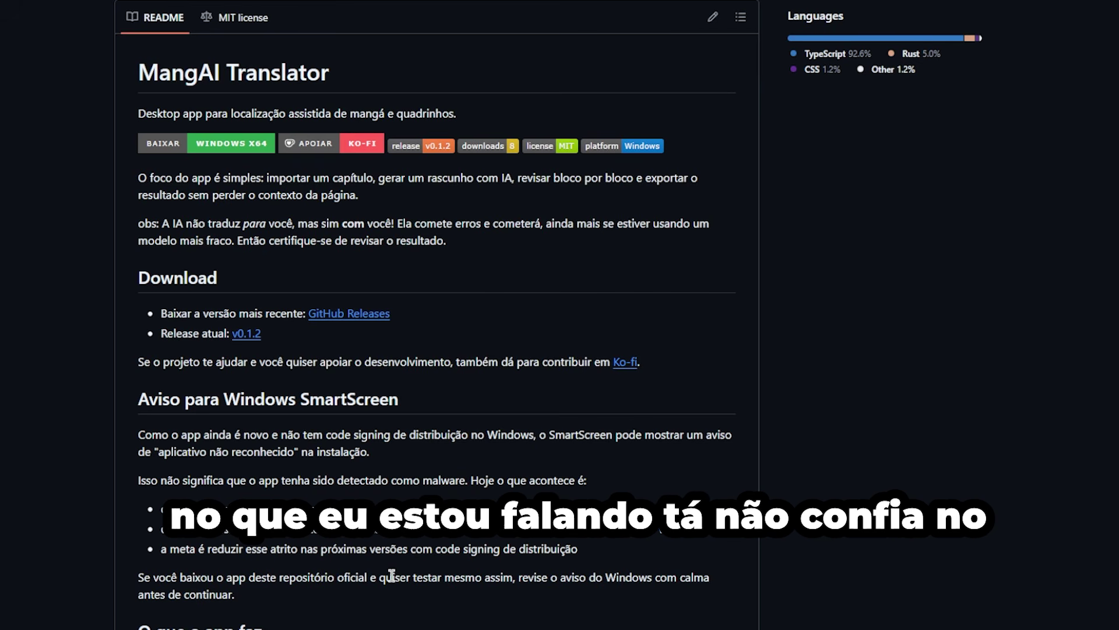
scroll(390, 561, "up", 12)
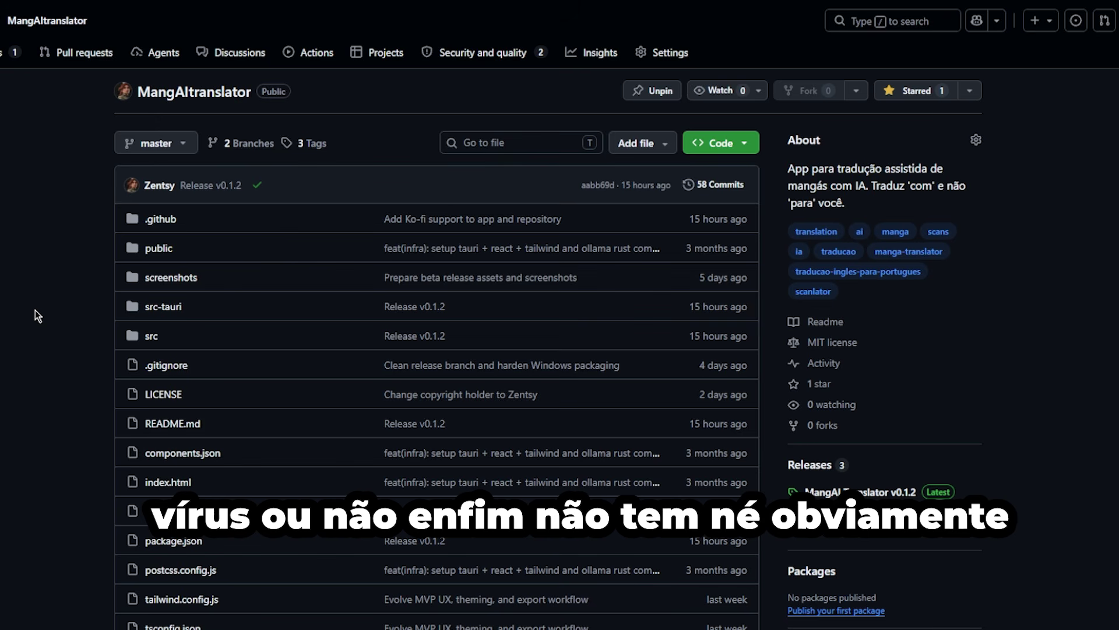
scroll(35, 310, "down", 3)
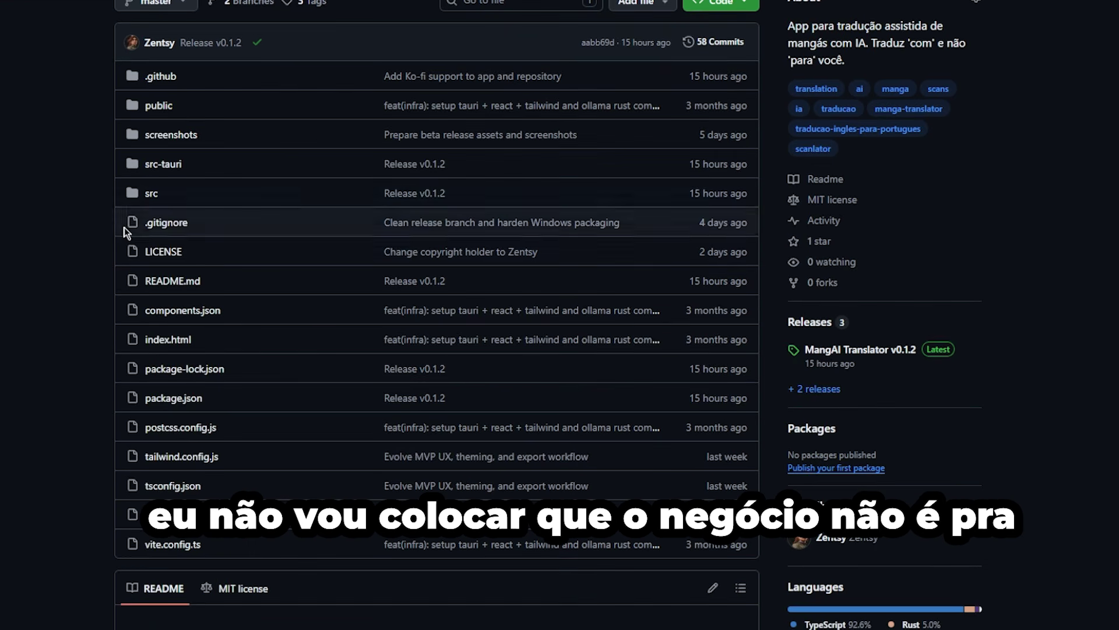
- Look through the README's introduction, app screenshots, "Fluxo rápido" workflow and the section on how the Gemini and Ollama engines work
scroll(60, 253, "up", 1)
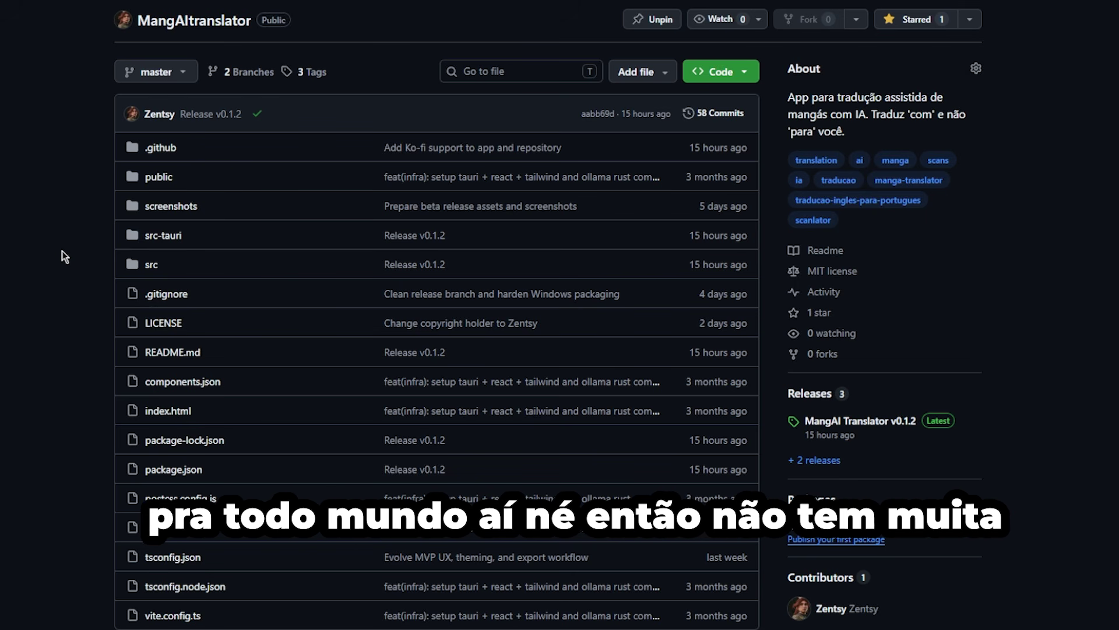
scroll(62, 251, "down", 1)
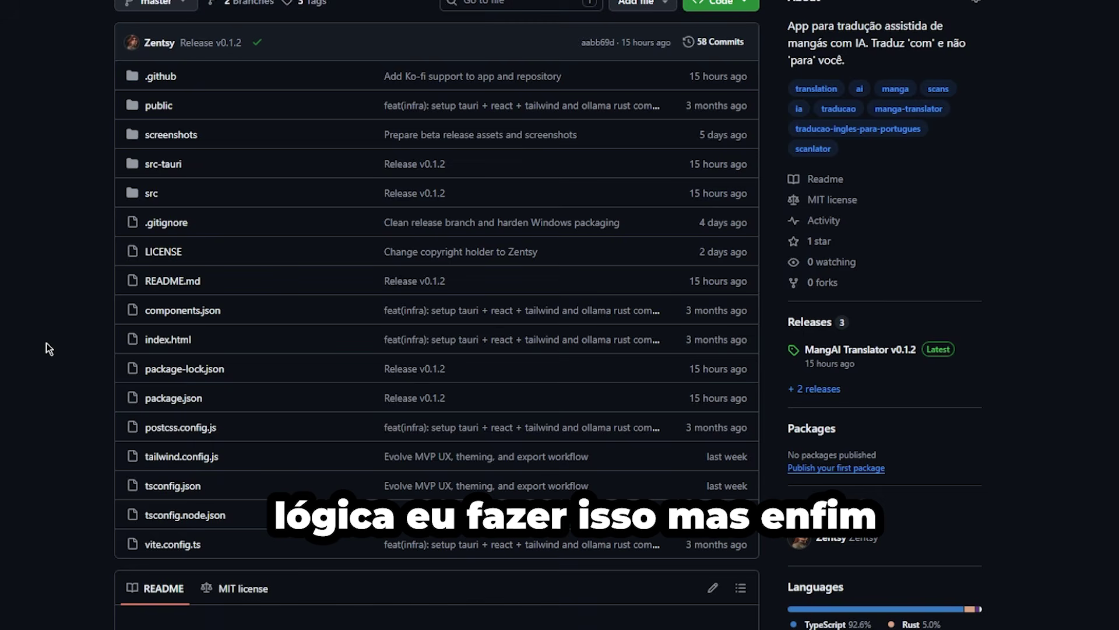
scroll(49, 349, "down", 7)
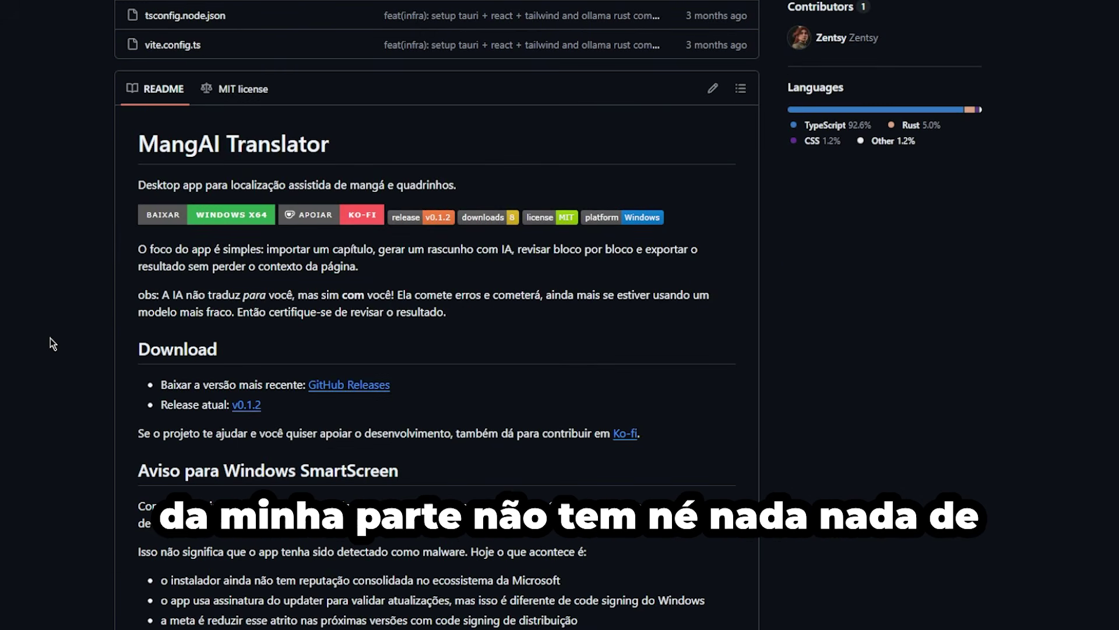
scroll(50, 337, "down", 5)
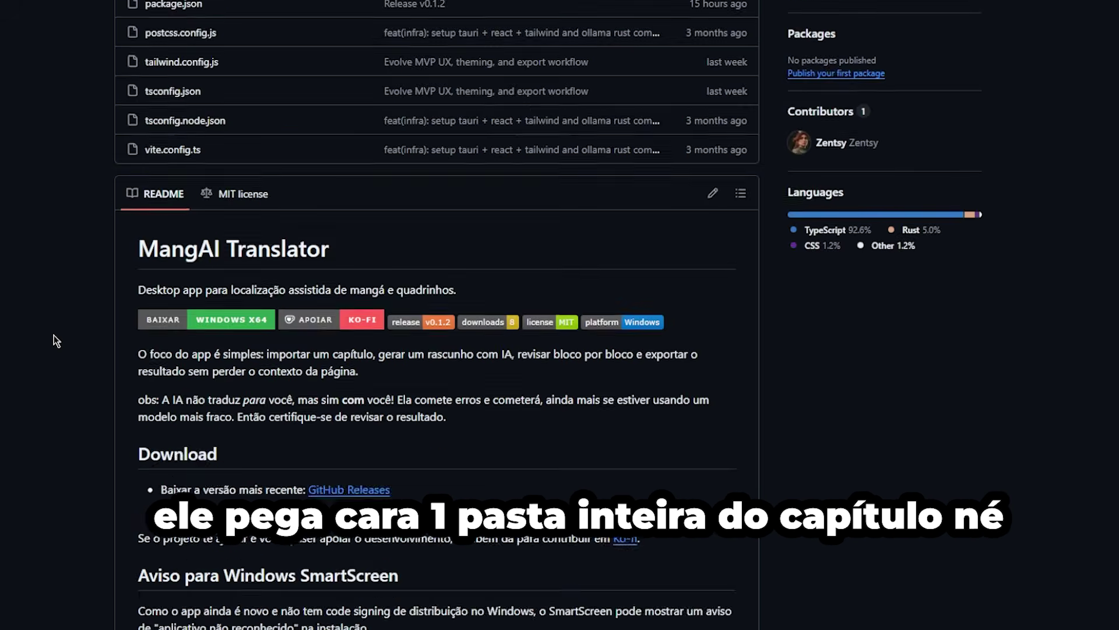
scroll(57, 326, "down", 12)
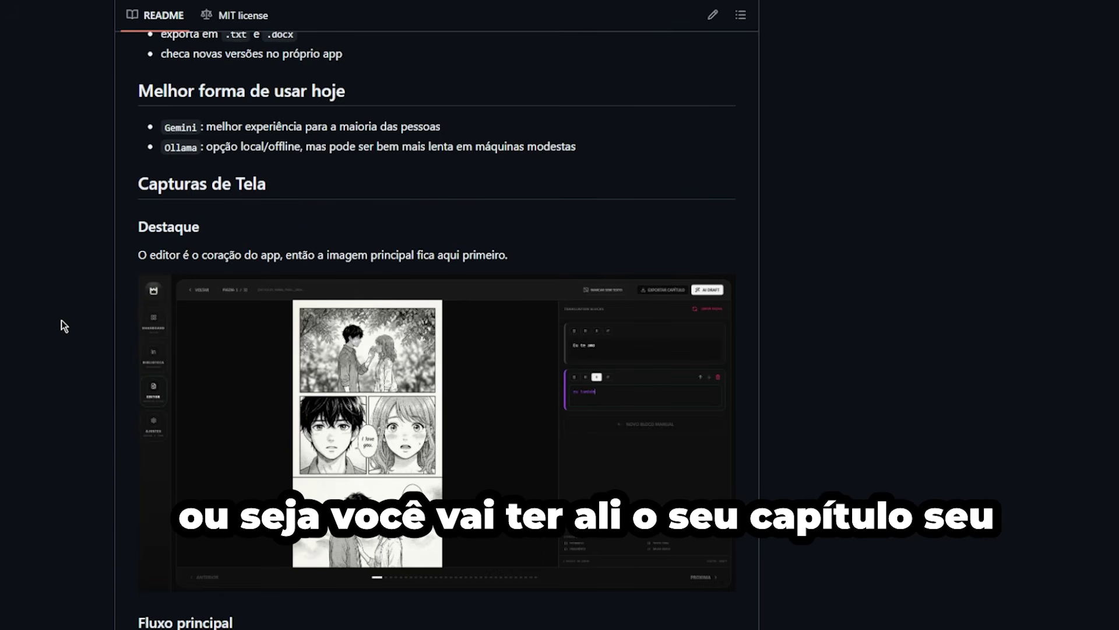
scroll(61, 320, "up", 1)
scroll(61, 320, "down", 15)
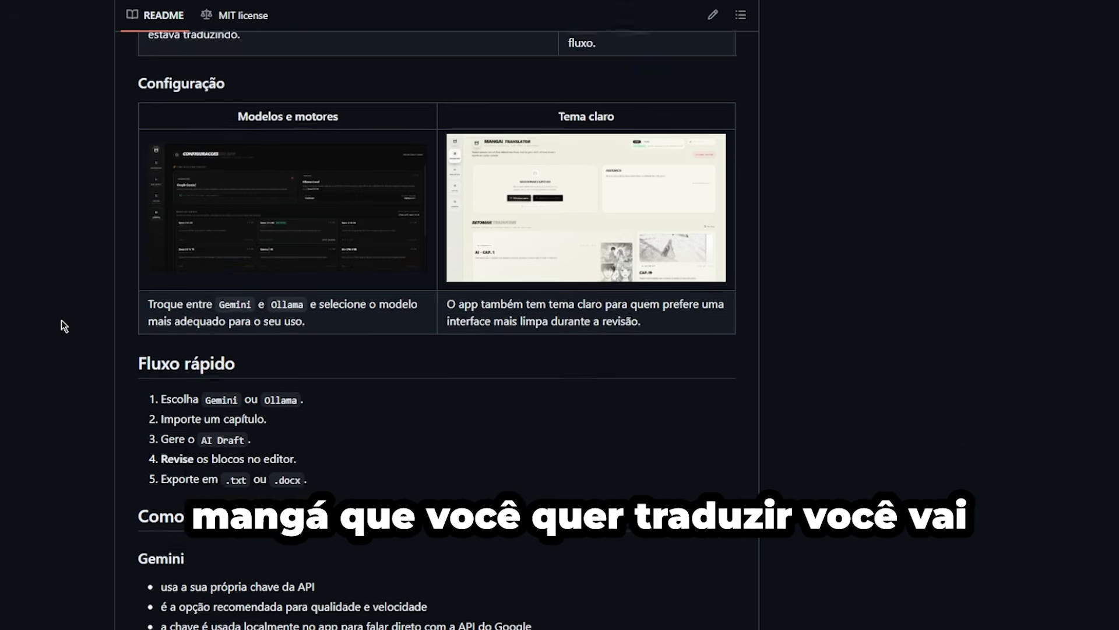
scroll(62, 320, "up", 5)
scroll(62, 320, "down", 7)
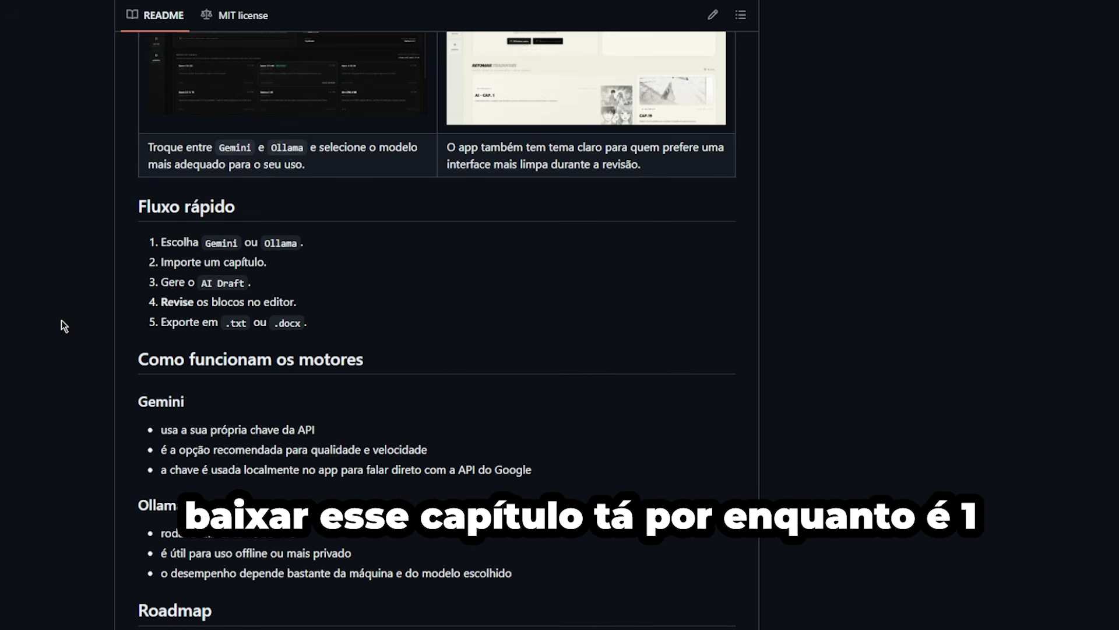
scroll(61, 320, "up", 10)
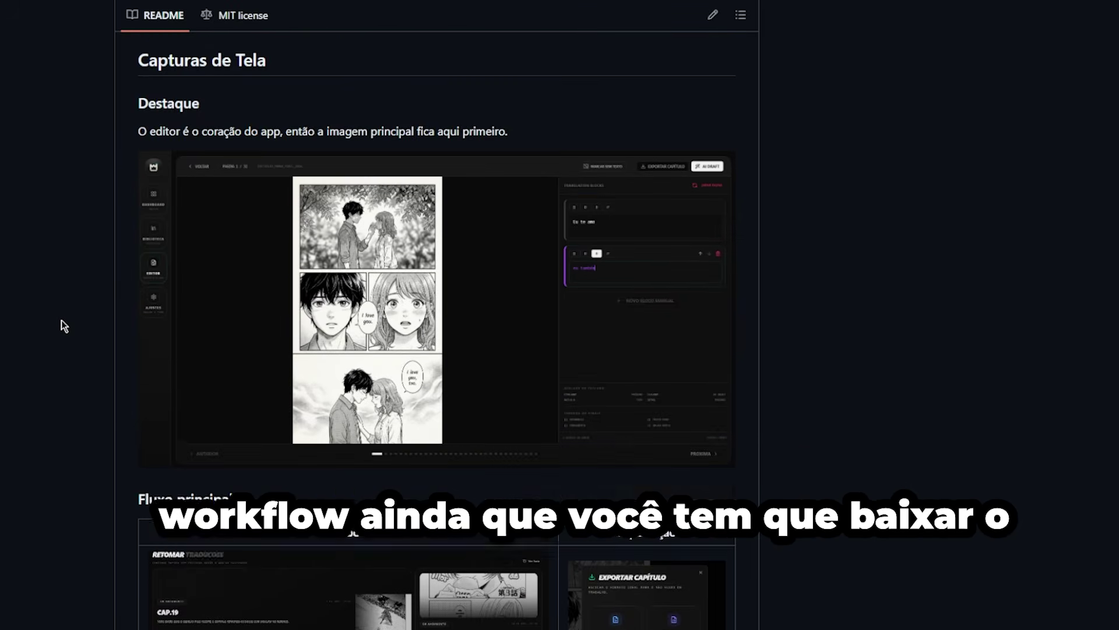
- Examine the README's "O que o app faz" feature list, briefly highlighting the line about generating drafts with Gemini or Ollama
scroll(61, 320, "up", 10)
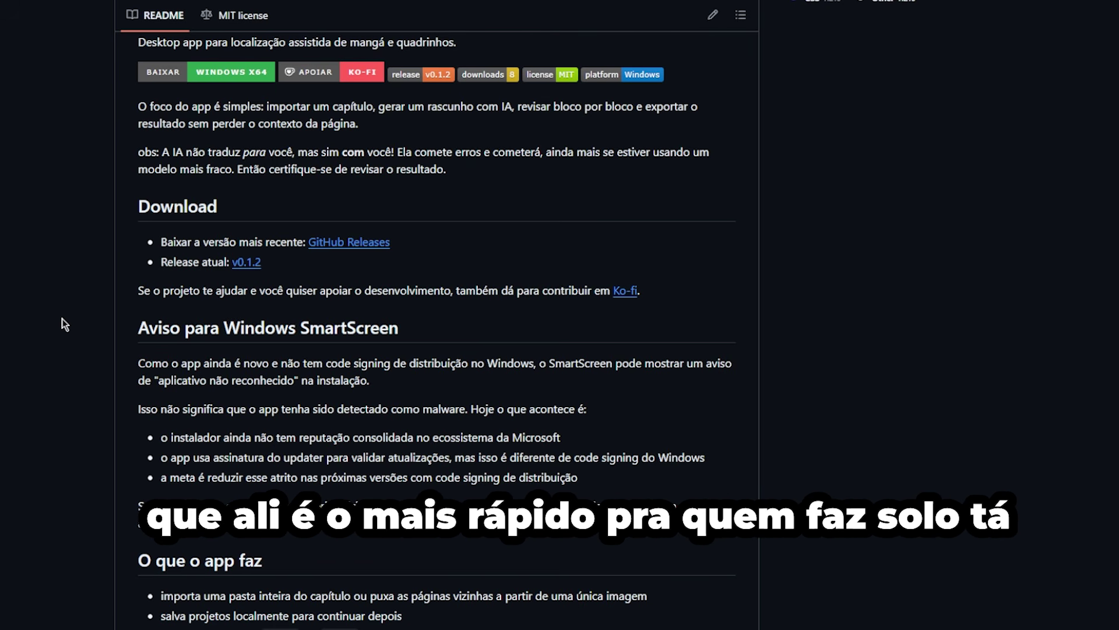
scroll(83, 387, "up", 5)
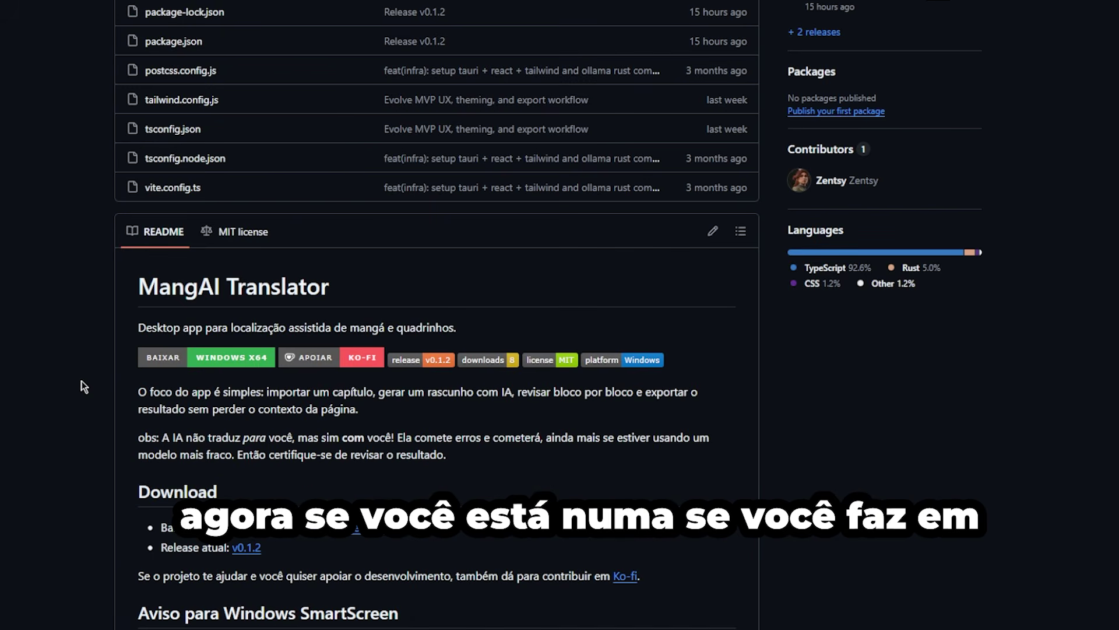
scroll(89, 378, "down", 2)
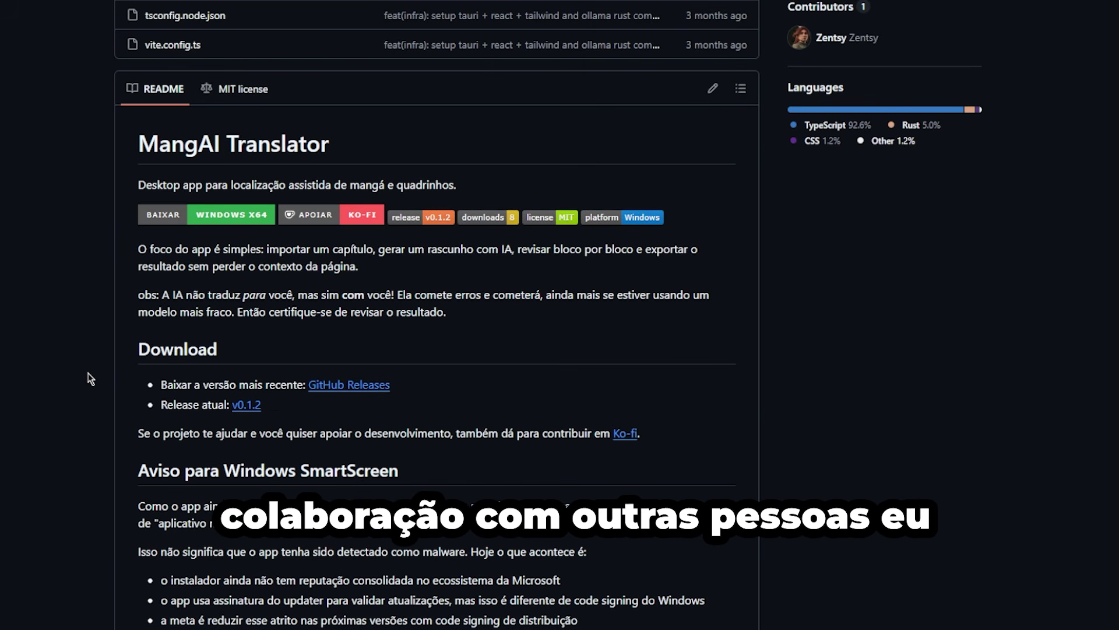
scroll(100, 365, "down", 6)
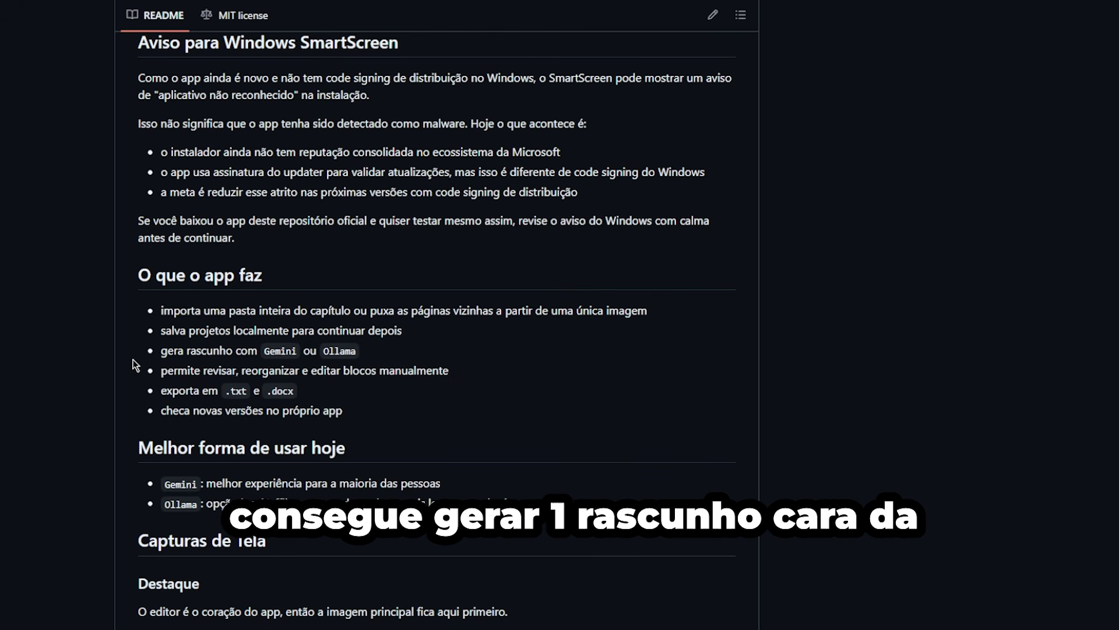
scroll(135, 364, "up", 3)
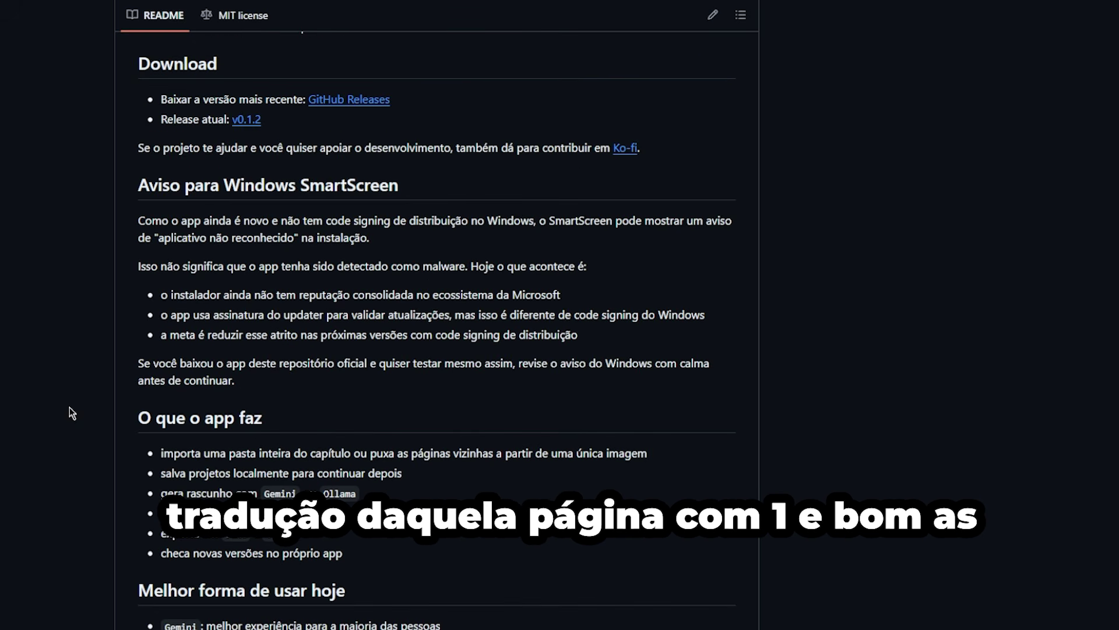
triple_click(283, 492)
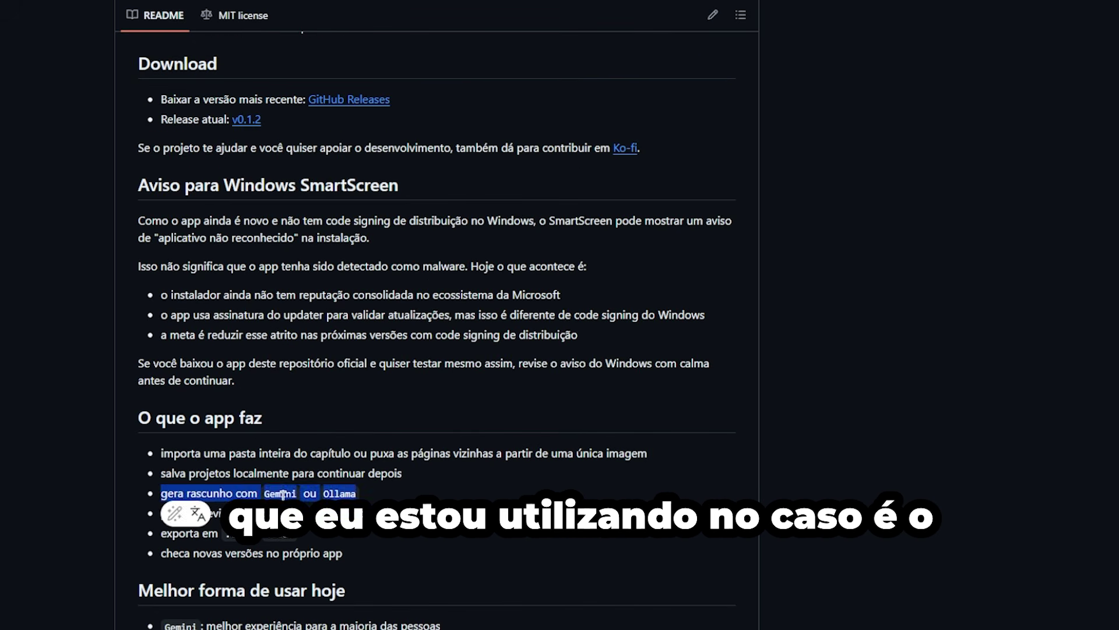
left_click(277, 491)
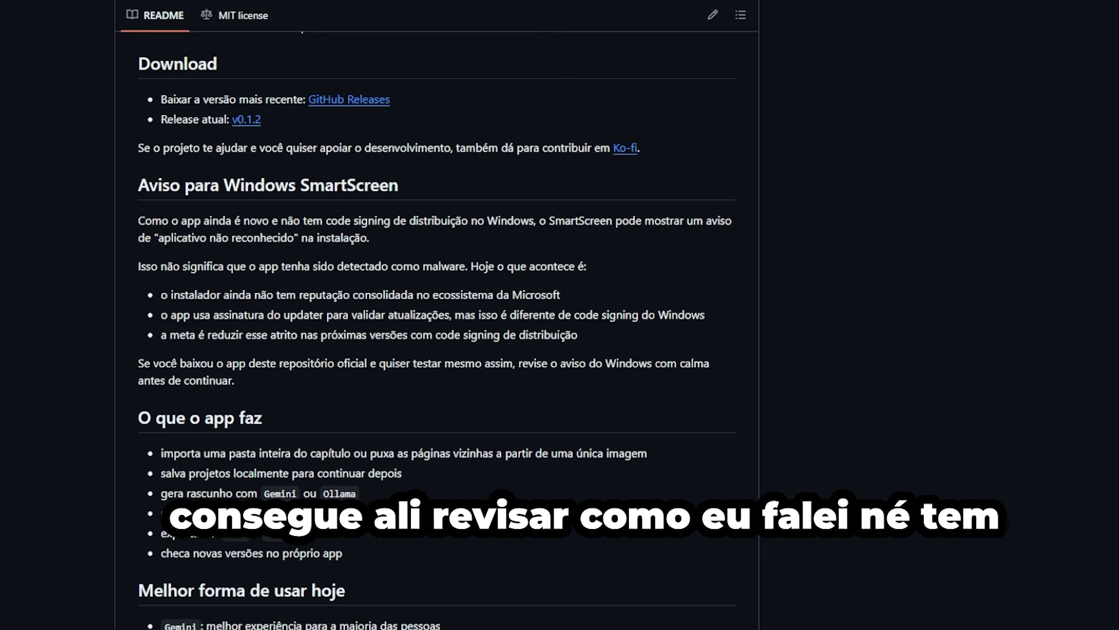
- Review the README from the AI translation note down to the .txt and .docx export feature and "Melhor forma de usar hoje"
scroll(437, 315, "up", 10)
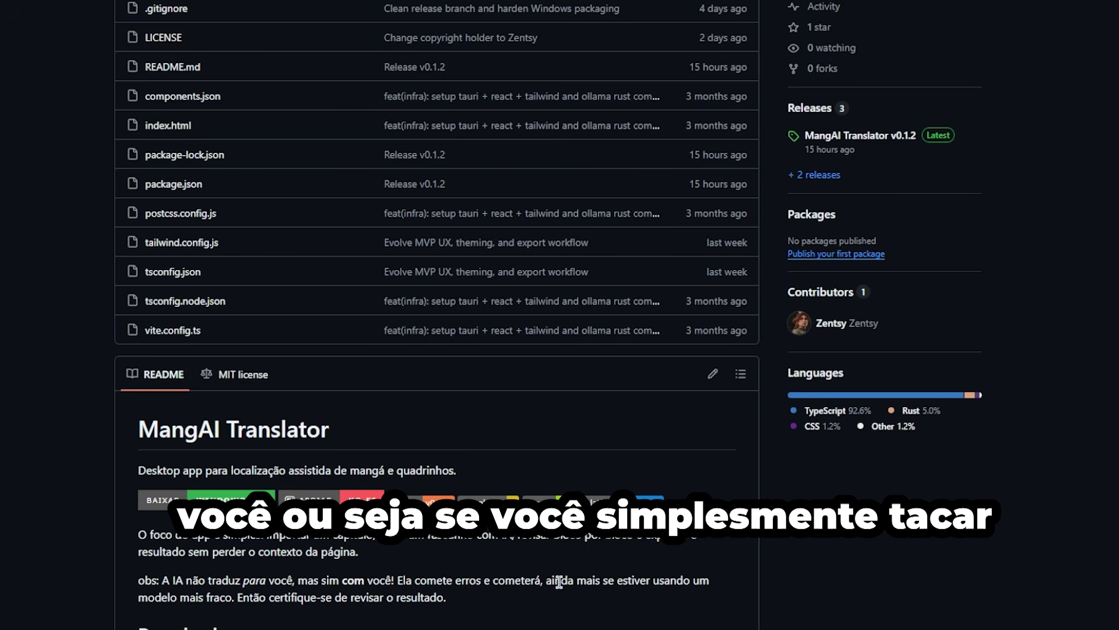
scroll(558, 581, "up", 5)
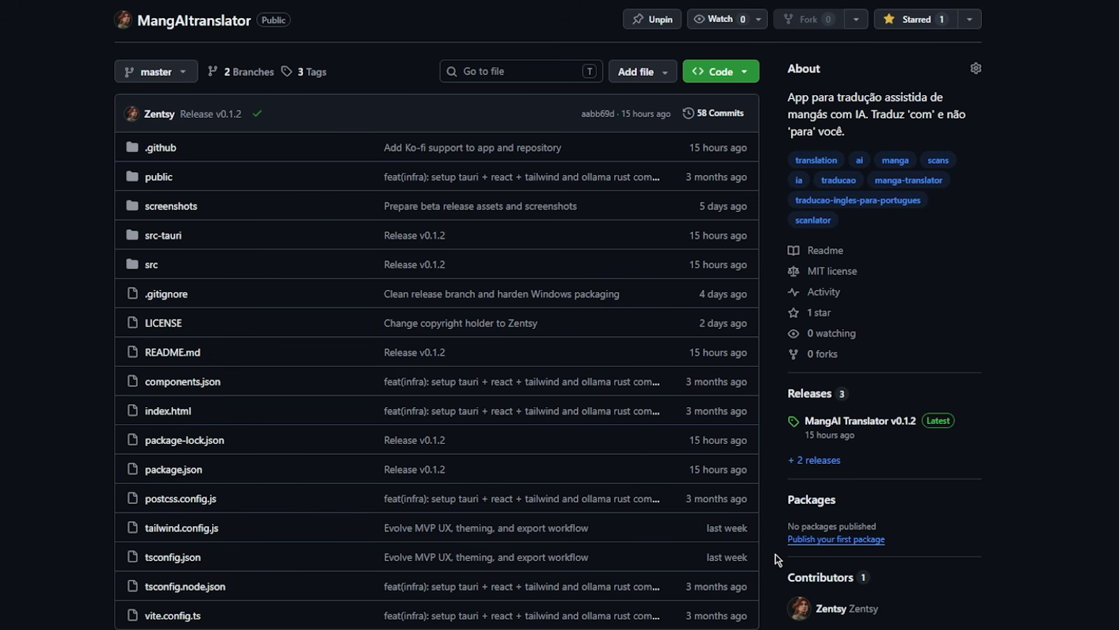
scroll(775, 554, "down", 8)
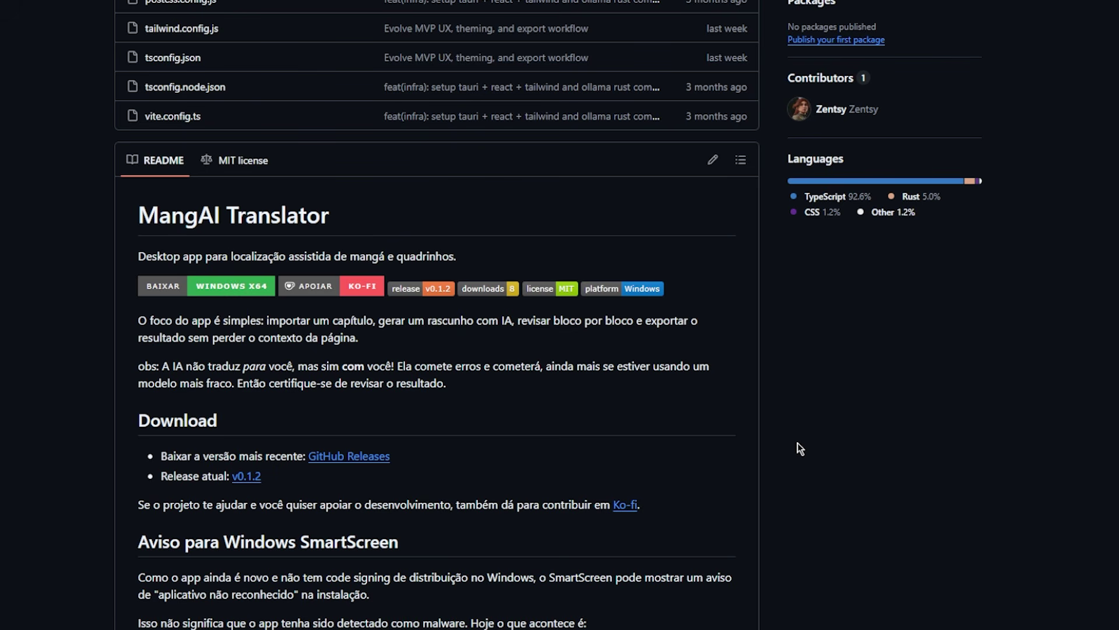
scroll(797, 443, "down", 6)
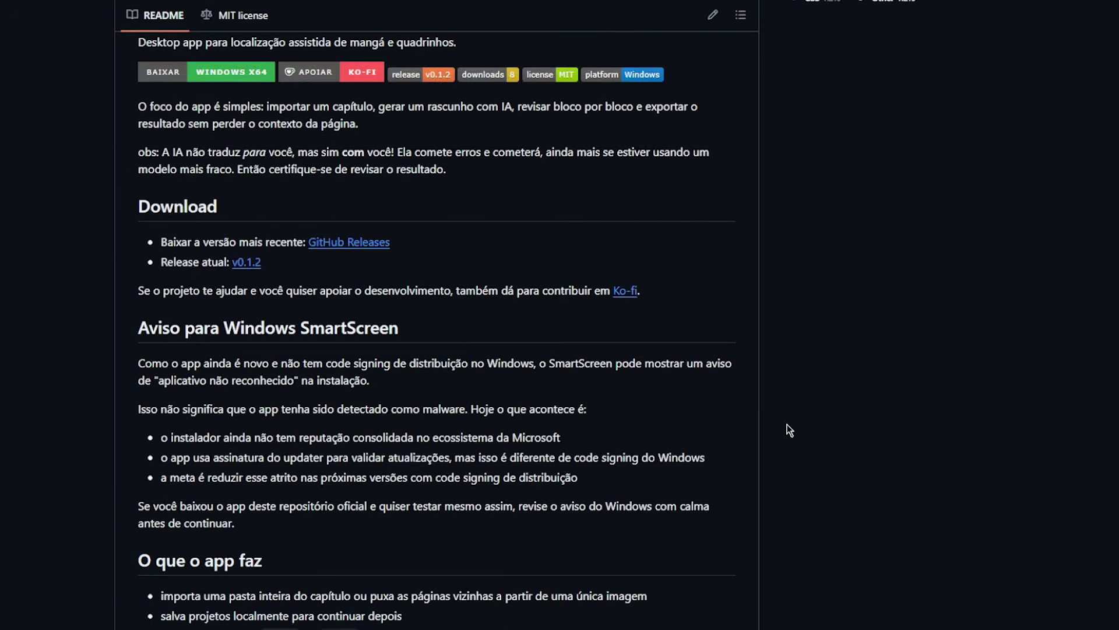
scroll(797, 389, "down", 2)
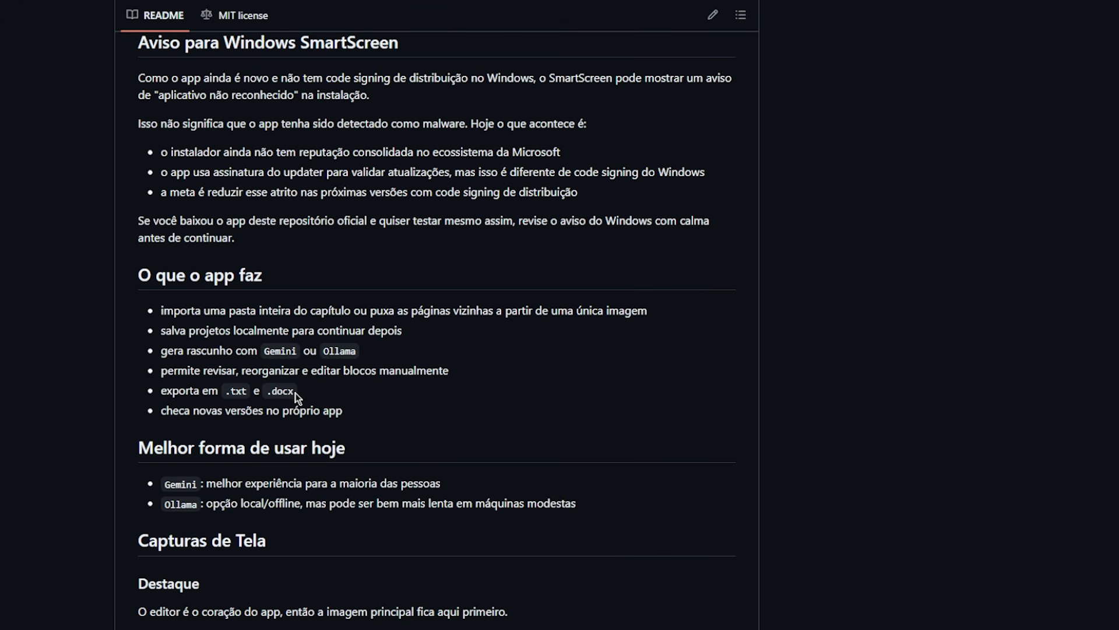
scroll(661, 375, "up", 1)
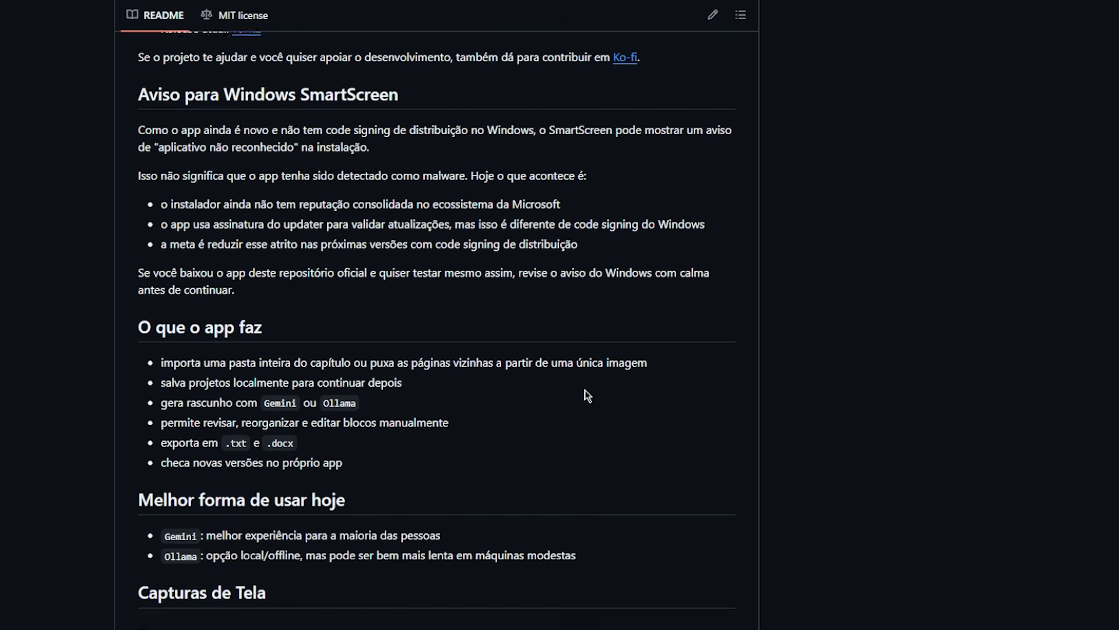
- Look over the repository's main page, including the file list, About details and the latest commit's summary
scroll(337, 458, "up", 20)
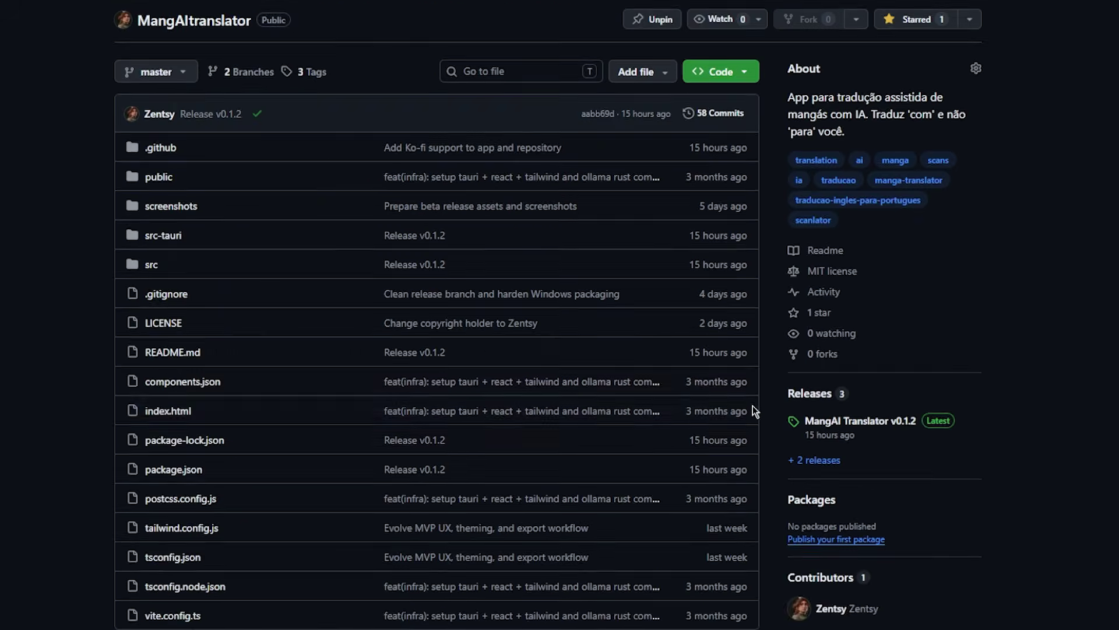
scroll(760, 381, "down", 3)
scroll(751, 341, "up", 2)
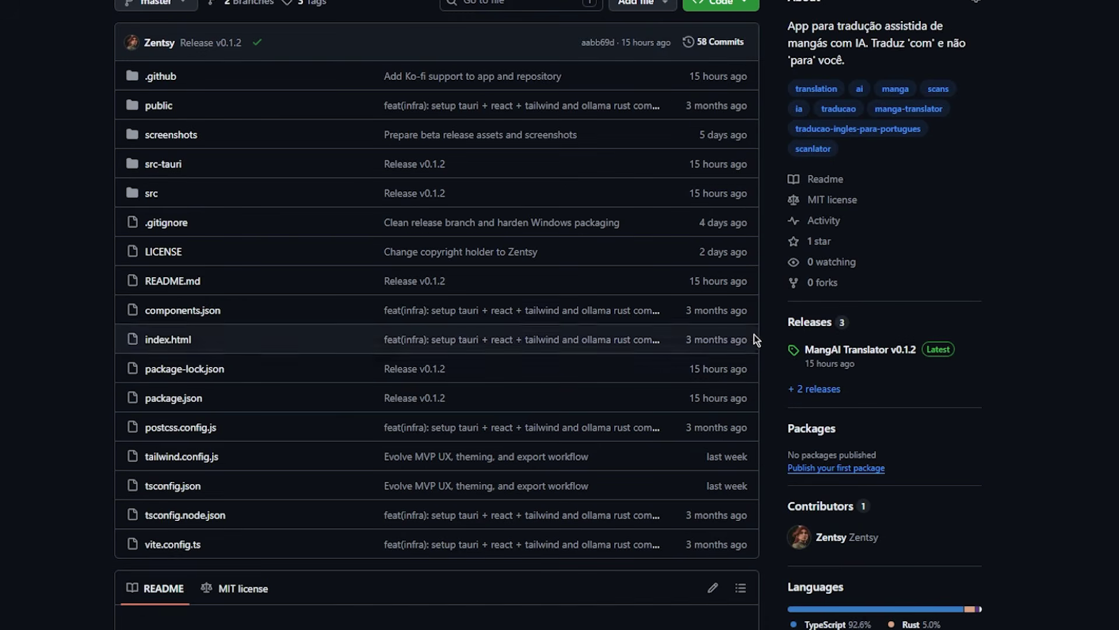
scroll(761, 288, "up", 1)
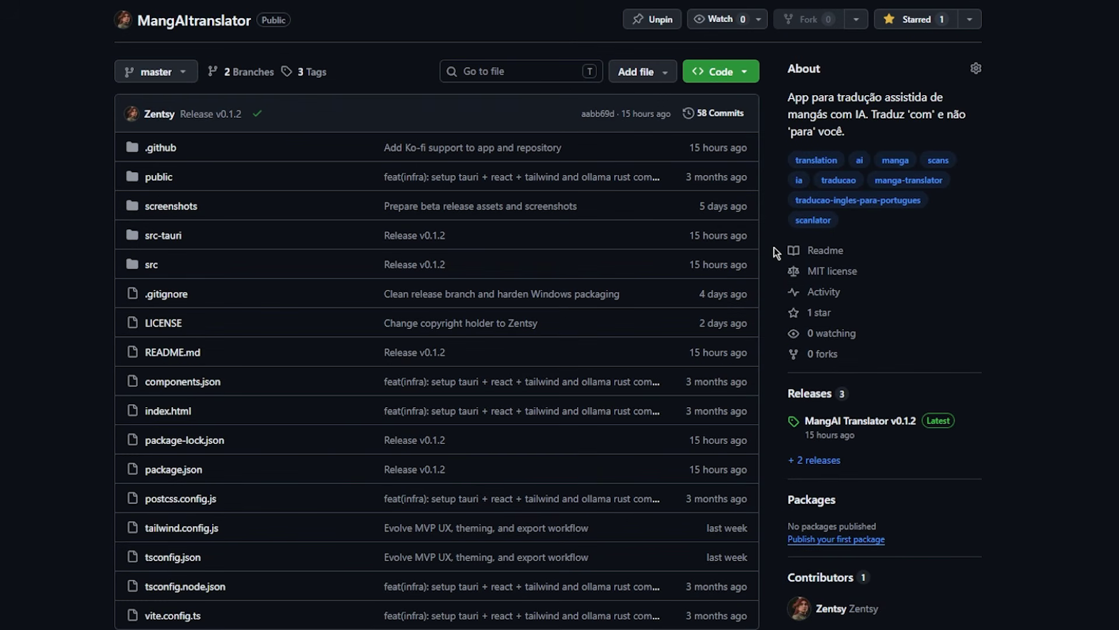
scroll(777, 252, "up", 1)
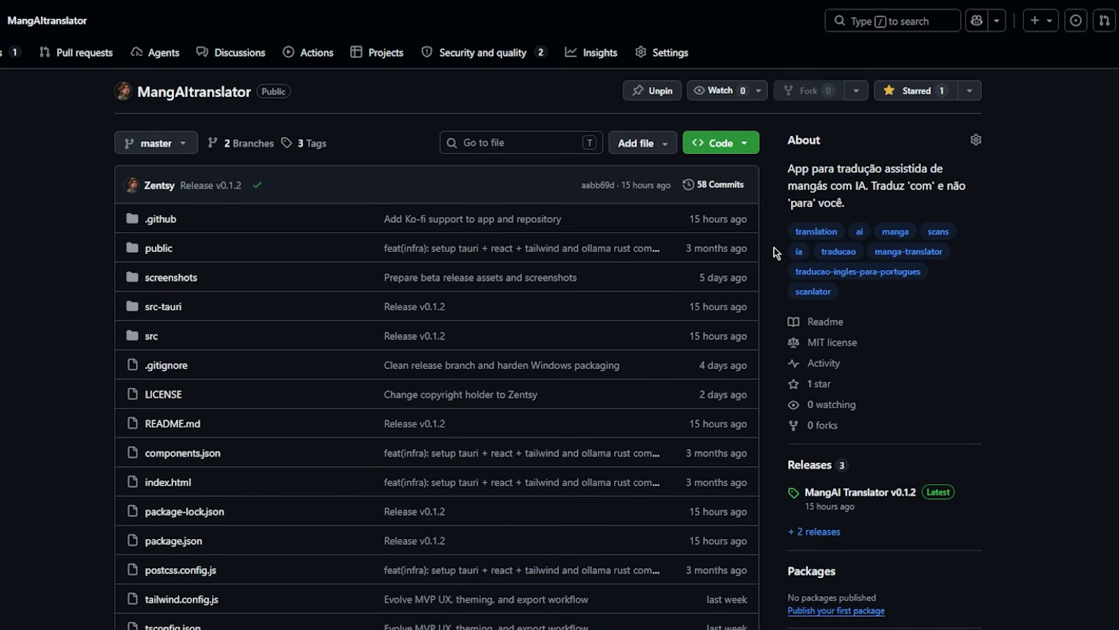
scroll(775, 251, "down", 3)
scroll(775, 250, "up", 3)
mouse_move(230, 188)
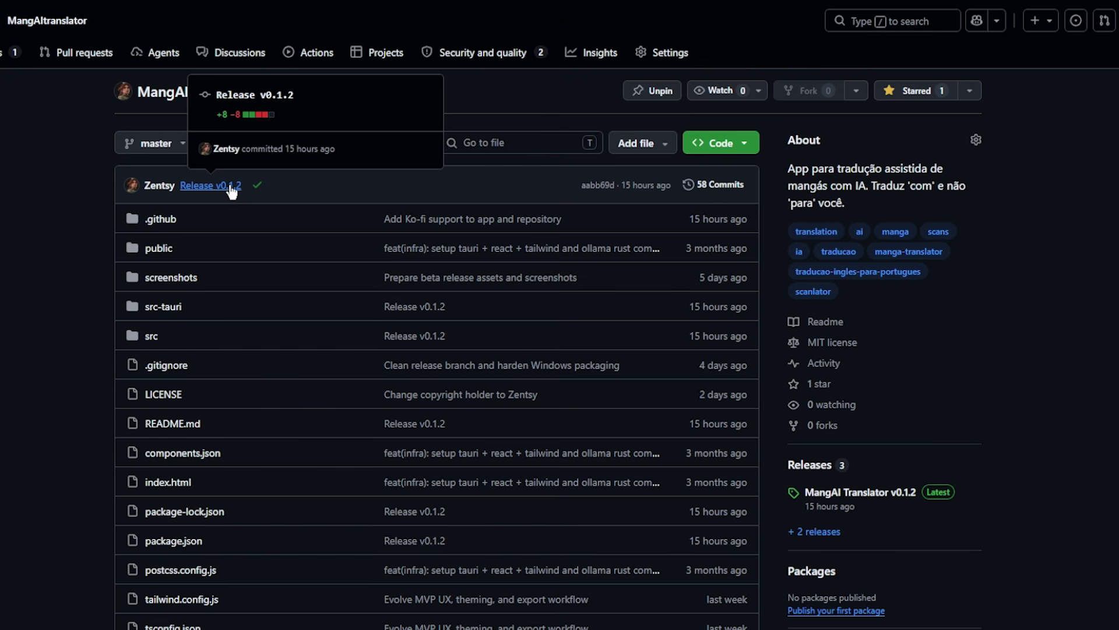
- Find the download links in the README and open the v0.1.2 release page through its Windows x64 download badge
scroll(92, 169, "down", 4)
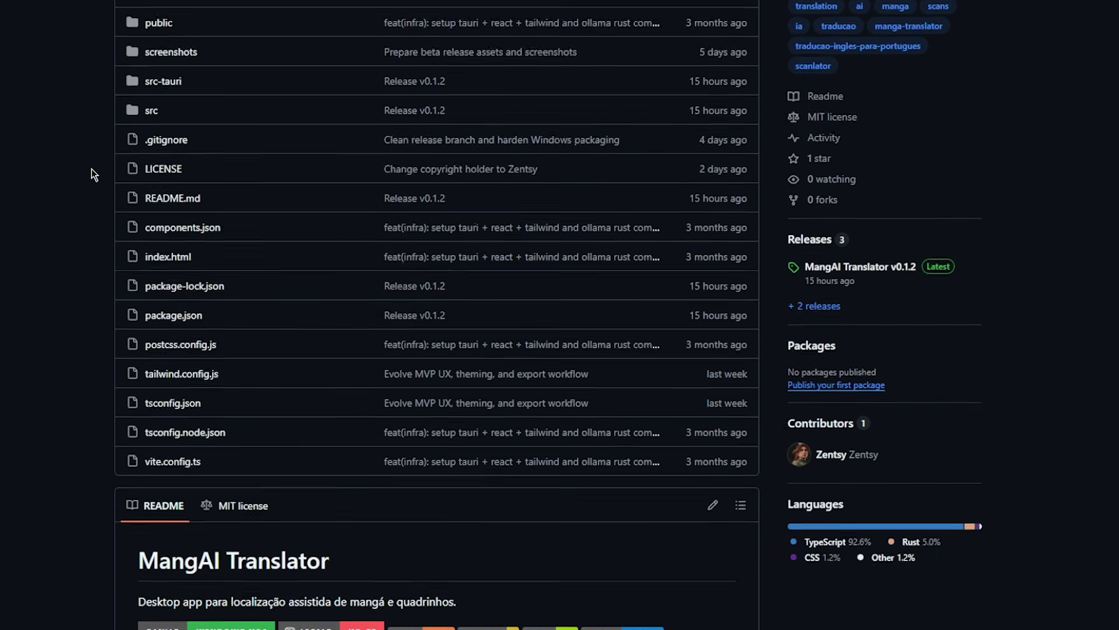
scroll(92, 169, "down", 2)
scroll(165, 352, "down", 2)
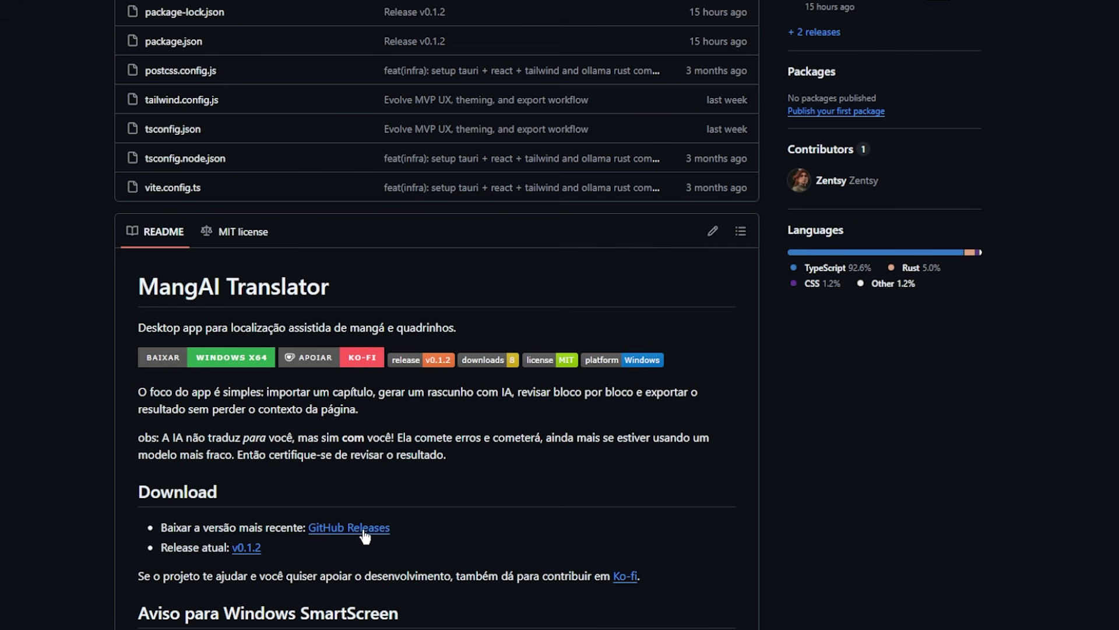
scroll(750, 485, "up", 2)
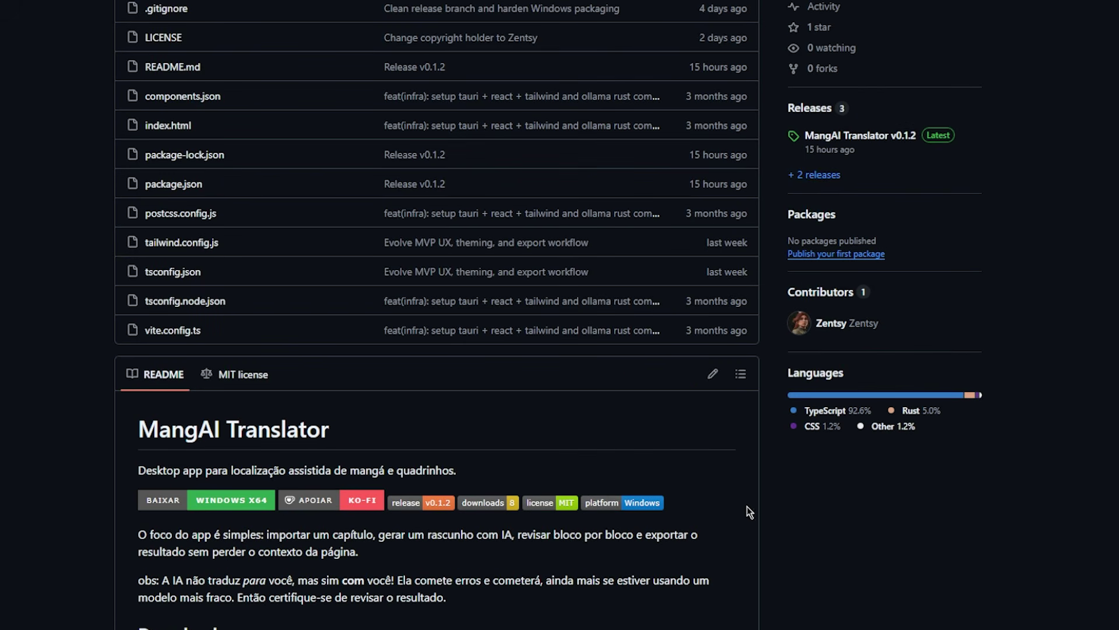
scroll(749, 540, "up", 2)
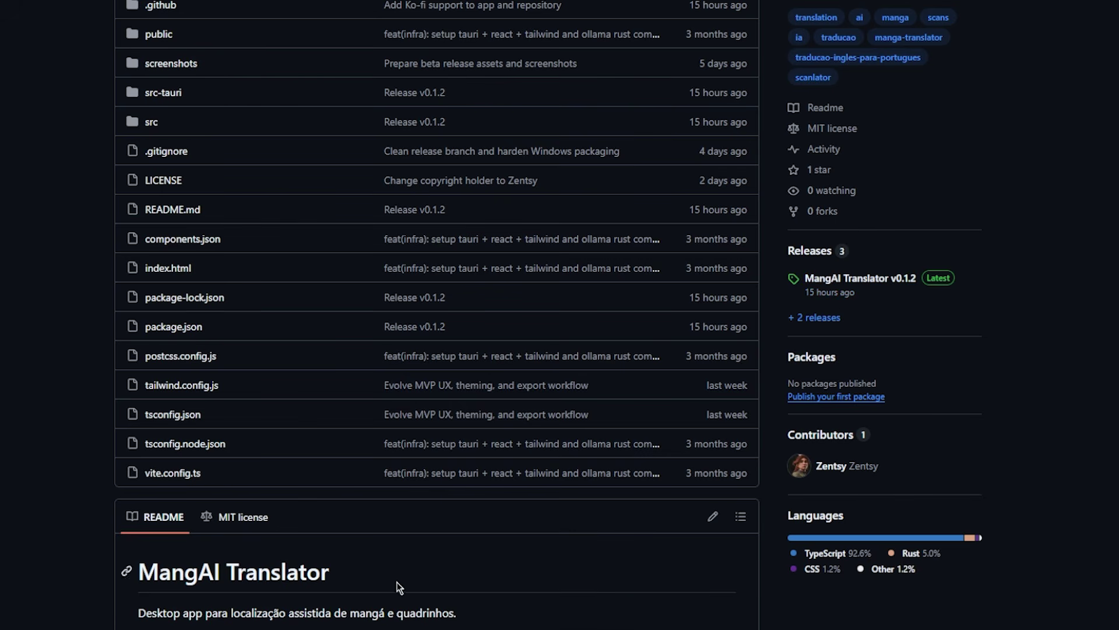
scroll(258, 516, "down", 3)
scroll(93, 396, "up", 1)
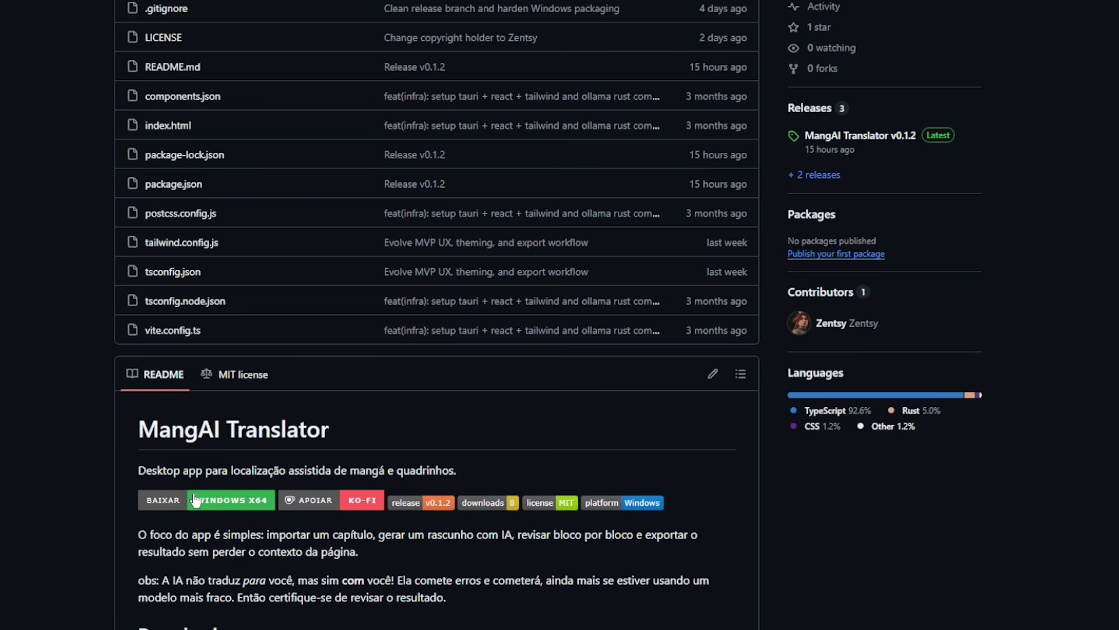
left_click(141, 502)
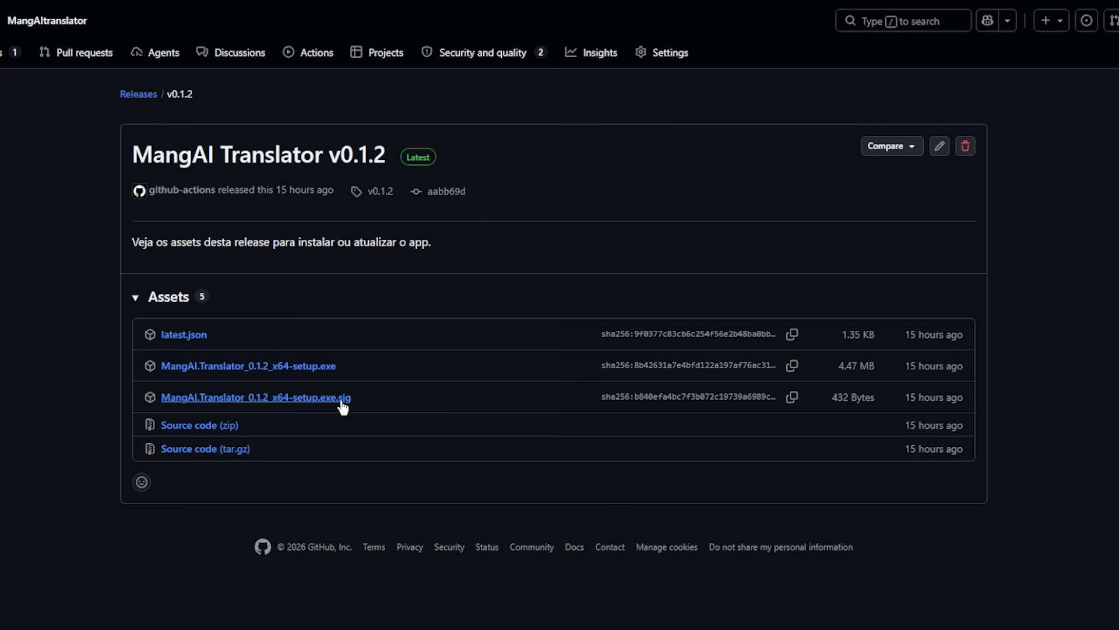
- Save MangAI.Translator_0.1.2_x64-setup.exe from the release assets to the Downloads folder and launch the installer
left_click(318, 368)
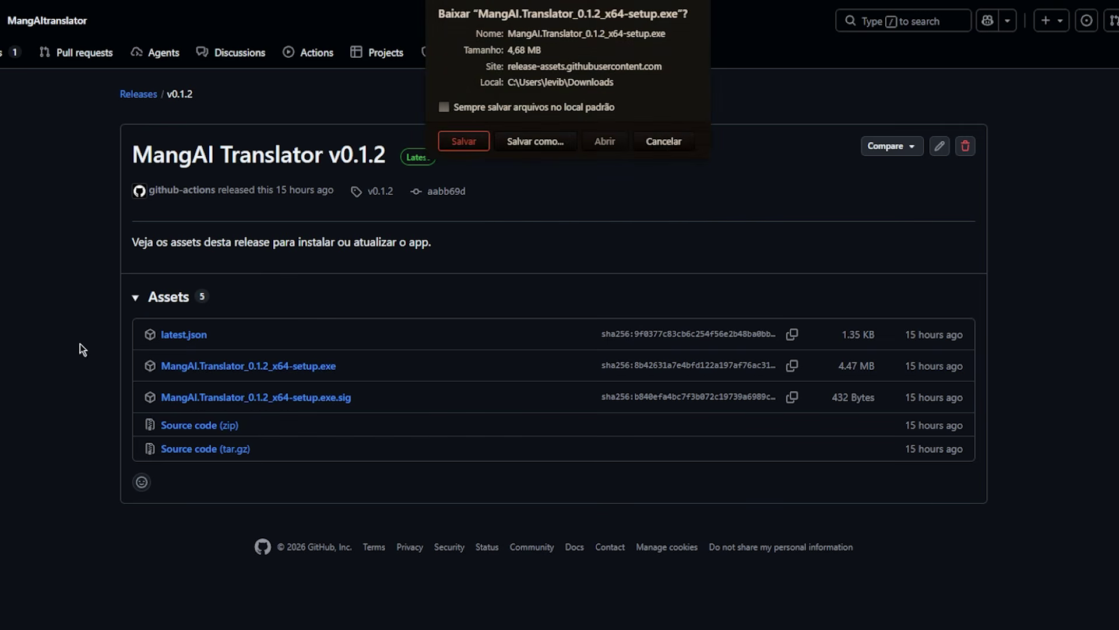
left_click(469, 141)
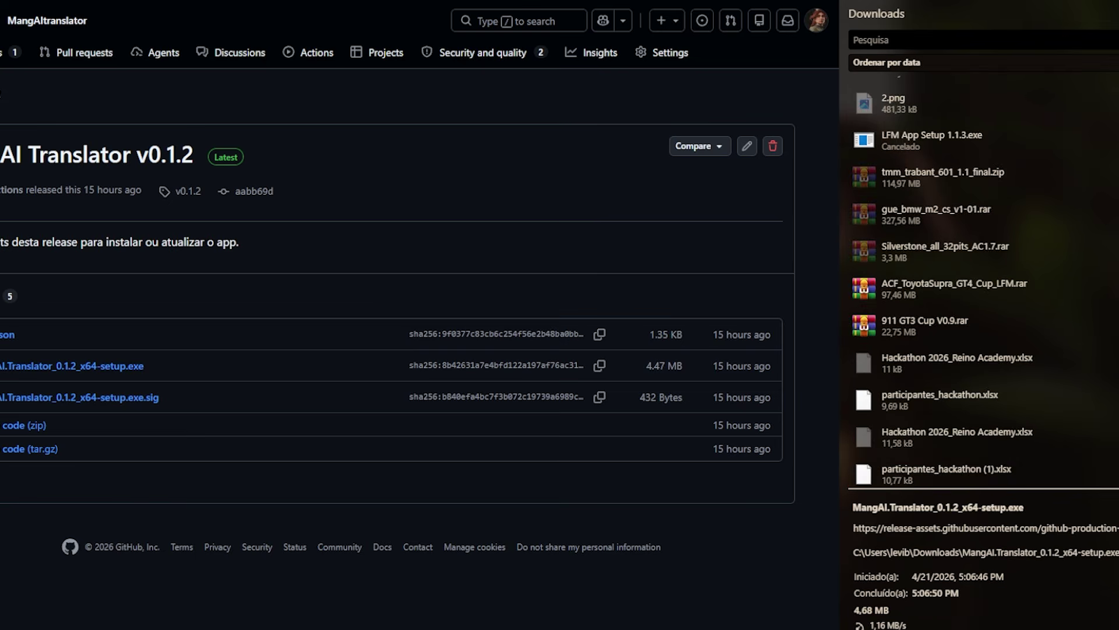
left_click(961, 472)
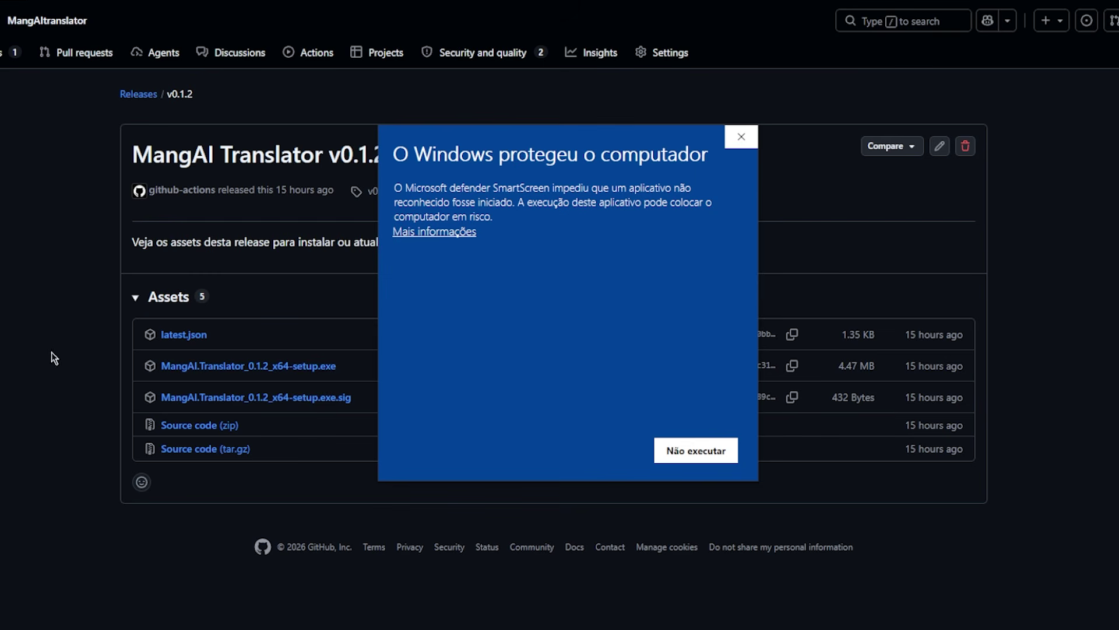
- Return to the repository page and read the README's "Aviso para Windows SmartScreen" notice
key("alt+Left")
scroll(95, 367, "down", 4)
scroll(95, 365, "down", 8)
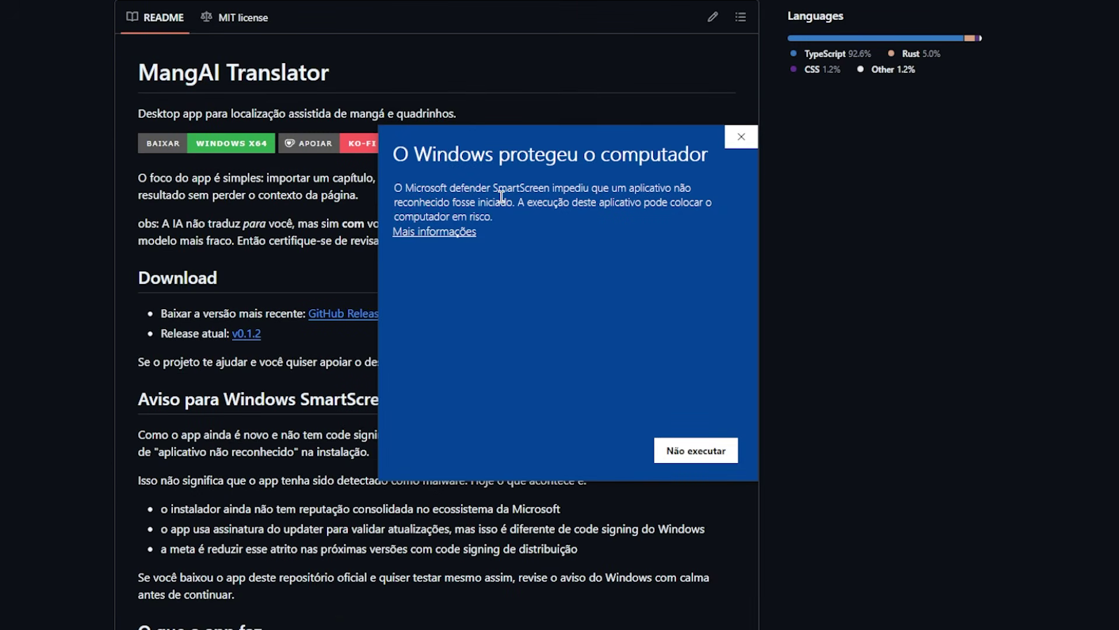
- Expand the SmartScreen warning's additional information and check the application file and its publisher
double_click(564, 187)
left_click(464, 190)
left_click(464, 232)
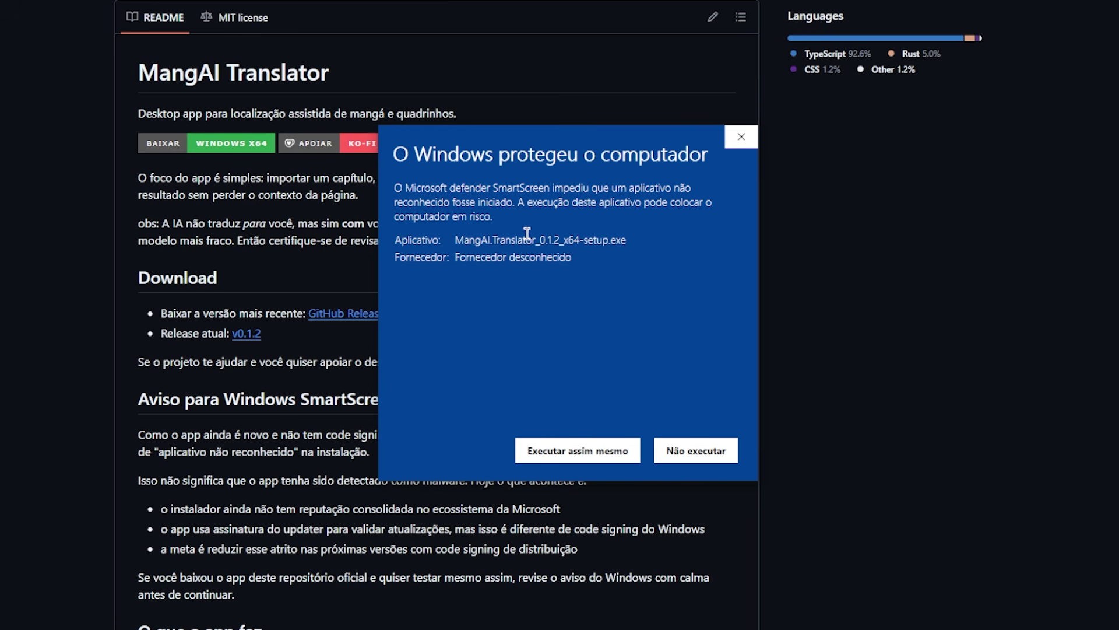
double_click(485, 257)
double_click(541, 257)
left_click(542, 287)
- Look over the public repository's file list, About details and README download section
scroll(218, 389, "up", 6)
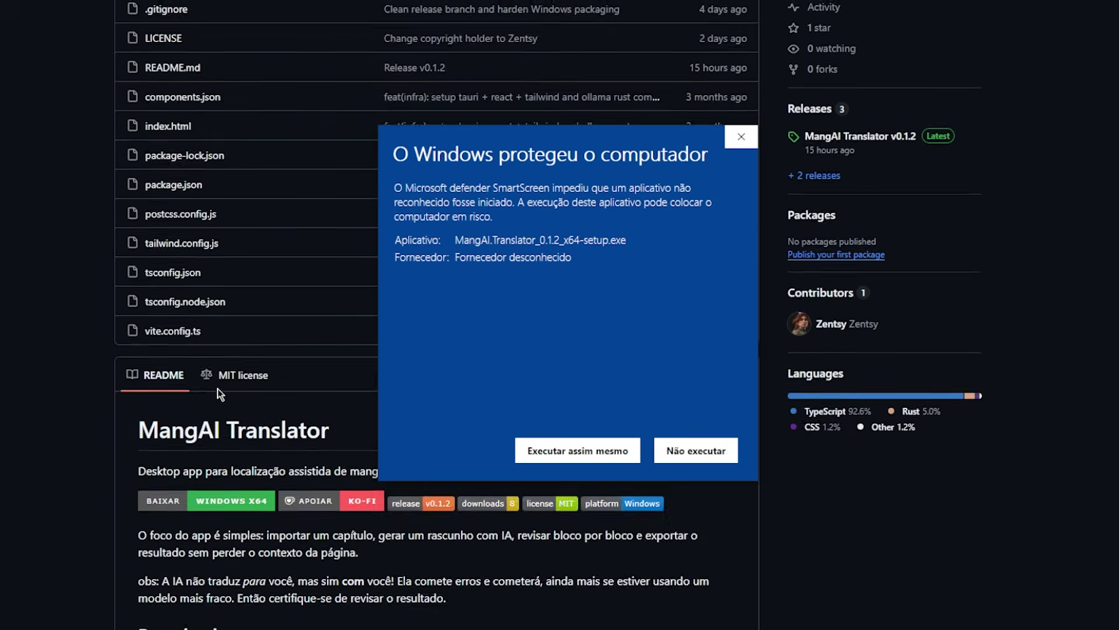
scroll(218, 388, "up", 6)
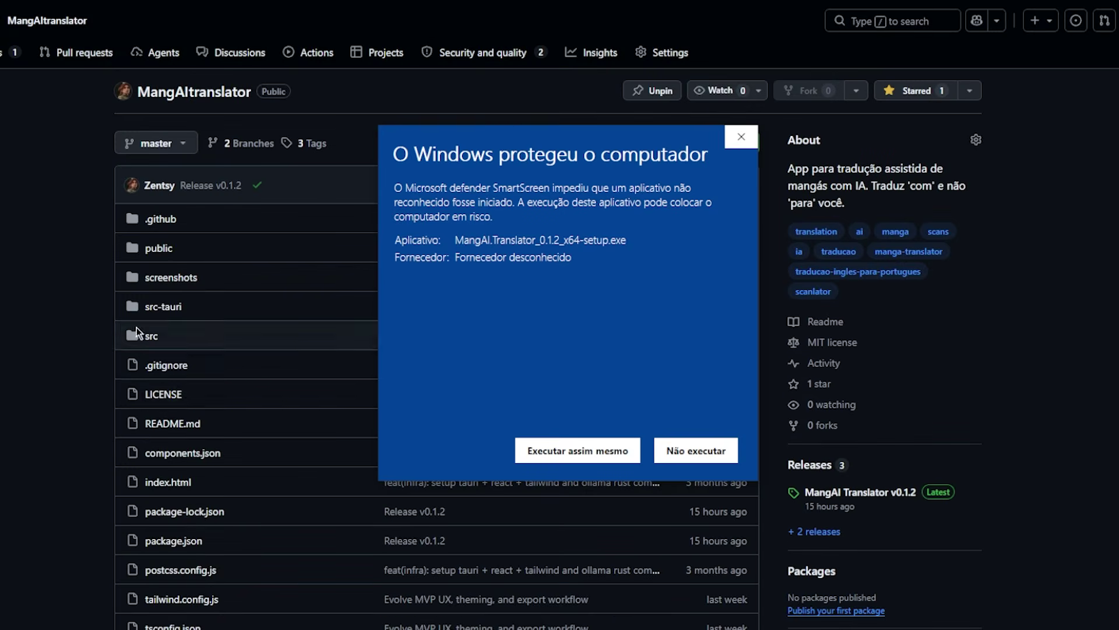
scroll(163, 320, "down", 4)
scroll(188, 312, "up", 4)
scroll(173, 326, "down", 1)
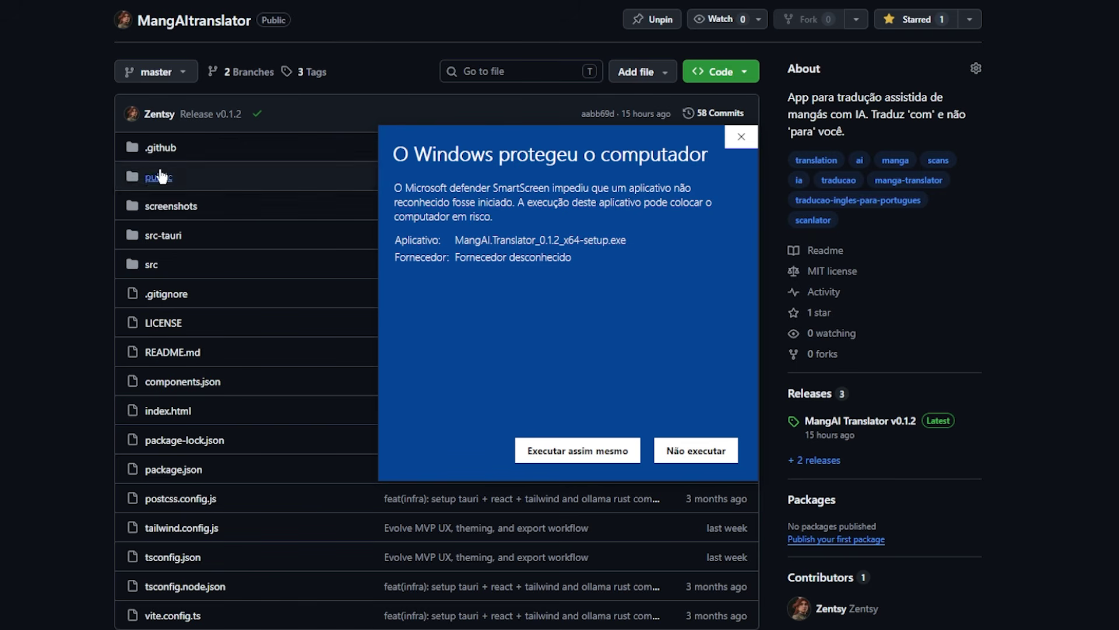
scroll(89, 270, "down", 10)
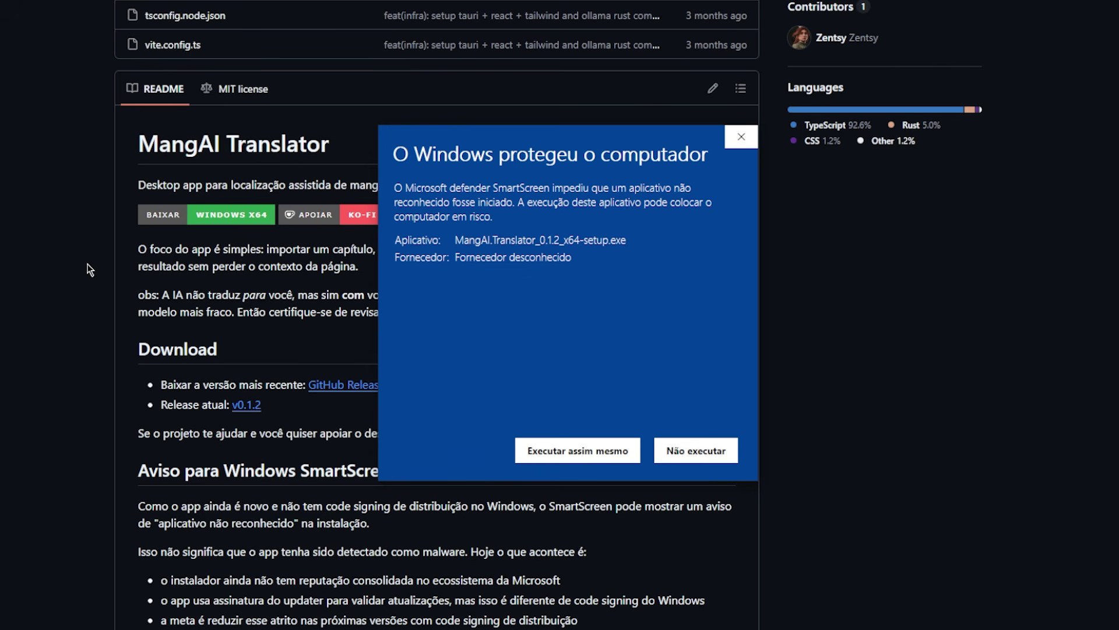
scroll(89, 263, "up", 1)
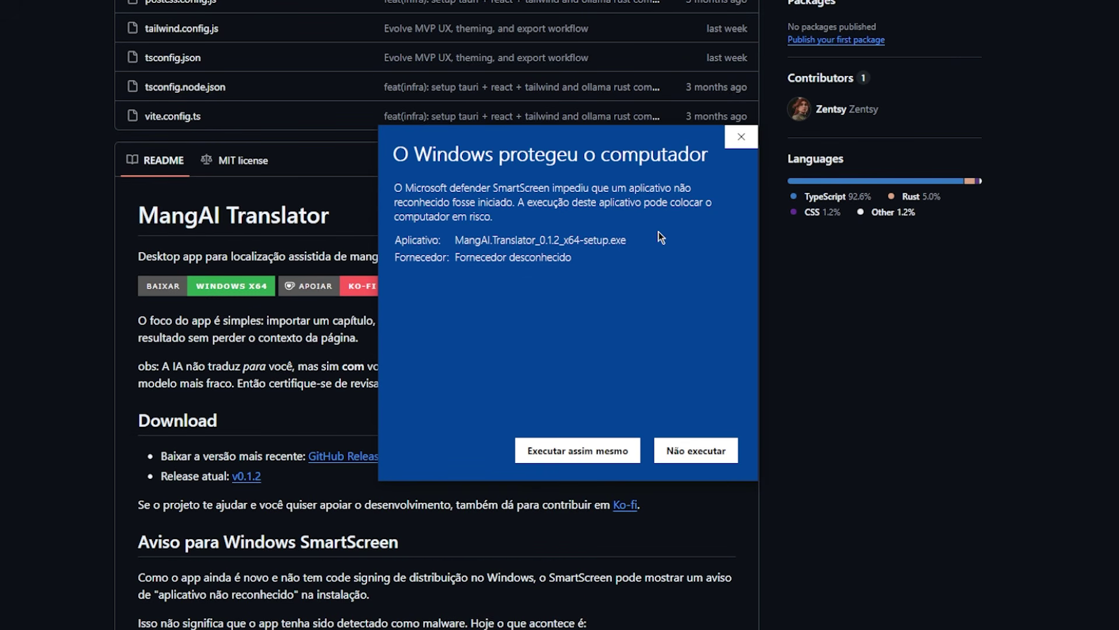
- Check the publisher entry in the SmartScreen warning and run the MangAI Translator installer anyway
double_click(457, 257)
left_click(509, 366)
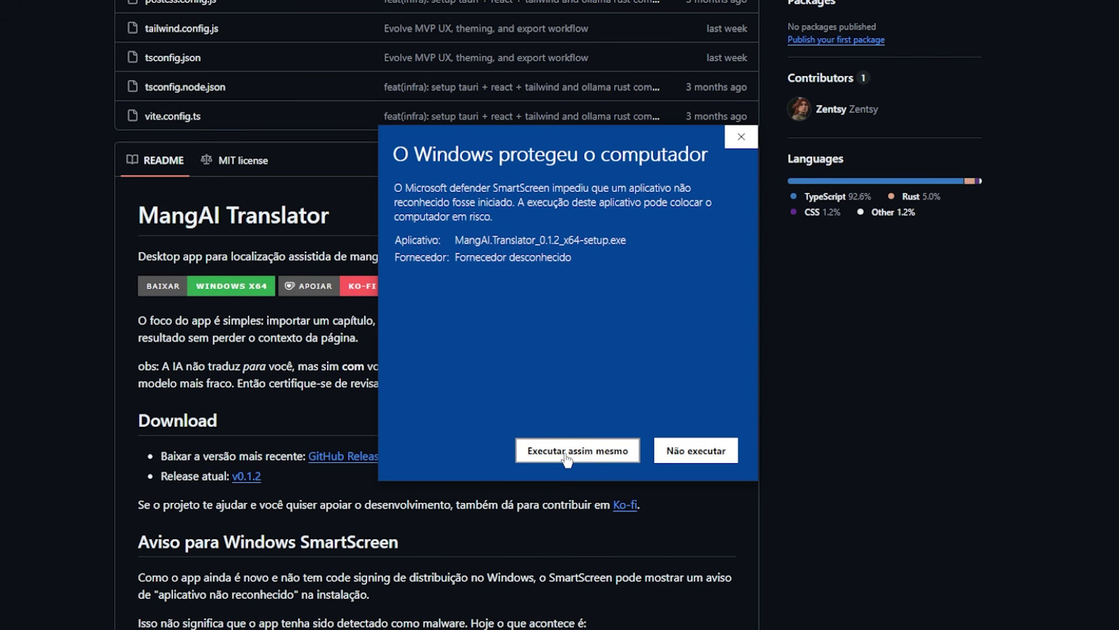
left_click(568, 458)
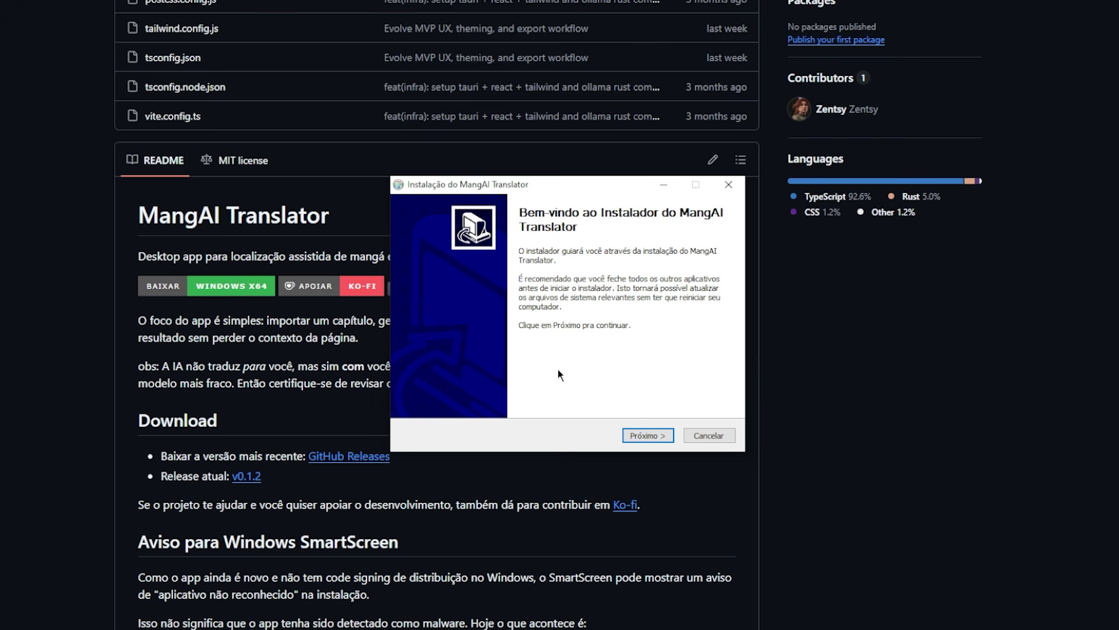
- Choose to uninstall the older MangAI Translator version before installing, and remove it together with its program data
left_click(646, 436)
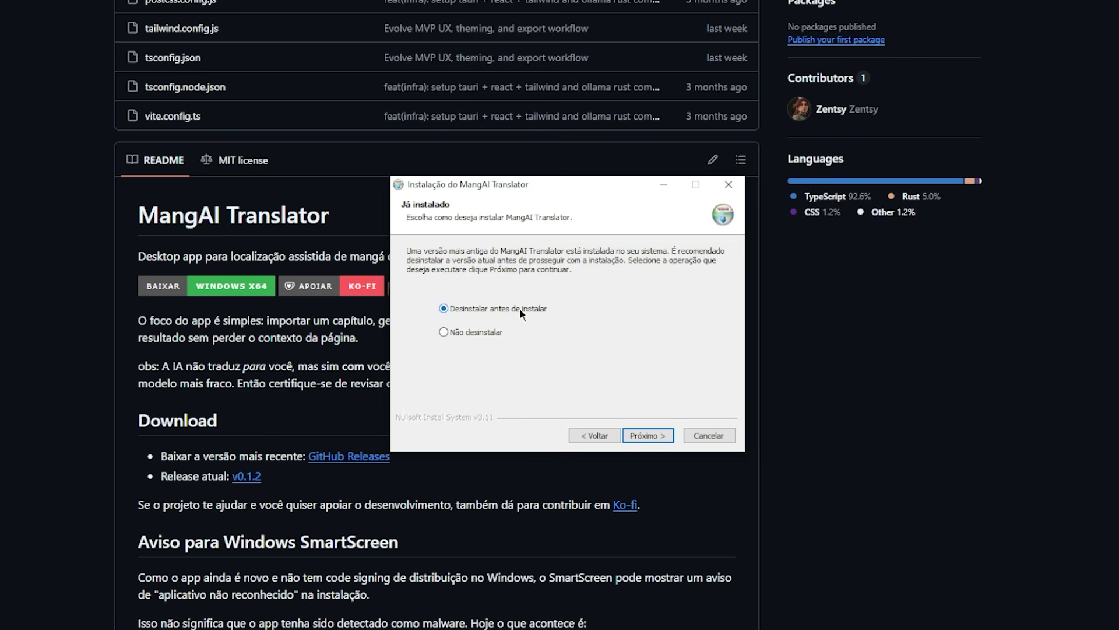
left_click(647, 435)
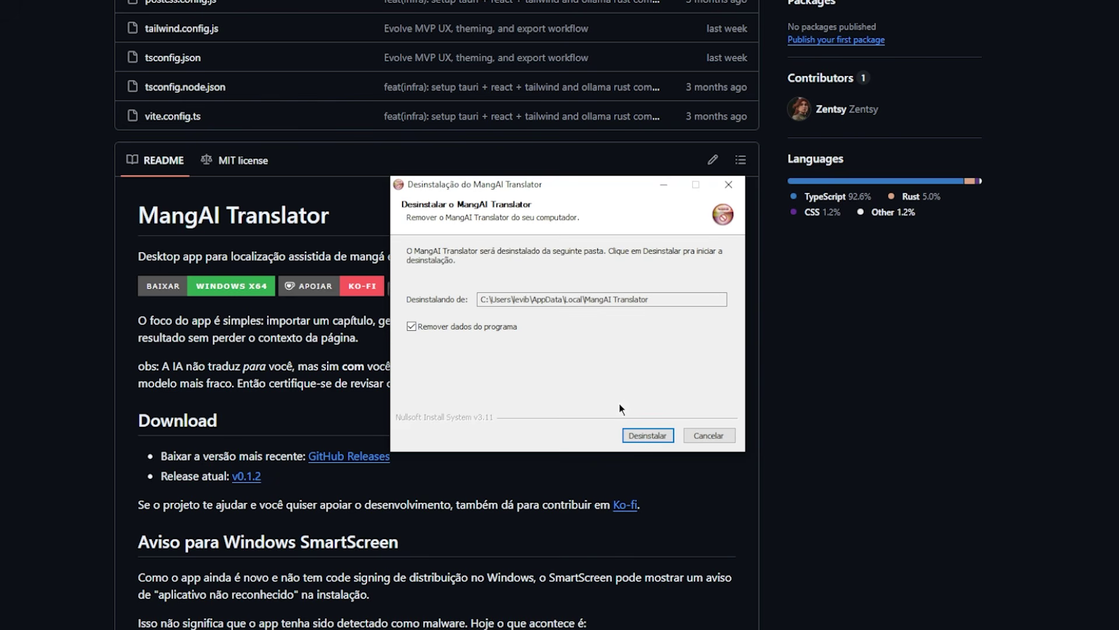
left_click(647, 435)
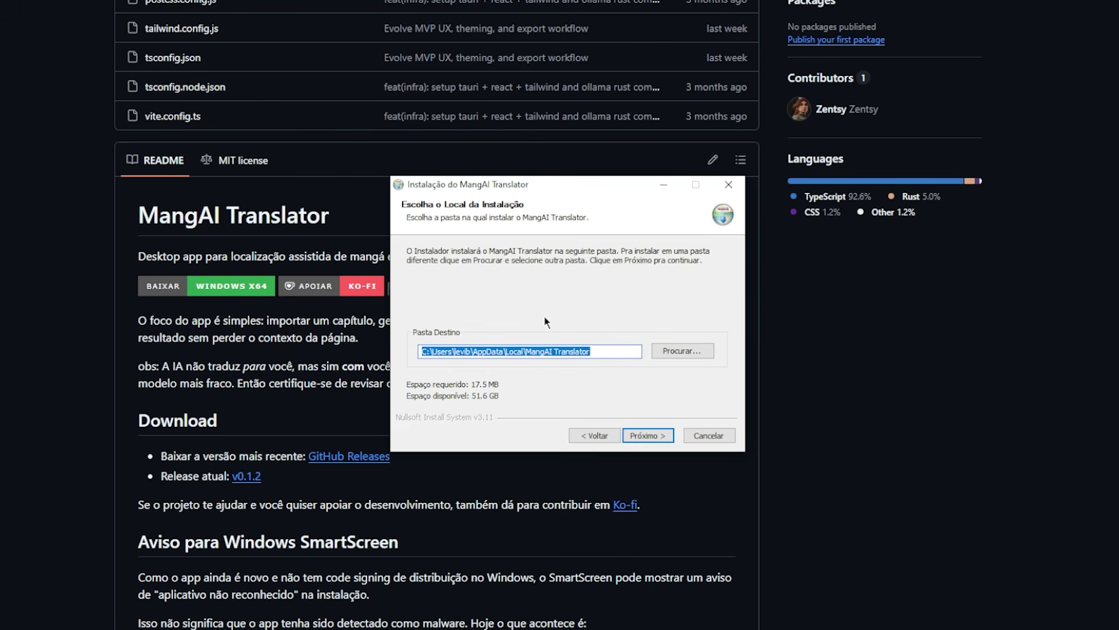
- Install MangAI Translator in the default destination folder and finish setup with app launch and a desktop shortcut enabled
left_click(603, 354)
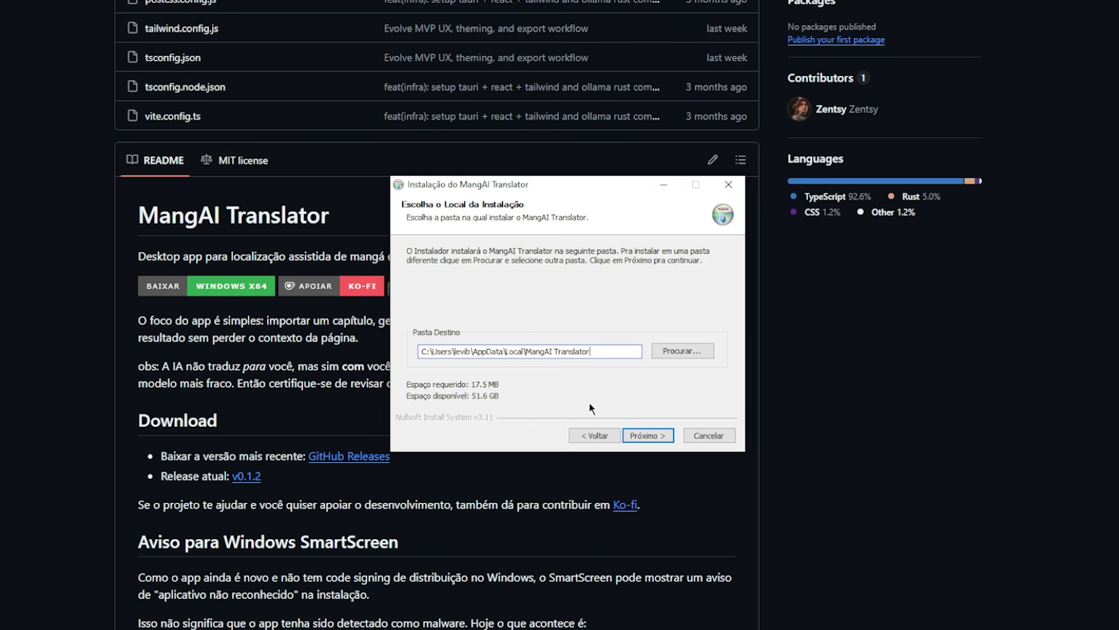
left_click(653, 438)
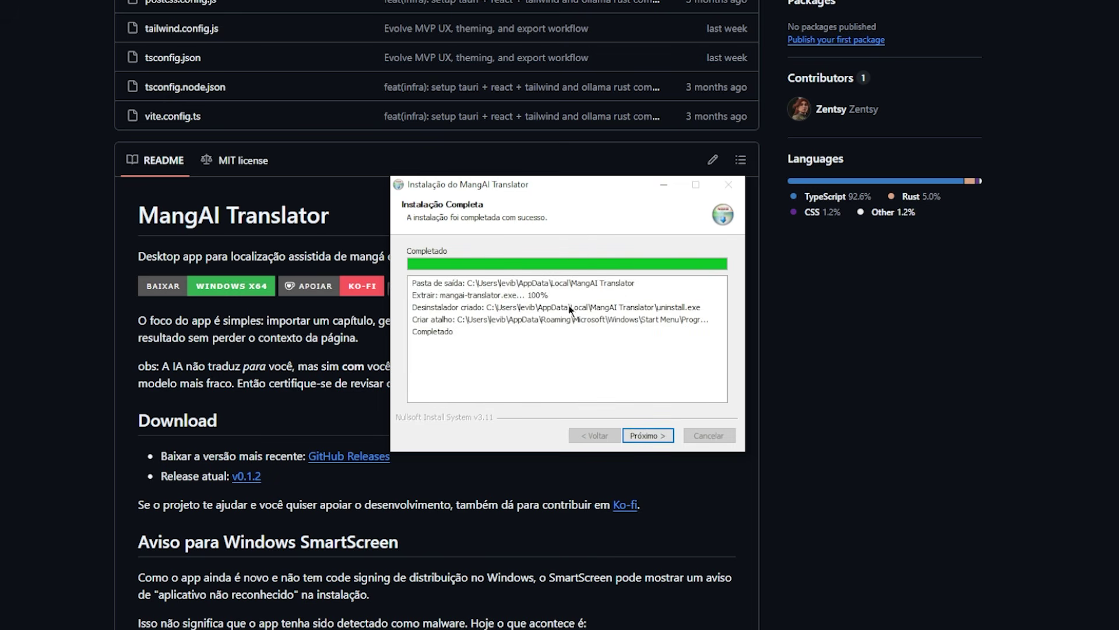
left_click(647, 436)
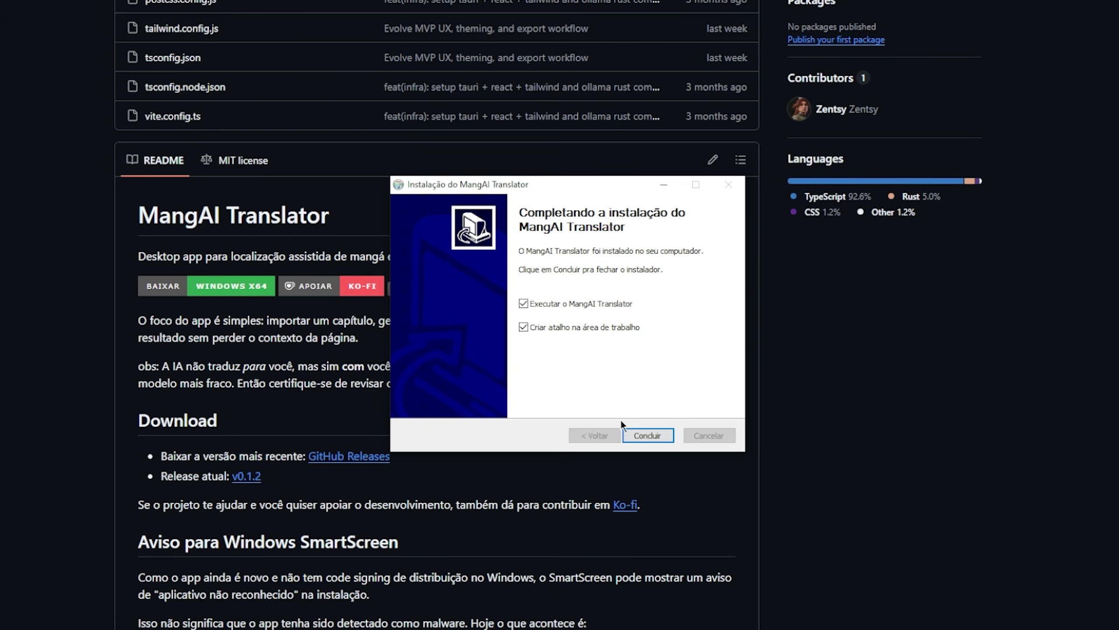
left_click(661, 437)
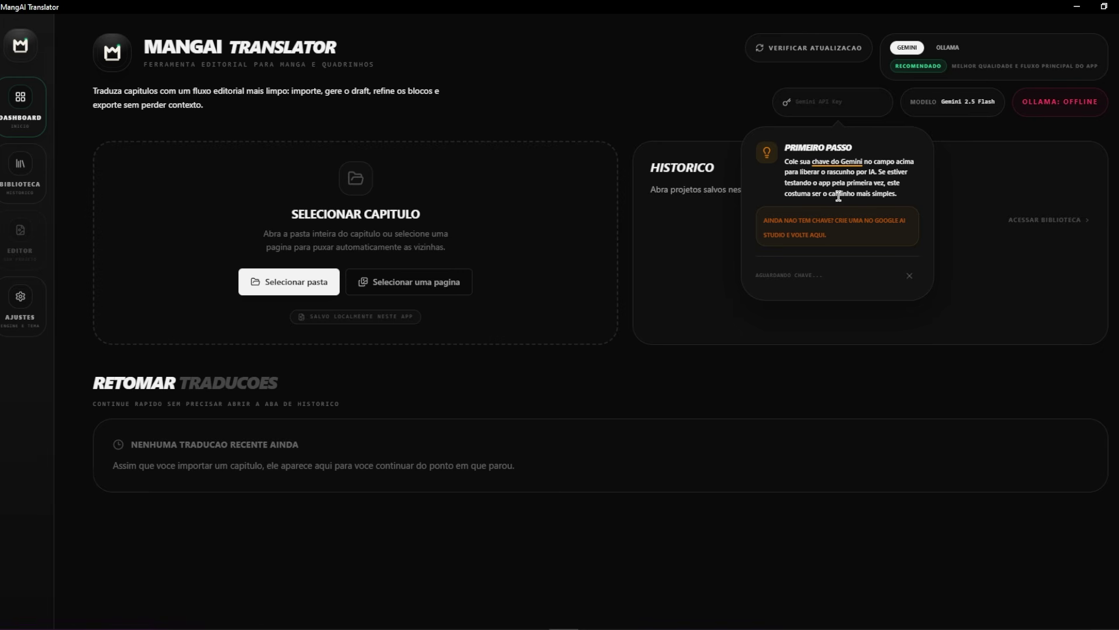
- Dismiss the Gemini key tip and select the chapter folder Ch.0019 (en) [KDT SCANS] from Rinkoku kara Kita Yome ga Kawaisugite Doushiyou
left_click(910, 276)
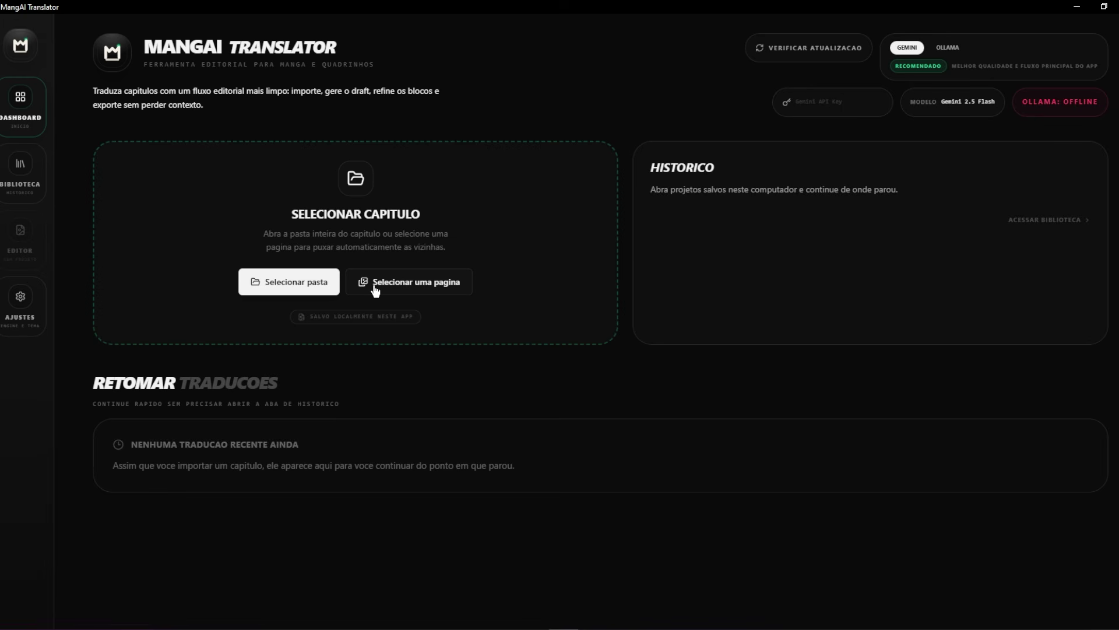
left_click(317, 287)
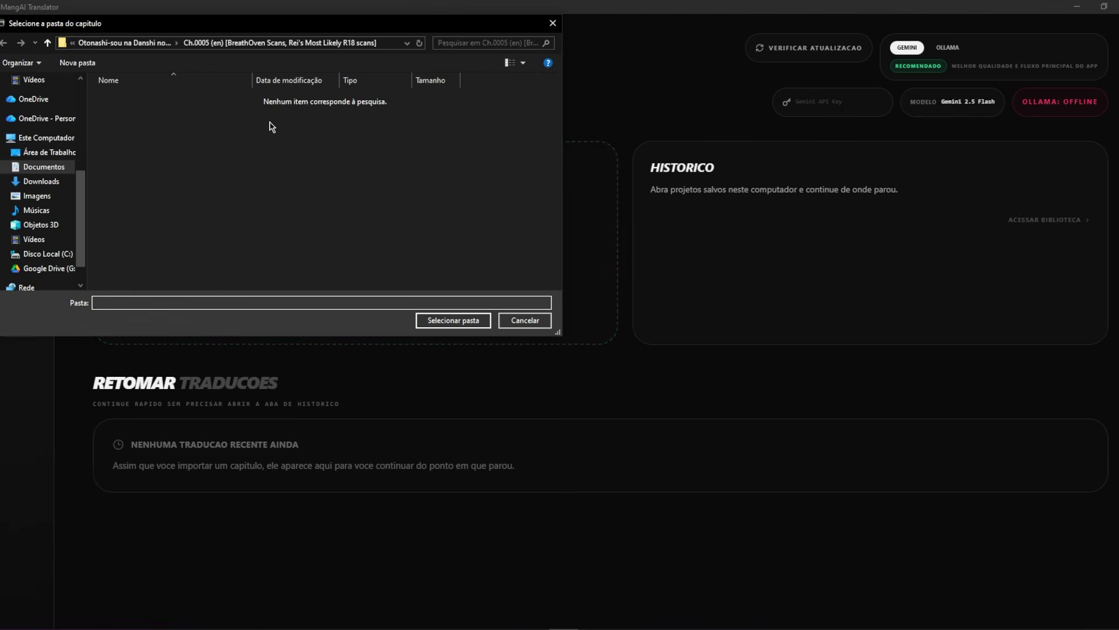
left_click(128, 45)
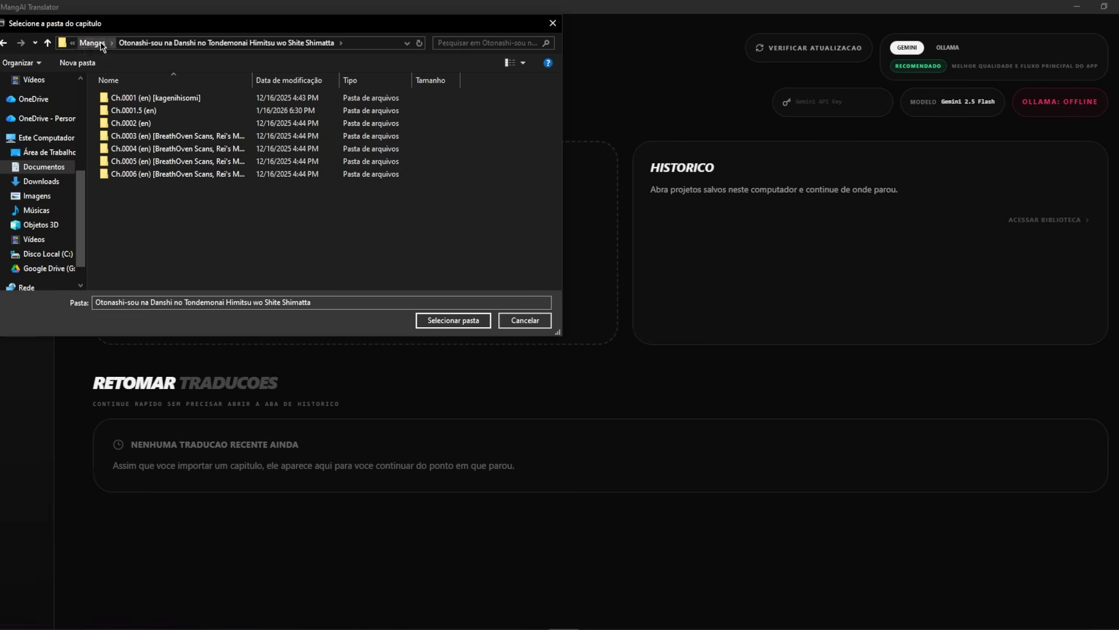
left_click(92, 43)
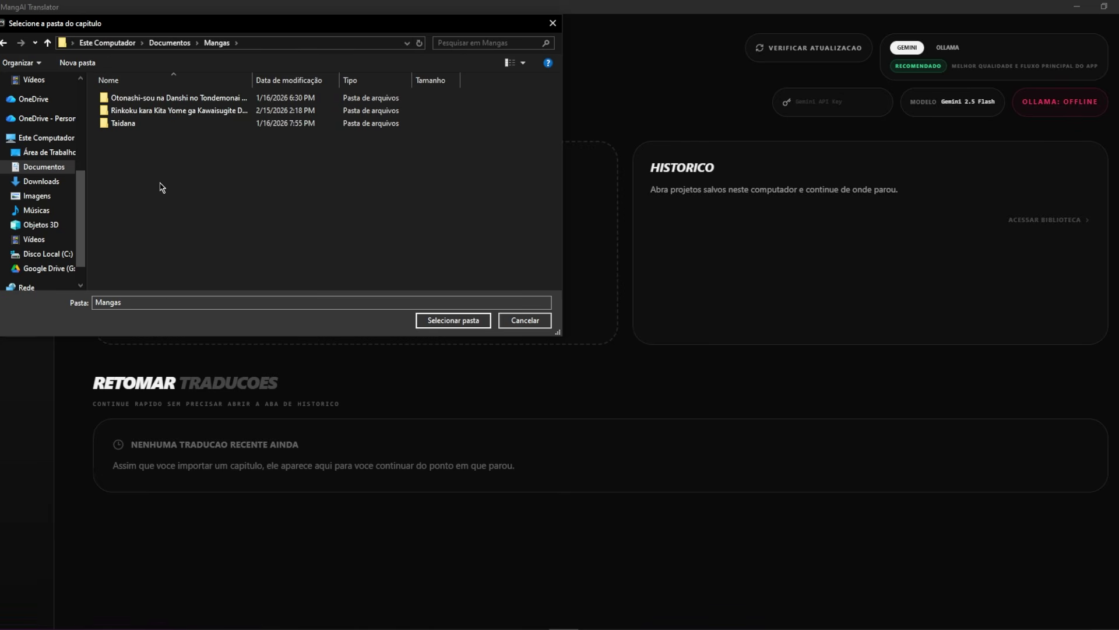
double_click(162, 113)
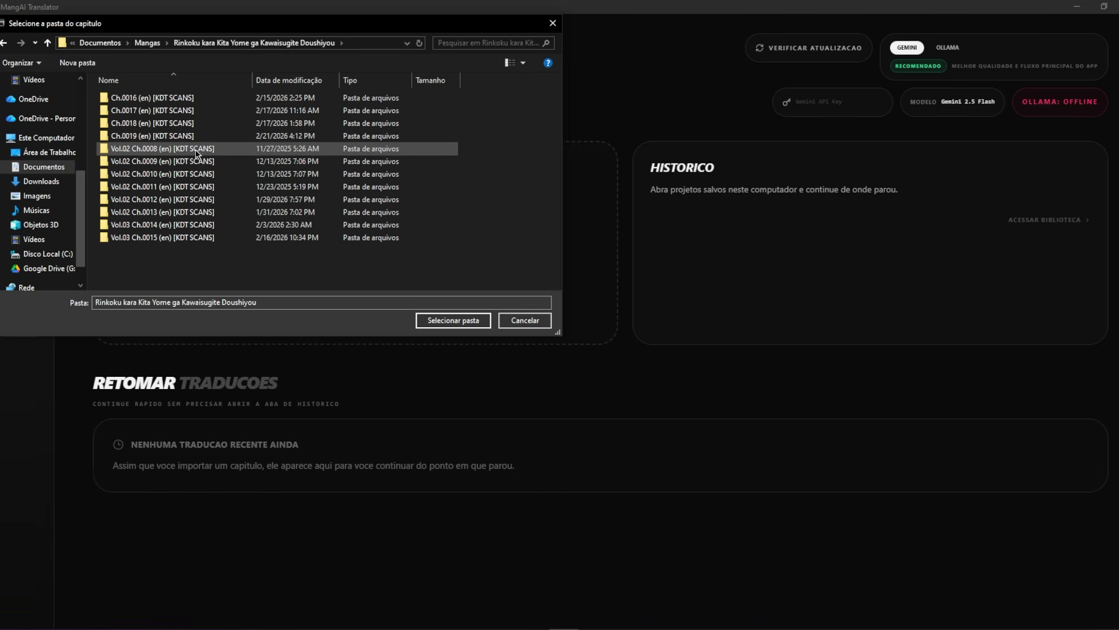
double_click(185, 137)
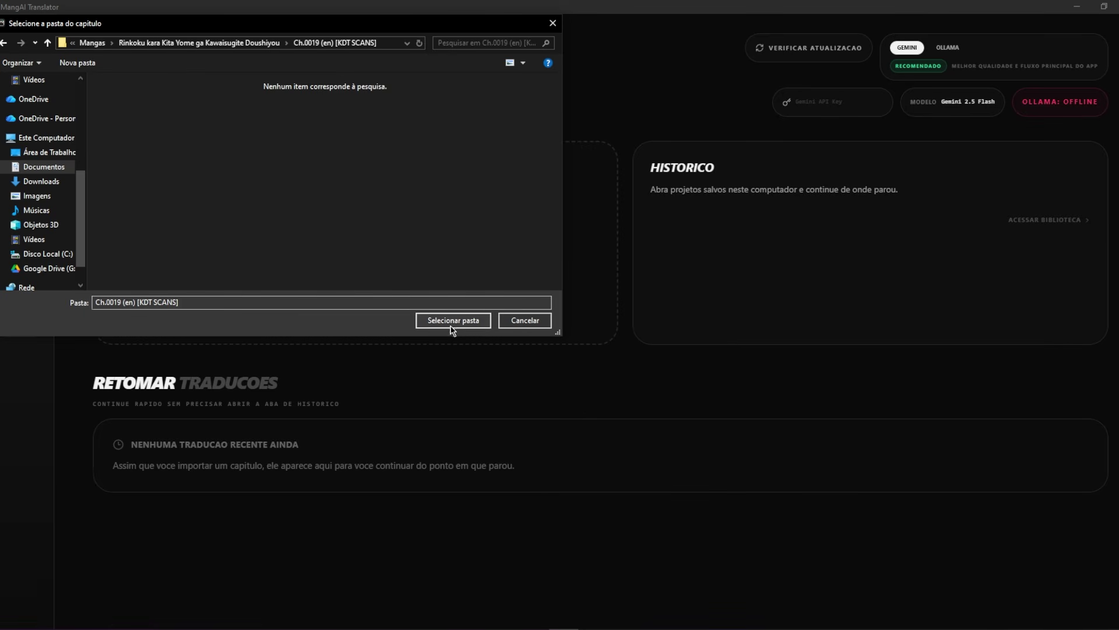
left_click(482, 324)
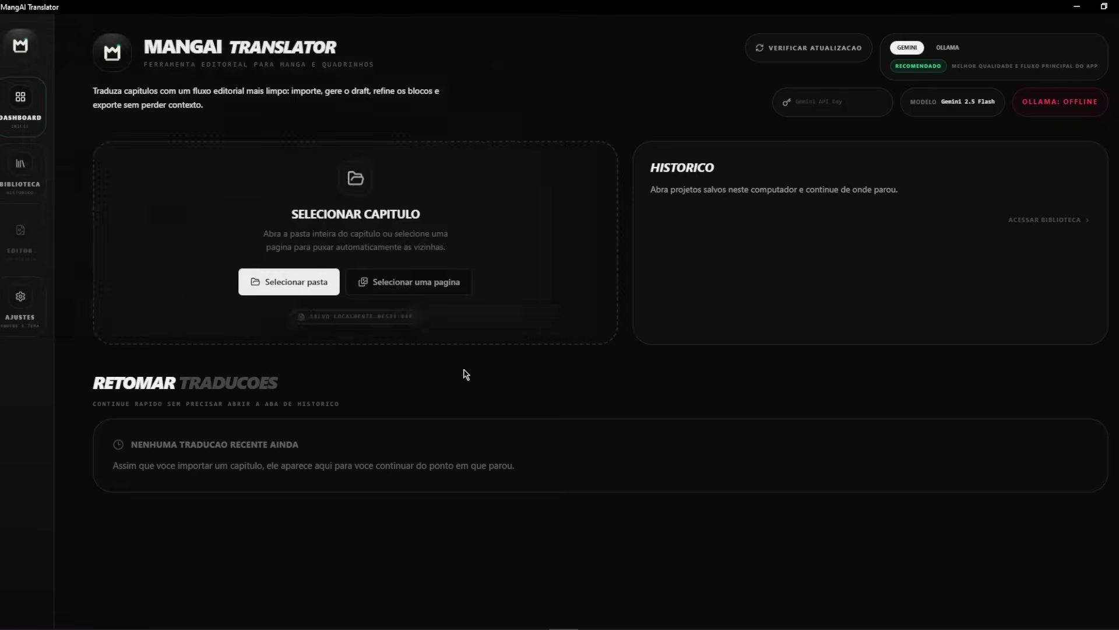
- Name the chapter "Rinkoku Ch.0019 (en)" and start its translation project
triple_click(577, 336)
left_click(577, 336)
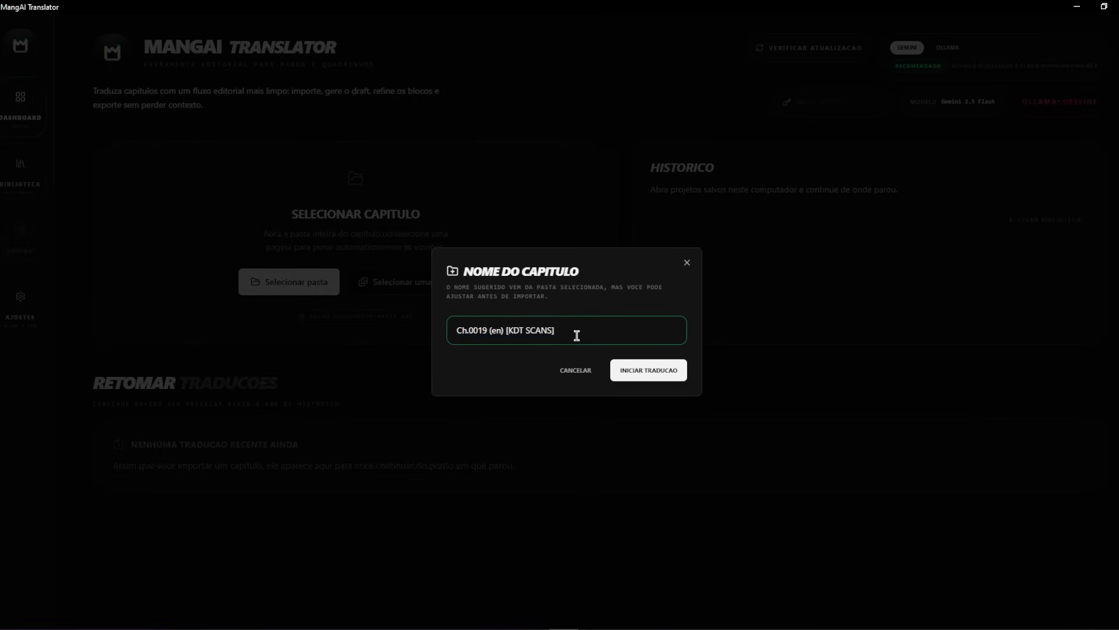
type("Rinkoku")
left_click_drag(539, 330, 588, 330)
key("BackSpace")
key("BackSpace")
left_click(576, 308)
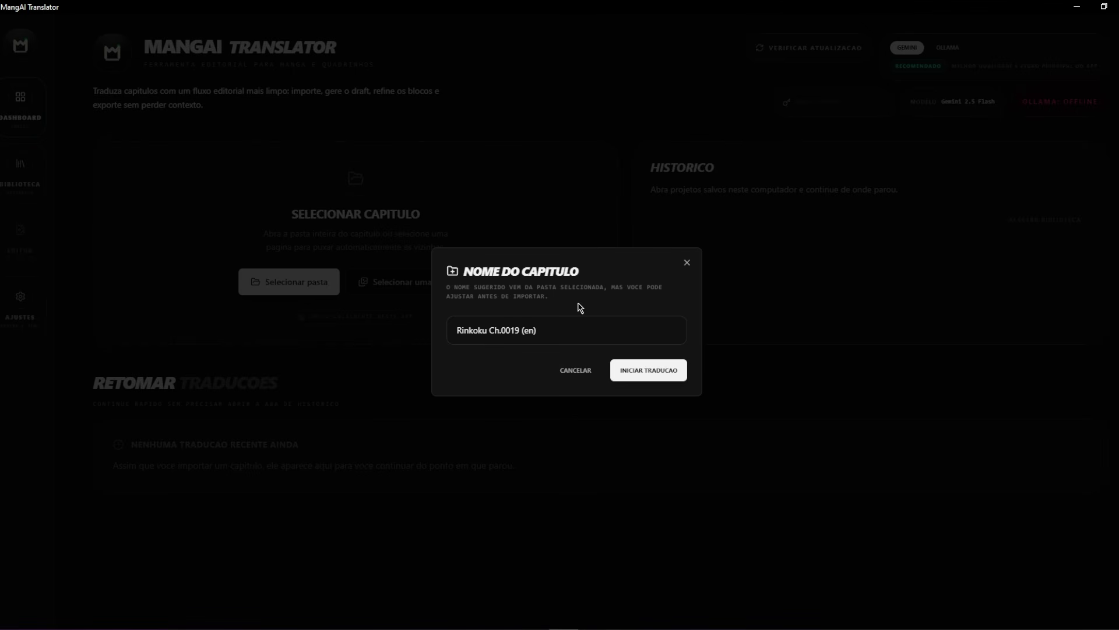
left_click(646, 376)
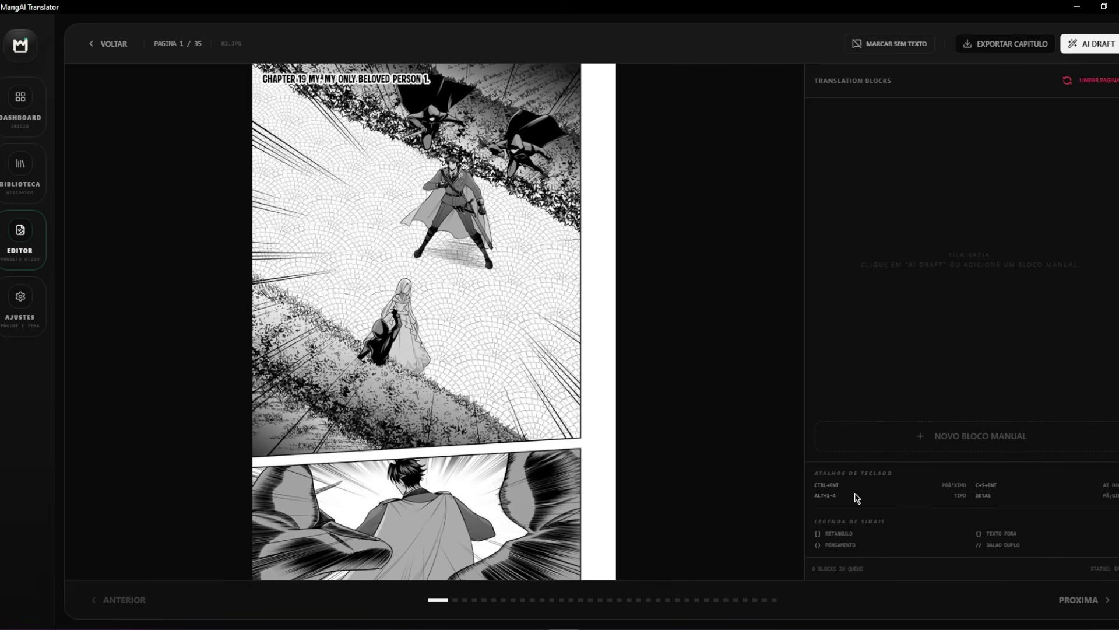
- Add a manual translation block on page 1 with the text "capítulo 19: Minha única pessoa amada"
left_click(956, 443)
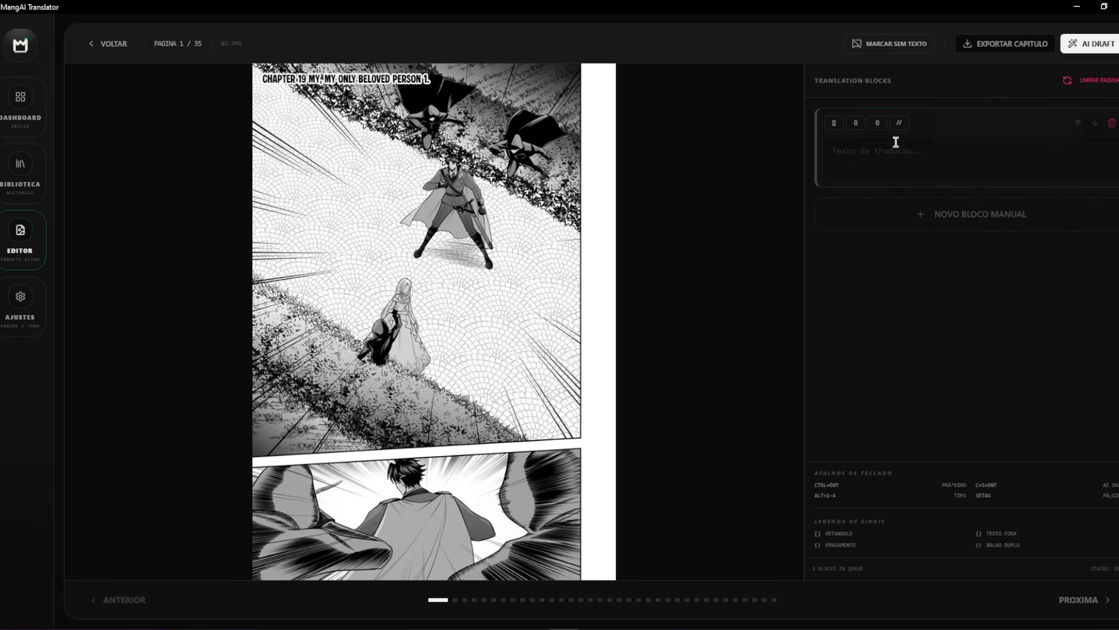
left_click(909, 163)
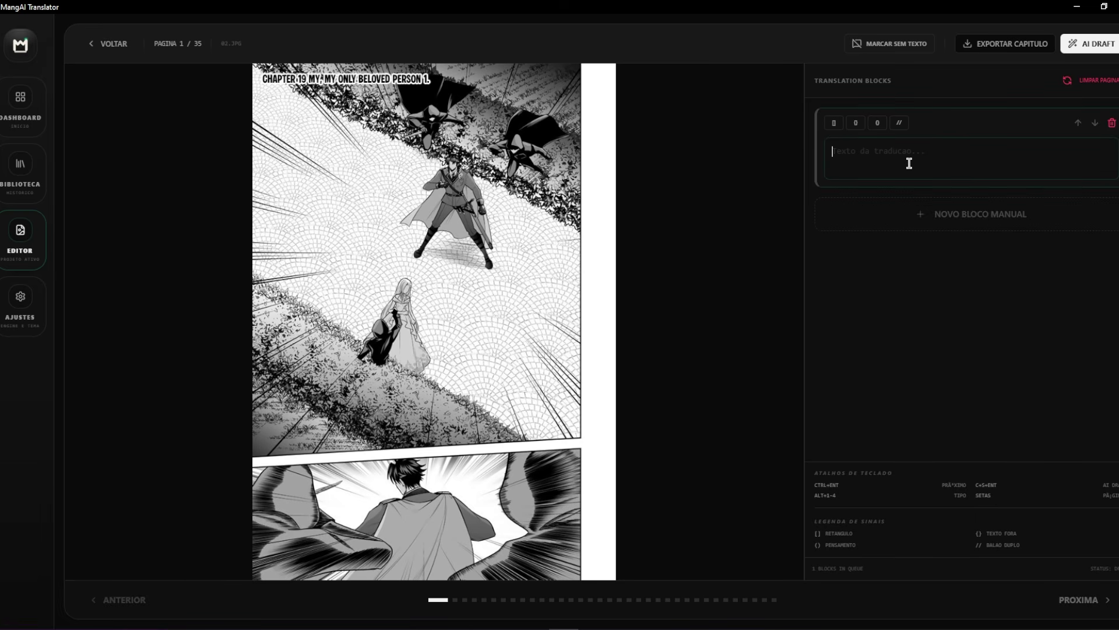
type("capítulo 19: Minha única pessoa amada")
left_click(1006, 141)
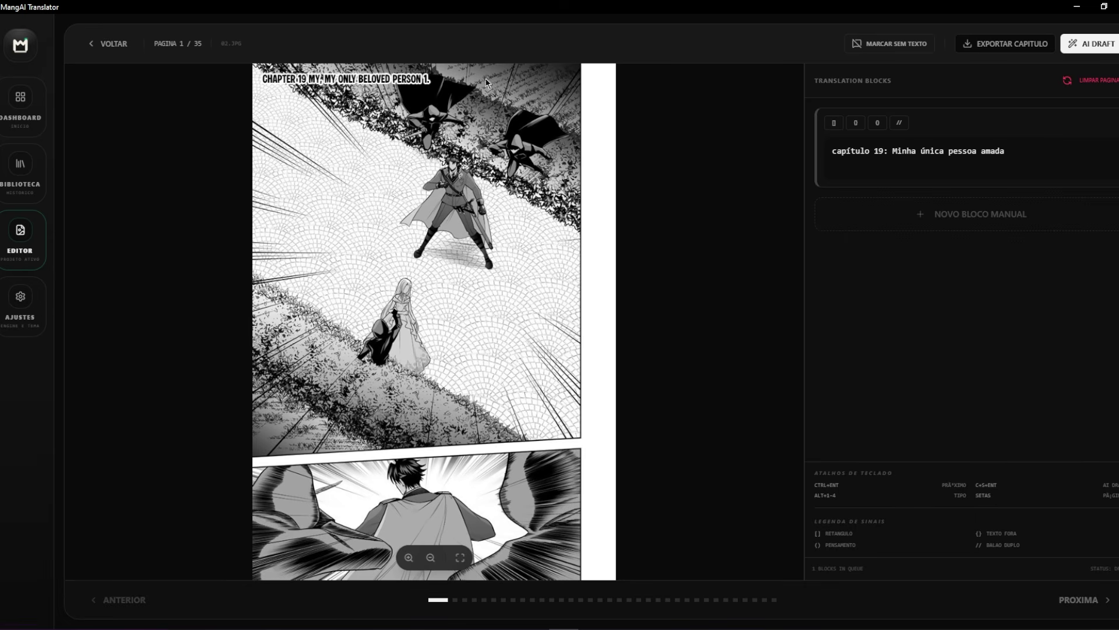
double_click(1013, 149)
left_click(1012, 285)
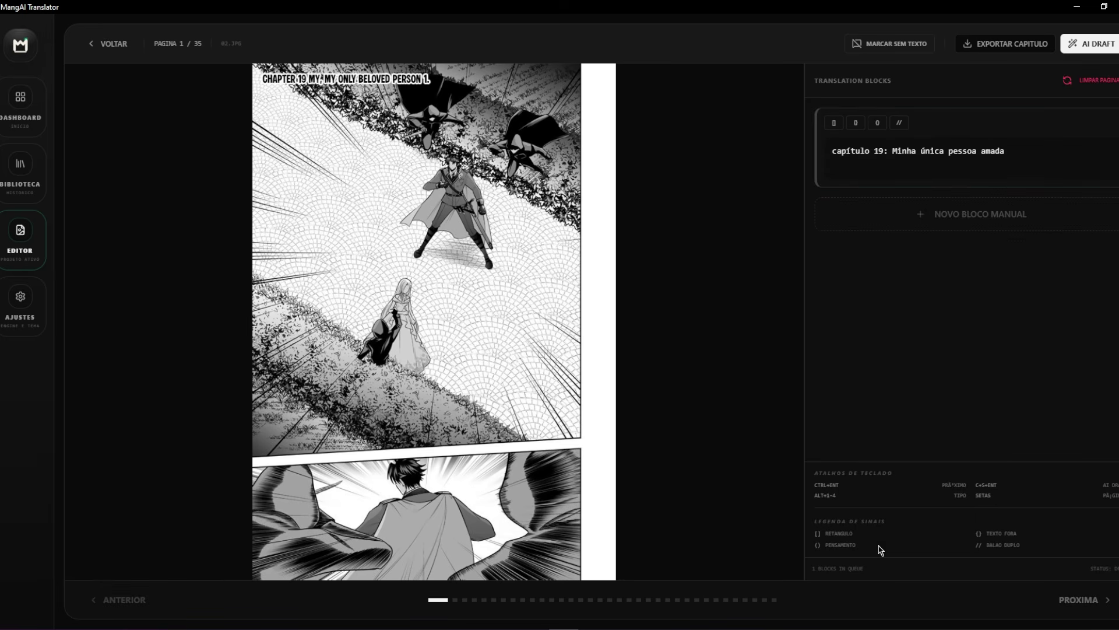
- Consult the sign legend and set the block's type to rectangle, briefly trying the outside-text type as well
left_click(821, 535)
left_click(834, 124)
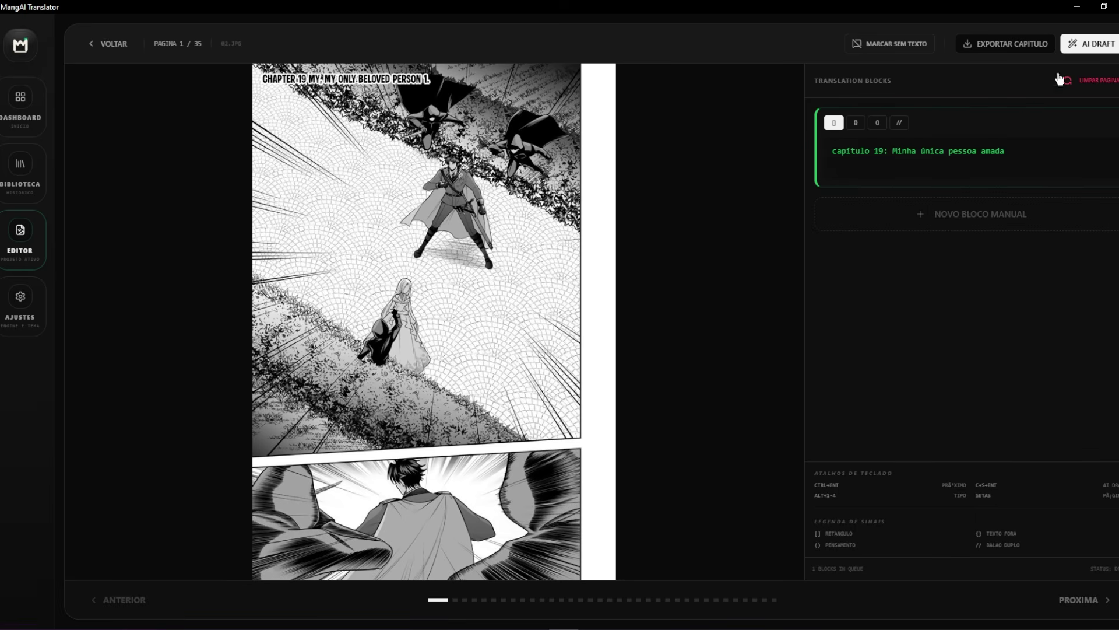
left_click(854, 123)
left_click(835, 123)
- Cycle the block repeatedly through the rectangle, outside-text, thought and double-balloon types, ending on rectangle
key("alt+2")
key("alt+3")
key("alt+4")
key("alt+1")
key("alt+2")
key("alt+4")
key("alt+3")
key("alt+2")
key("alt+3")
key("alt+1")
key("alt+3")
key("alt+1")
key("alt+2")
key("alt+3")
key("alt+1")
key("alt+2")
key("alt+3")
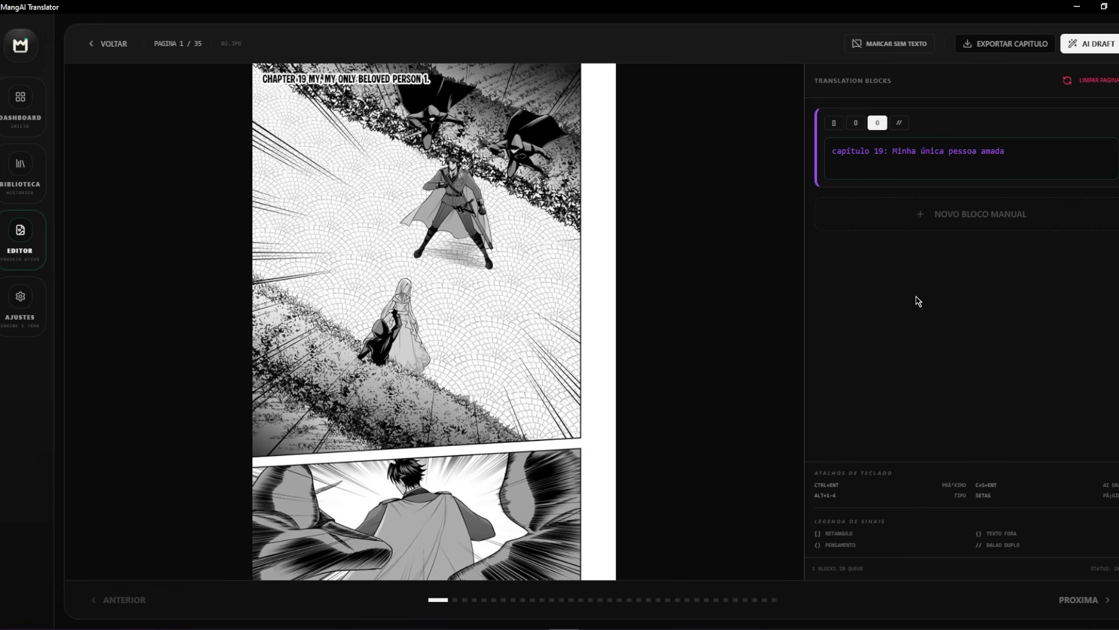
key("alt+1")
left_click(918, 301)
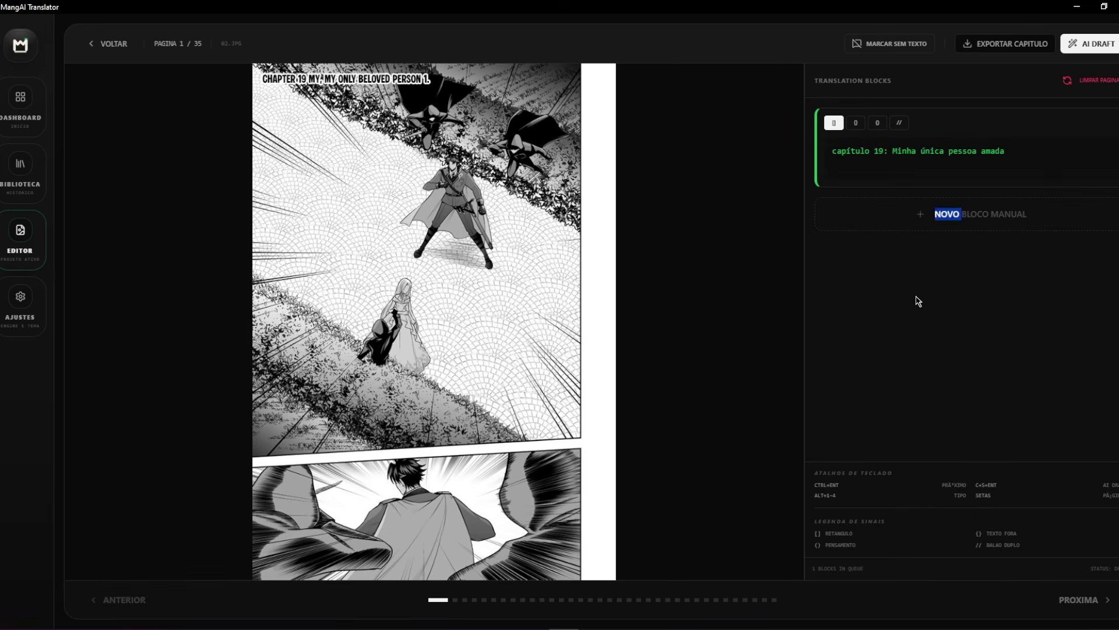
- Check the thought sign in the legend, try the thought type on the block, and set it to double balloon (//)
left_click(818, 544)
double_click(841, 545)
left_click(892, 101)
left_click(877, 123)
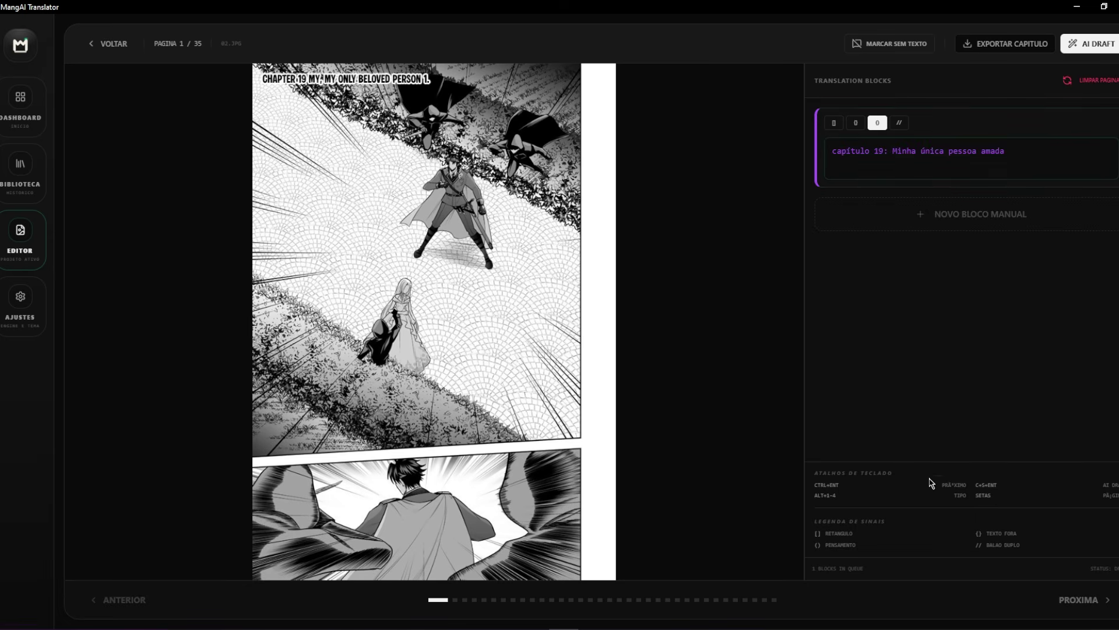
left_click(899, 123)
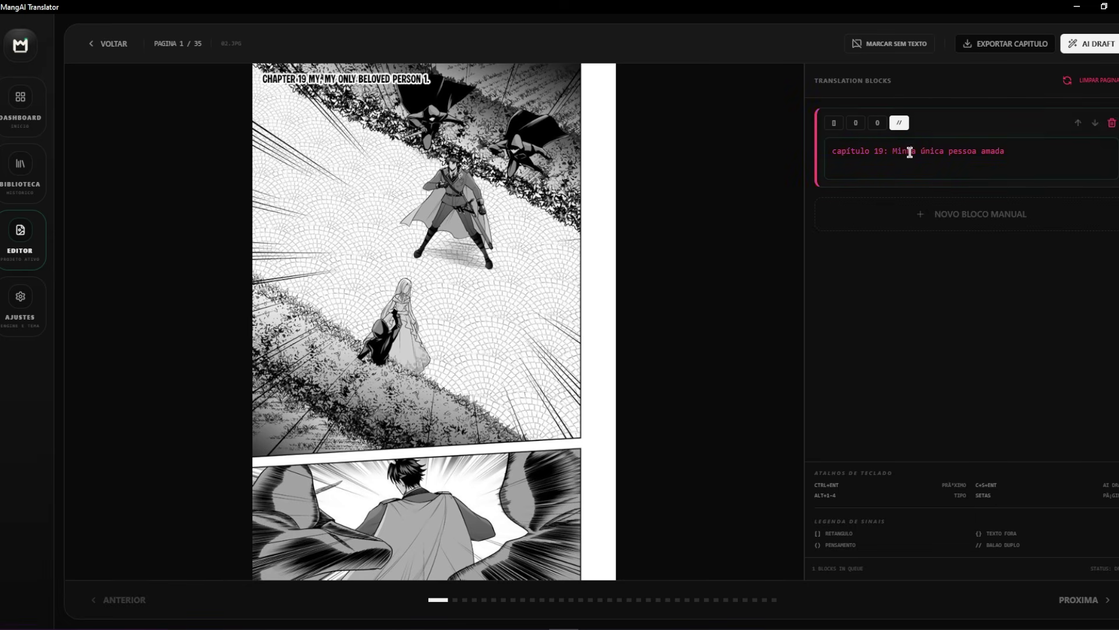
- Set the translation block's type on page 1 to outside text and fit the page back into the viewer
left_click(860, 124)
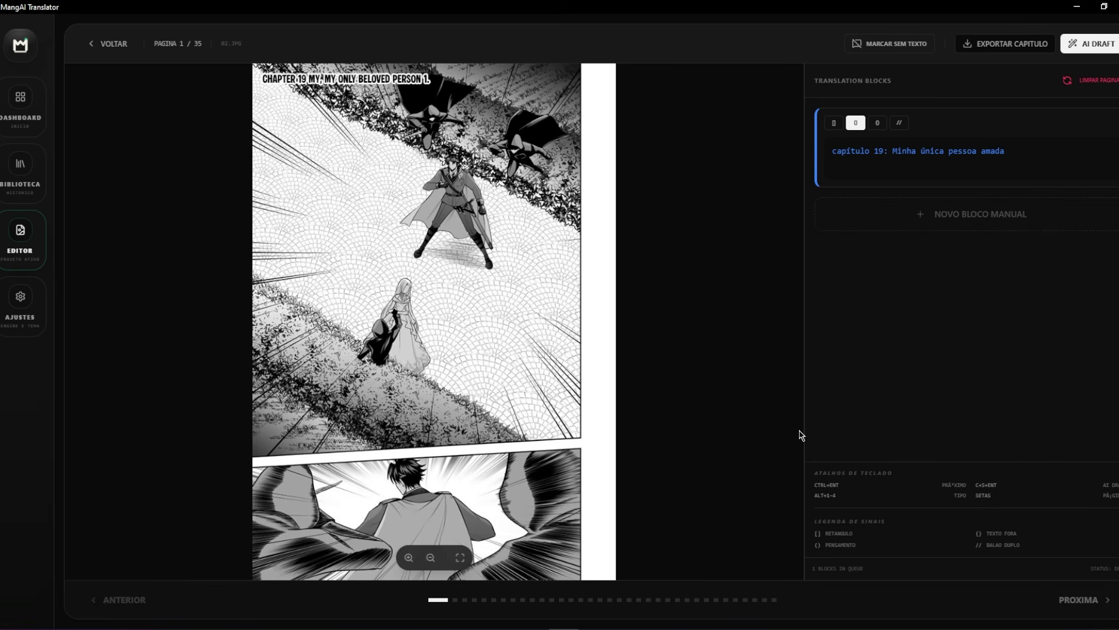
scroll(560, 455, "down", 5)
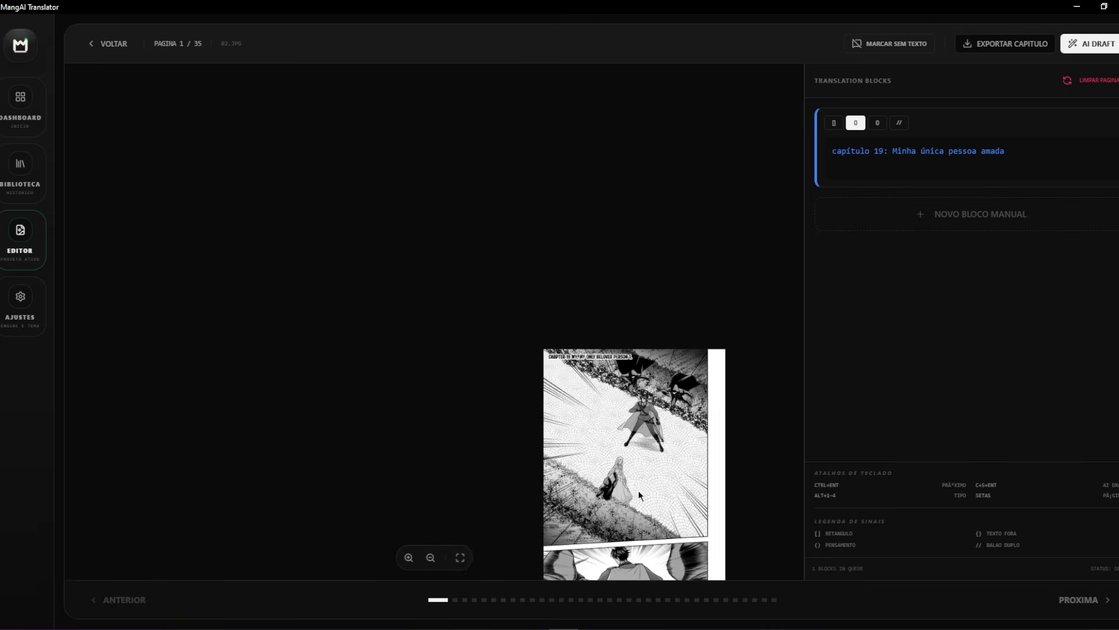
scroll(510, 216, "up", 5)
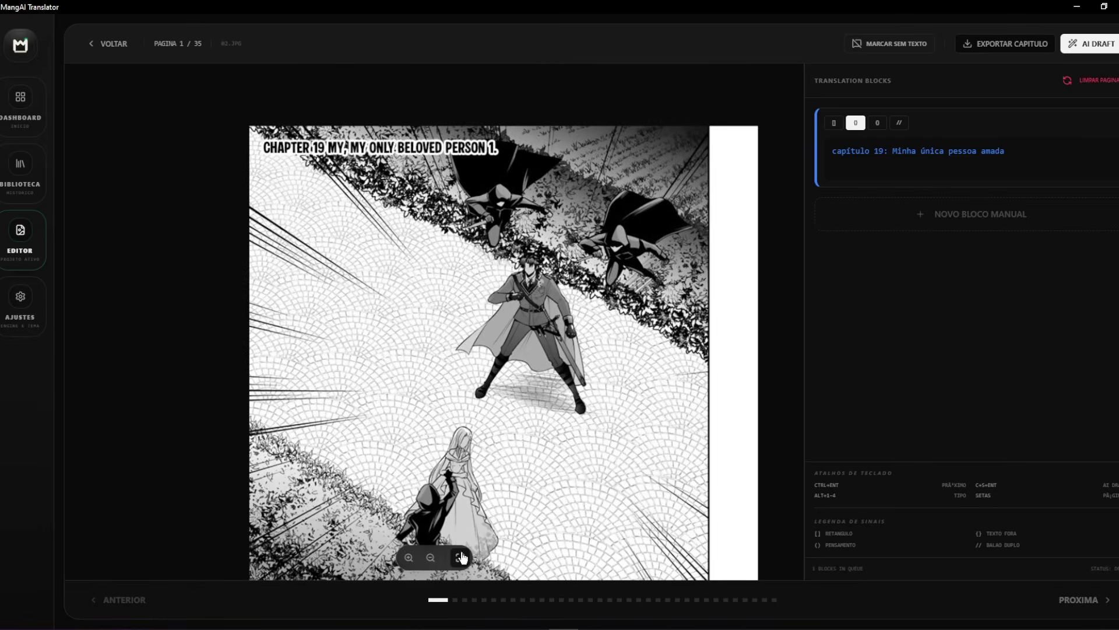
left_click(460, 558)
- Page back and forth through pages 1 to 3 and examine the image file name of each page
key("Right")
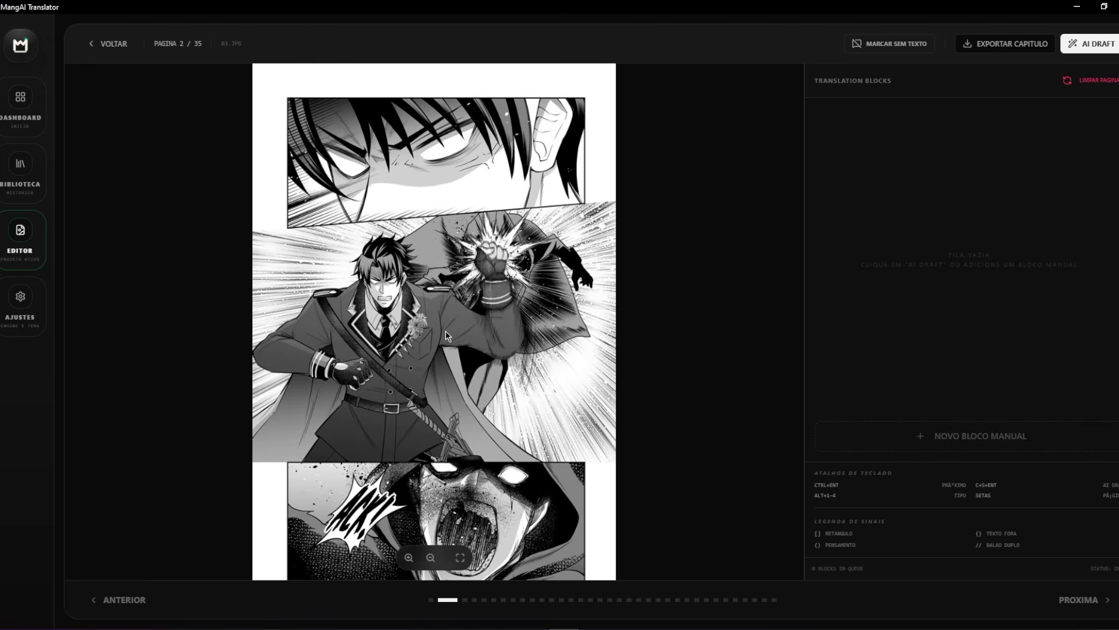
left_click(232, 40)
double_click(228, 42)
left_click(230, 54)
key("Left")
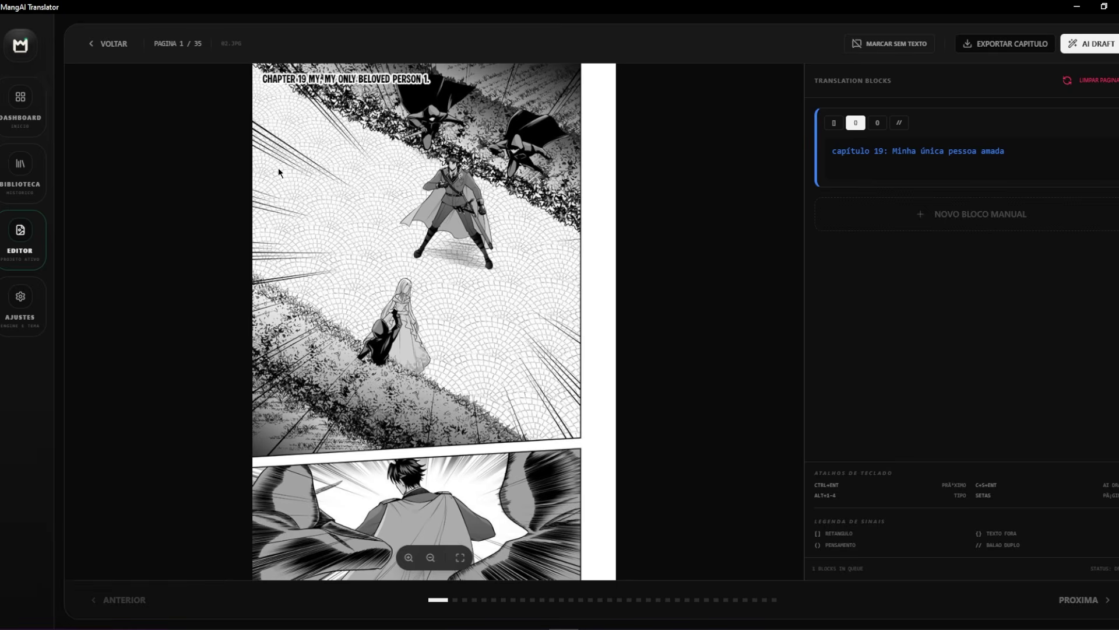
key("Right")
key("Left")
key("Right")
key("Right")
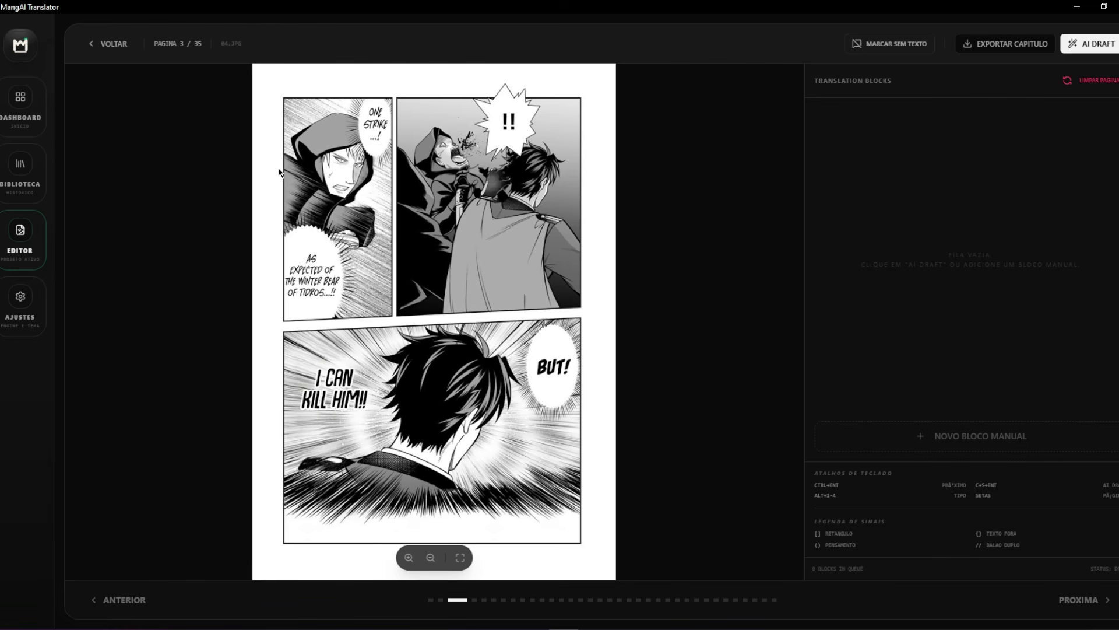
left_click_drag(232, 43, 368, 41)
left_click(368, 41)
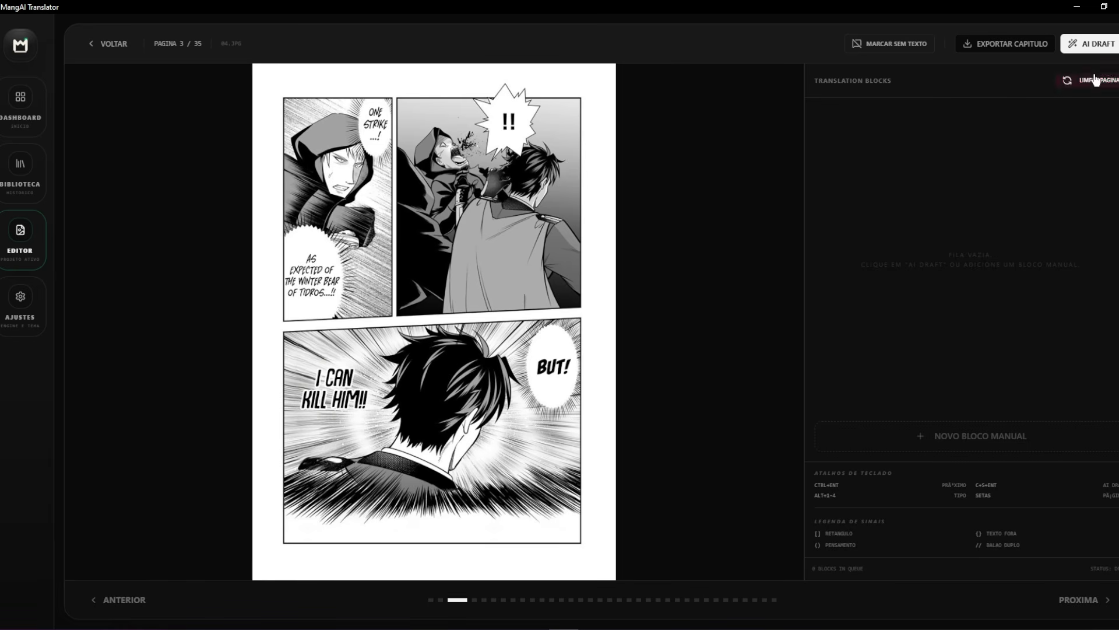
- Try to generate an AI draft for page 3 and dismiss the dialog
left_click(1096, 44)
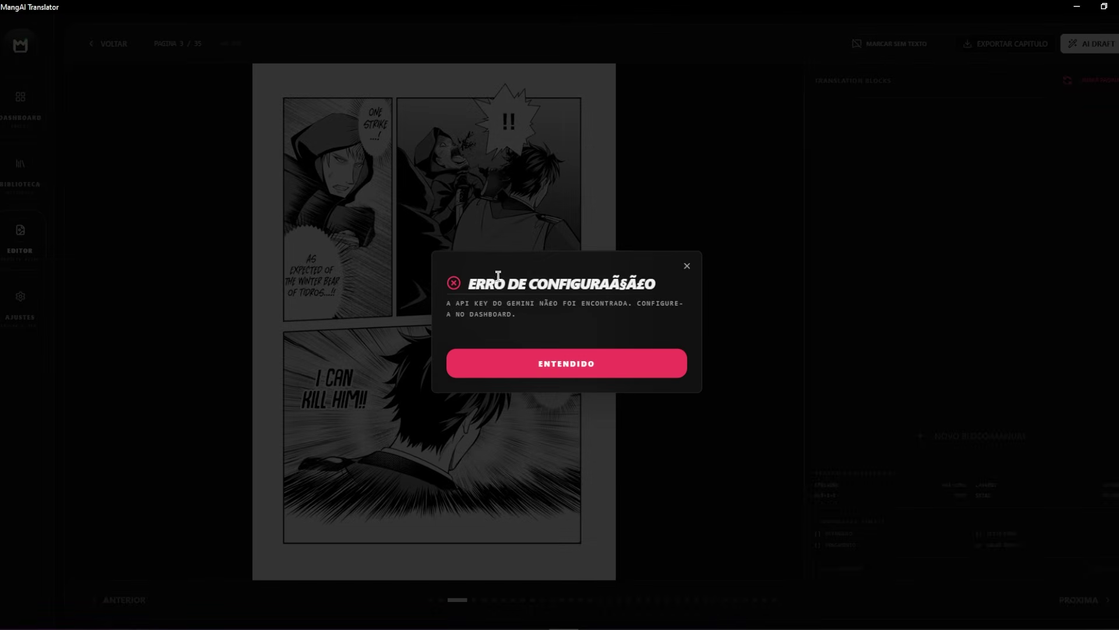
left_click_drag(644, 283, 634, 282)
left_click(631, 283)
left_click(580, 368)
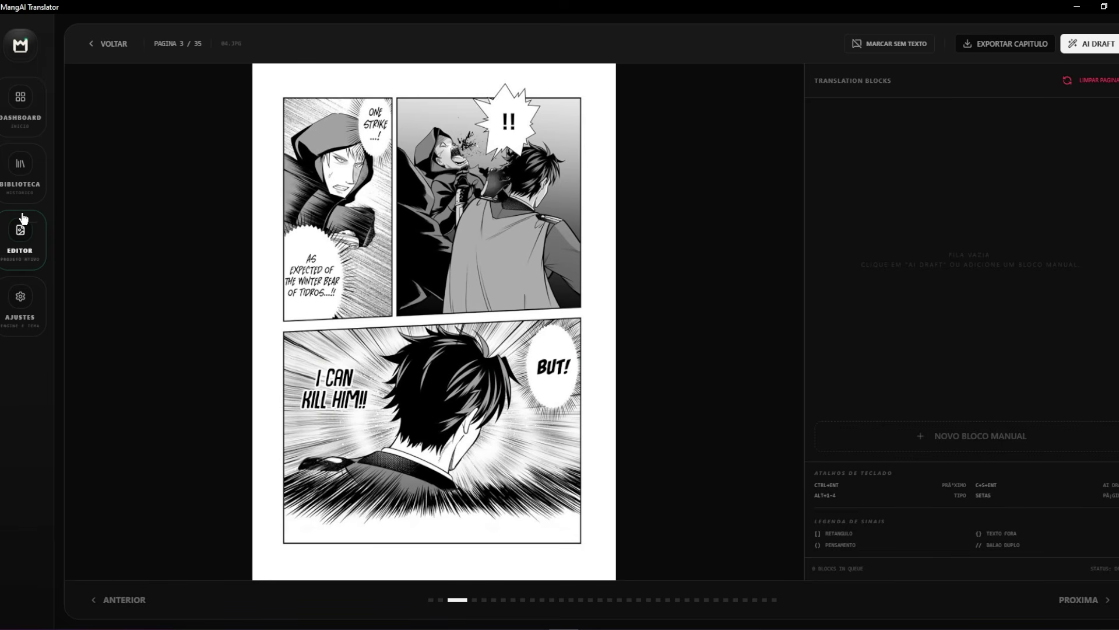
- Return to the dashboard and activate the Gemini API key field
left_click(27, 105)
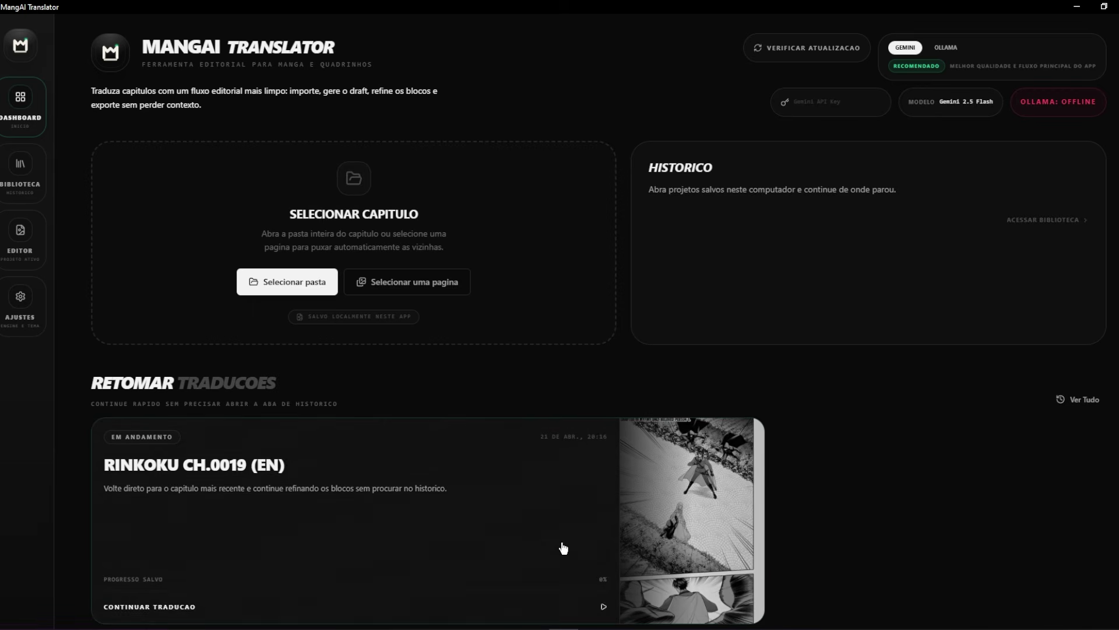
scroll(343, 443, "down", 1)
scroll(361, 489, "up", 1)
scroll(267, 513, "down", 1)
scroll(205, 496, "up", 1)
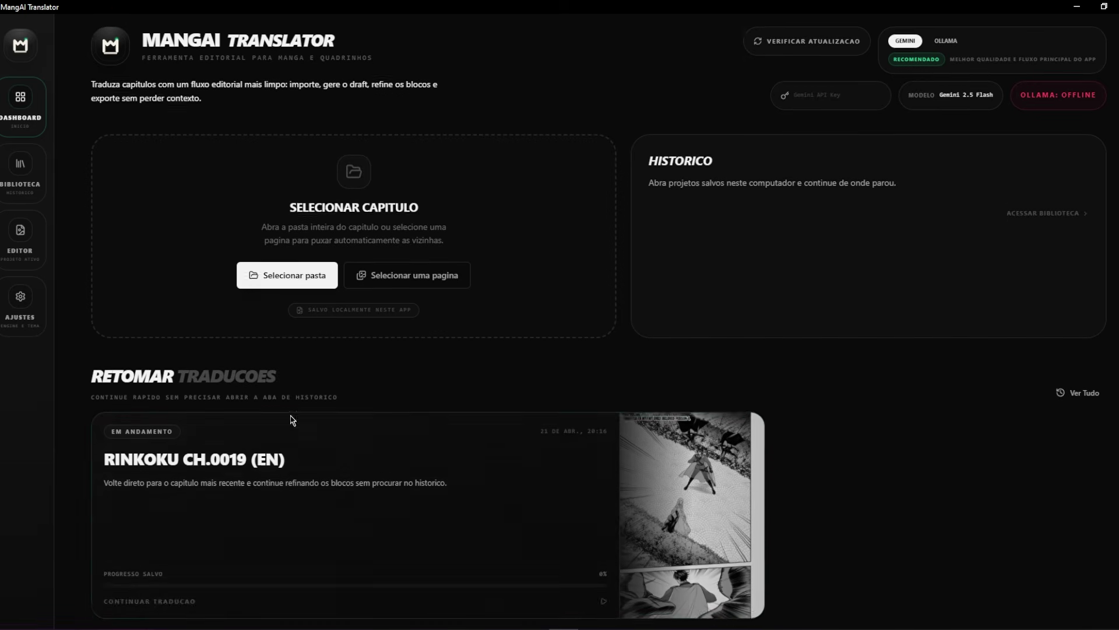
scroll(284, 489, "down", 1)
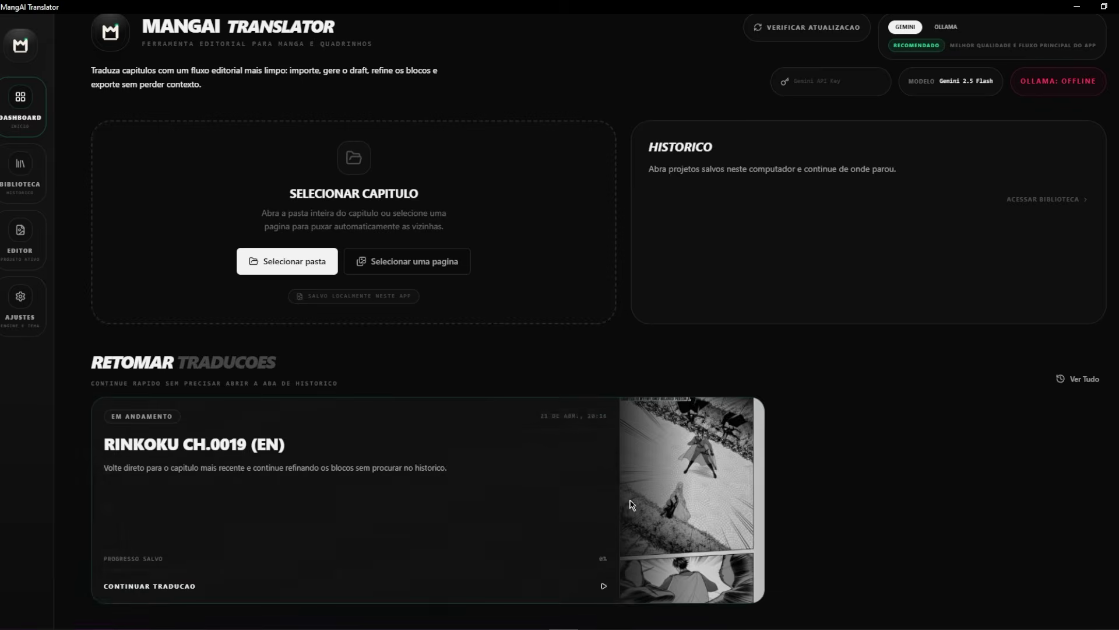
left_click(688, 525)
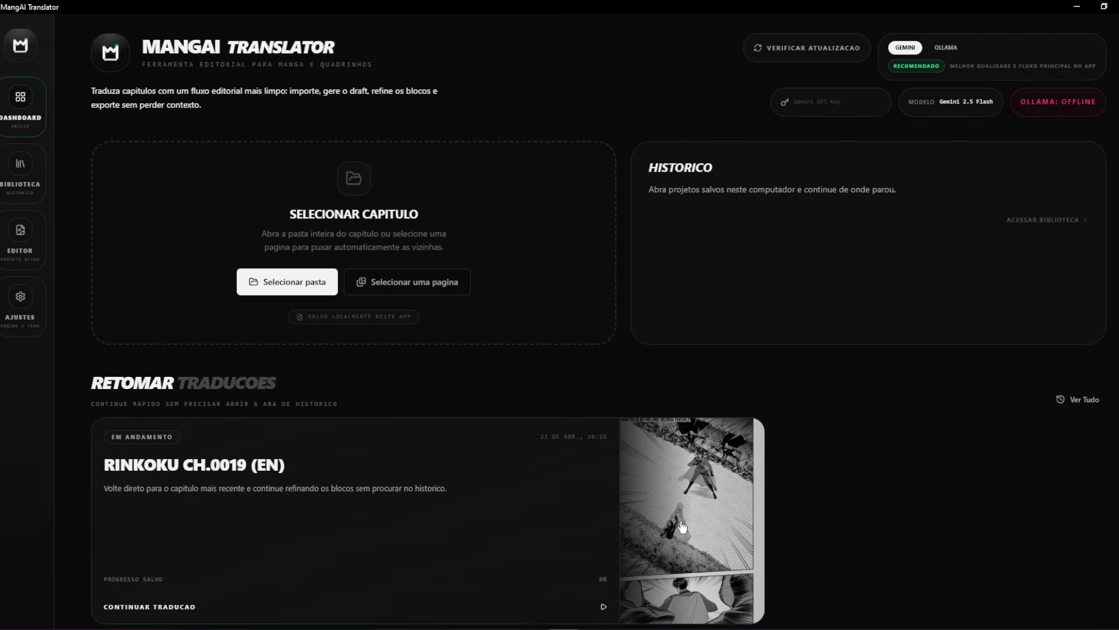
left_click(832, 100)
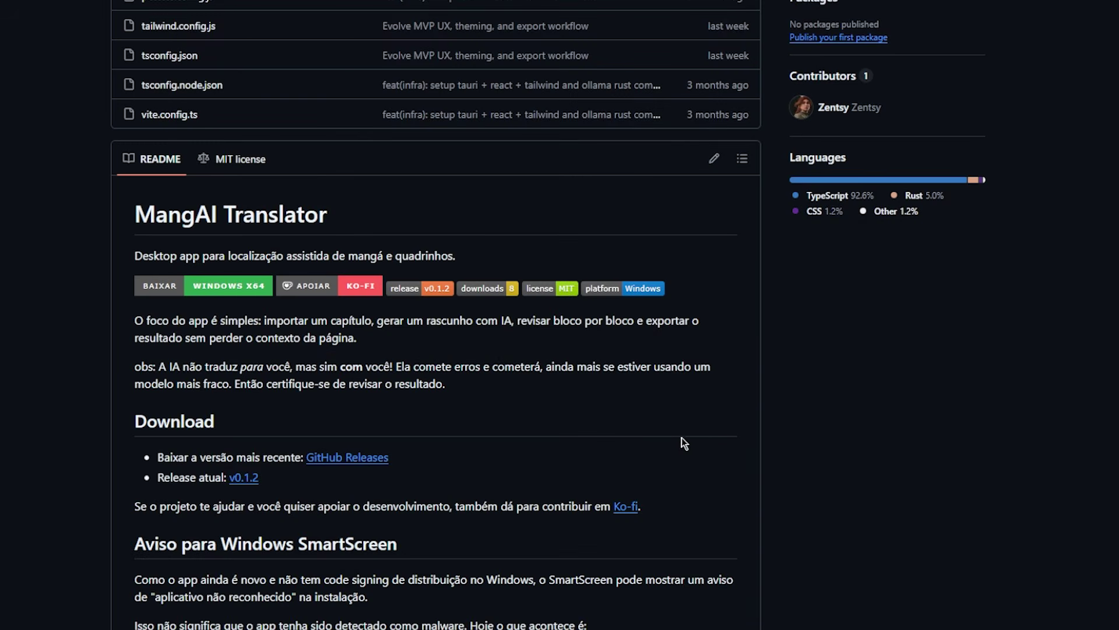
- Switch from the GitHub README to Google AI Studio and open its API keys page
scroll(684, 424, "up", 10)
scroll(743, 505, "down", 3)
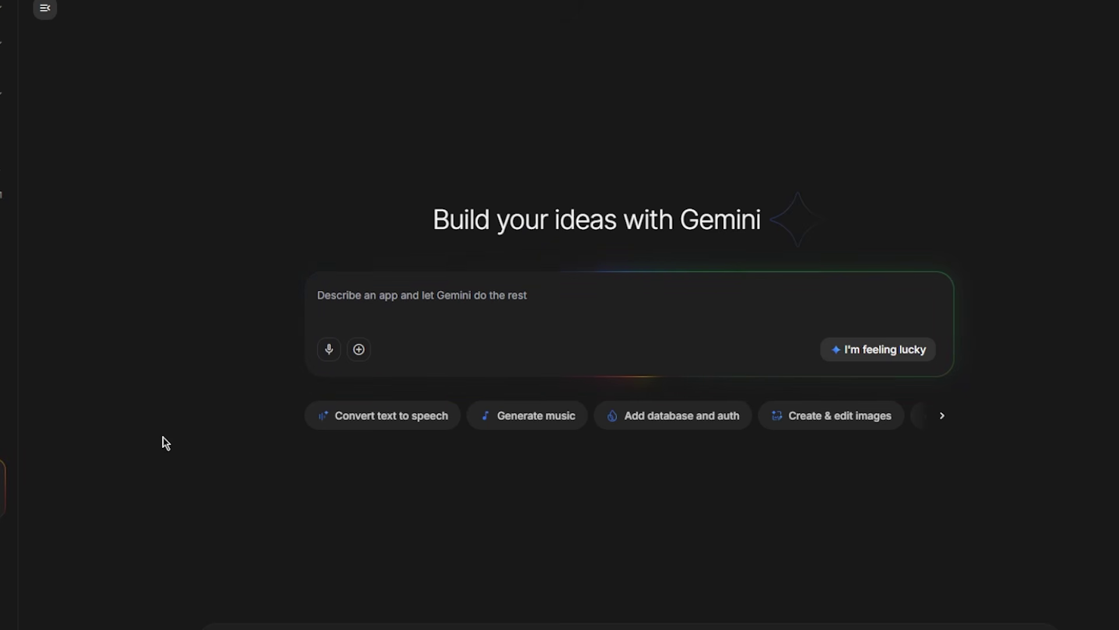
mouse_move(164, 177)
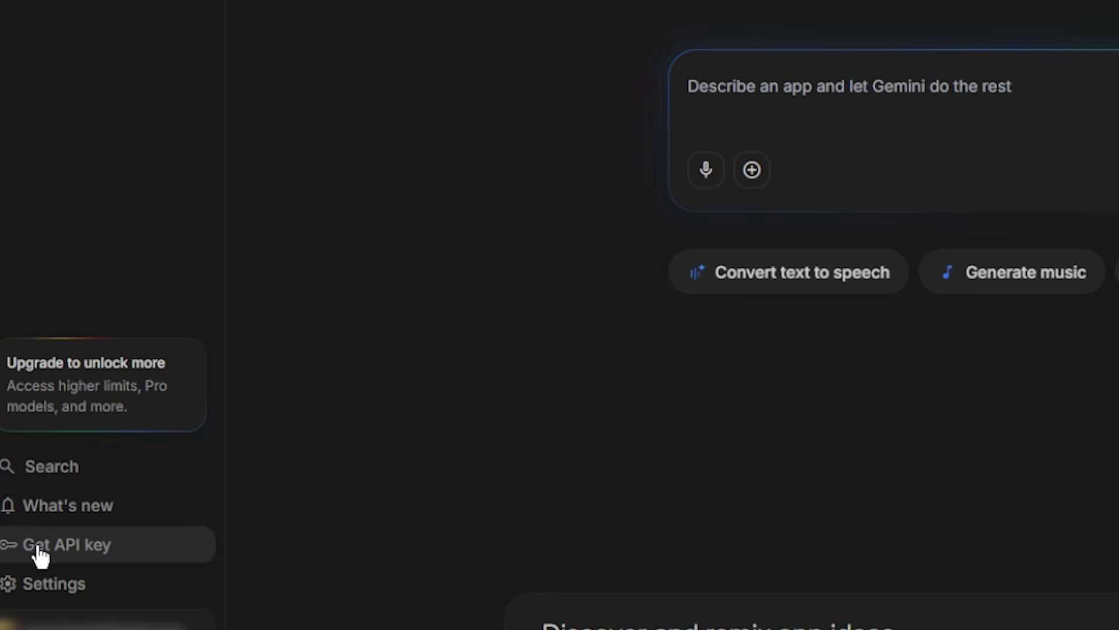
left_click(39, 548)
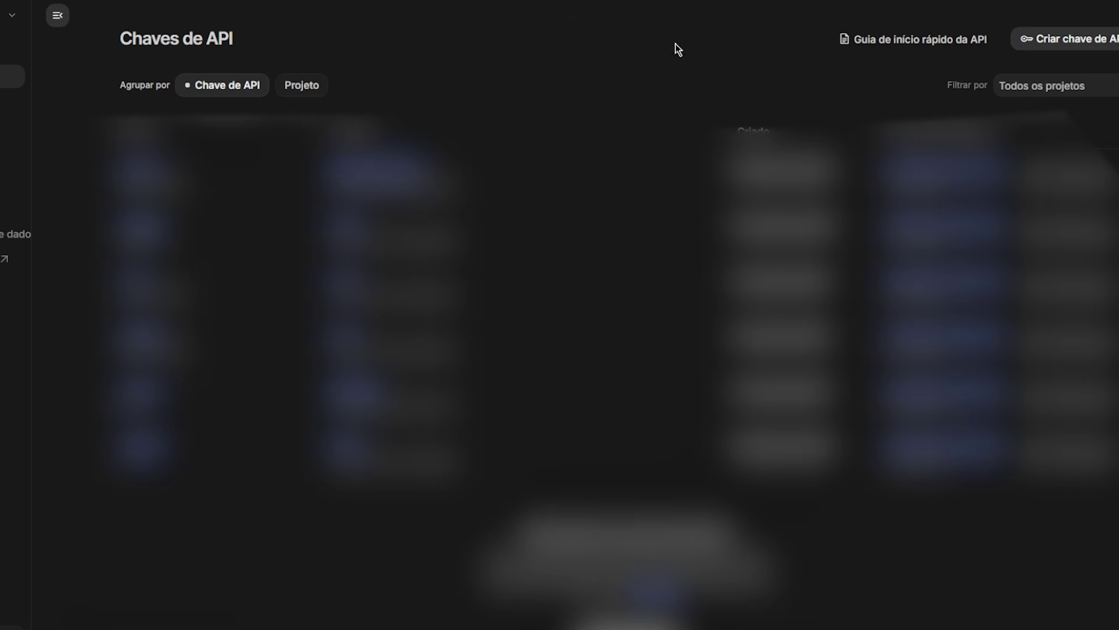
- Start creating a new API key and name it MangAItranslator
left_click(1083, 41)
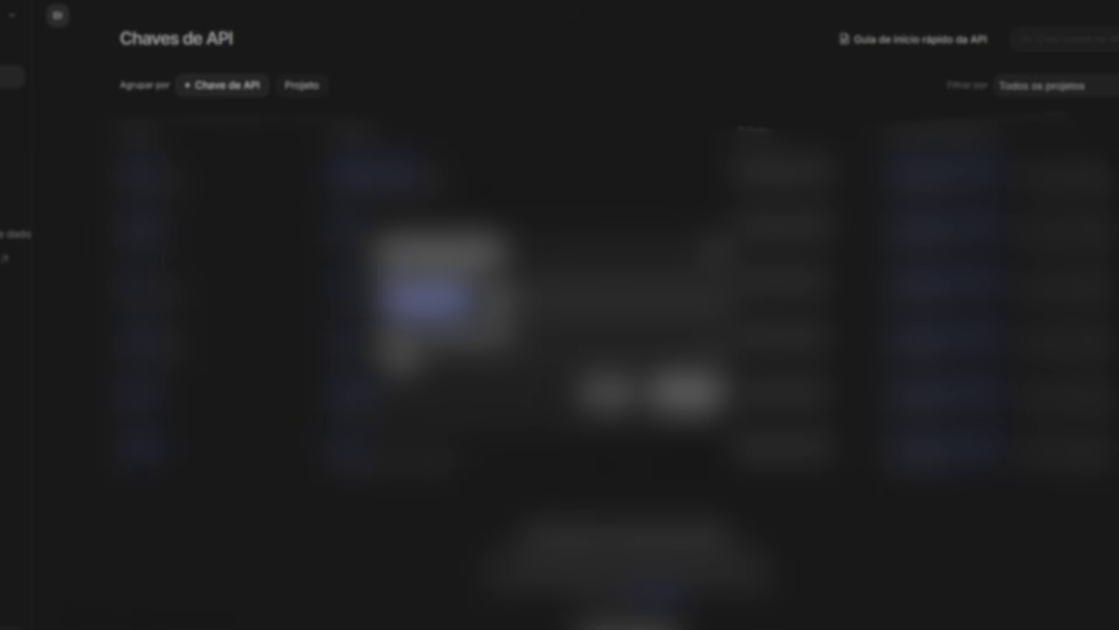
type("MangAI")
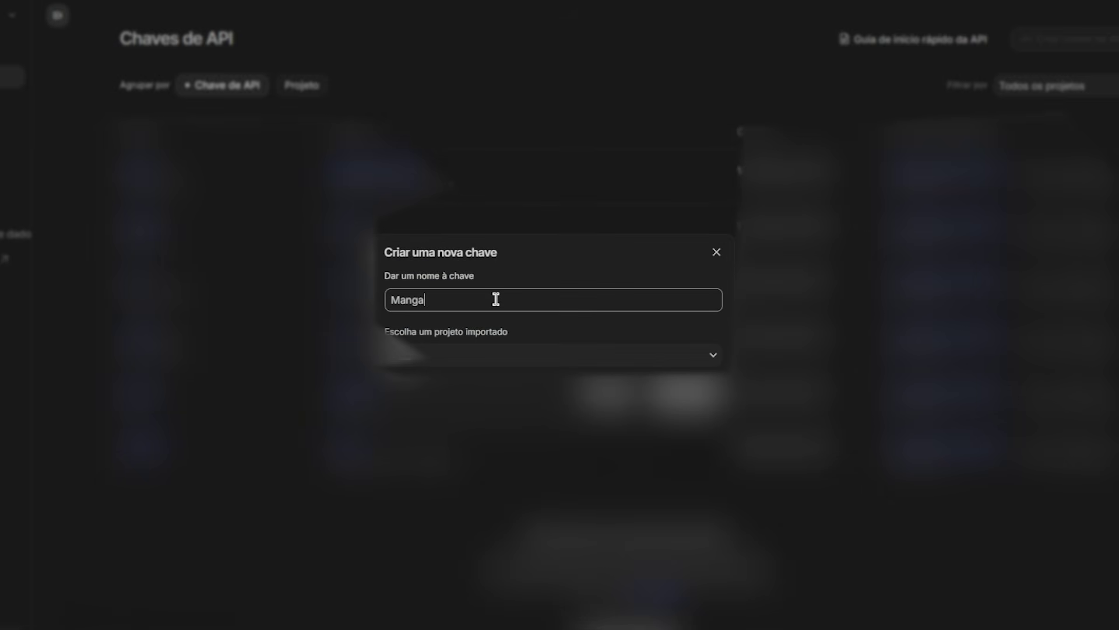
type("translator")
- Create a new project named MangAIvideo for the API key
left_click(505, 332)
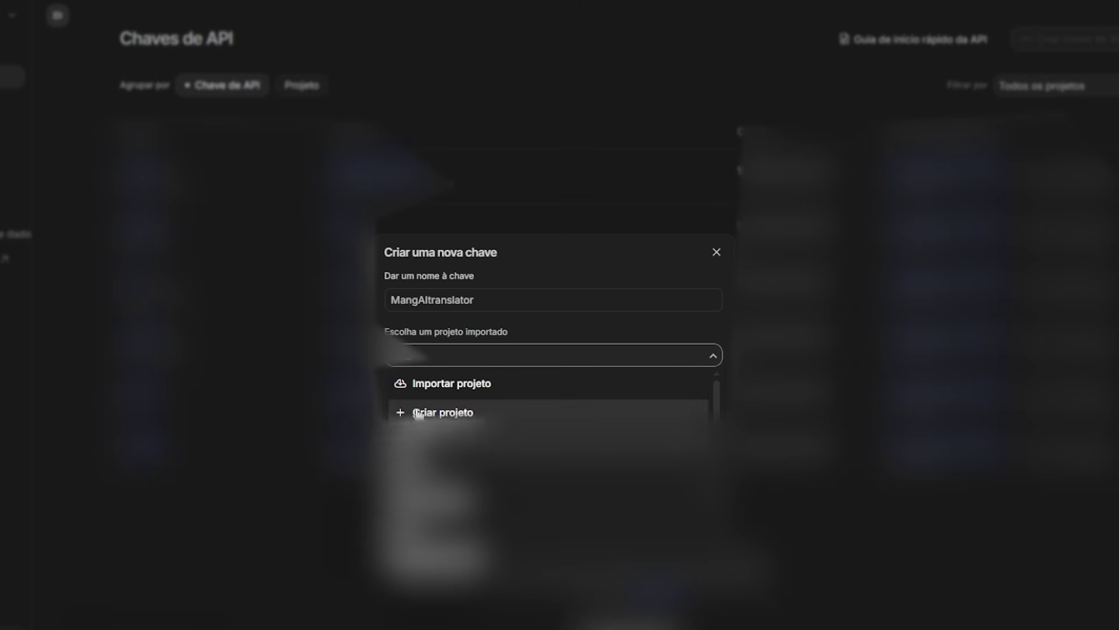
left_click(416, 411)
triple_click(505, 344)
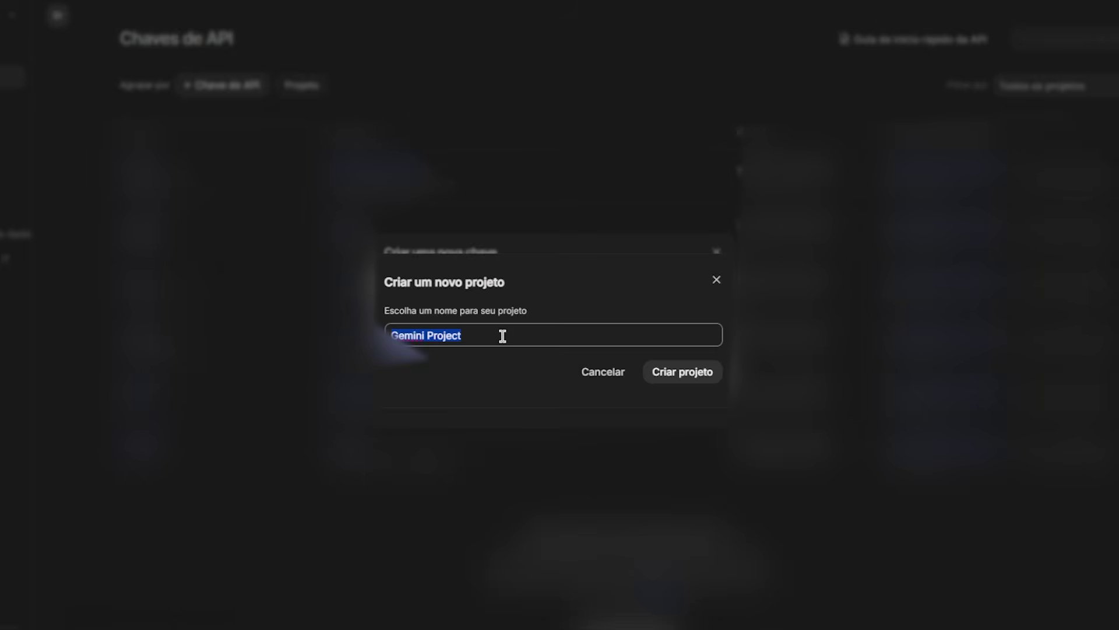
key("BackSpace")
type("MAngAI")
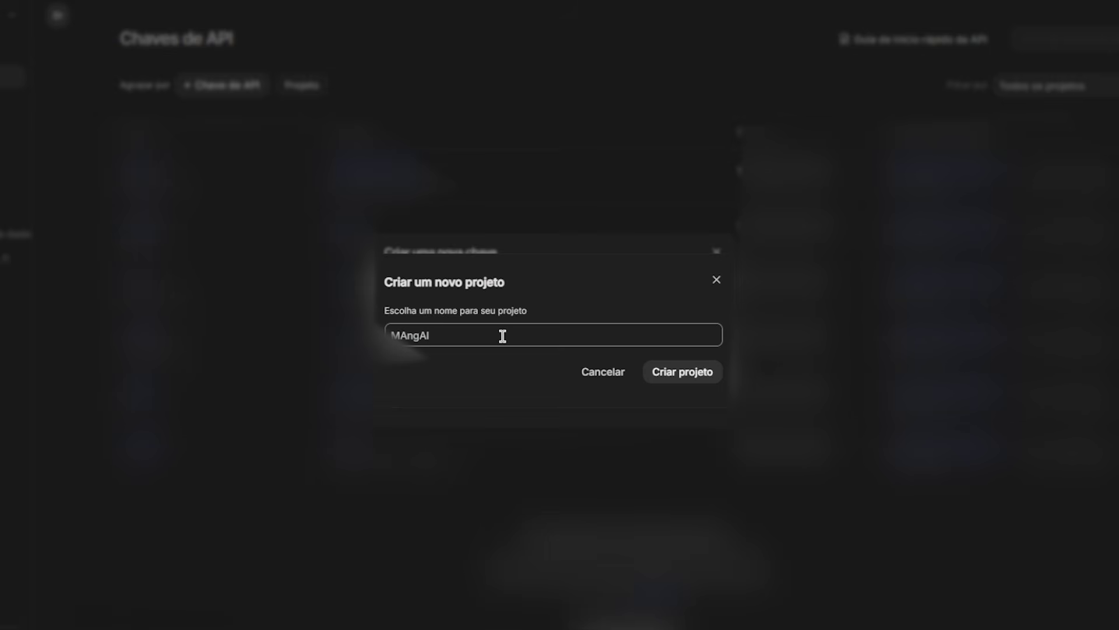
type("video")
key("Return")
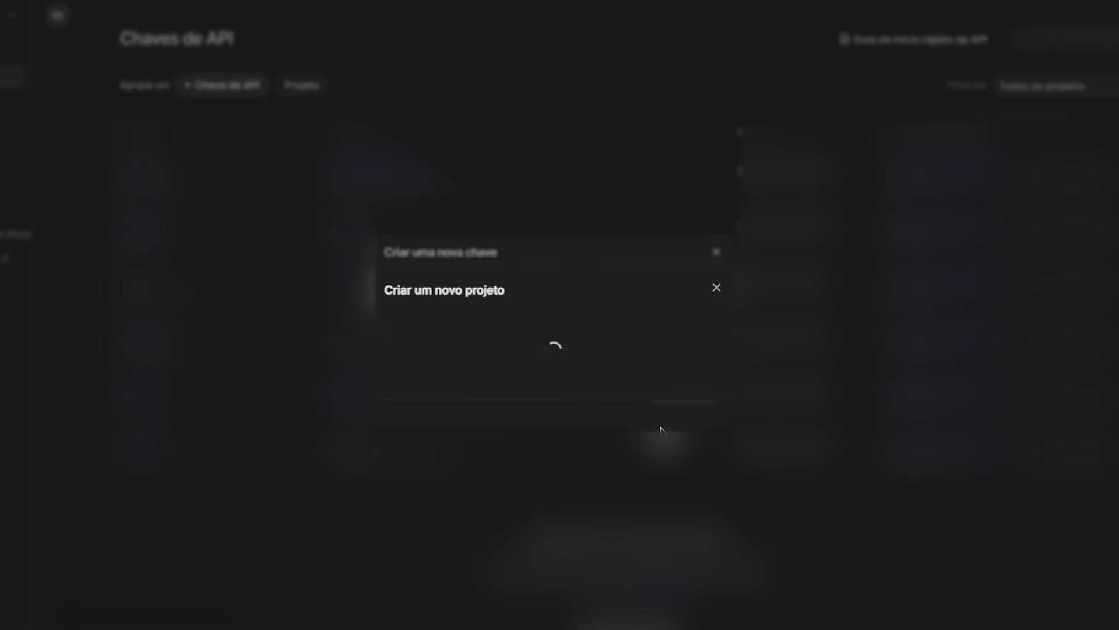
- Choose the MangAIvideo project for the key and create the API key
left_click(502, 357)
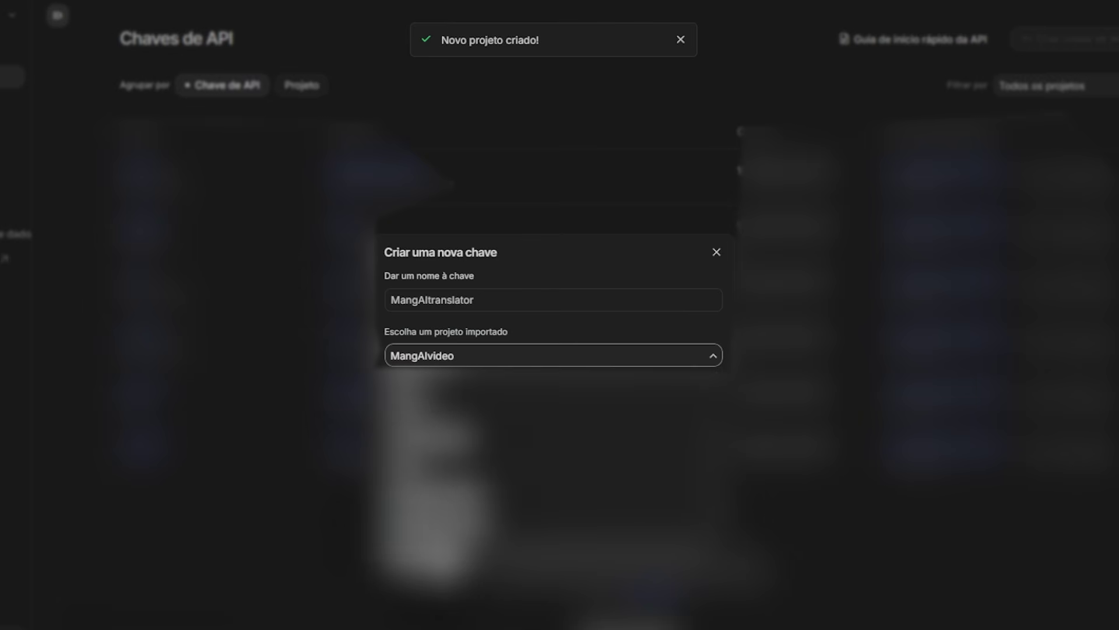
left_click(420, 383)
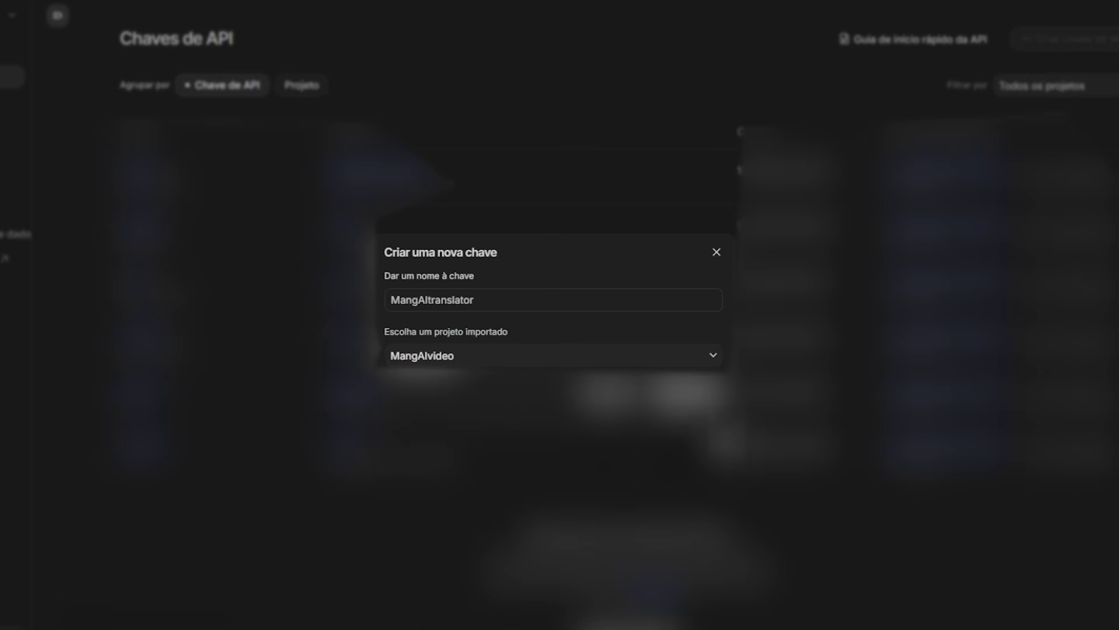
left_click(685, 391)
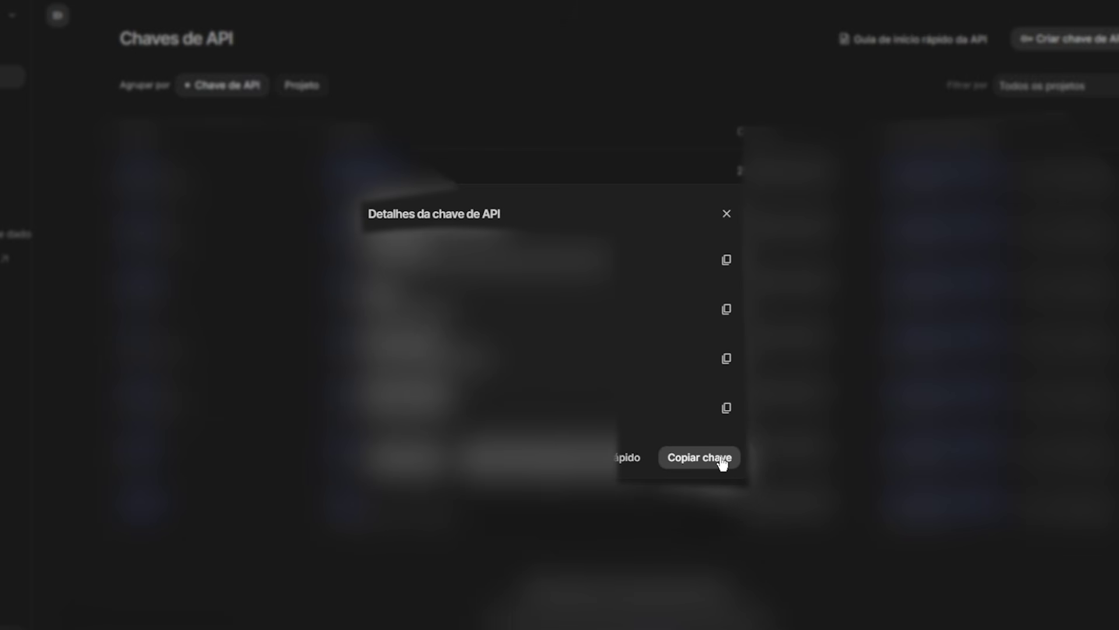
- Copy the new API key and paste it into the Gemini API key field on the MangAI Translator dashboard
left_click(726, 260)
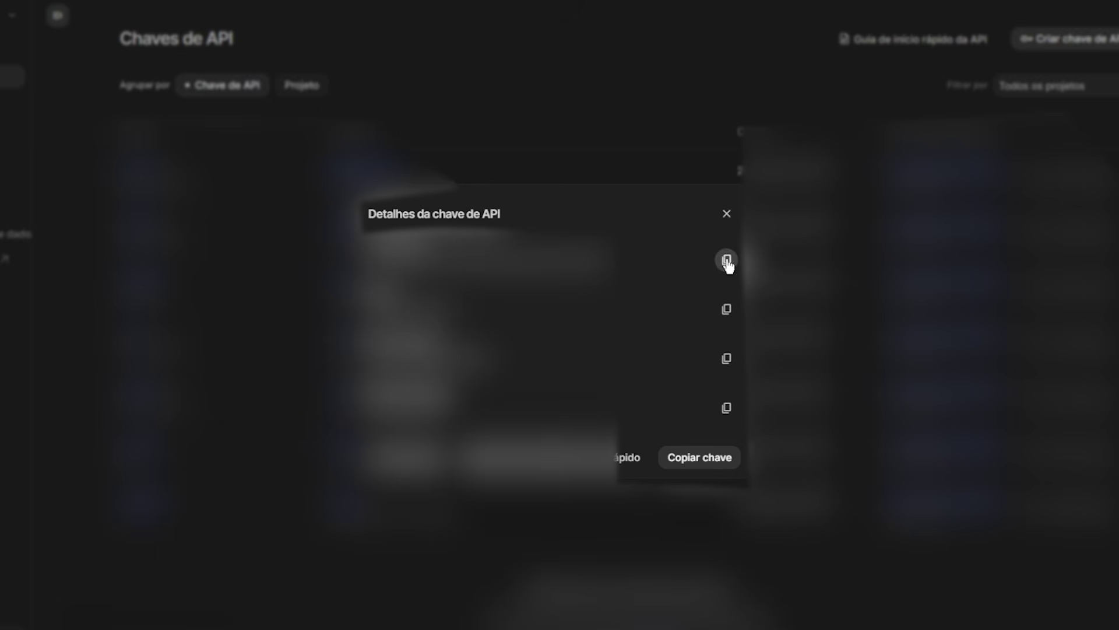
left_click(701, 466)
left_click(726, 213)
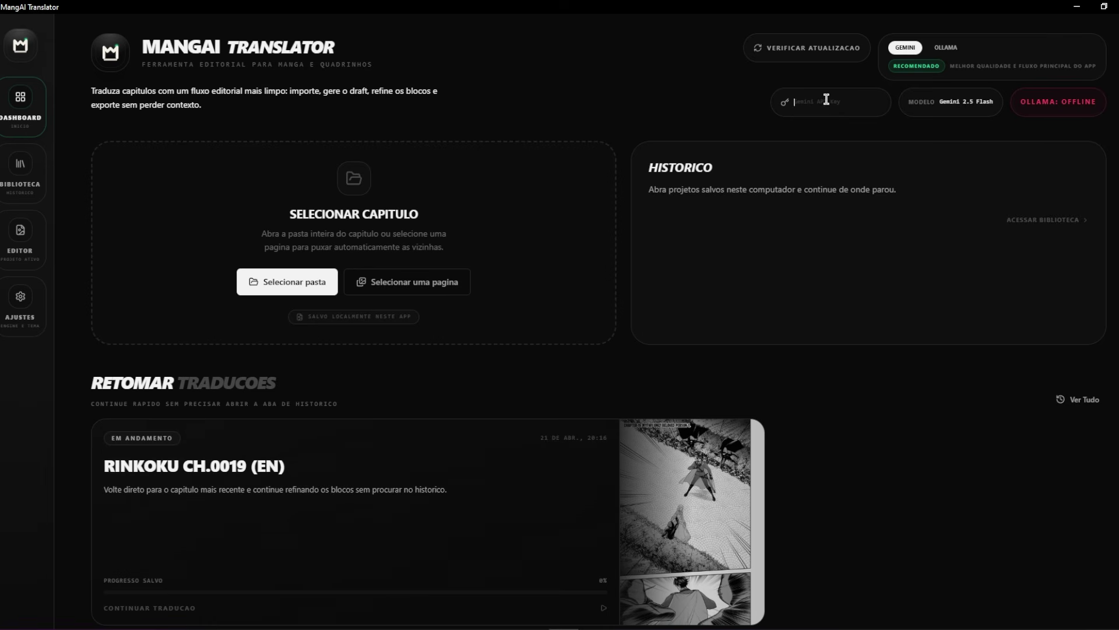
key("ctrl+v")
- Resume the RINKOKU CH.0019 (EN) translation and generate an AI draft for page 3
left_click(500, 488)
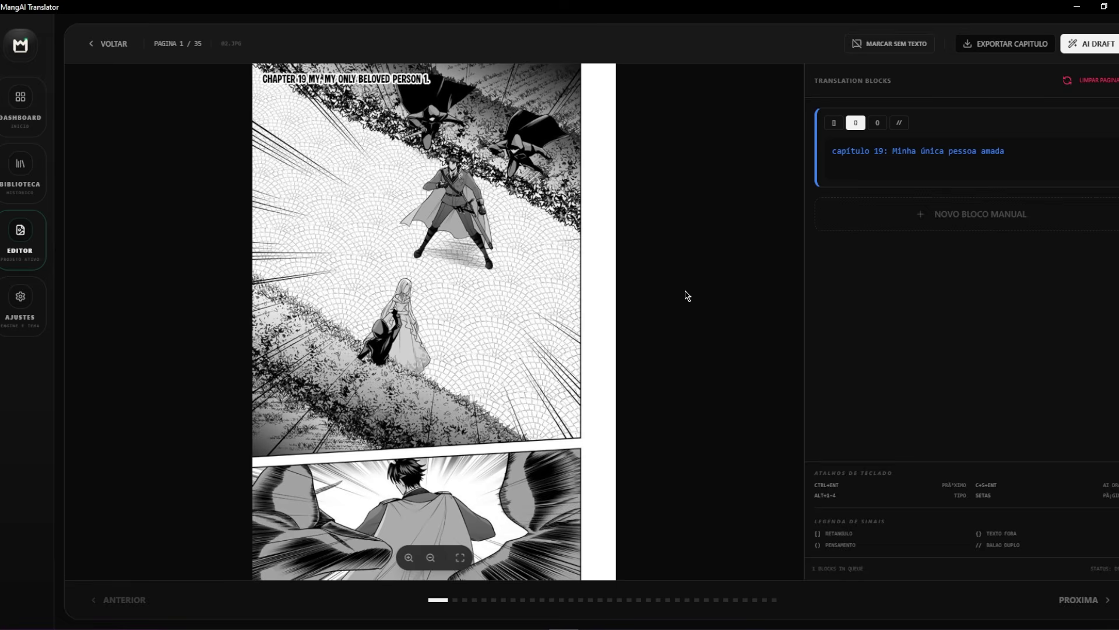
key("Right")
key("Right")
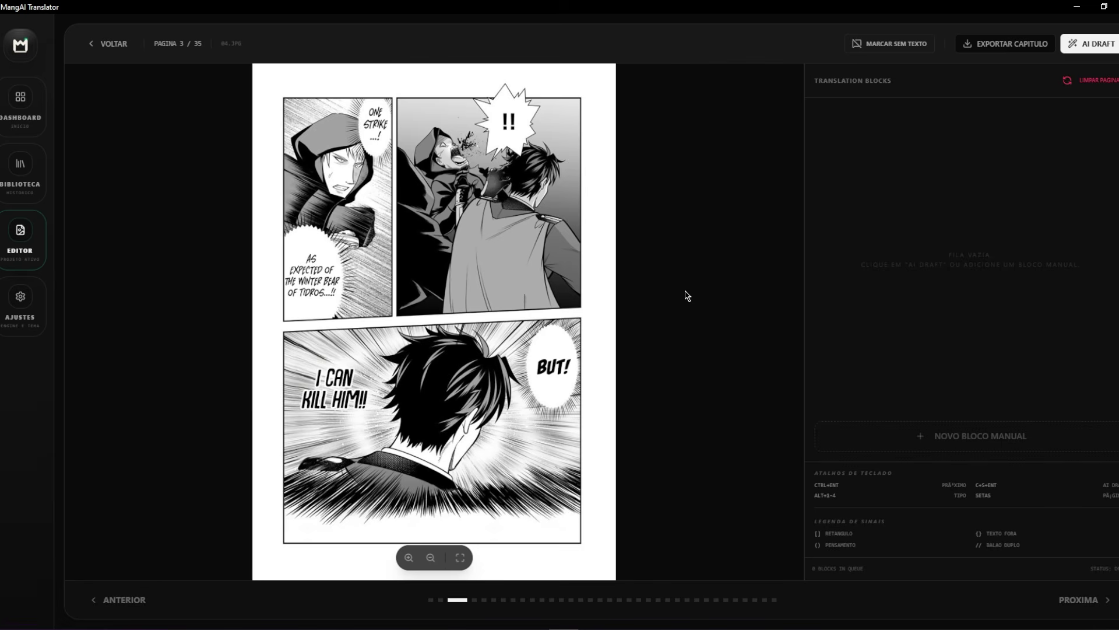
left_click(1085, 47)
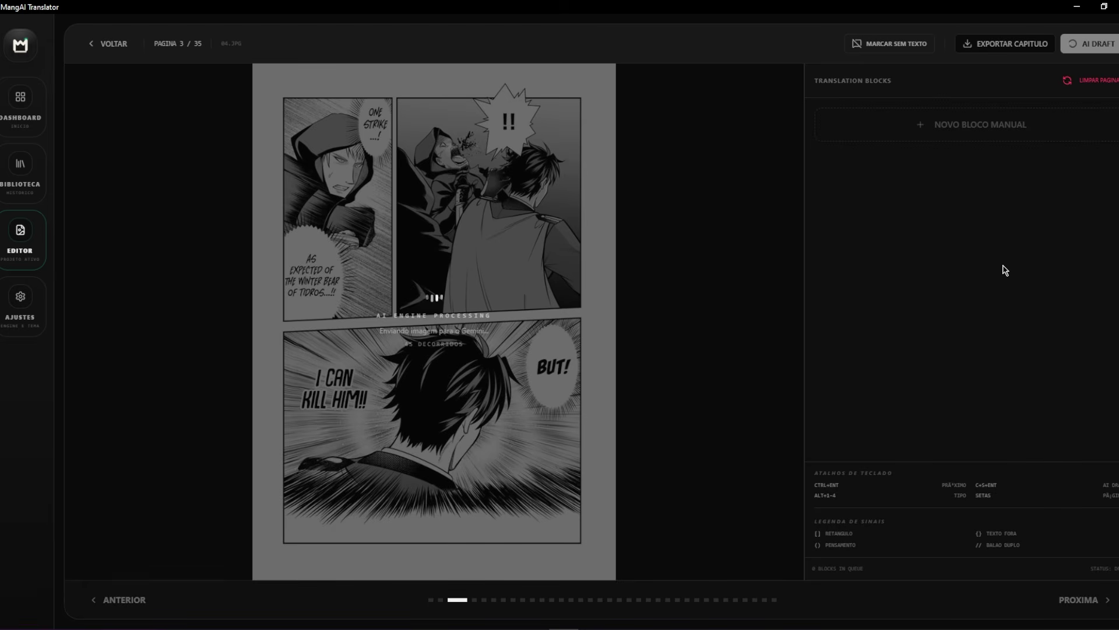
mouse_move(490, 356)
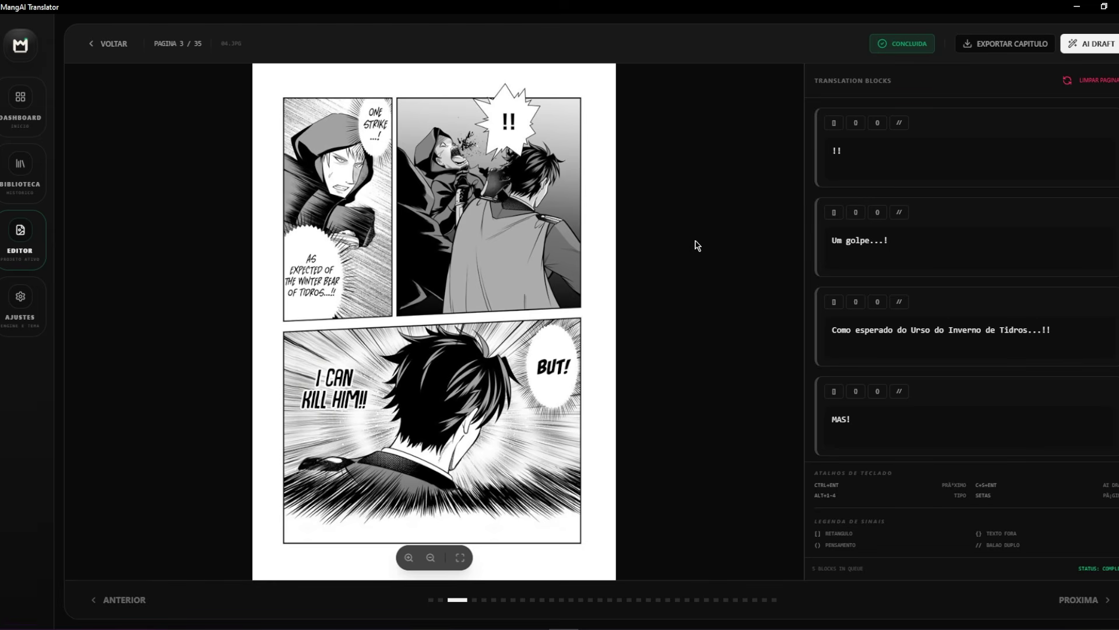
mouse_move(371, 126)
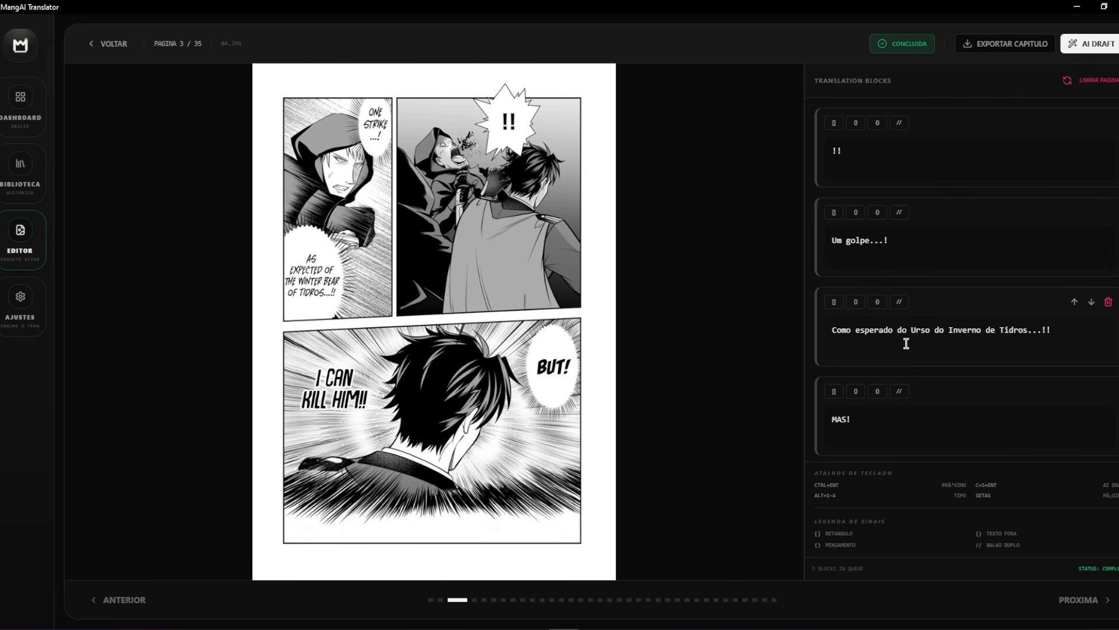
- Edit the third translation block on page 3 to read "Como esperado do Urso Invernal de Tidros...!!"
left_click(994, 334)
key("BackSpace")
type("e")
left_click_drag(931, 332, 981, 331)
type("Inver")
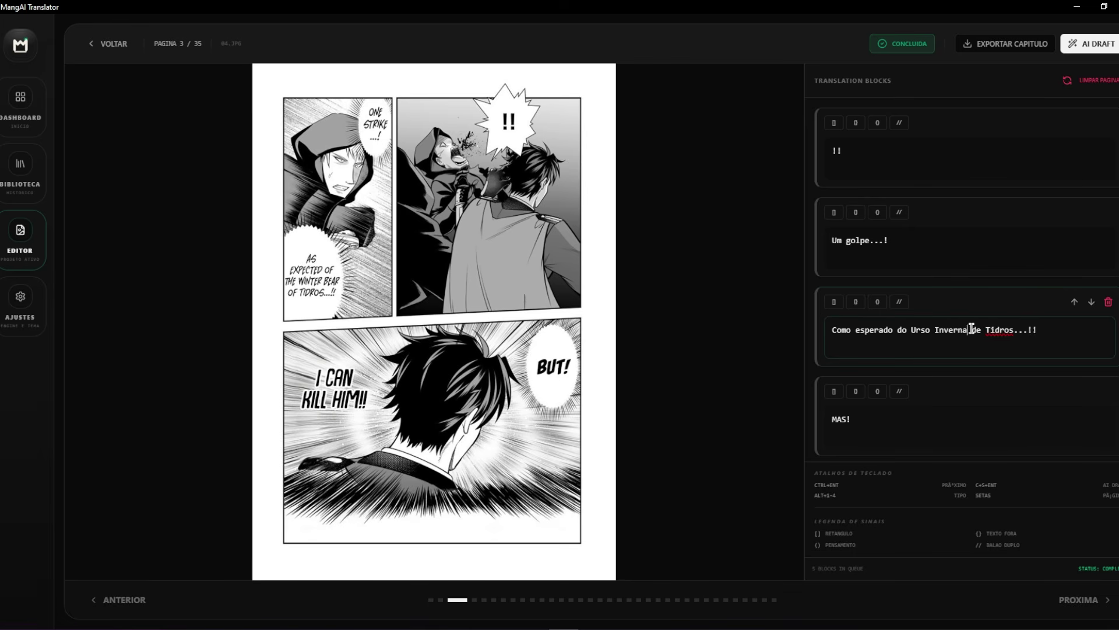
type("nal")
key("End")
left_click(963, 285)
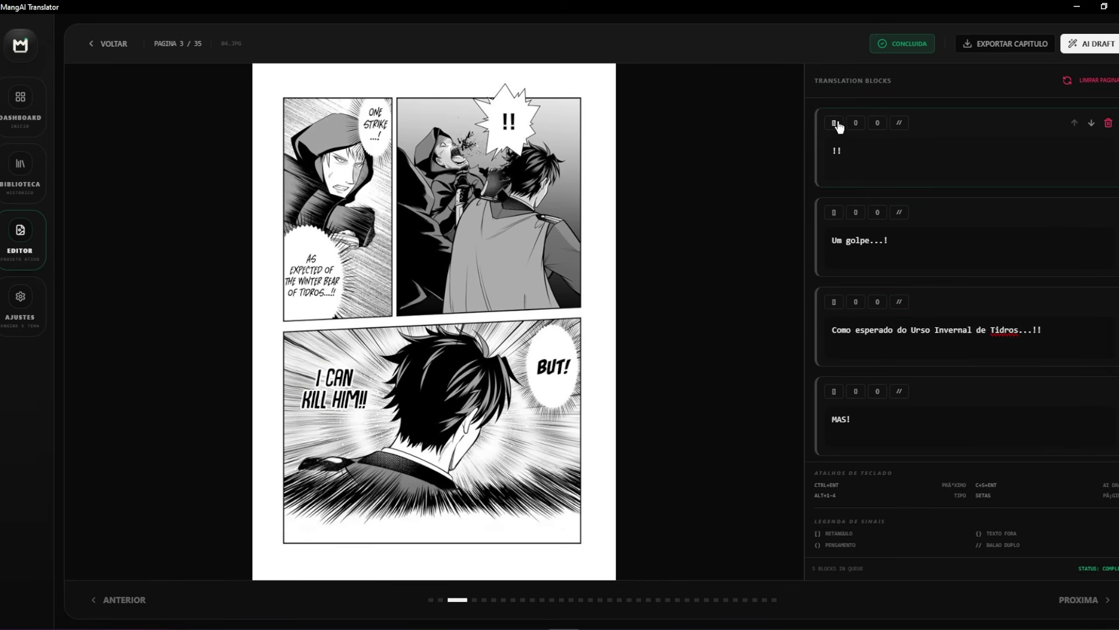
- On page 3, mark the second, third and fourth translation blocks as thought text and "Eu consigo matá-lo!!" as outside text
scroll(874, 164, "down", 3)
scroll(842, 169, "up", 3)
left_click(877, 213)
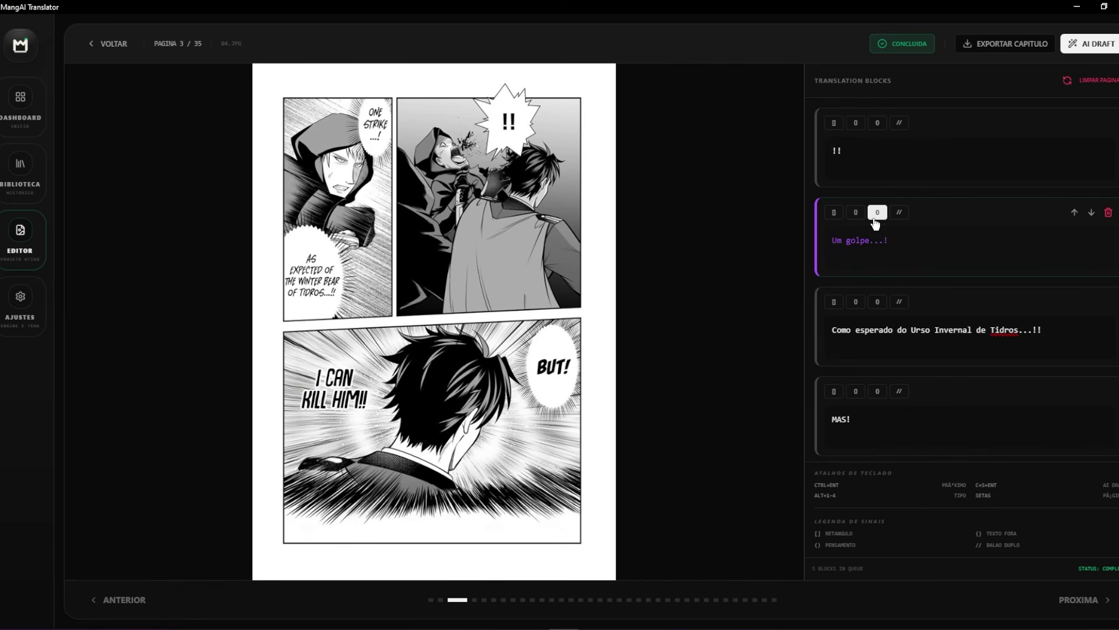
left_click(877, 302)
left_click(877, 391)
scroll(892, 396, "down", 2)
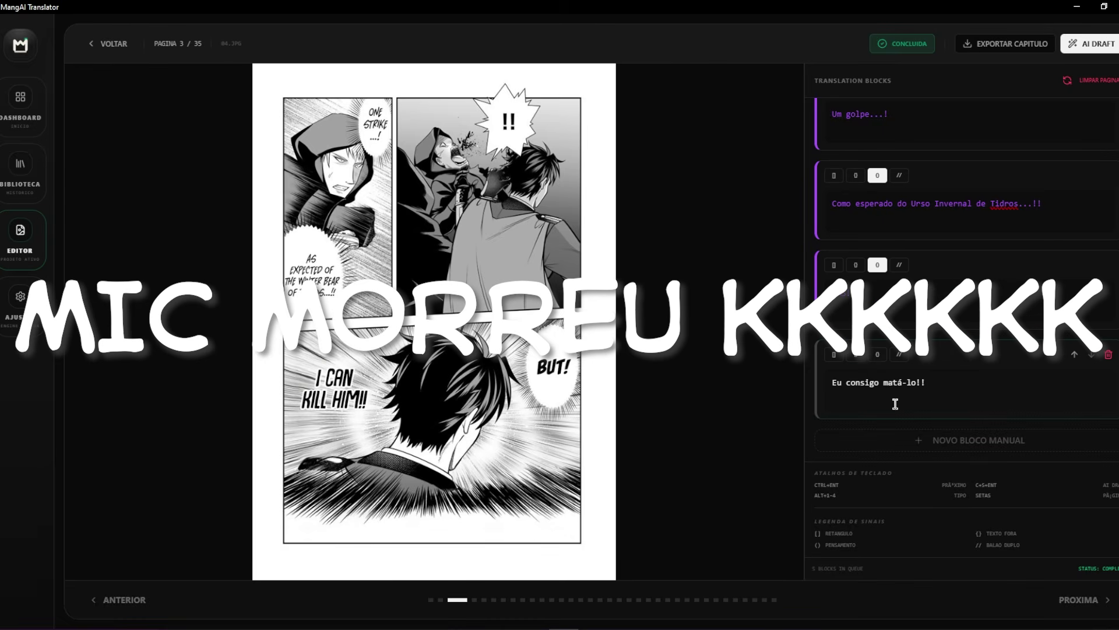
scroll(884, 224, "up", 2)
scroll(884, 225, "down", 2)
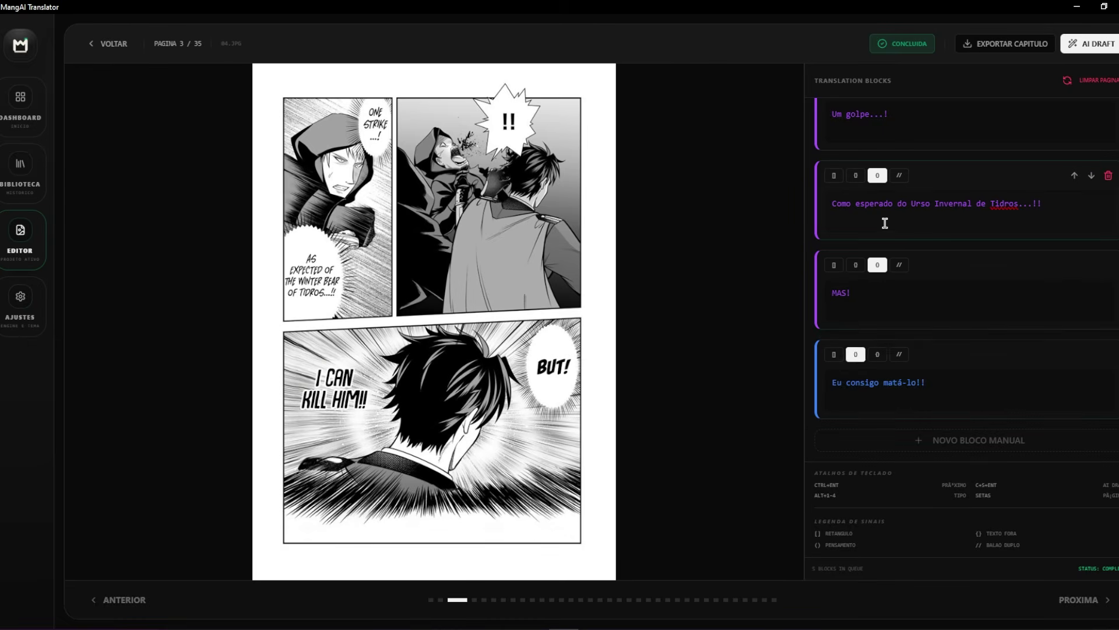
scroll(884, 224, "up", 2)
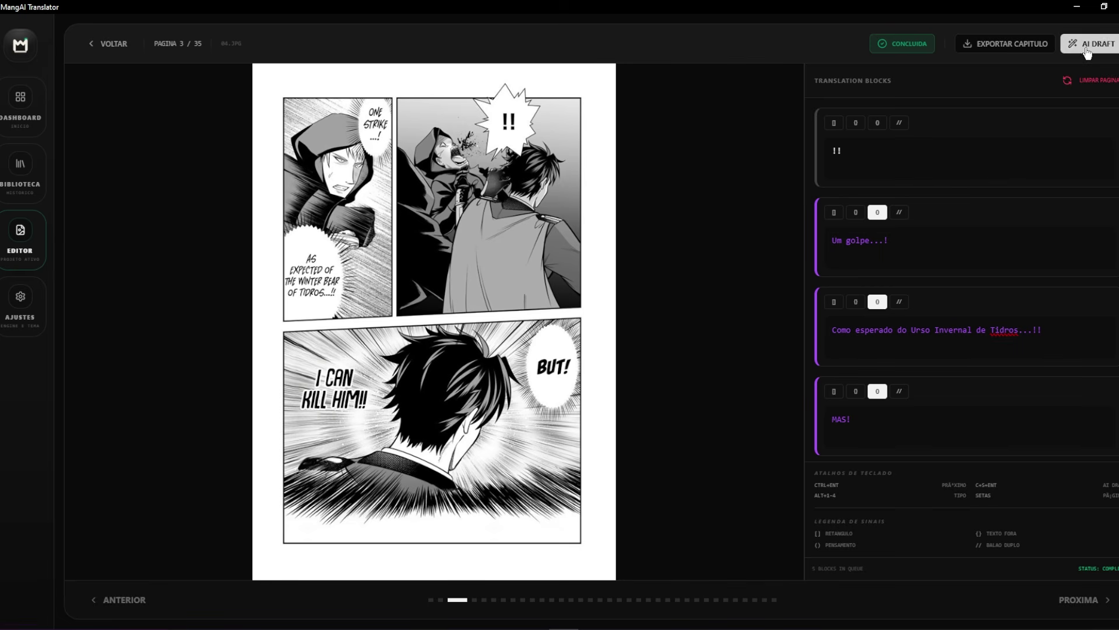
- Return to page 1, delete its existing translation block, and generate an AI draft for the page
left_click(1086, 51)
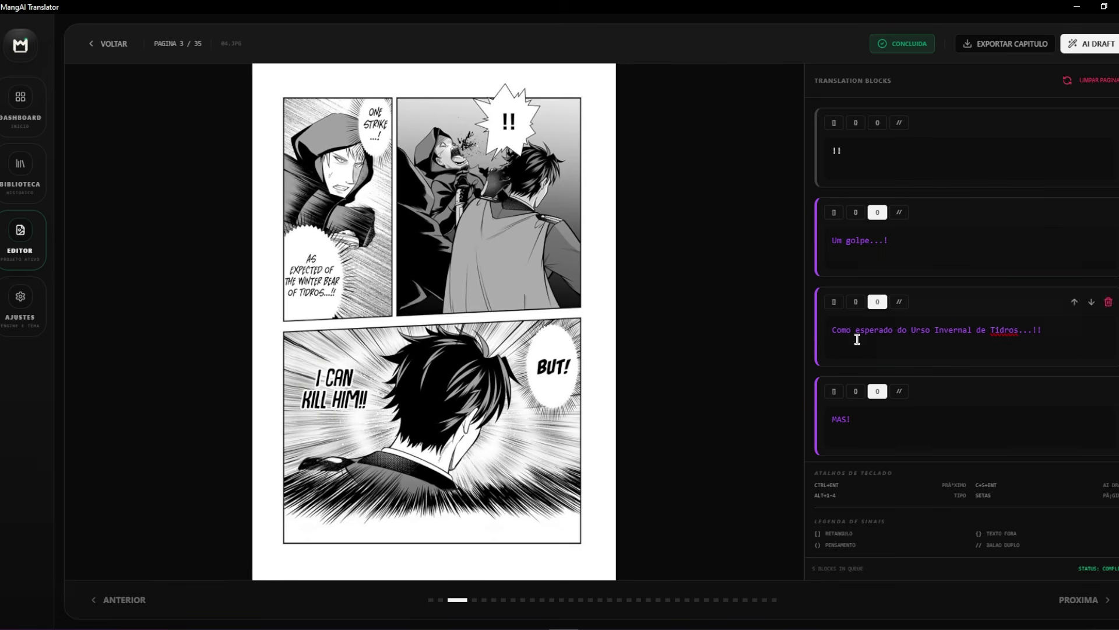
key("Left")
key("Left")
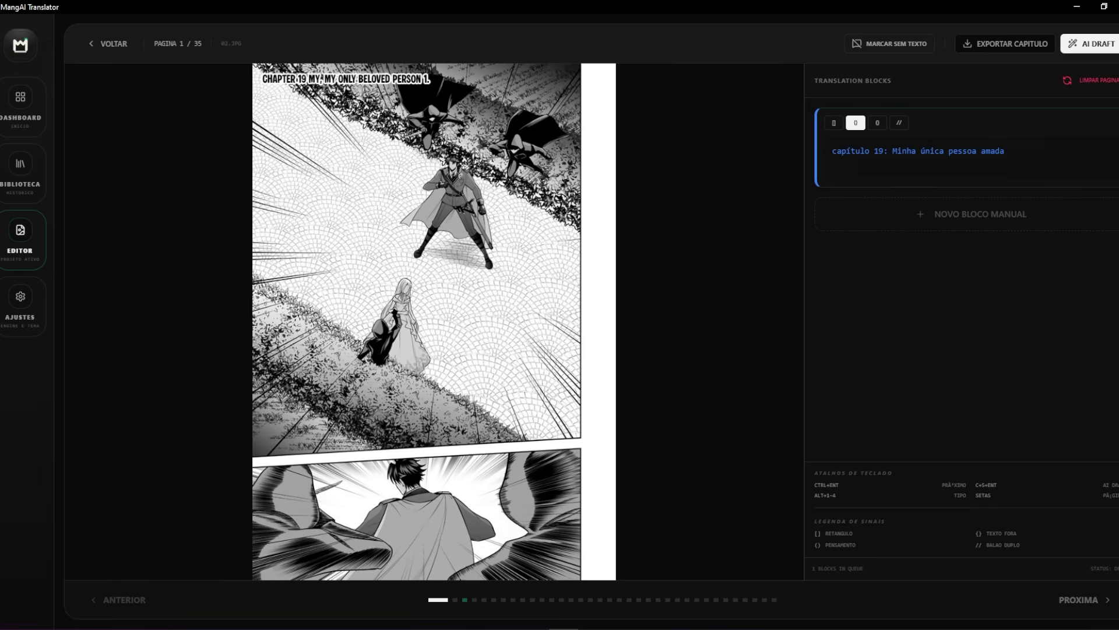
left_click(1112, 123)
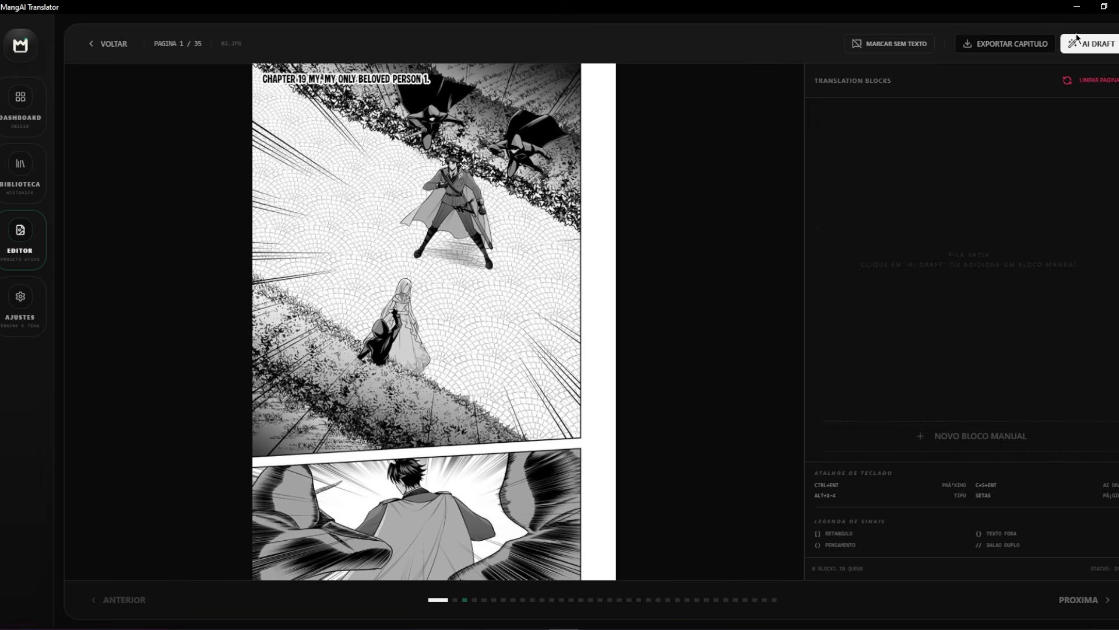
left_click(1092, 44)
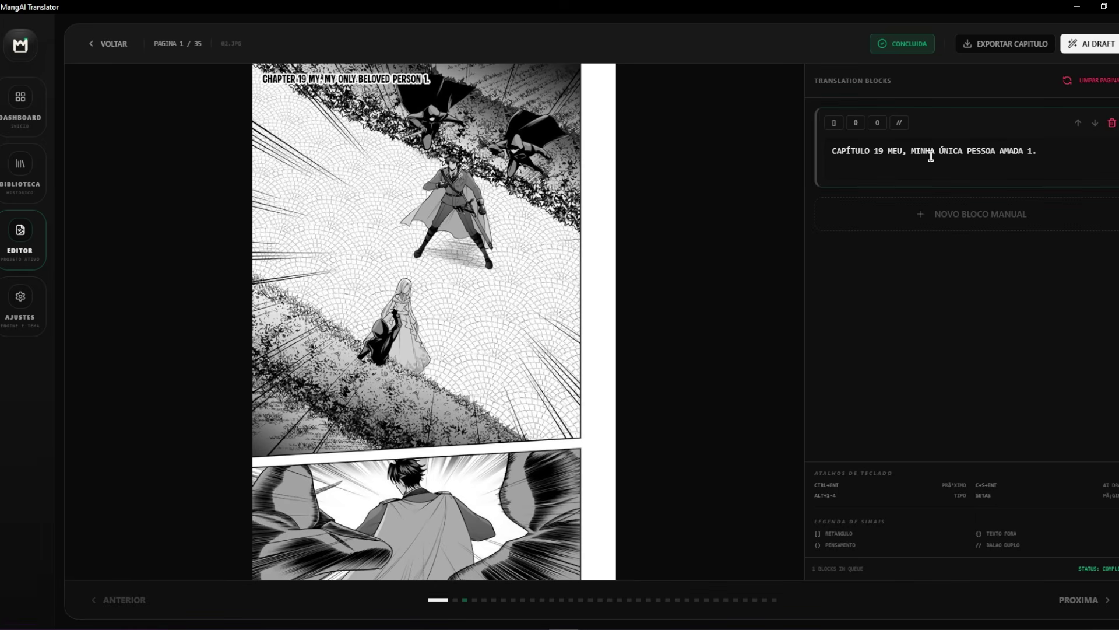
- Edit the page 1 translation block to read "CAPÍTULO 19: MINHA ÚNICA PESSOA AMADA 1."
left_click(1032, 165)
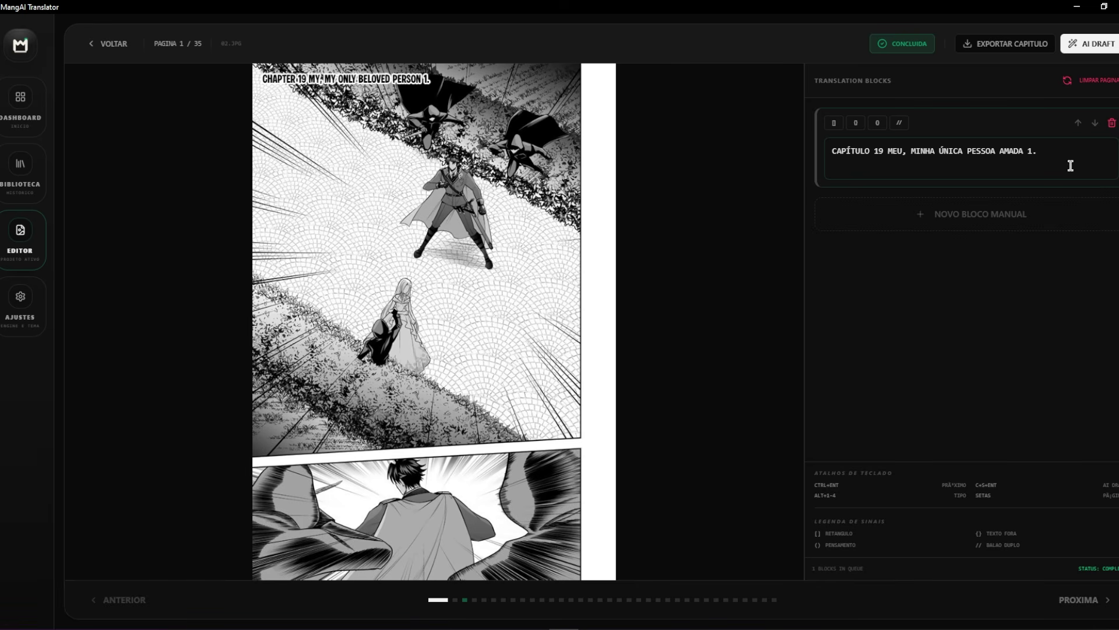
left_click(911, 152)
key("BackSpace")
key("BackSpace")
key("BackSpace")
key("BackSpace")
key("BackSpace")
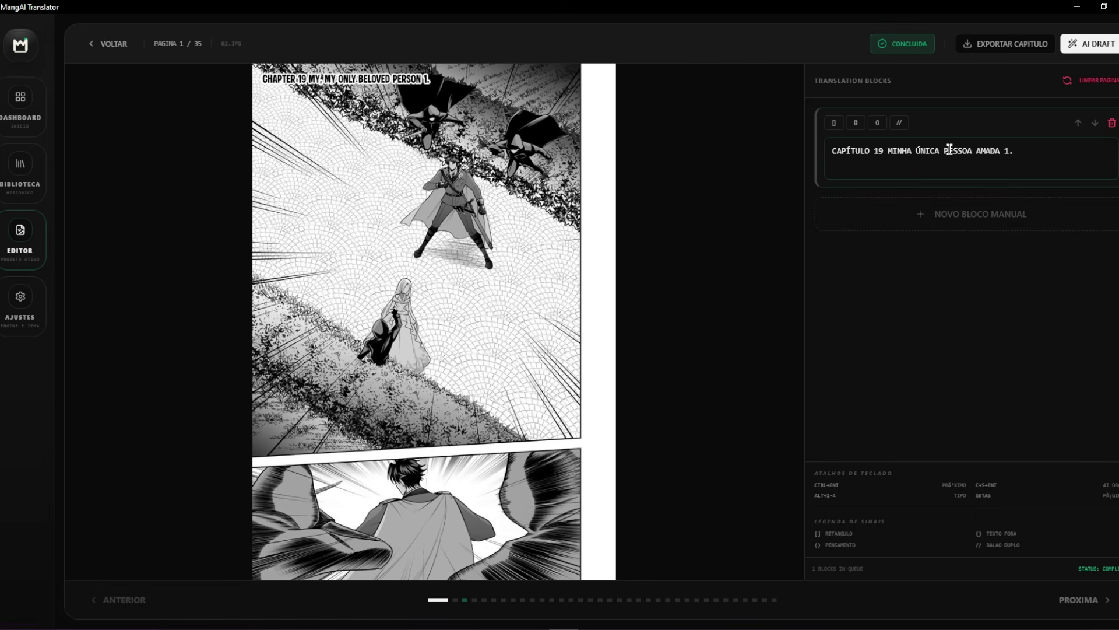
left_click(1044, 167)
left_click(994, 303)
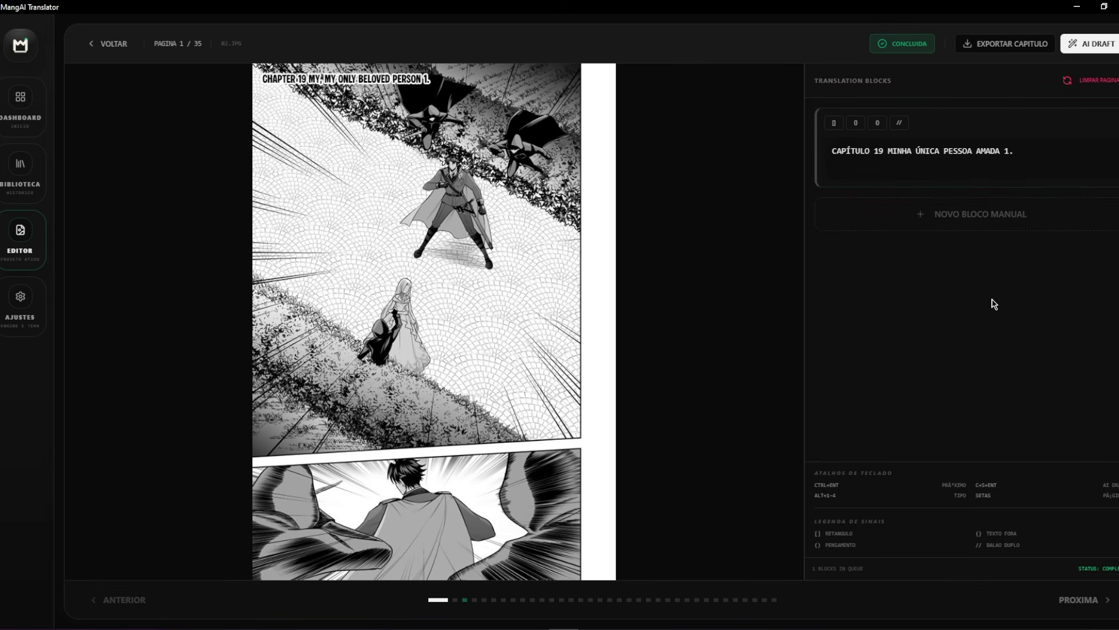
left_click(882, 150)
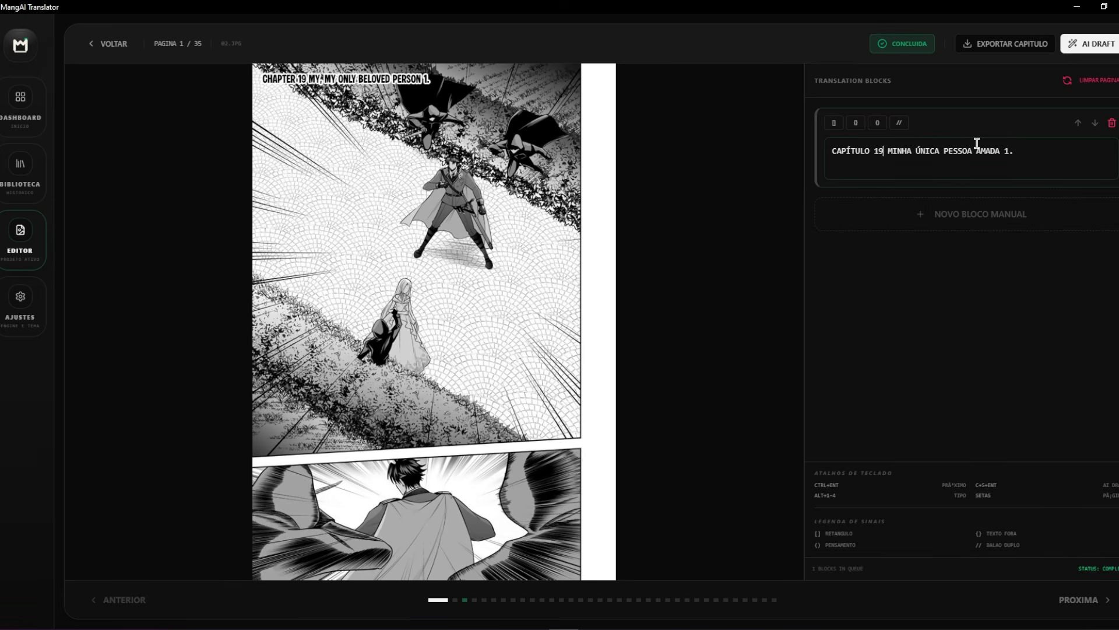
type(":")
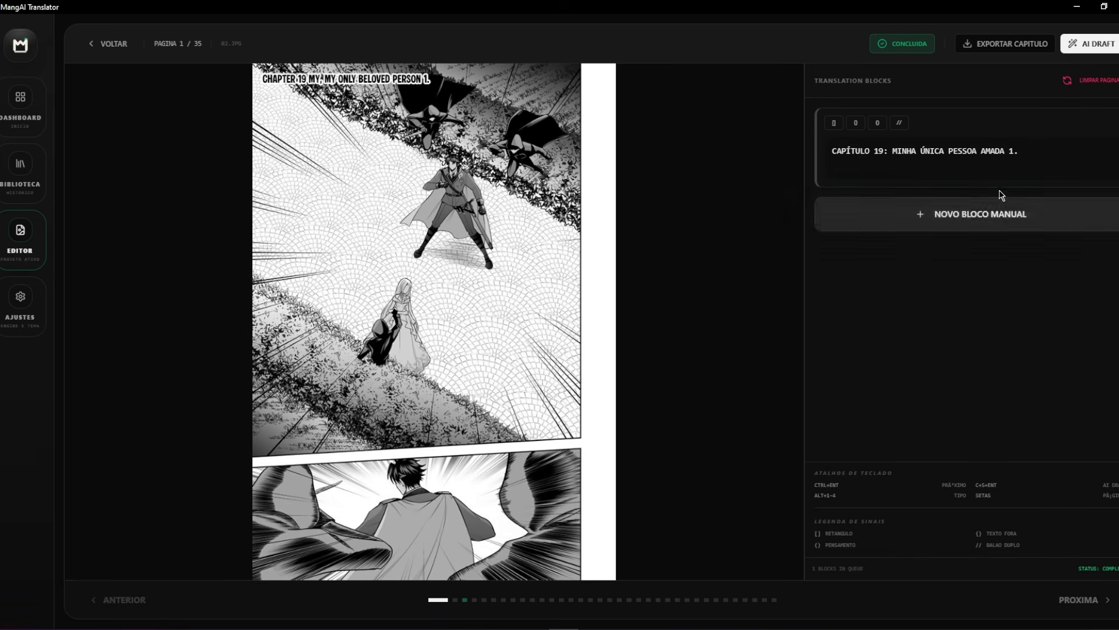
left_click(1093, 52)
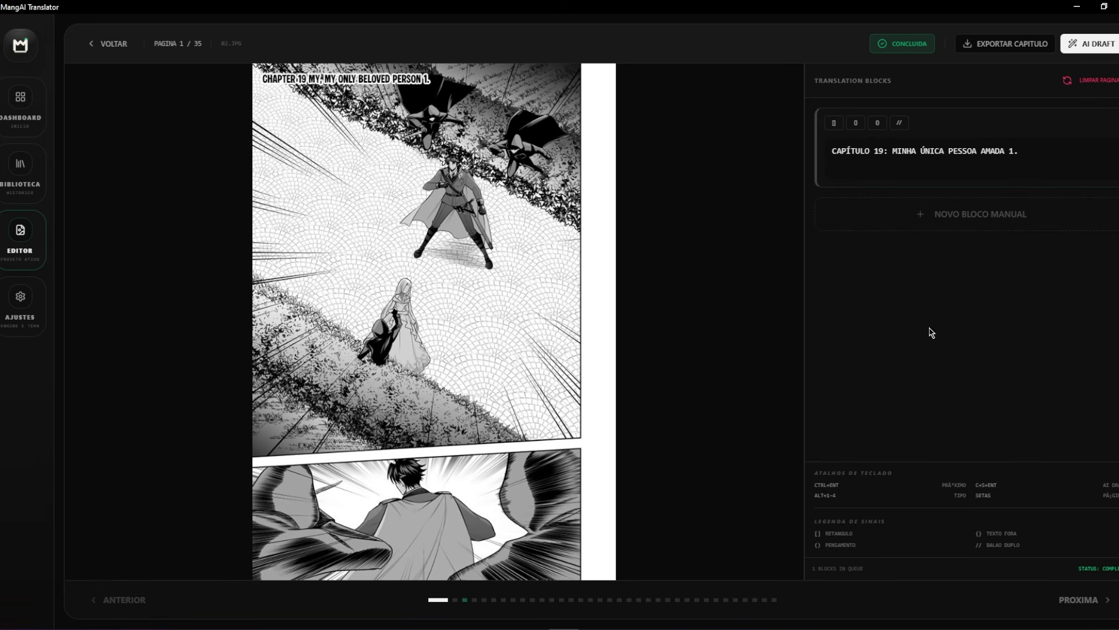
- Review the translation blocks on page 3 and browse the following chapter pages up to page 10
key("Right")
key("Right")
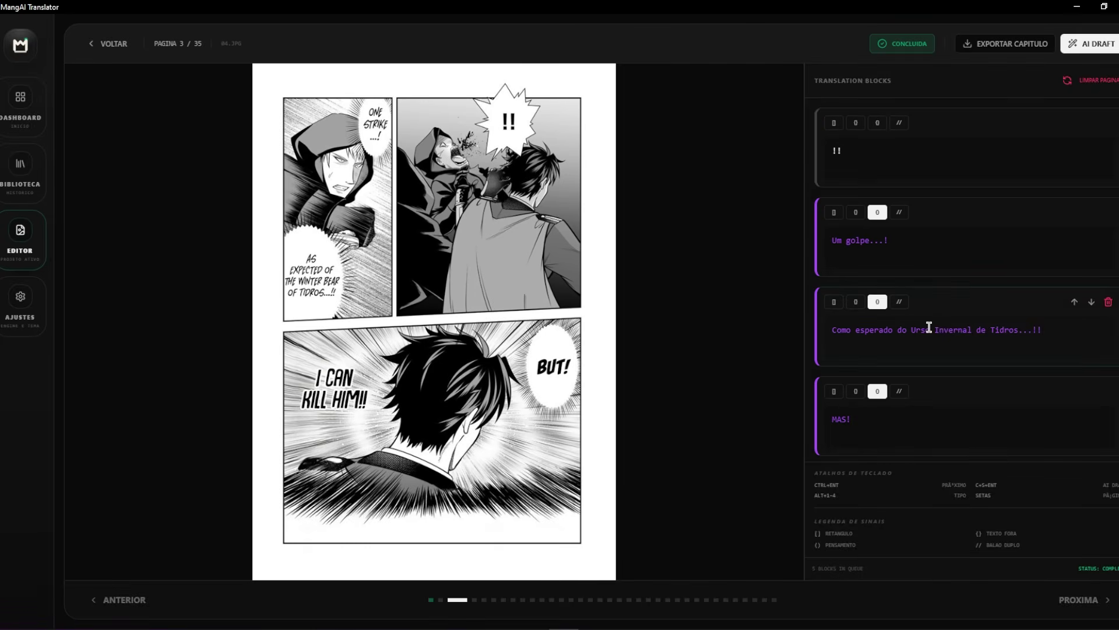
scroll(927, 323, "down", 2)
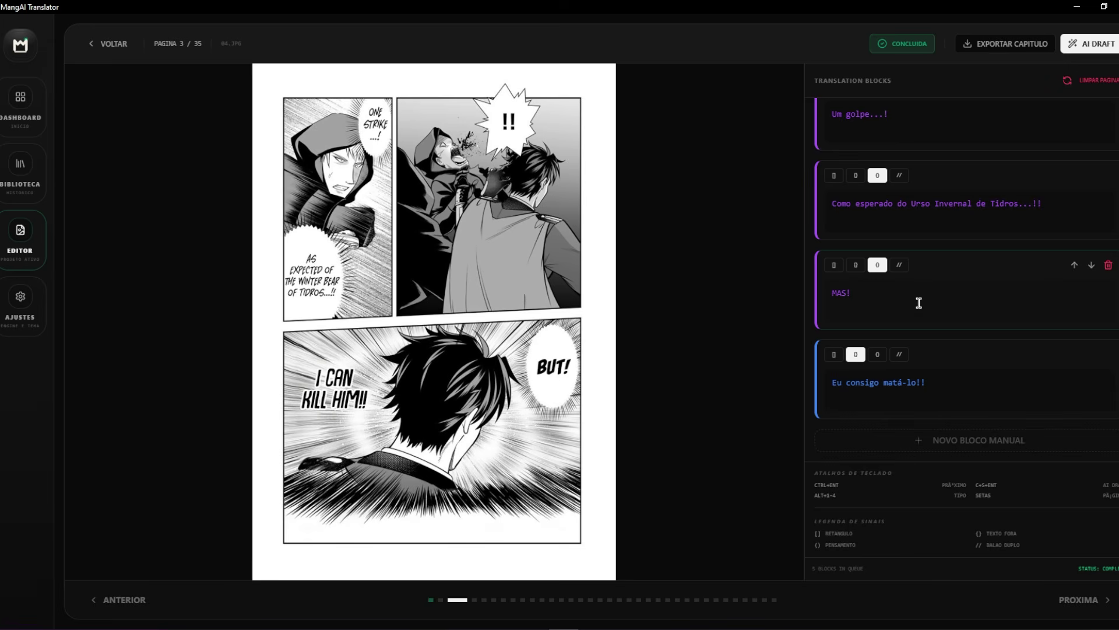
scroll(919, 298, "up", 2)
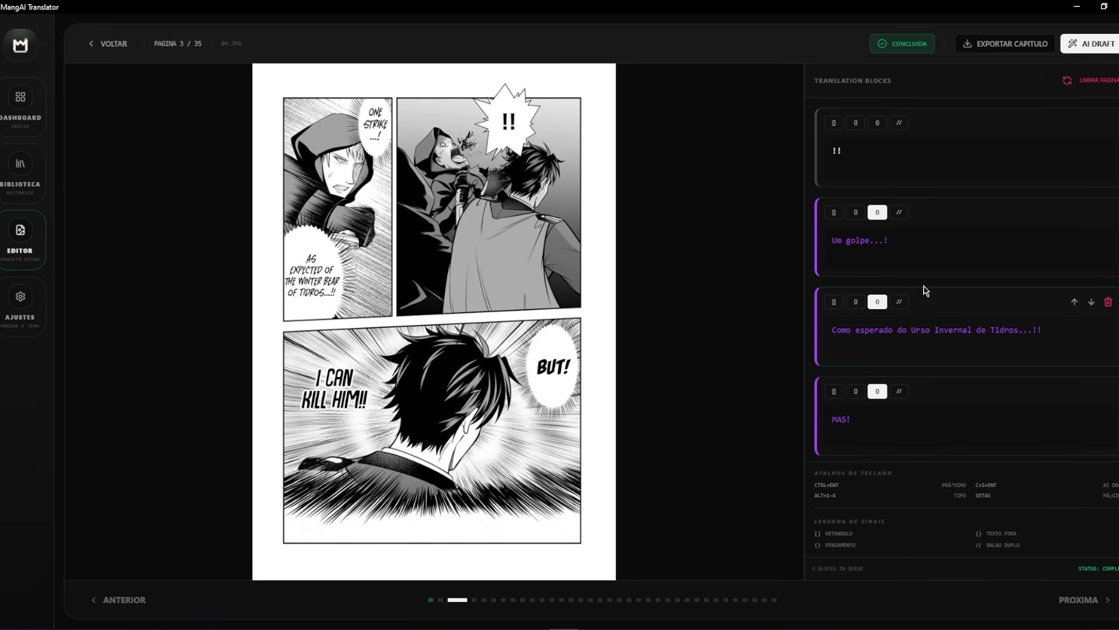
scroll(930, 283, "down", 2)
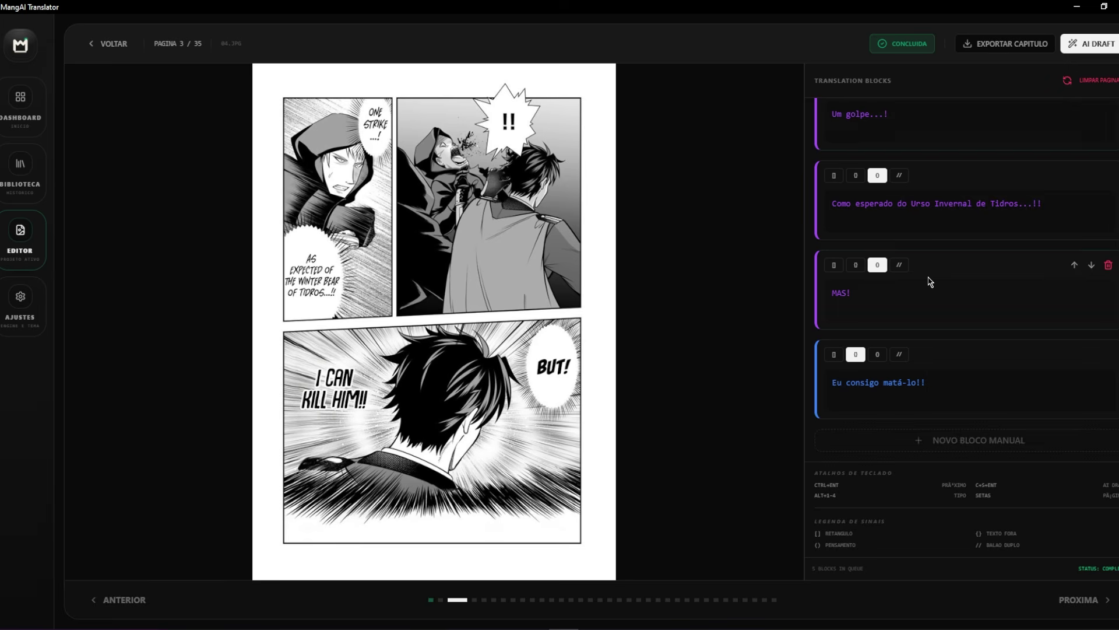
scroll(930, 282, "up", 2)
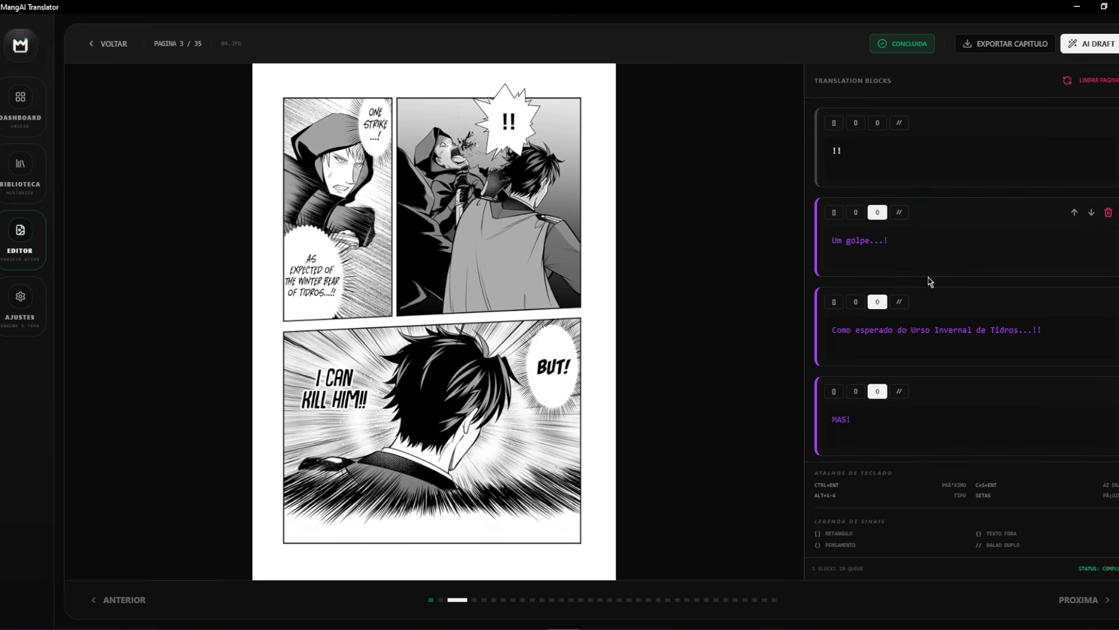
key("Right")
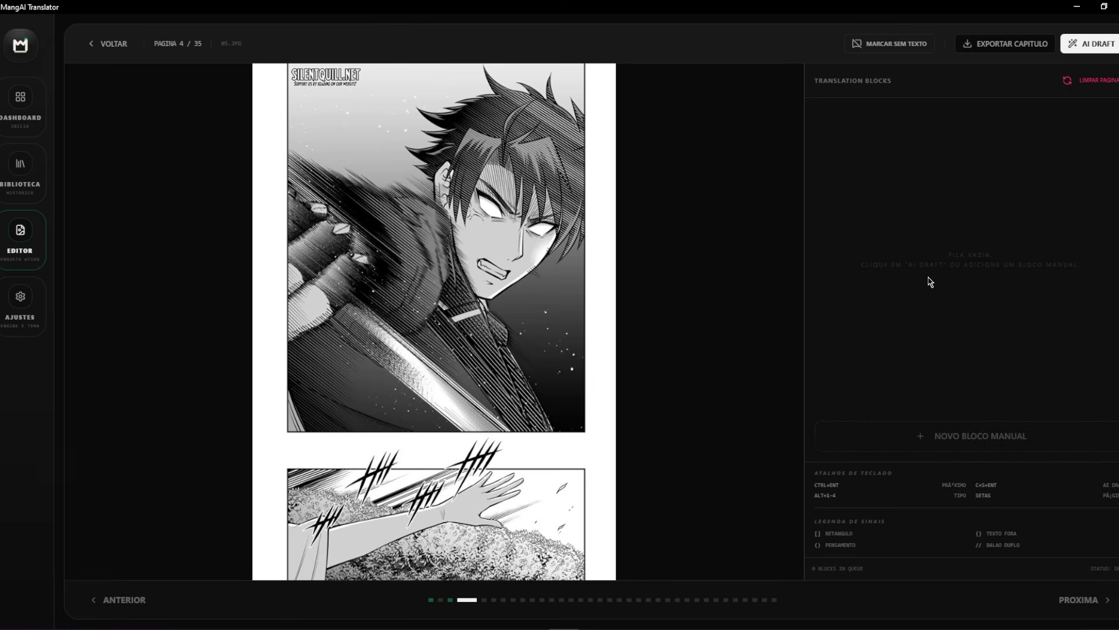
key("Right")
key("Right")
key("Right")
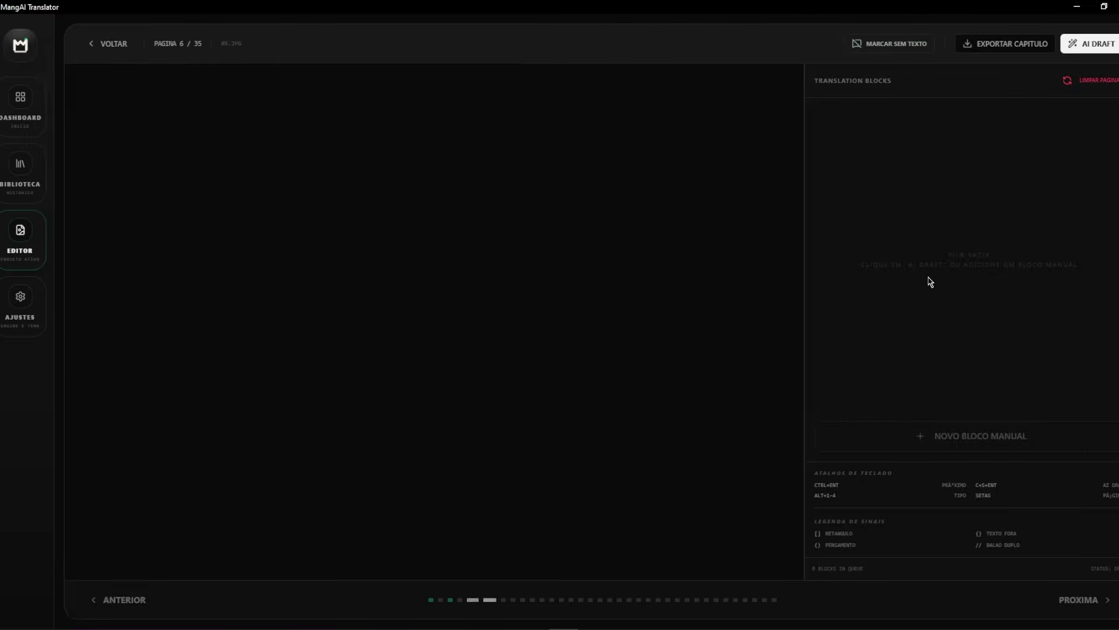
key("Right")
key("Right")
key("Right")
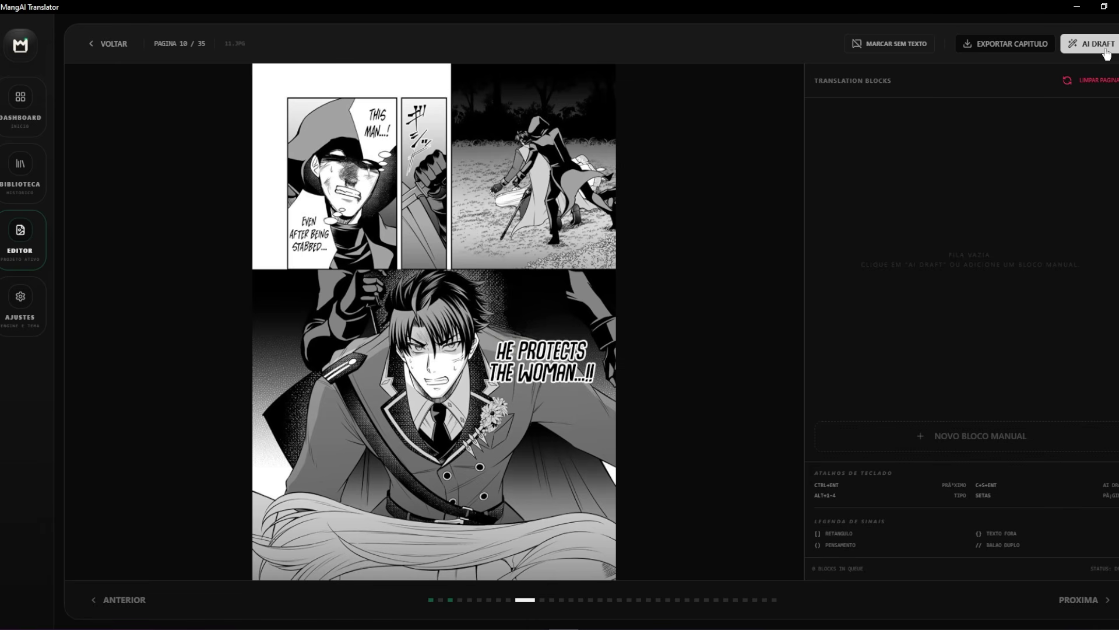
- Return to page 3, move the "!!" block below "Um golpe...!", and restore it to first place
left_click(450, 600)
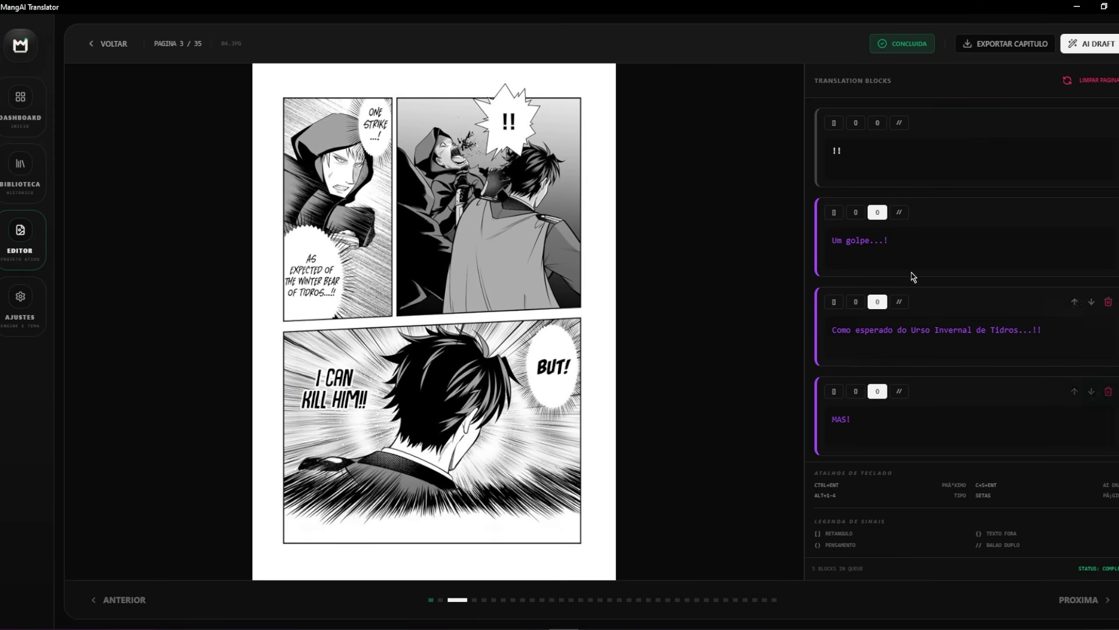
scroll(964, 333, "down", 2)
scroll(967, 333, "up", 2)
left_click(1092, 124)
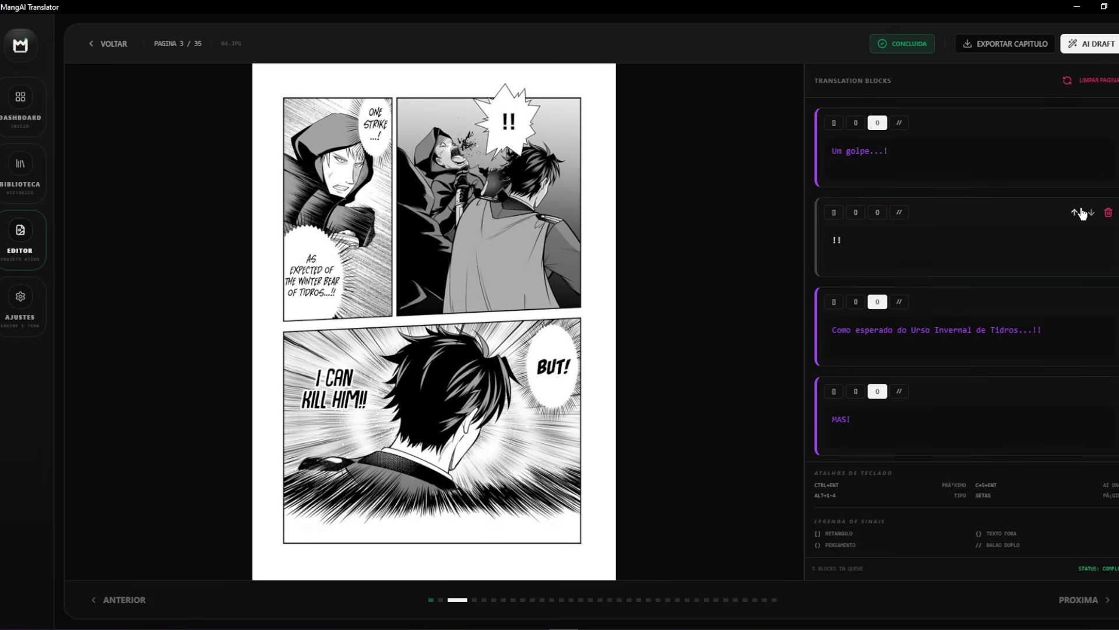
left_click(1076, 212)
scroll(1038, 316, "down", 2)
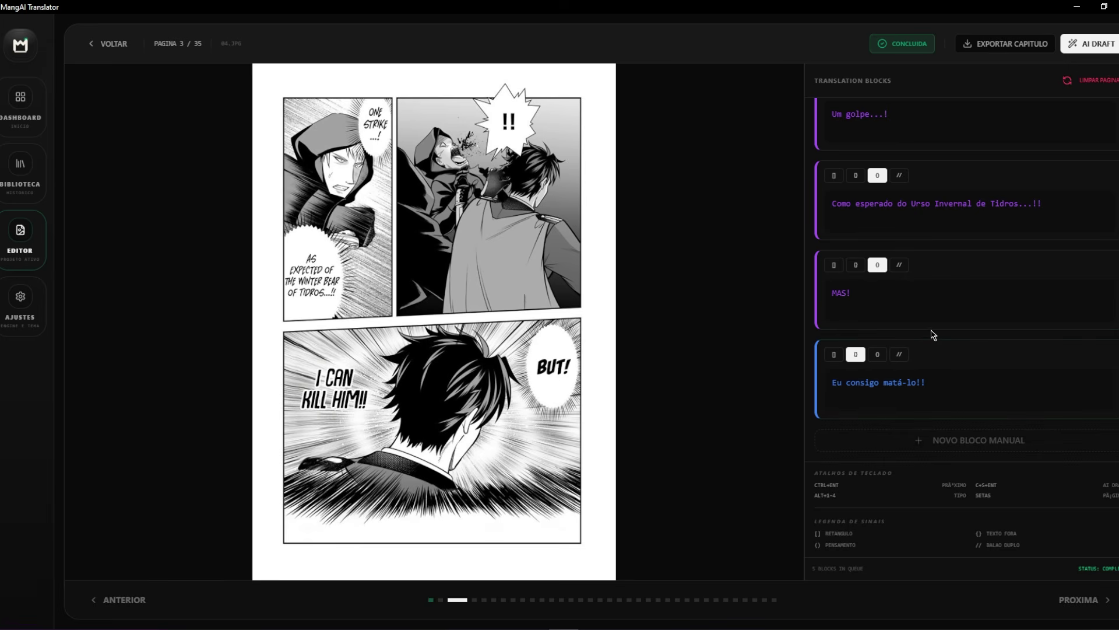
scroll(931, 334, "up", 2)
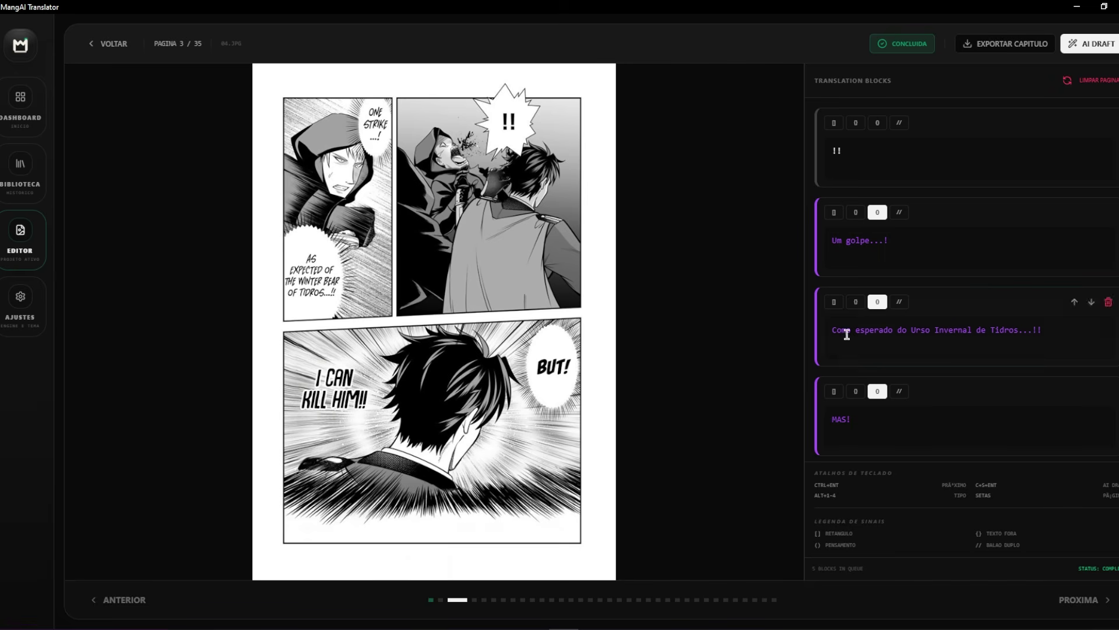
scroll(944, 387, "down", 2)
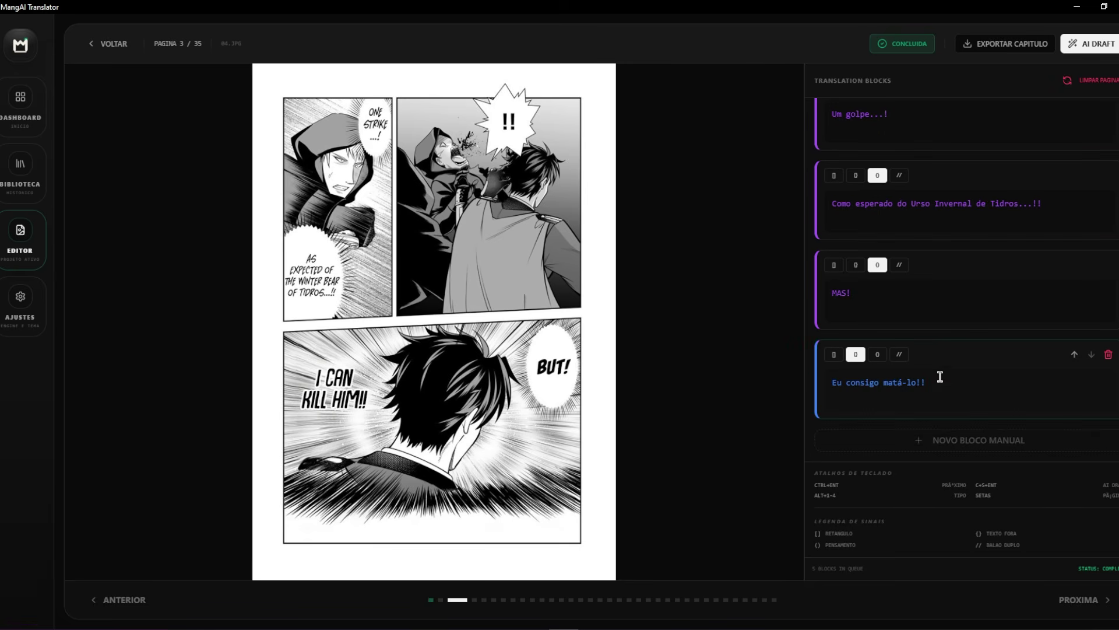
scroll(940, 377, "up", 2)
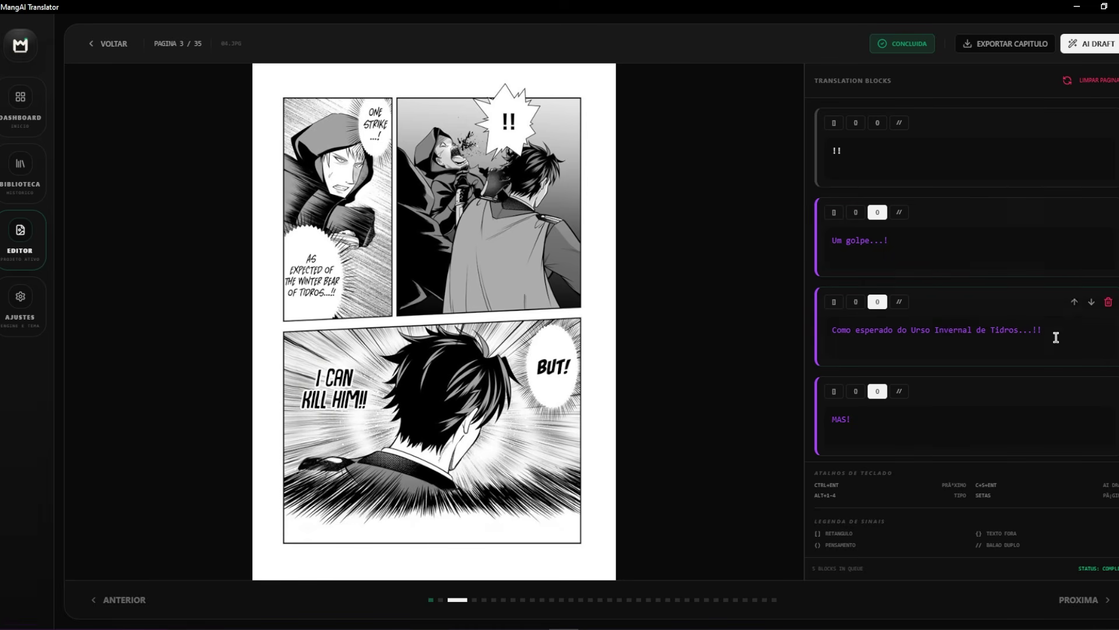
scroll(1004, 289, "down", 2)
scroll(994, 299, "up", 2)
- Change the app's appearance to the Paper Light theme in the app settings
left_click(27, 321)
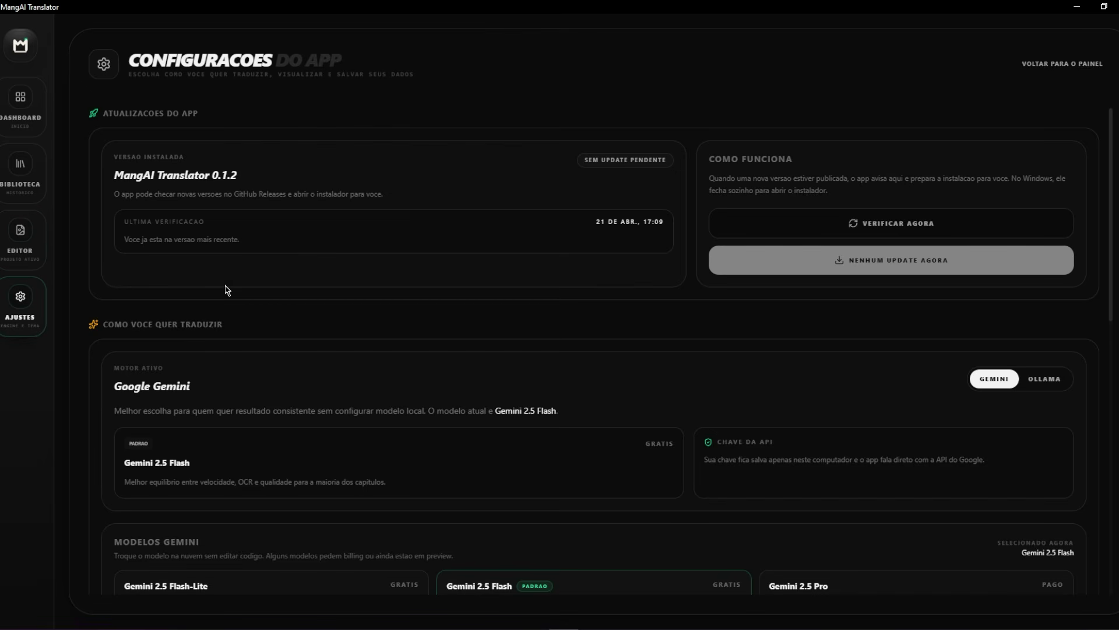
scroll(225, 280, "down", 10)
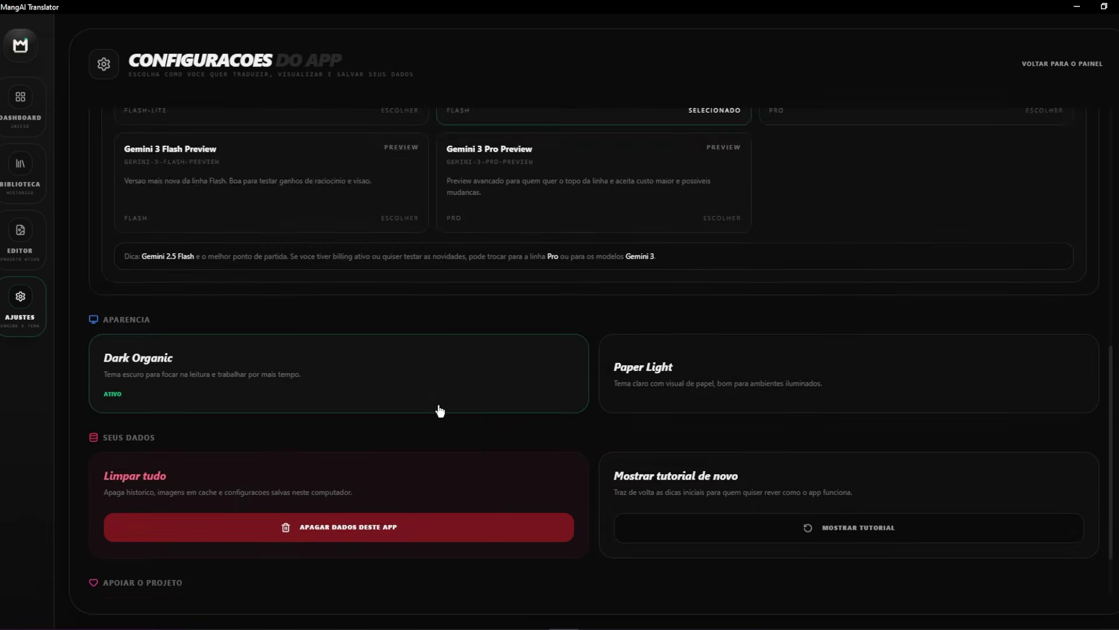
left_click(651, 313)
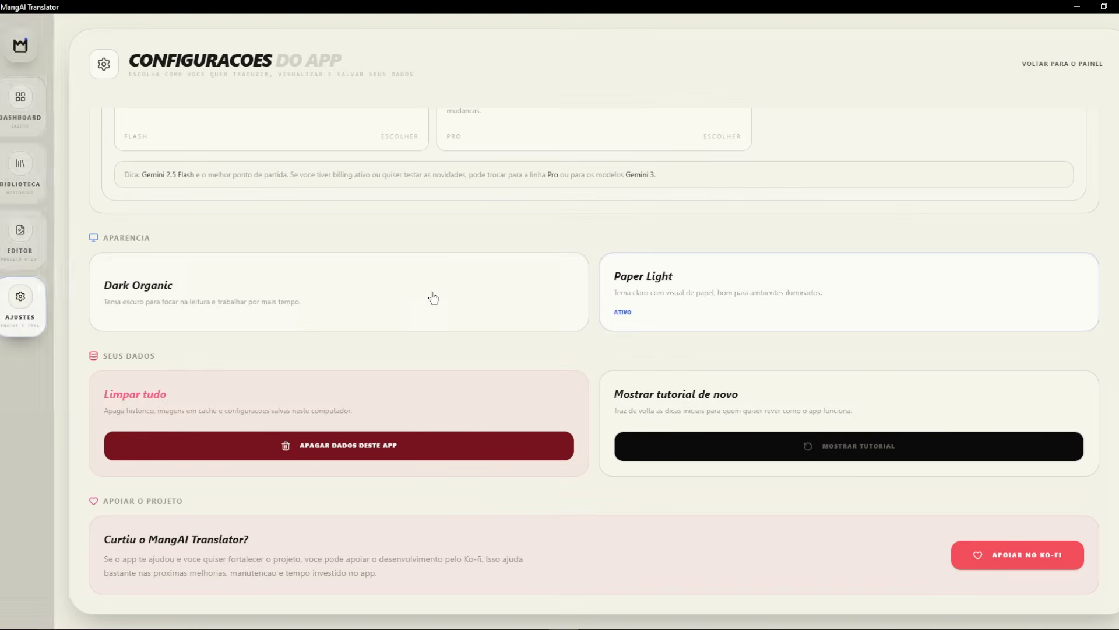
- Check how the editor, local library and dashboard look in the Paper Light theme
left_click(14, 224)
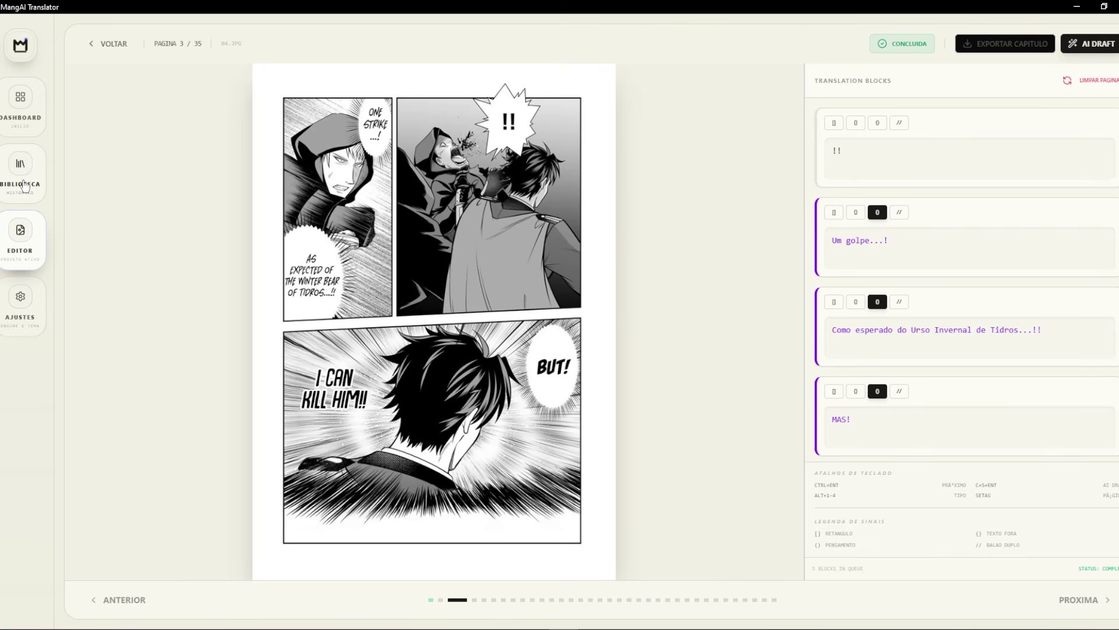
left_click(24, 185)
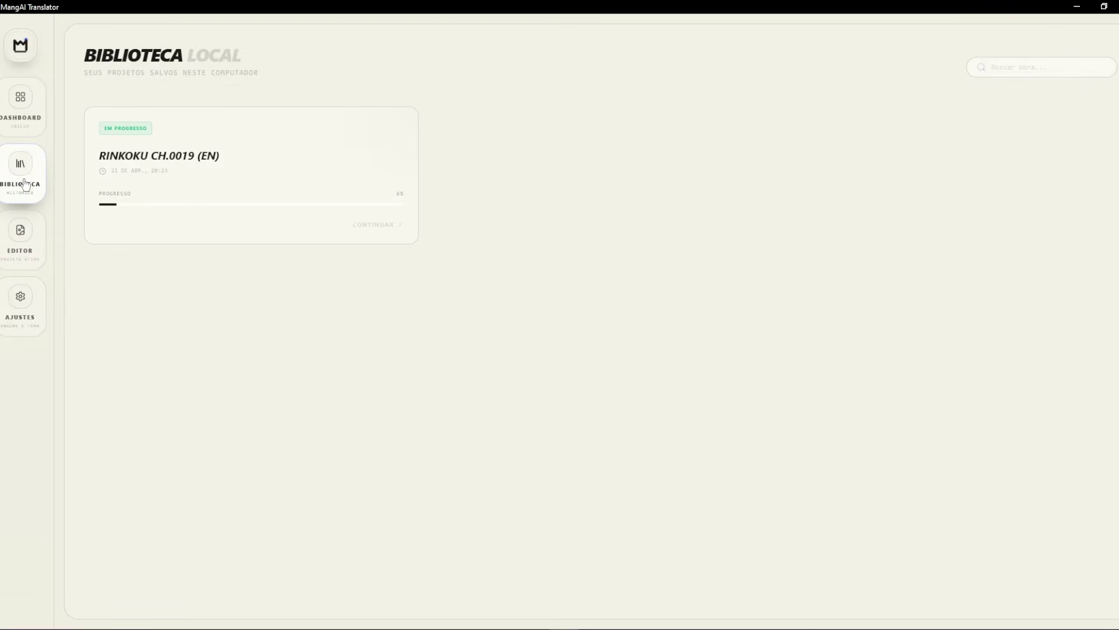
left_click(29, 131)
- Switch the app's appearance back to the Dark Organic theme in the app settings
left_click(22, 302)
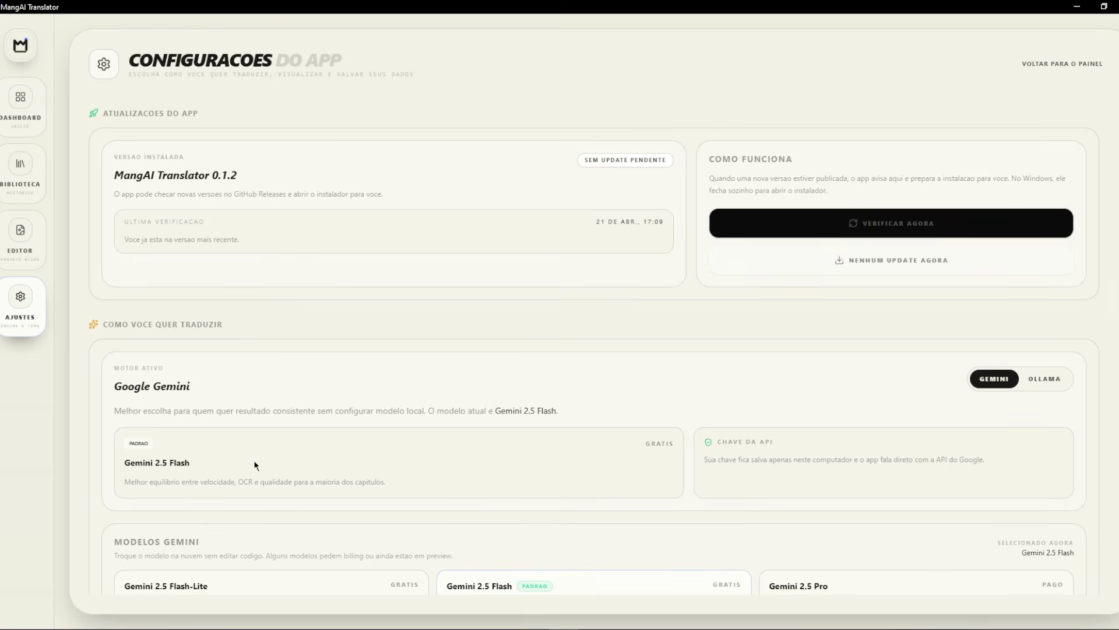
scroll(221, 350, "down", 3)
scroll(208, 306, "down", 8)
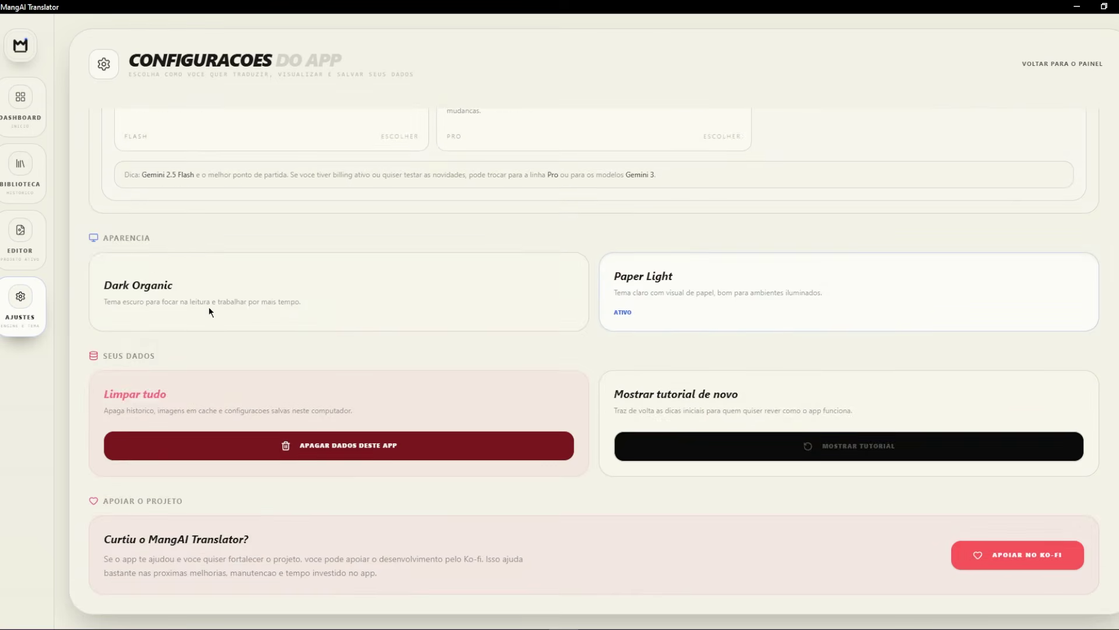
left_click(207, 308)
scroll(134, 385, "up", 8)
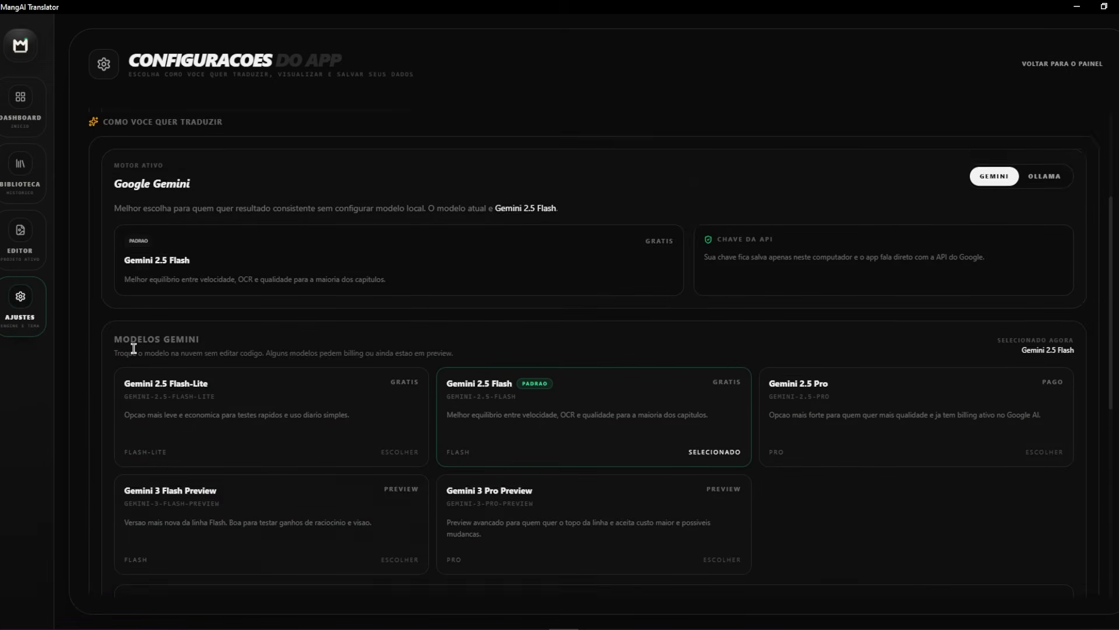
scroll(157, 236, "up", 2)
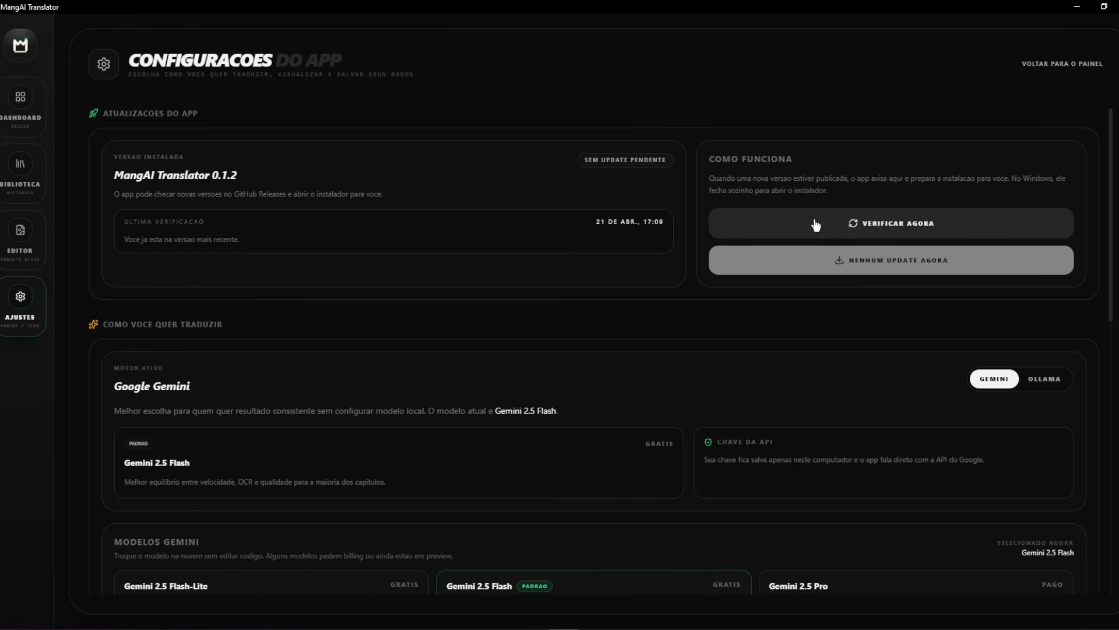
- Check for app updates from the dashboard and dismiss the update notice
left_click(29, 90)
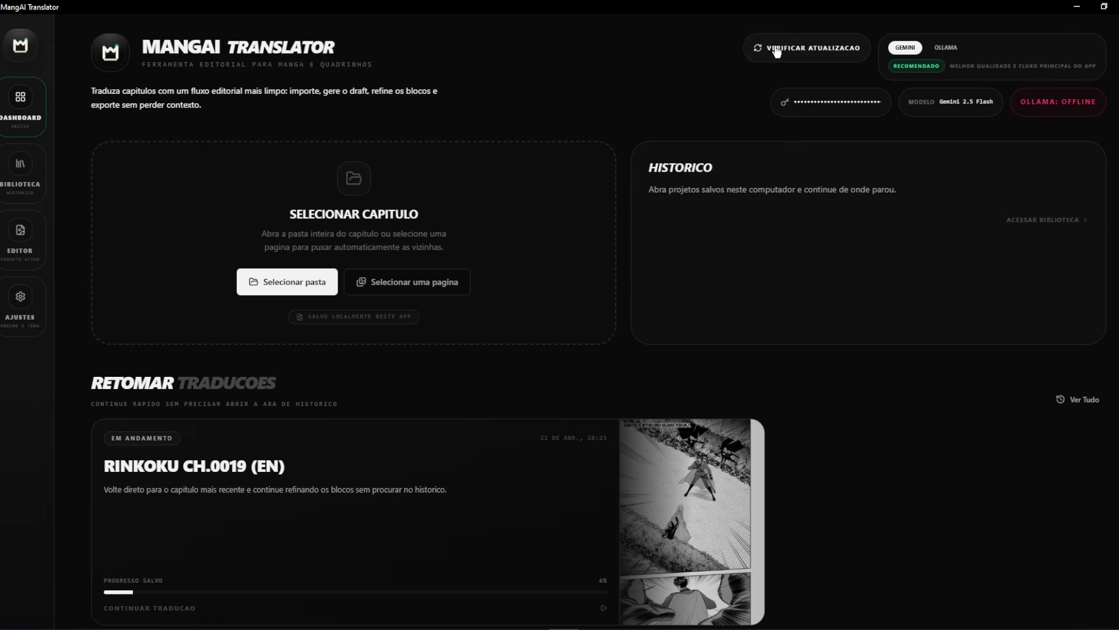
triple_click(483, 280)
left_click(537, 313)
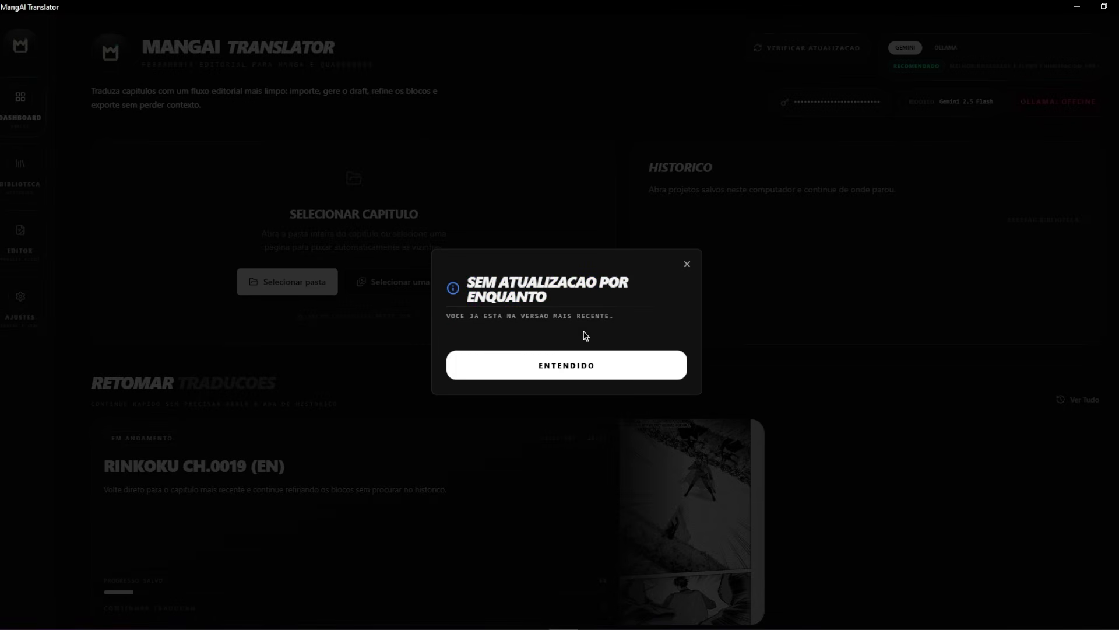
left_click(537, 365)
- Set the active Gemini translation model to Gemini 2.5 Flash-Lite in the app settings
left_click(20, 296)
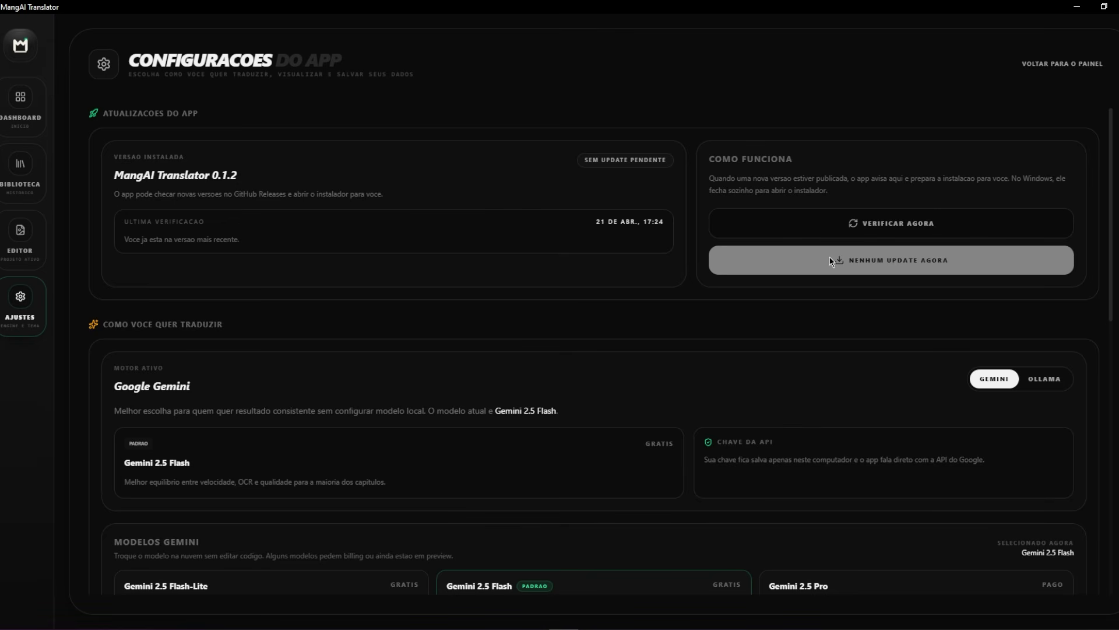
scroll(337, 260, "down", 3)
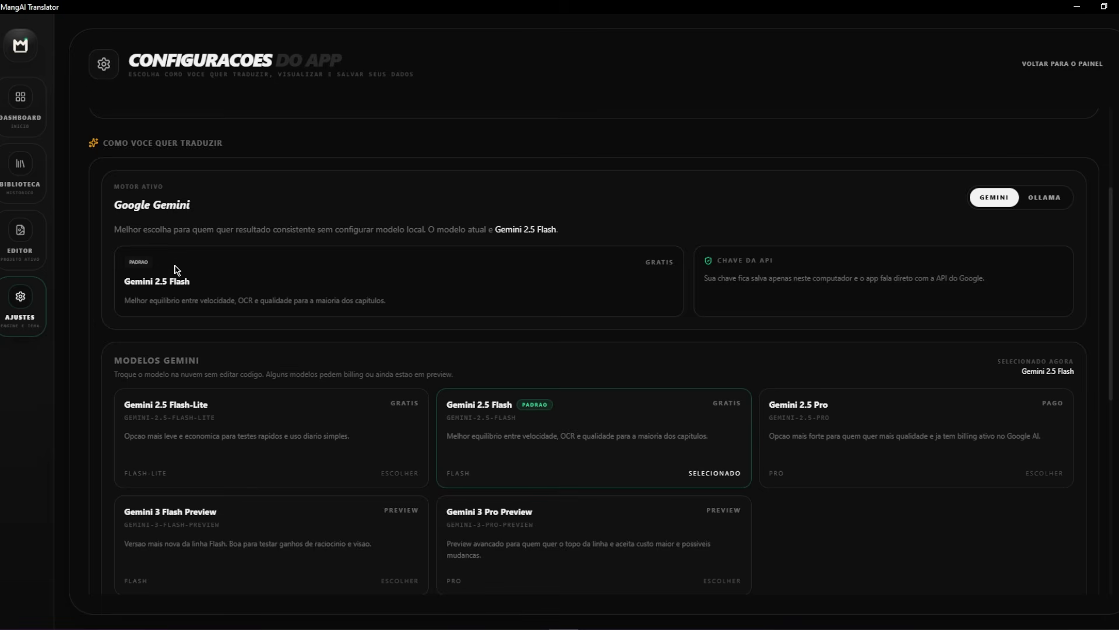
scroll(169, 233, "up", 1)
scroll(187, 287, "down", 1)
left_click(247, 416)
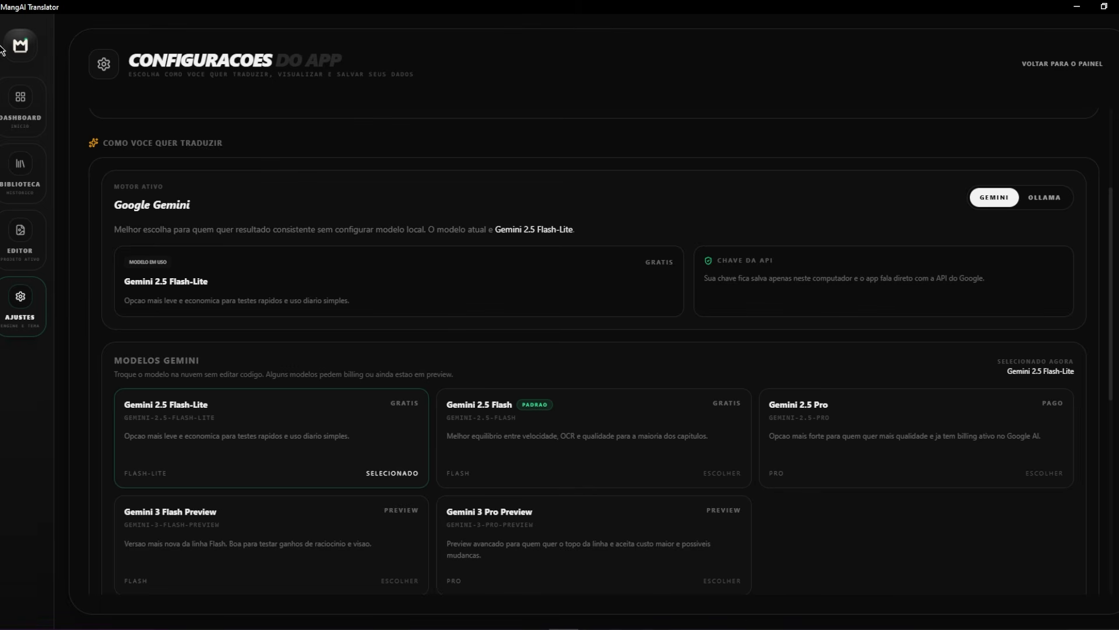
- Resume the RINKOKU CH.0019 (EN) chapter, go to page 10, and try to generate an AI draft
left_click(20, 102)
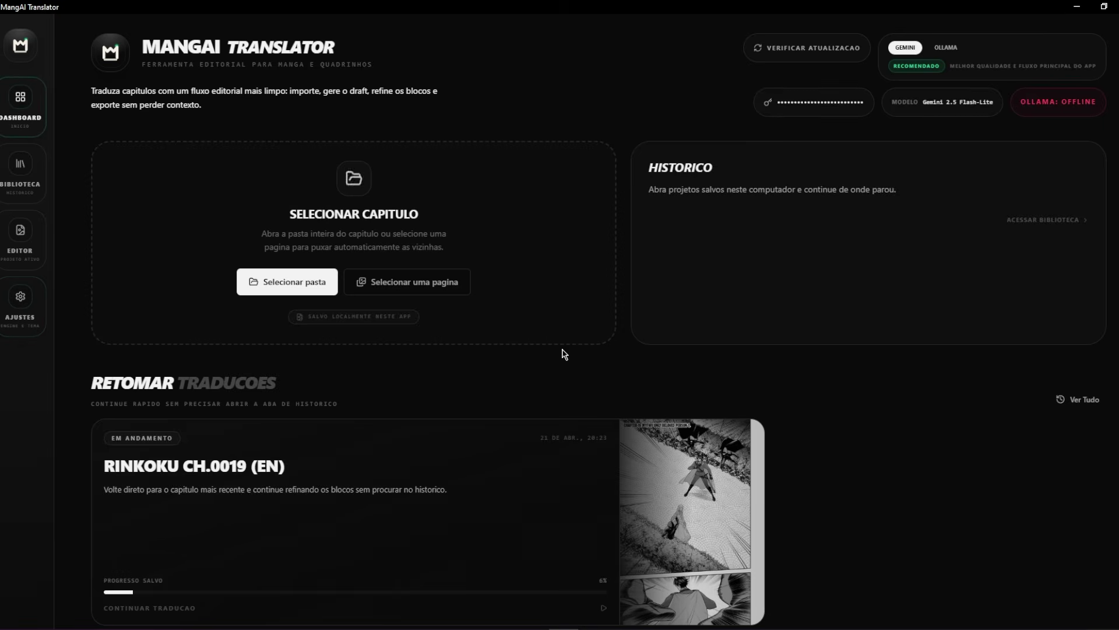
left_click(540, 470)
key("Right")
key("Right")
key("Right")
key("Right")
key("Right")
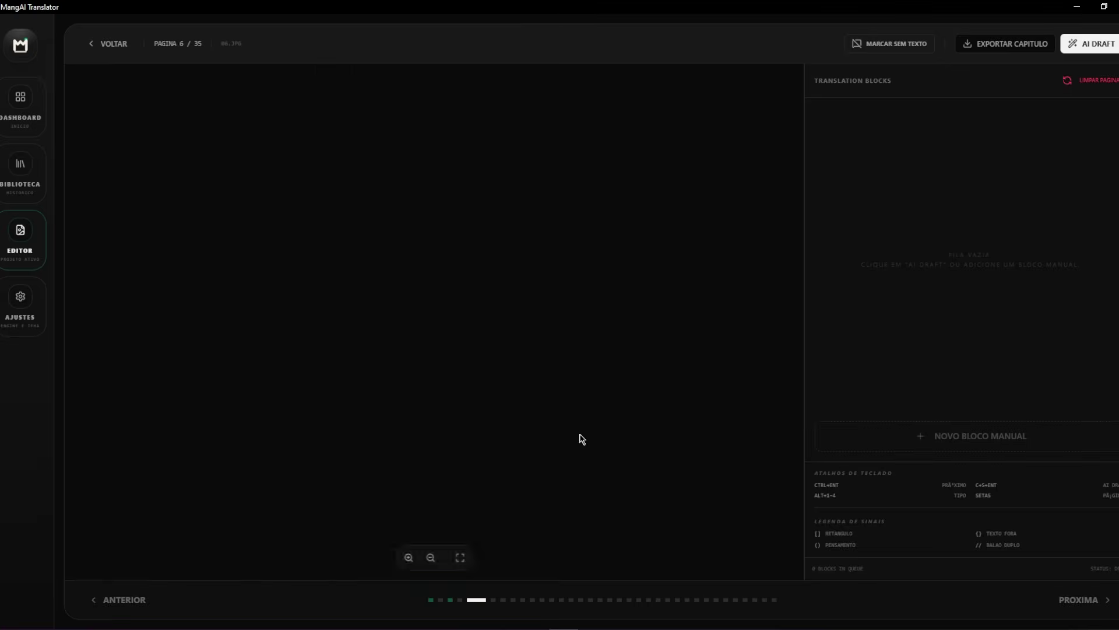
key("Right")
key("Right")
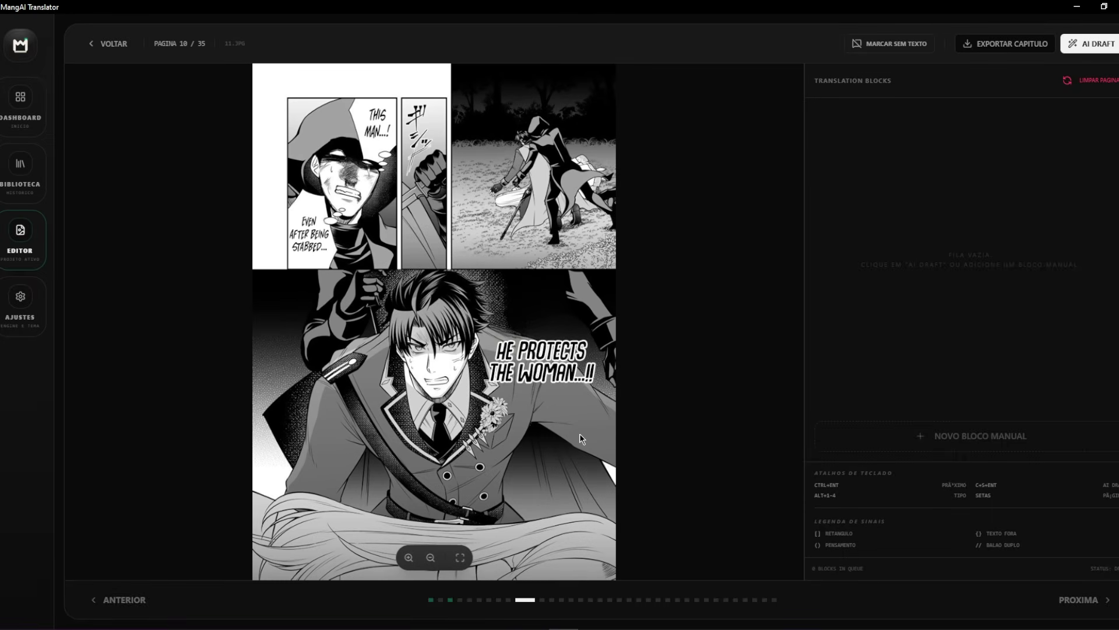
left_click(1094, 35)
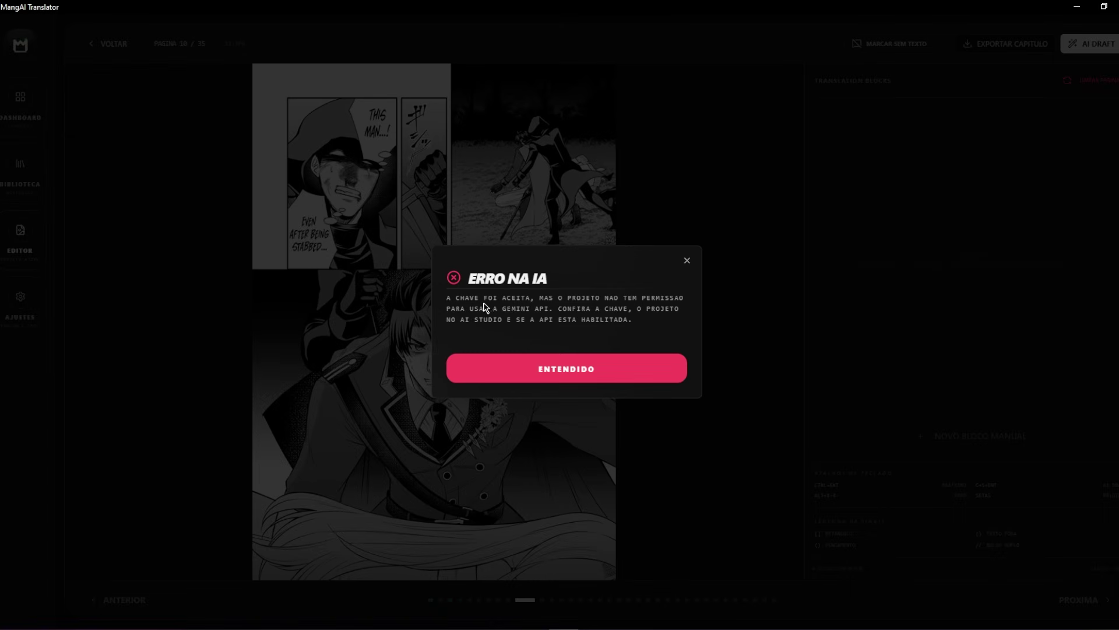
left_click(580, 364)
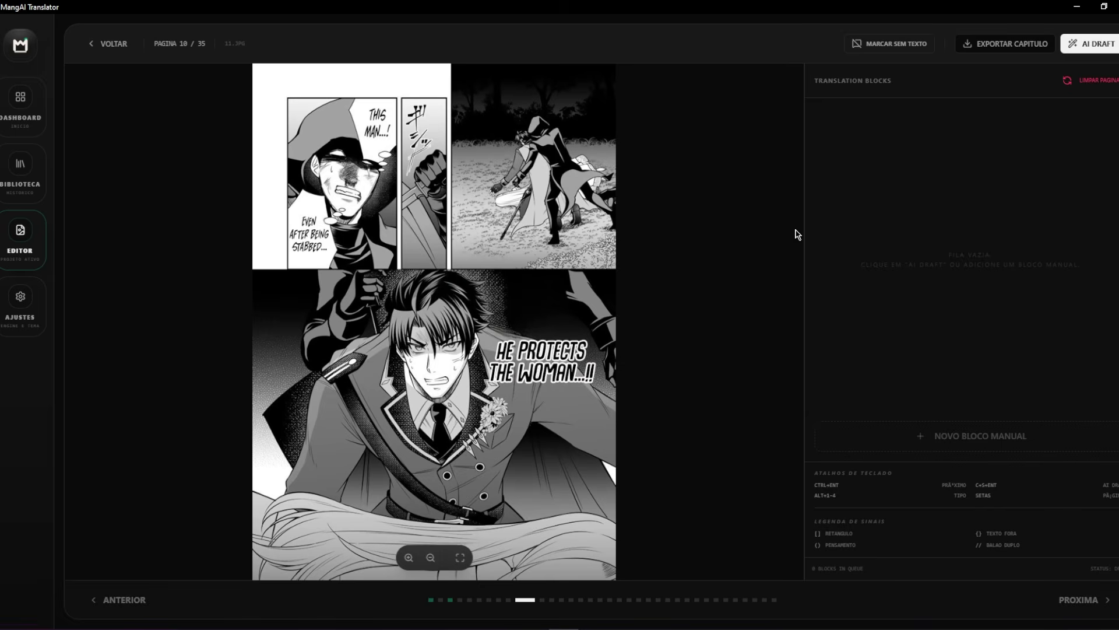
- Set the active translation model back to Gemini 2.5 Flash and go to the local library
left_click(12, 299)
scroll(428, 382, "down", 2)
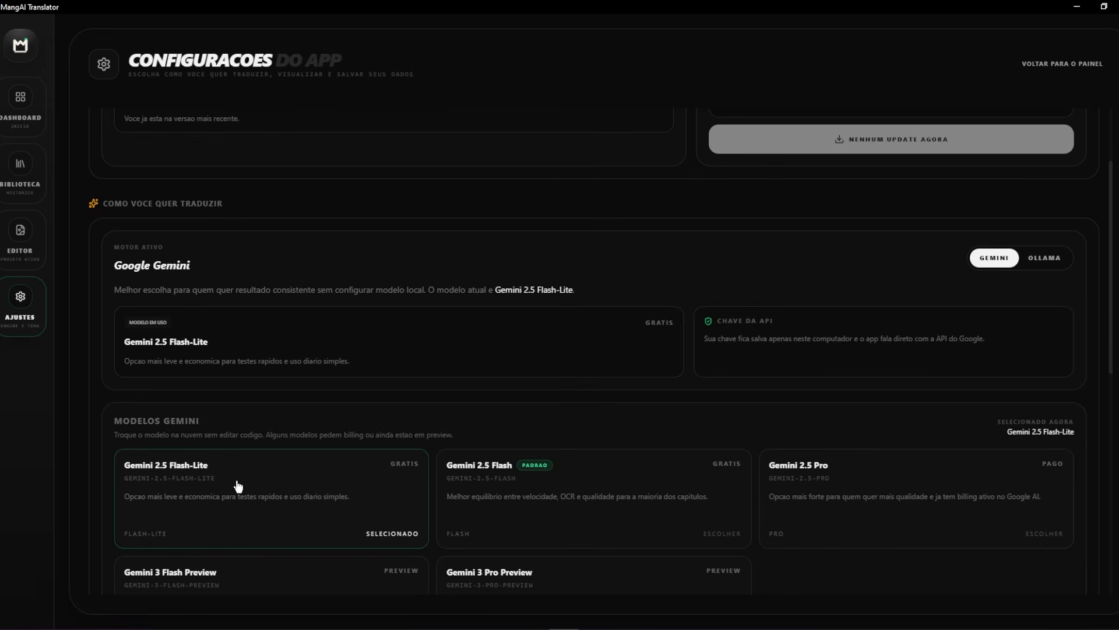
scroll(237, 488, "down", 1)
left_click(530, 458)
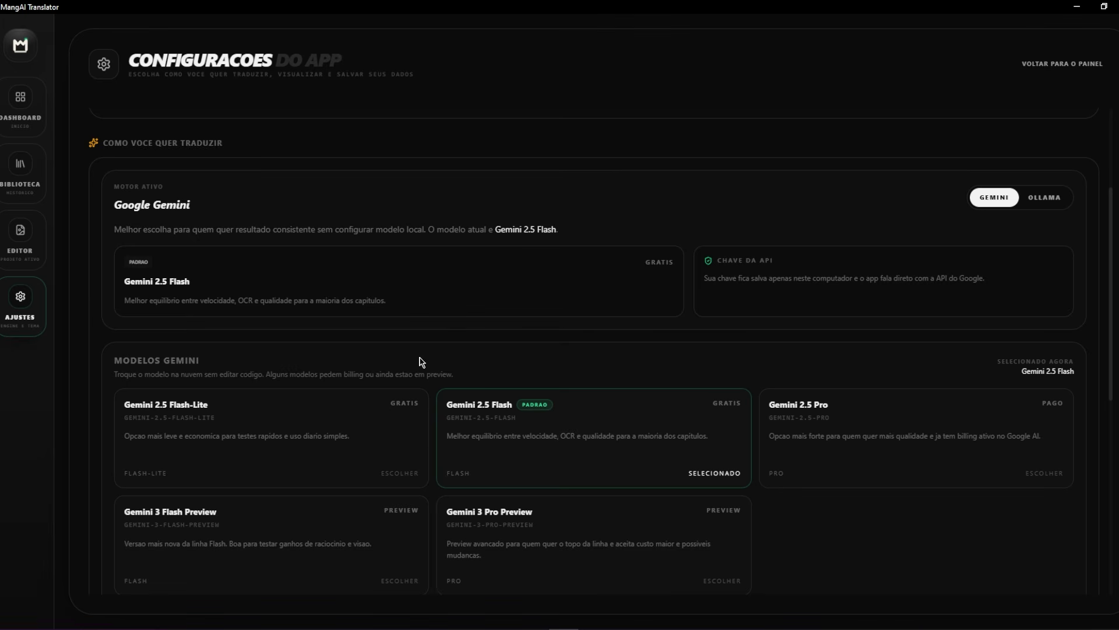
left_click(324, 415)
left_click(554, 445)
left_click(20, 170)
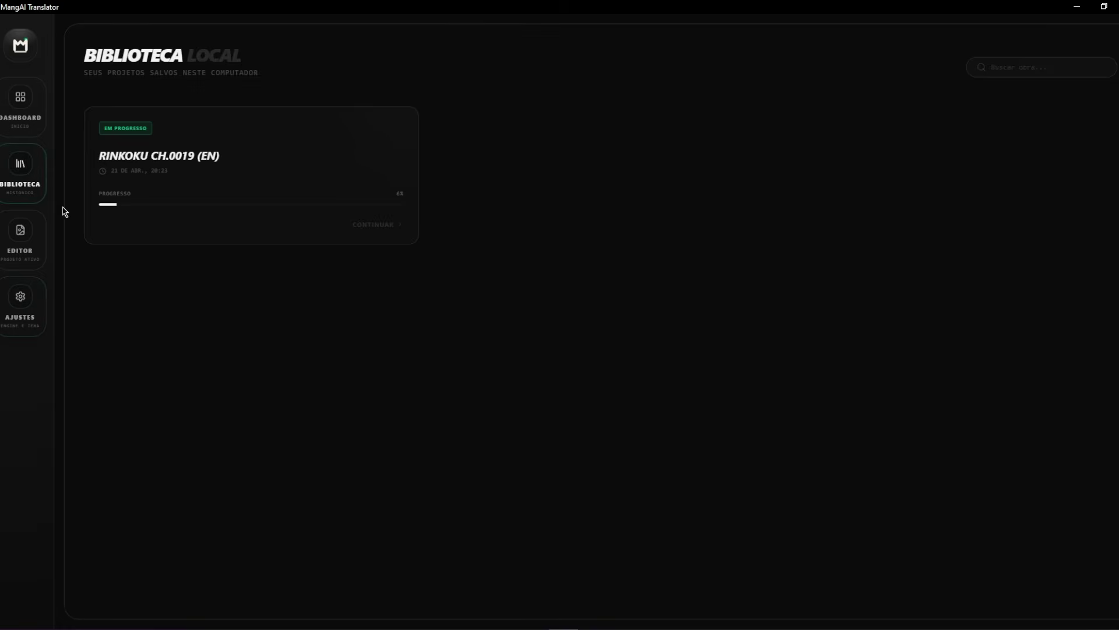
- Return to the app settings and try the Gemini 2.5 Pro, Gemini 3 Flash Preview and Gemini 3 Pro Preview models in turn
left_click(33, 302)
scroll(652, 463, "down", 3)
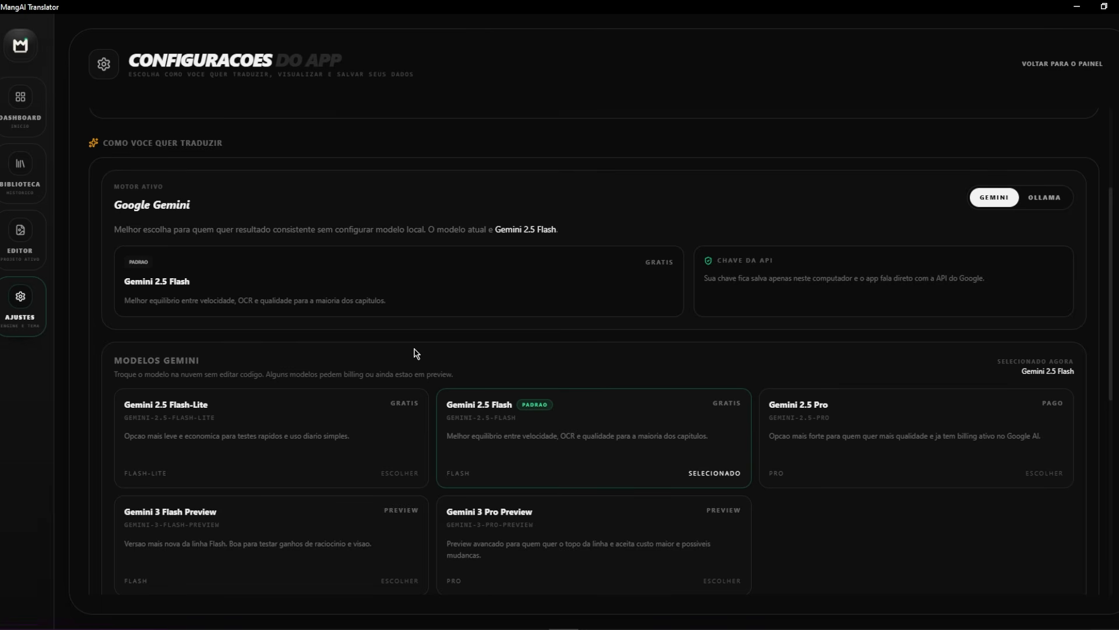
scroll(723, 385, "down", 2)
scroll(746, 402, "up", 1)
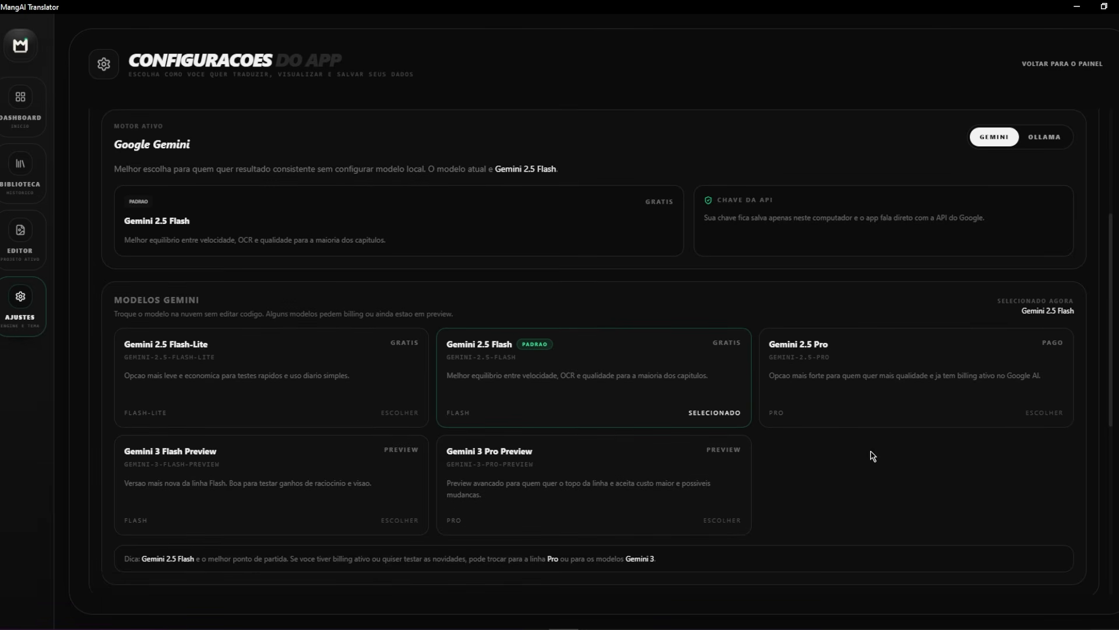
left_click(920, 401)
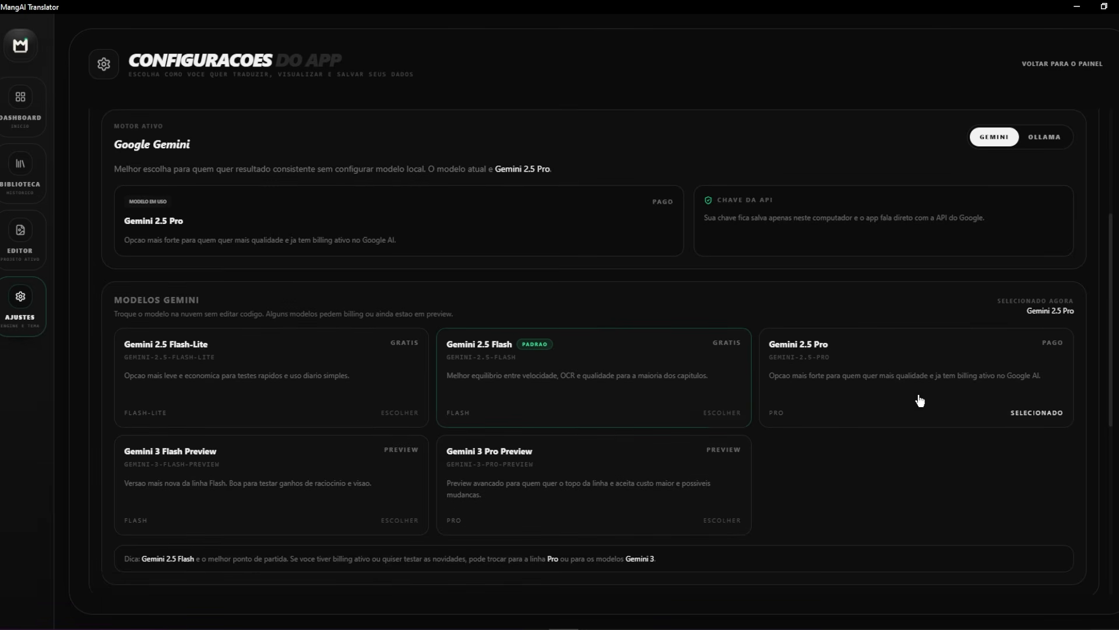
left_click(233, 486)
left_click(542, 479)
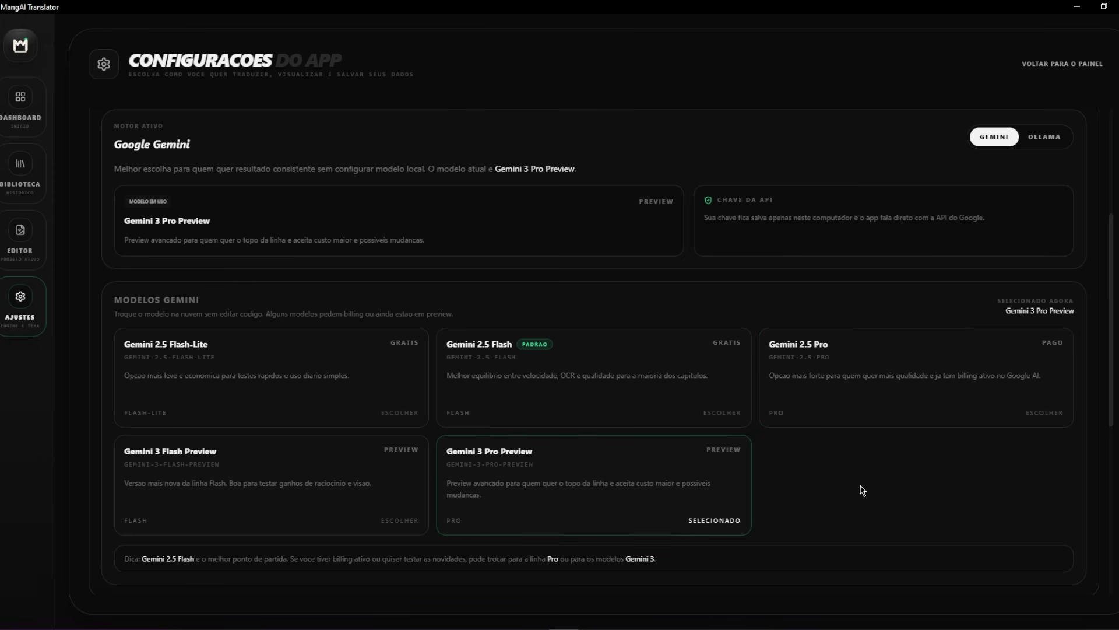
left_click(379, 473)
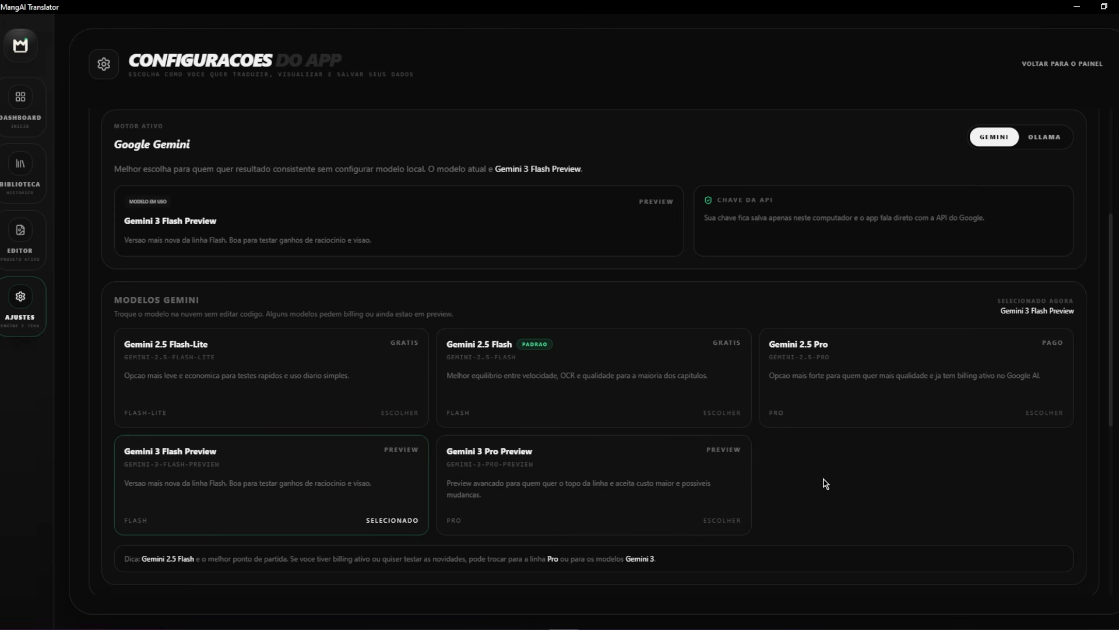
left_click(684, 477)
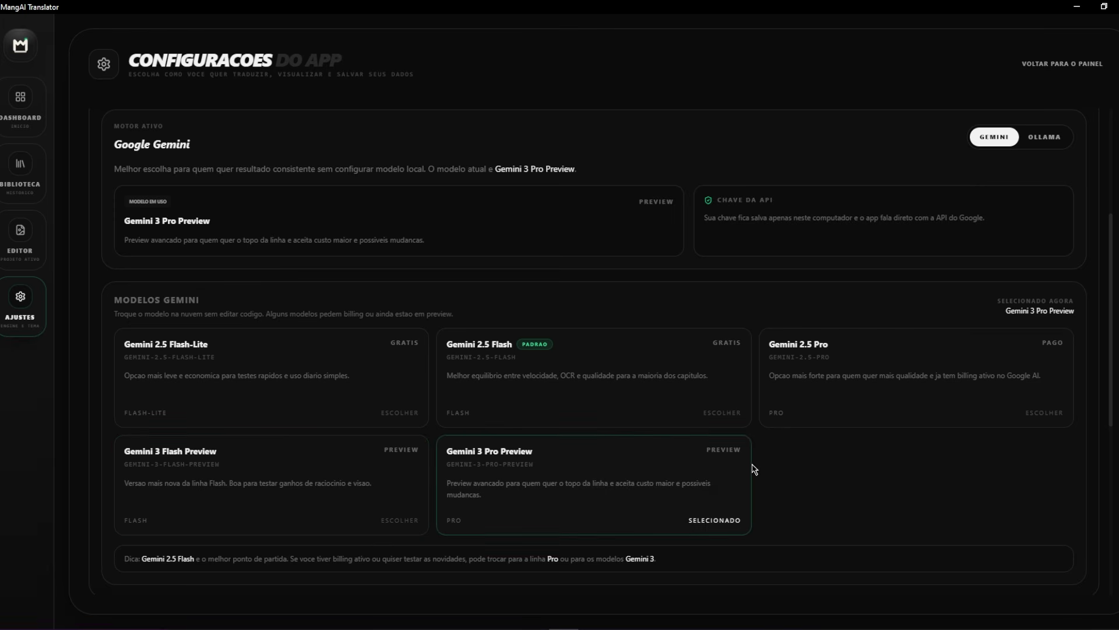
left_click(810, 387)
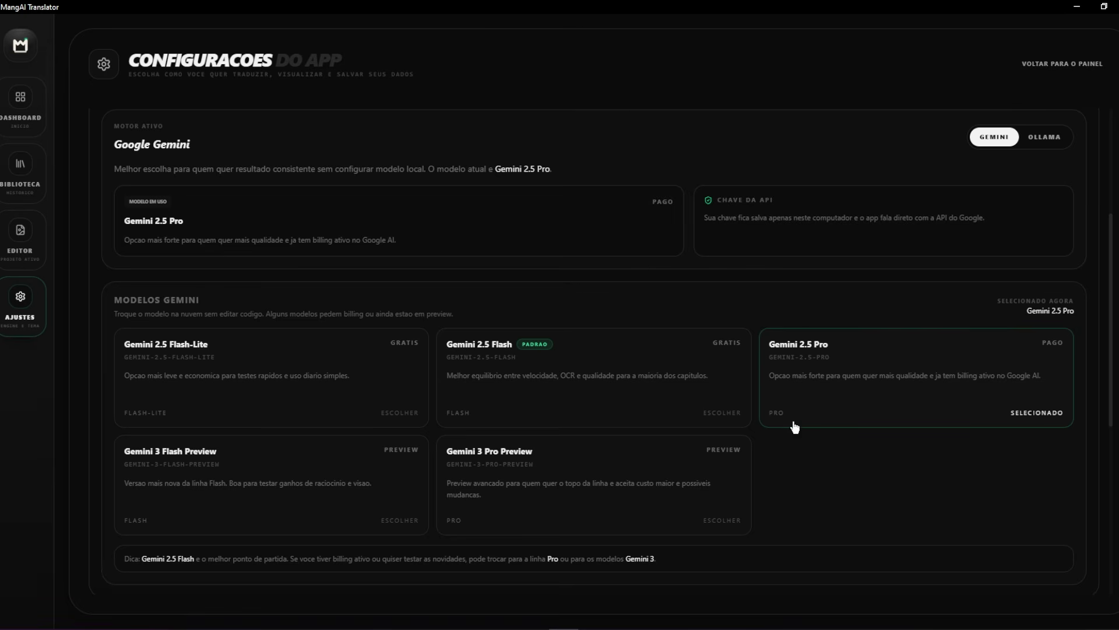
left_click(389, 483)
left_click(652, 489)
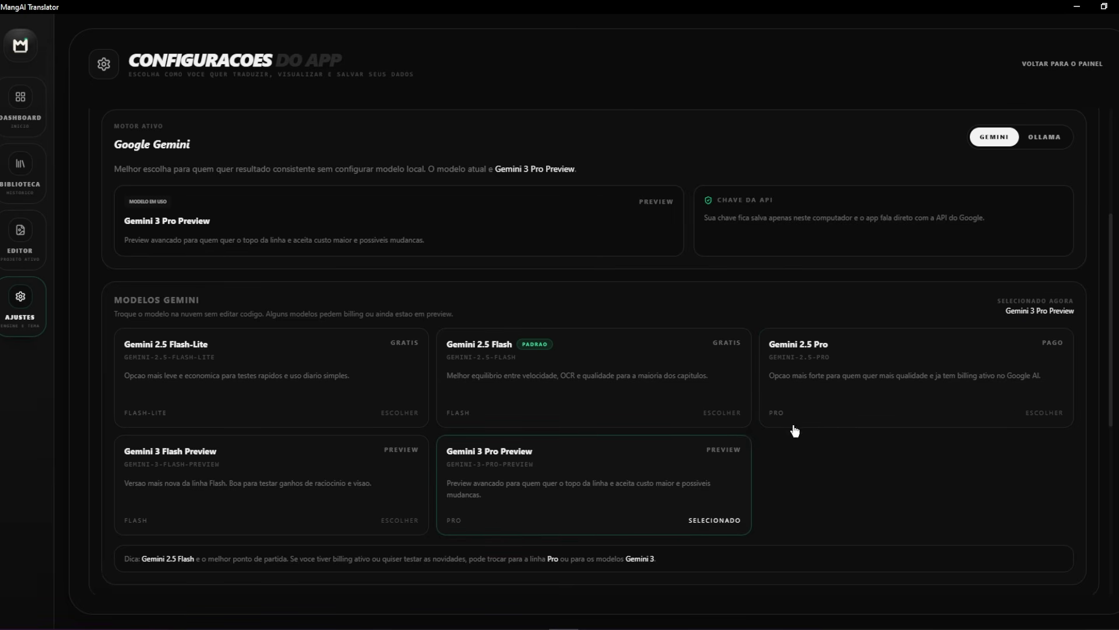
- Try Gemini 3 Flash Preview and Gemini 2.5 Pro once more, ending with Gemini 2.5 Flash as the selected model
scroll(853, 438, "up", 3)
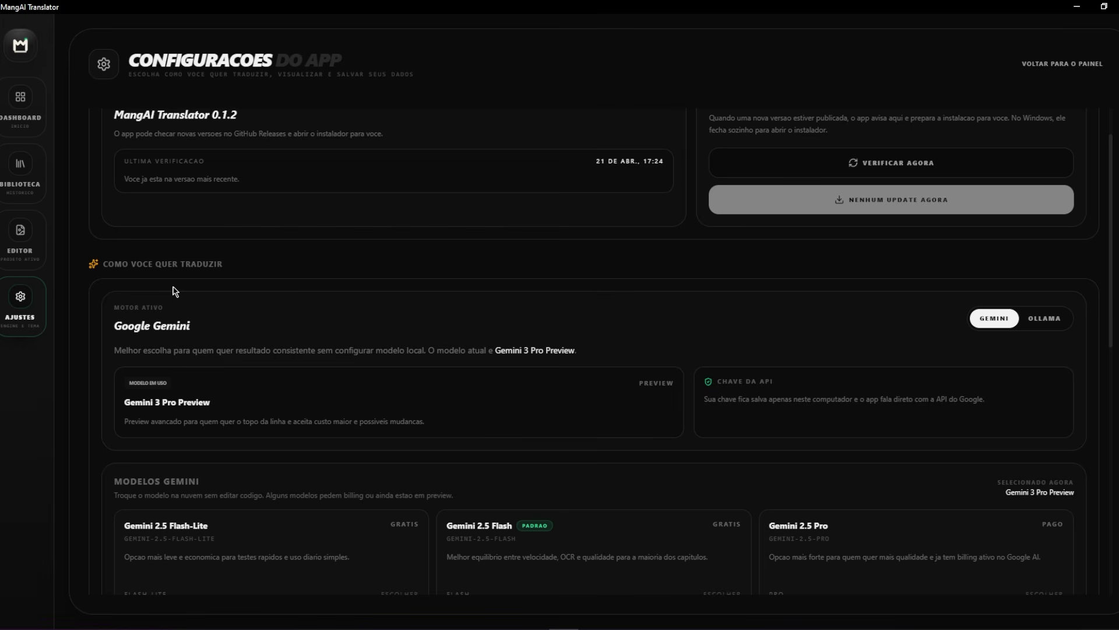
scroll(435, 337, "up", 1)
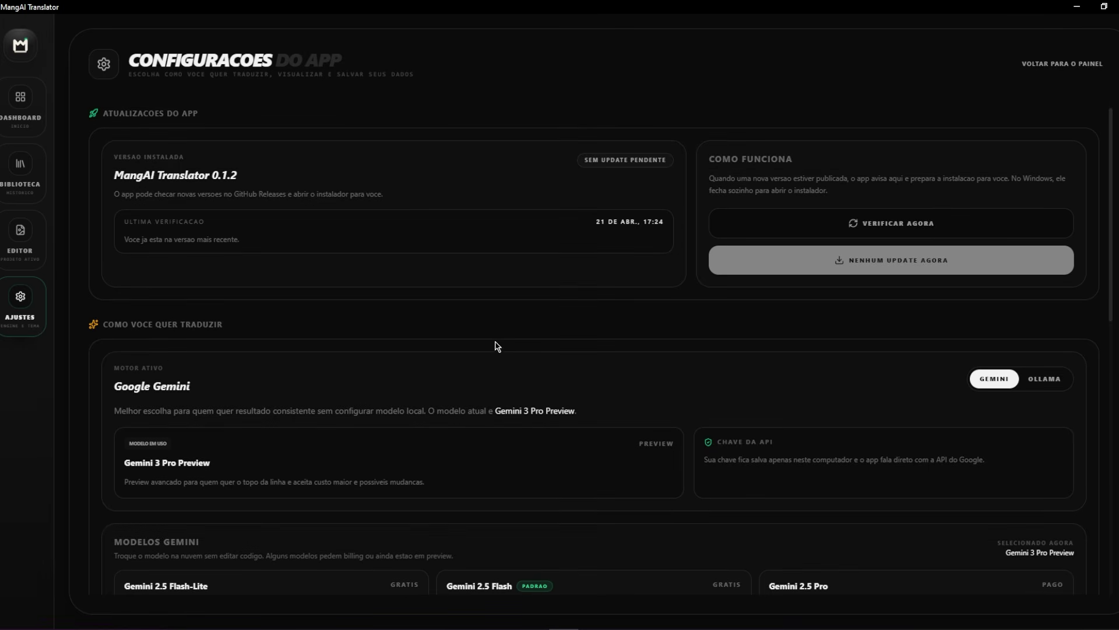
scroll(497, 346, "down", 4)
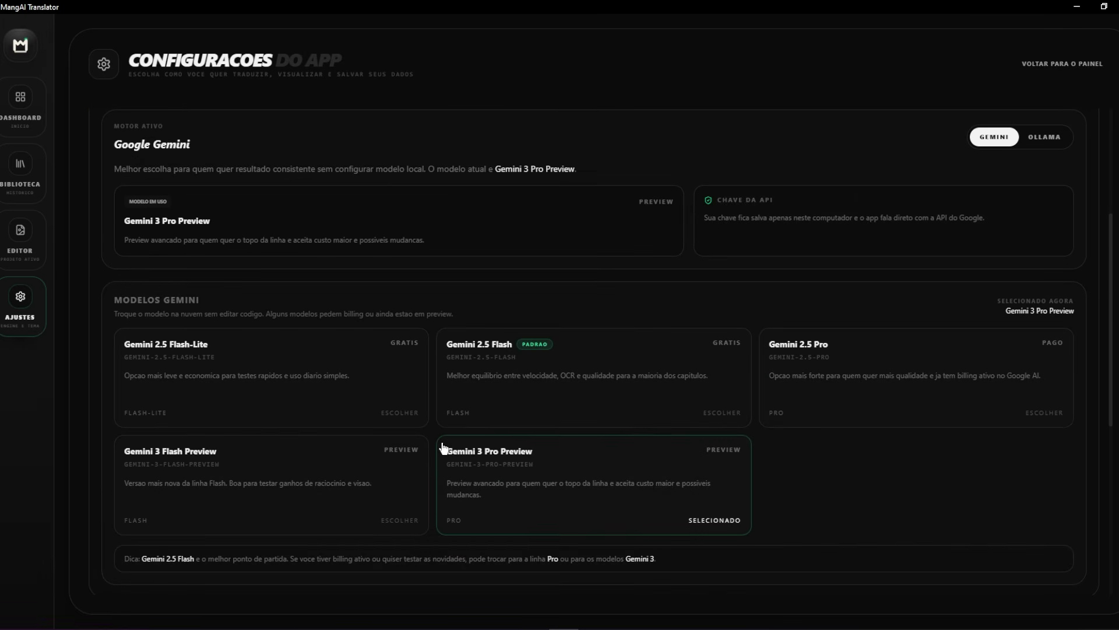
left_click(379, 477)
left_click(912, 413)
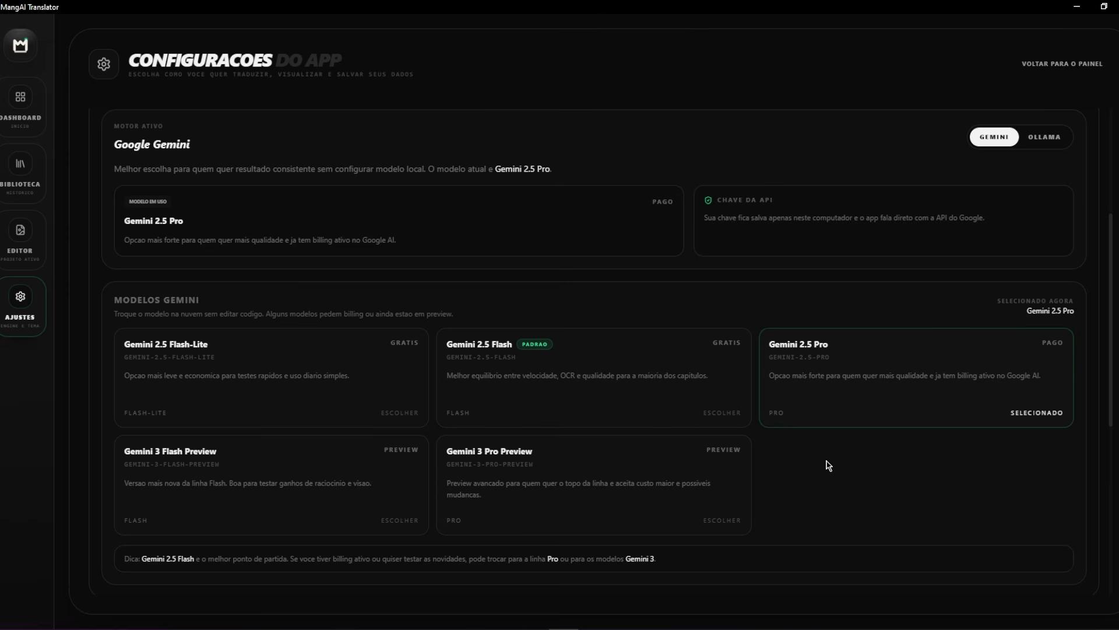
left_click(627, 357)
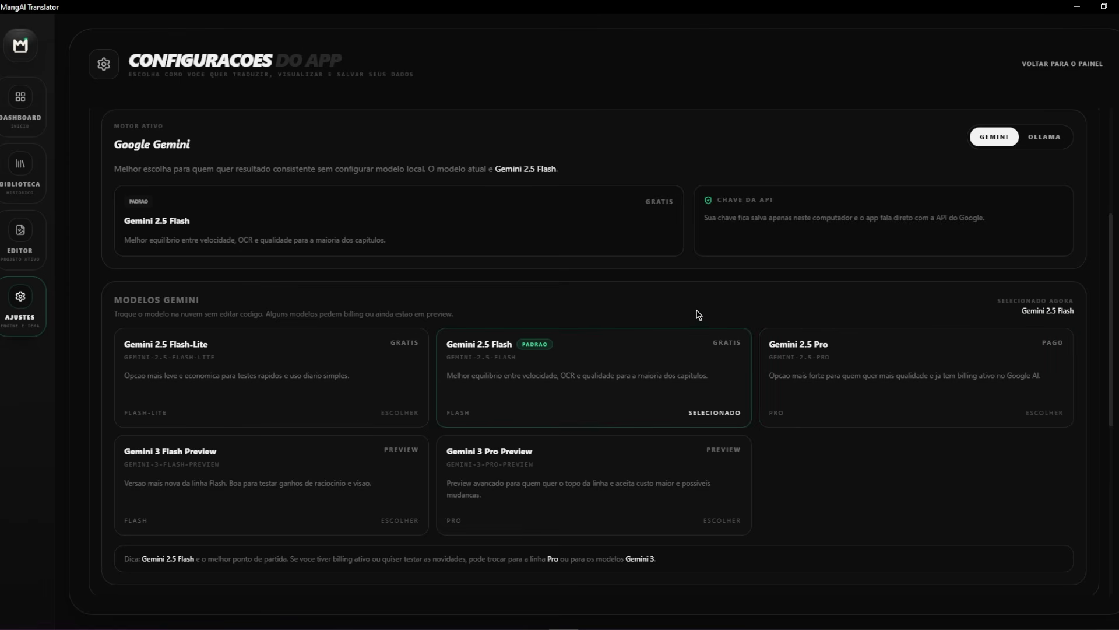
- Change the translation engine from Gemini to Ollama in the app settings
scroll(583, 325, "up", 2)
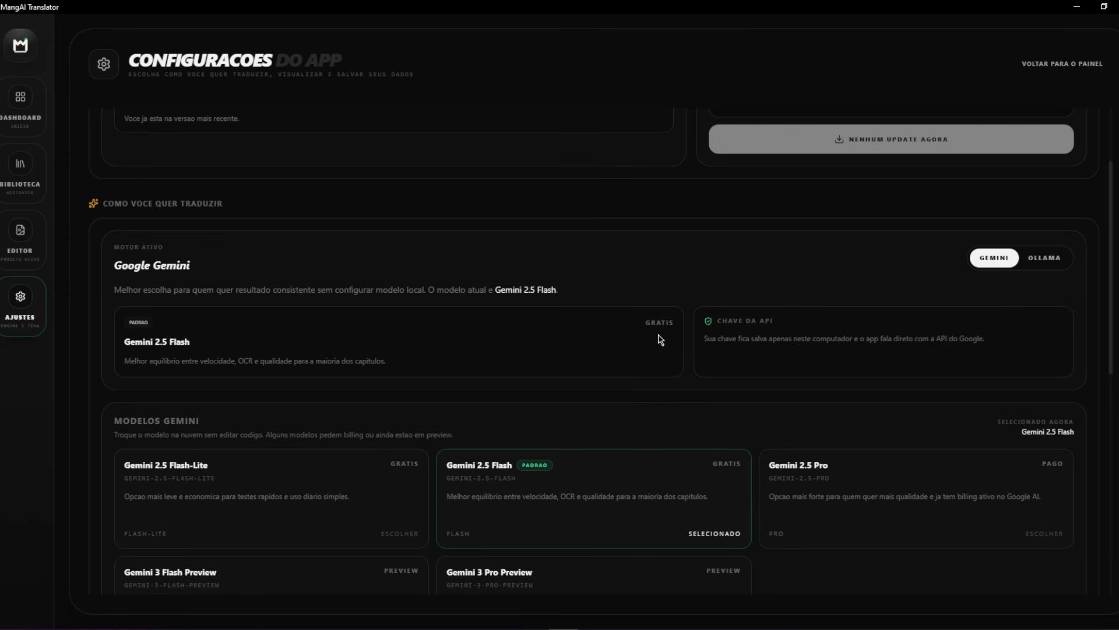
scroll(676, 321, "down", 3)
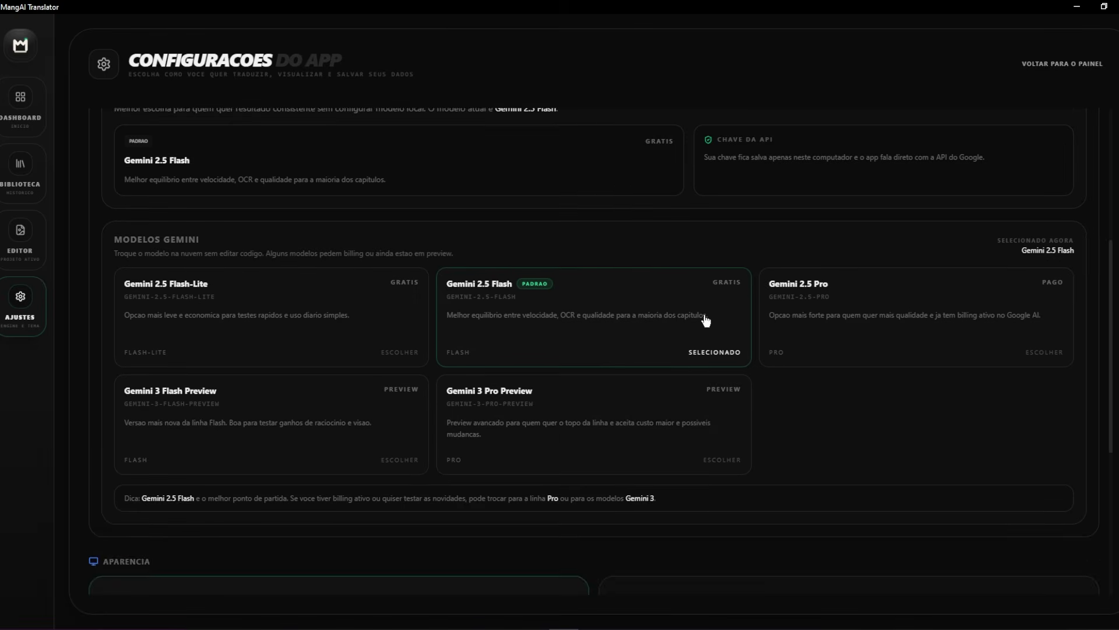
scroll(705, 320, "up", 1)
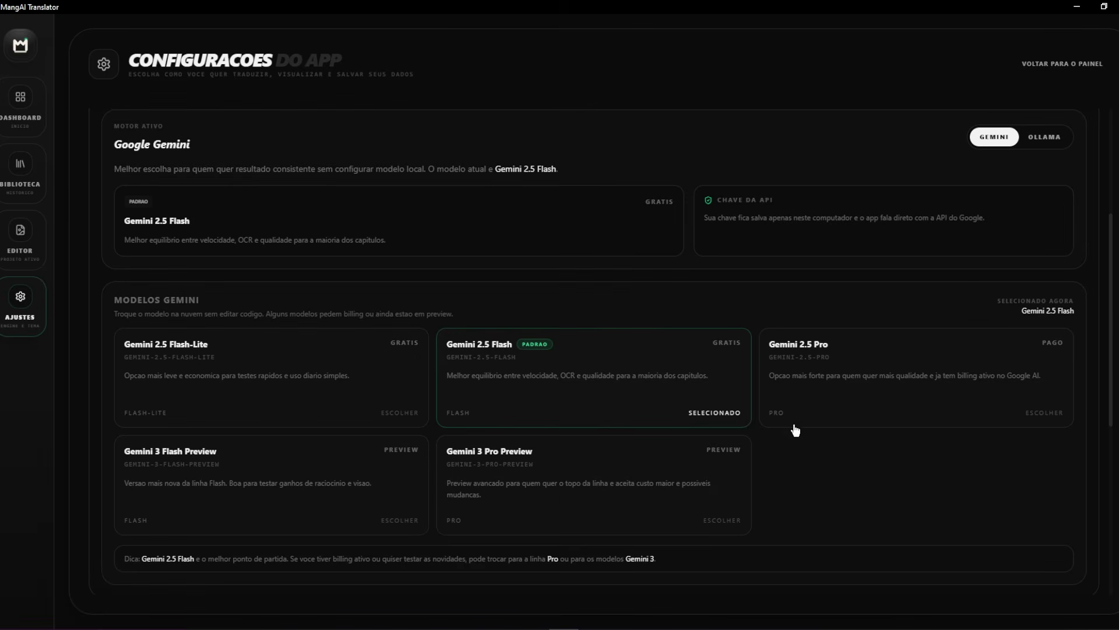
scroll(769, 408, "up", 1)
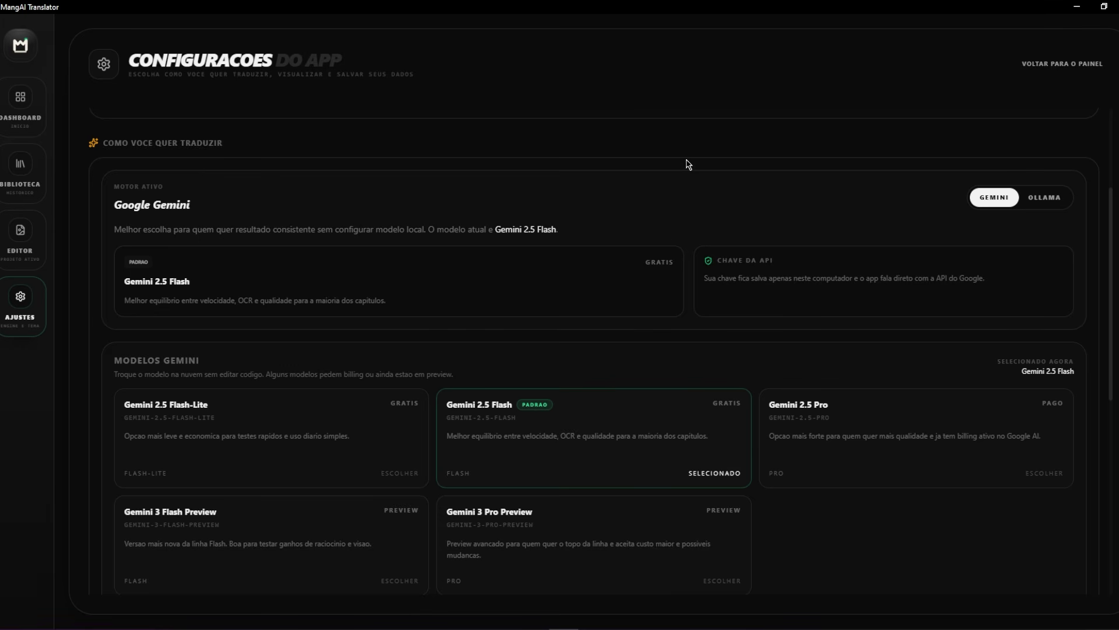
left_click(1057, 197)
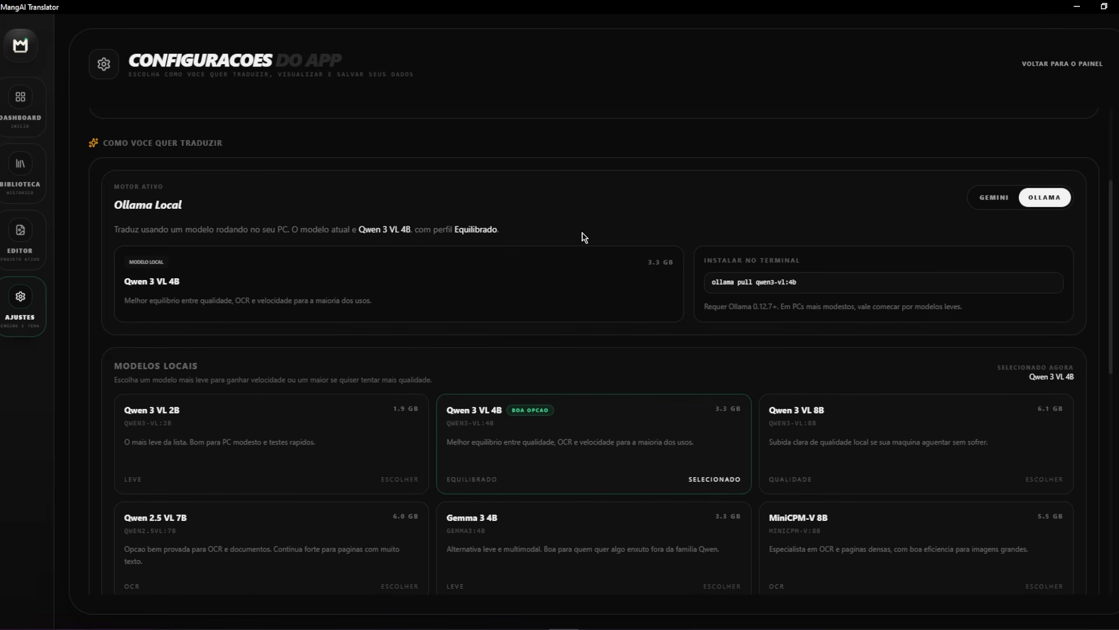
- Try the Qwen 3 VL 2B, MiniCPM-V 8B and TranslateGemma 4B local models in turn
scroll(495, 285, "down", 1)
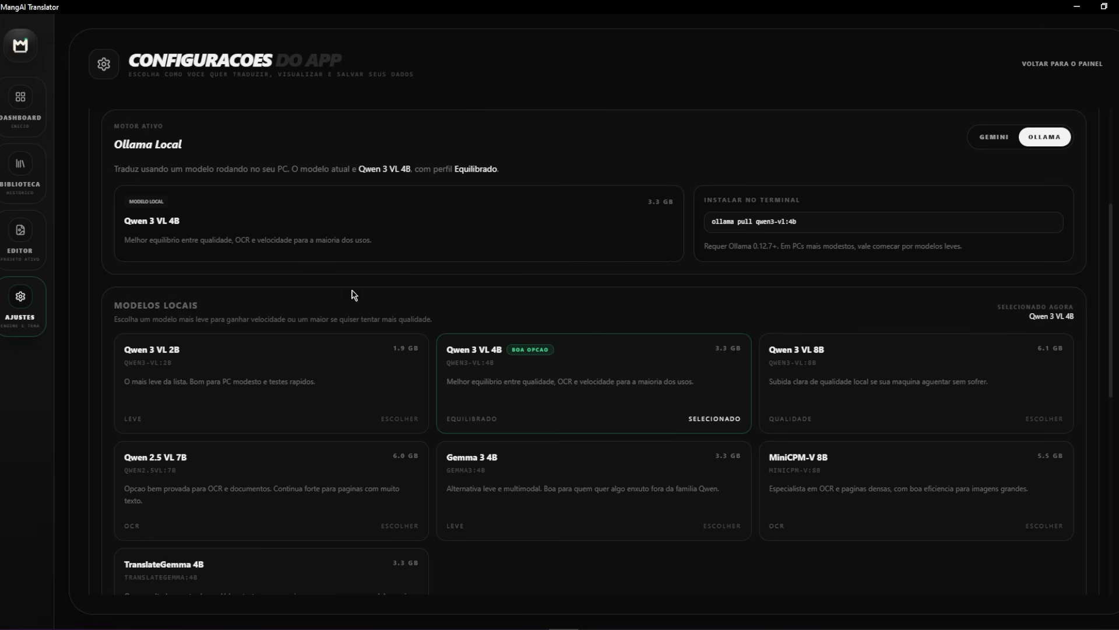
left_click(250, 353)
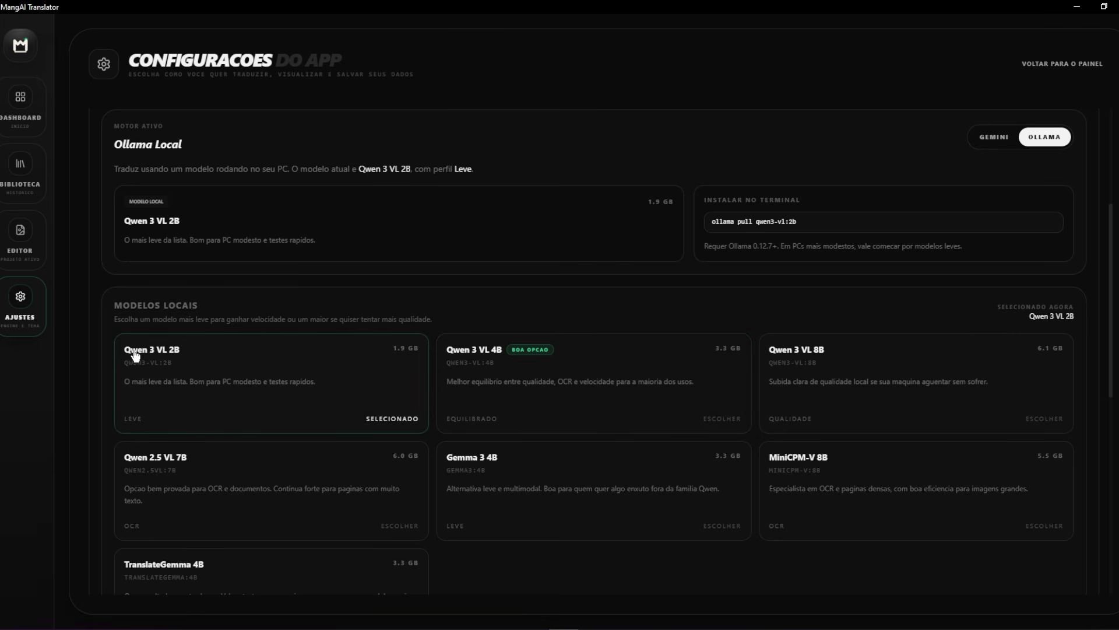
scroll(583, 350, "down", 1)
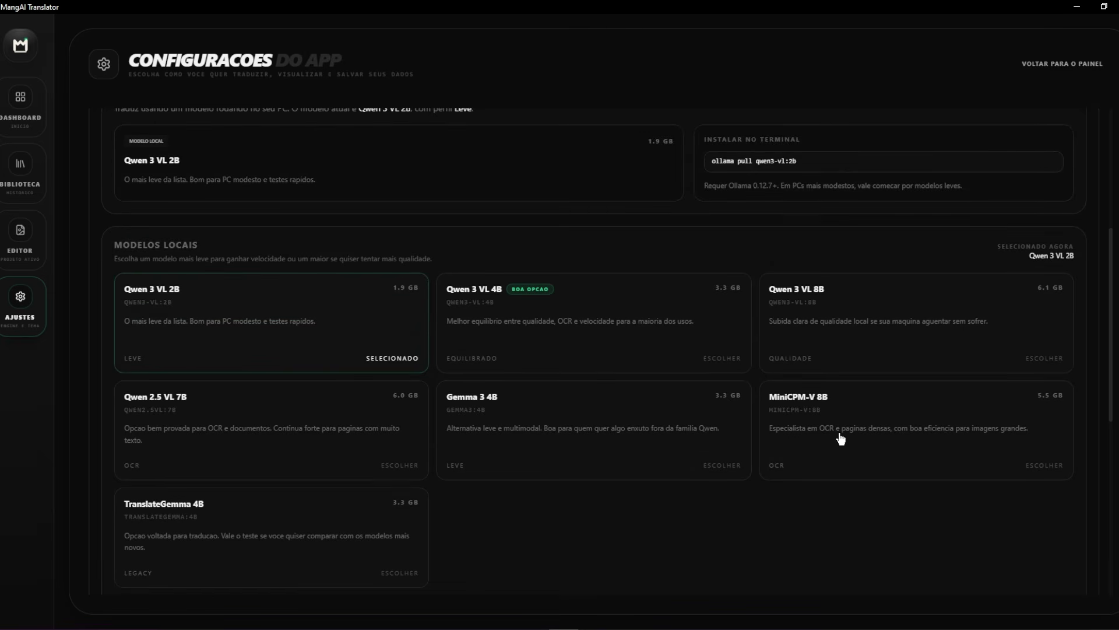
left_click(791, 477)
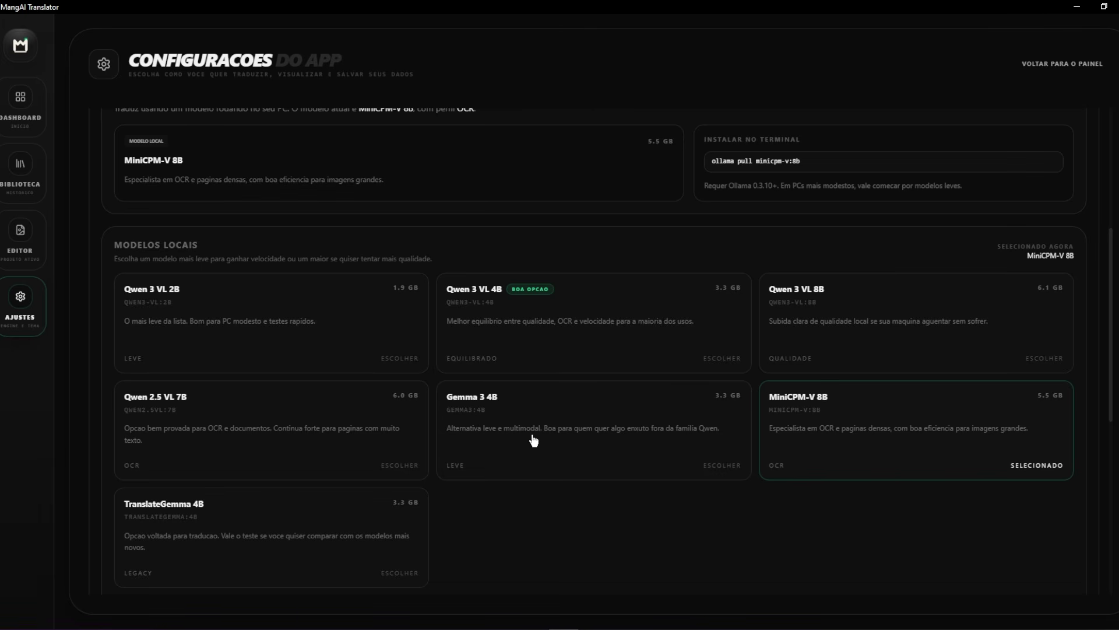
scroll(326, 473, "down", 1)
scroll(326, 474, "down", 1)
left_click(266, 465)
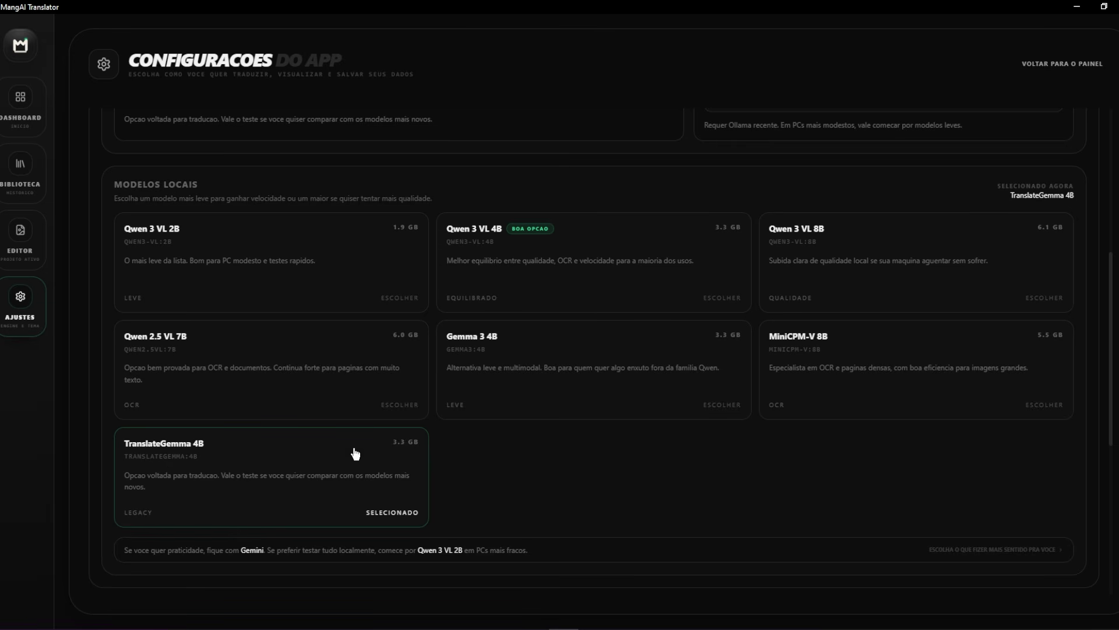
- Switch the local model back to Qwen 3 VL 2B and review its details
left_click(362, 256)
scroll(555, 322, "up", 3)
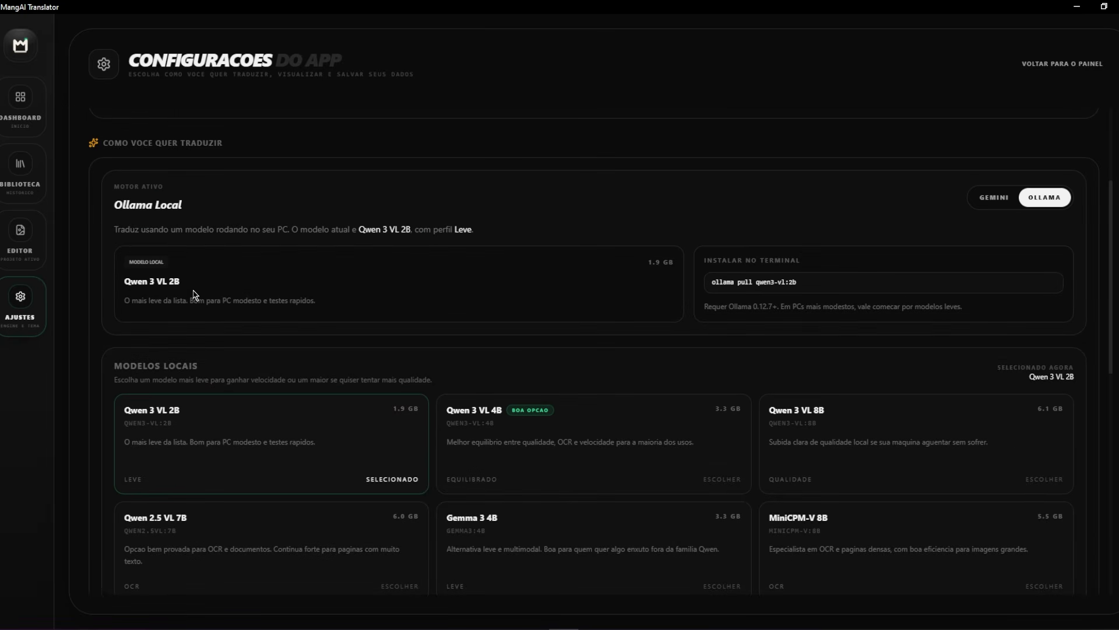
left_click(248, 350)
scroll(210, 345, "down", 2)
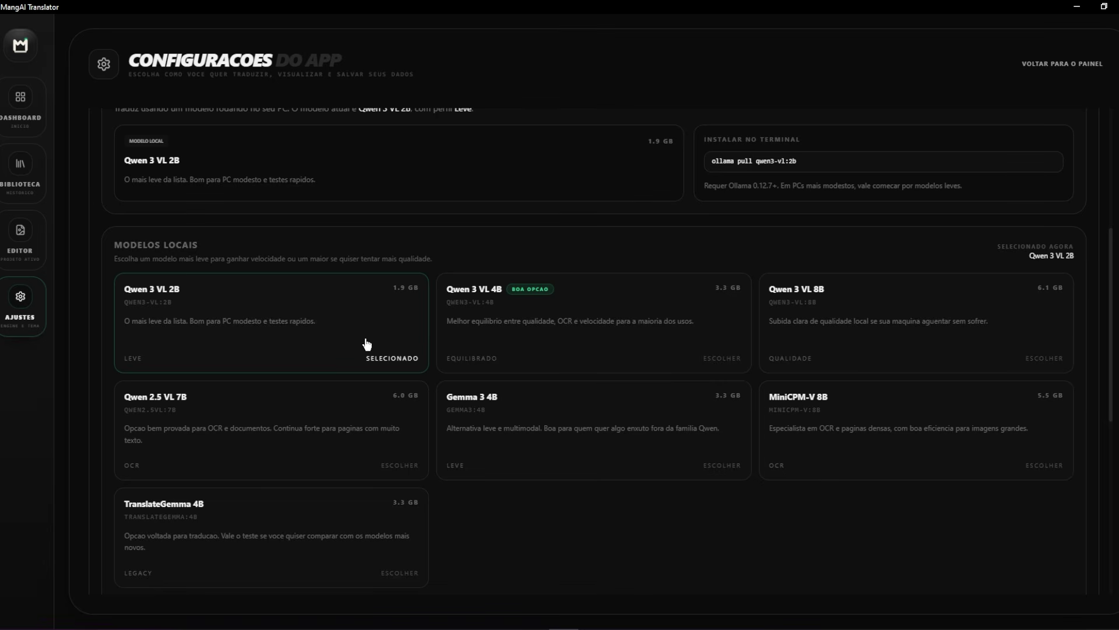
scroll(382, 324, "up", 1)
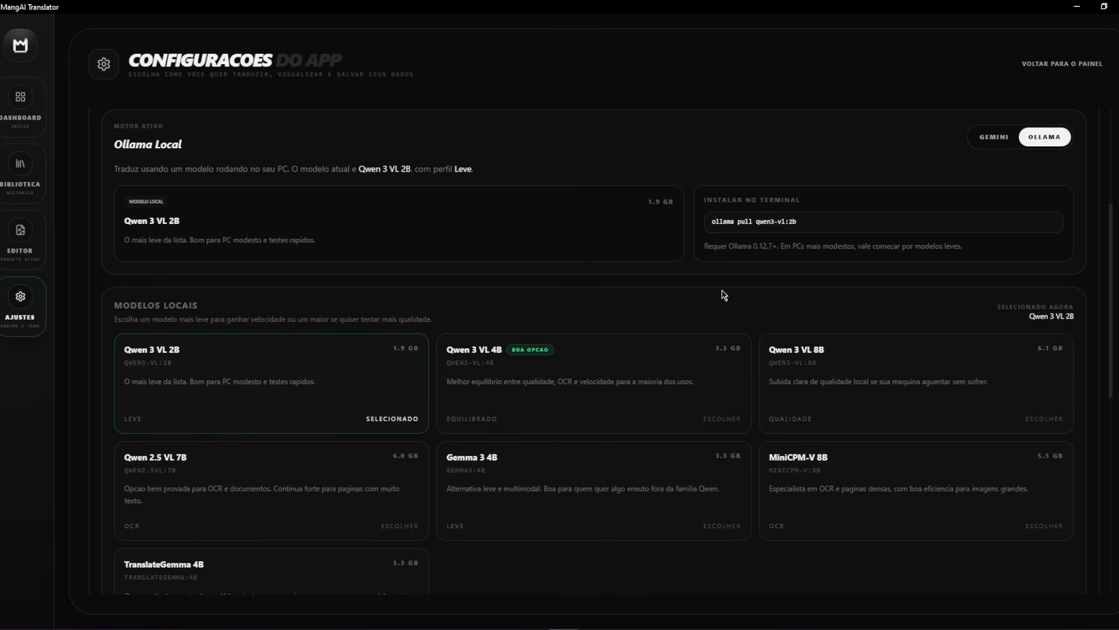
- Switch the translation engine to Gemini and back to Ollama, and look over the local models
left_click(994, 138)
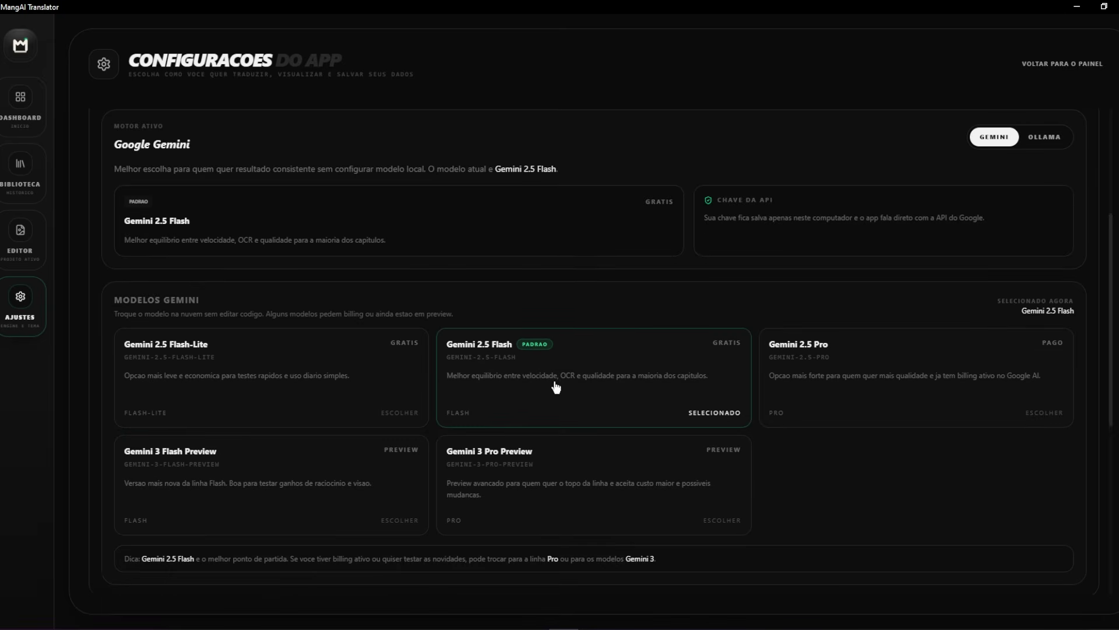
left_click(1056, 145)
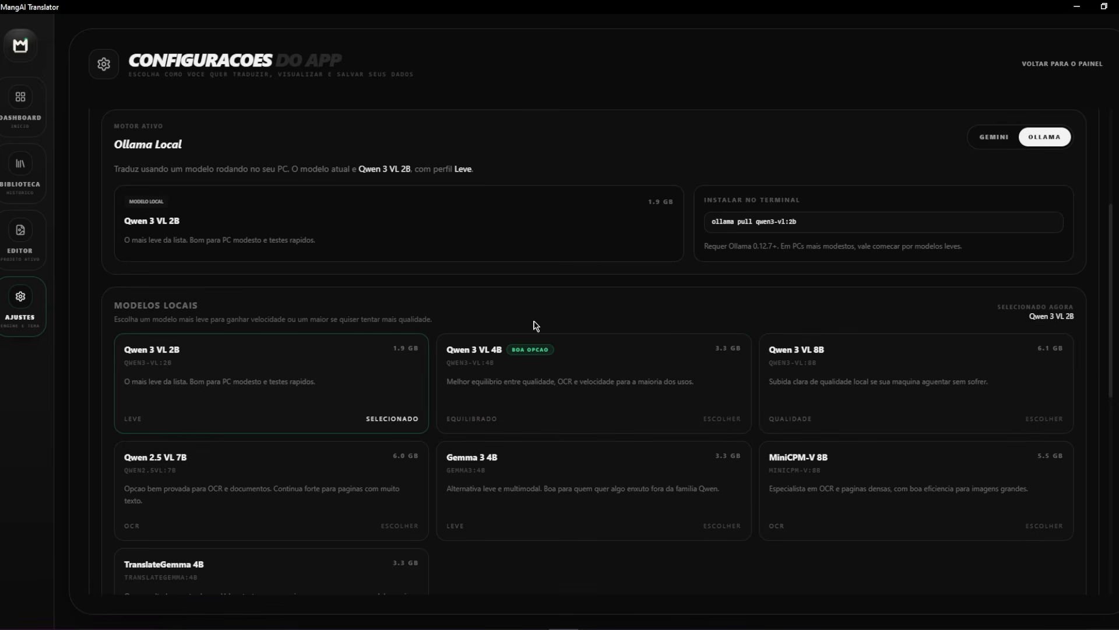
scroll(535, 324, "down", 1)
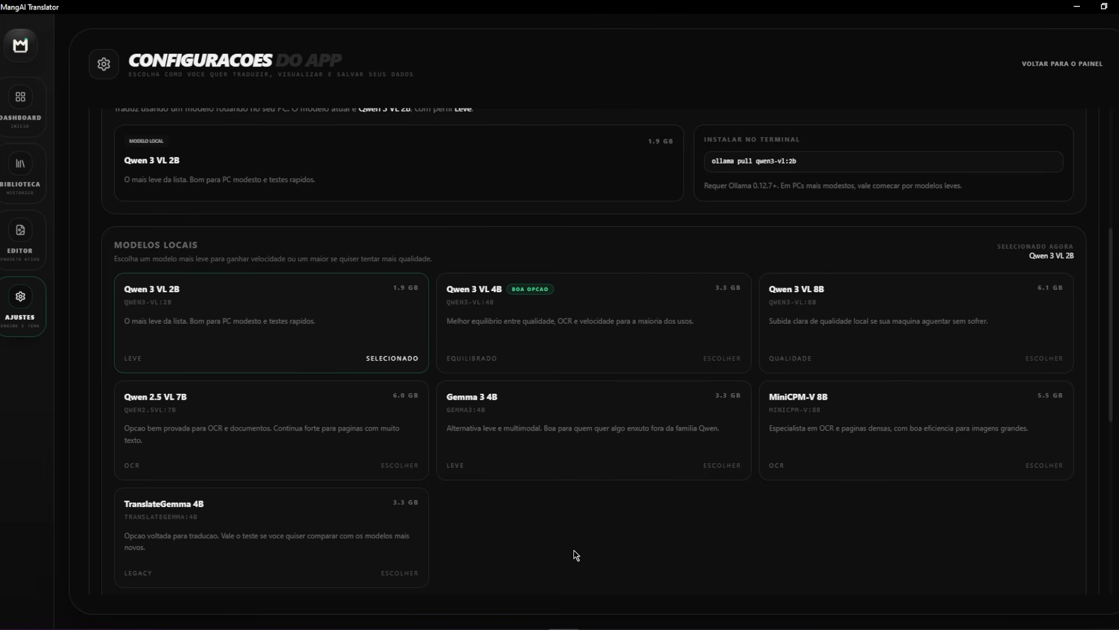
scroll(594, 460, "up", 2)
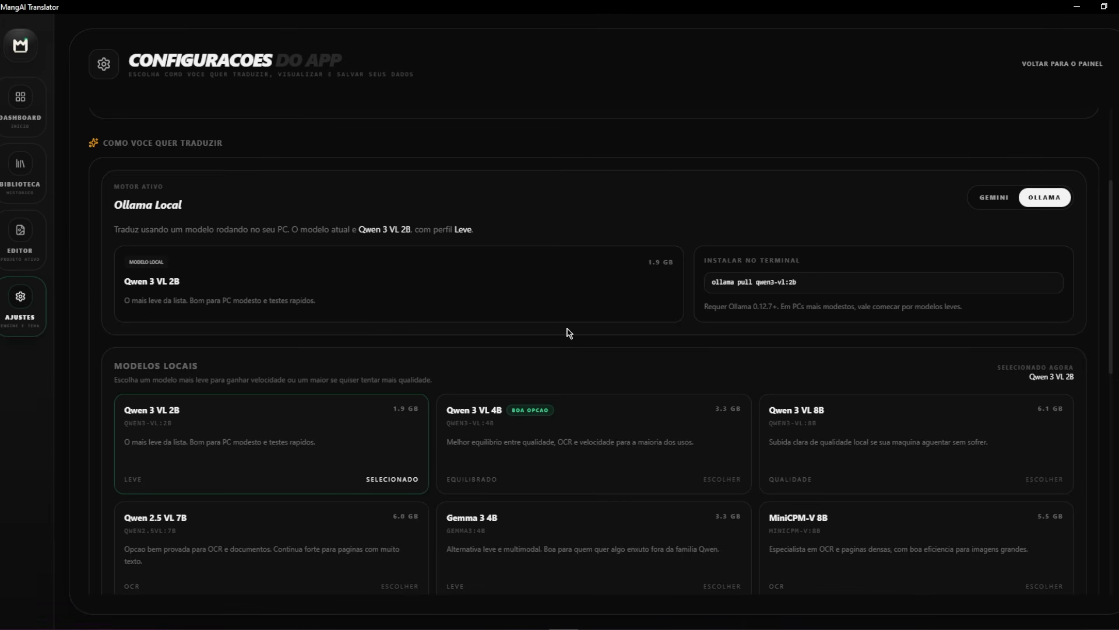
- Select TranslateGemma 4B as the local Ollama model
scroll(354, 429, "down", 4)
left_click(354, 430)
scroll(375, 408, "up", 3)
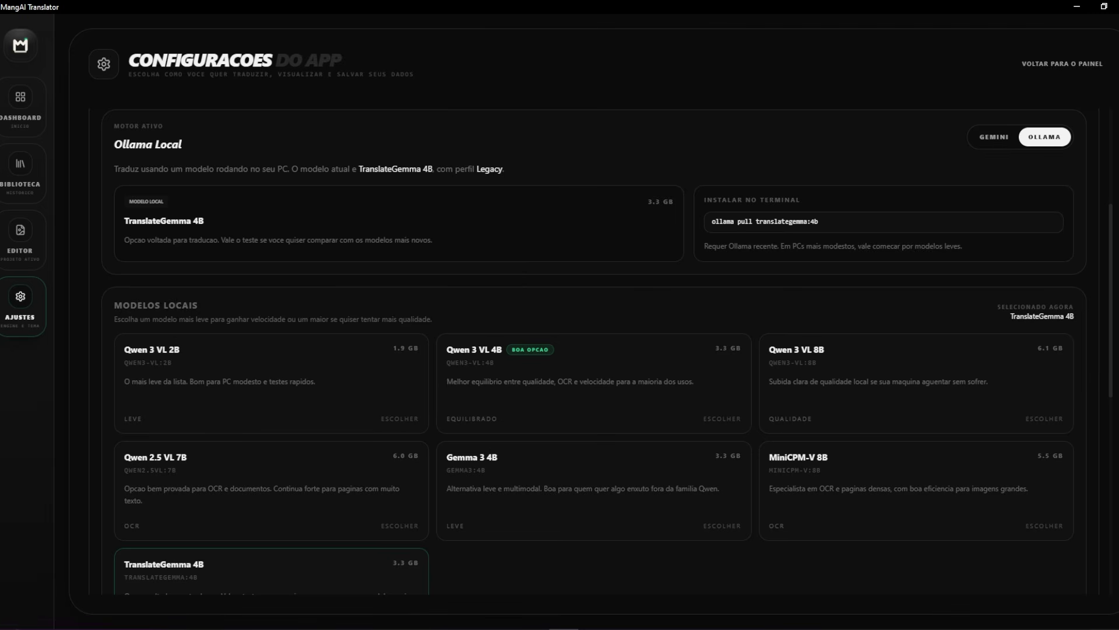
- Launch the Ollama desktop app from the system search and maximize its window
key("super")
type("olla")
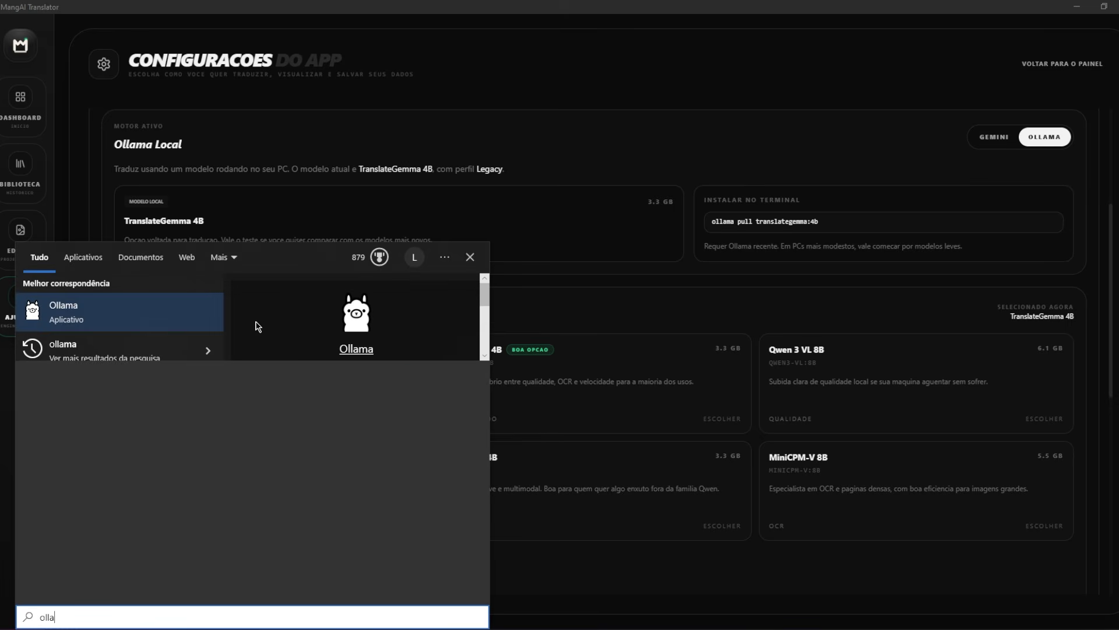
key("Return")
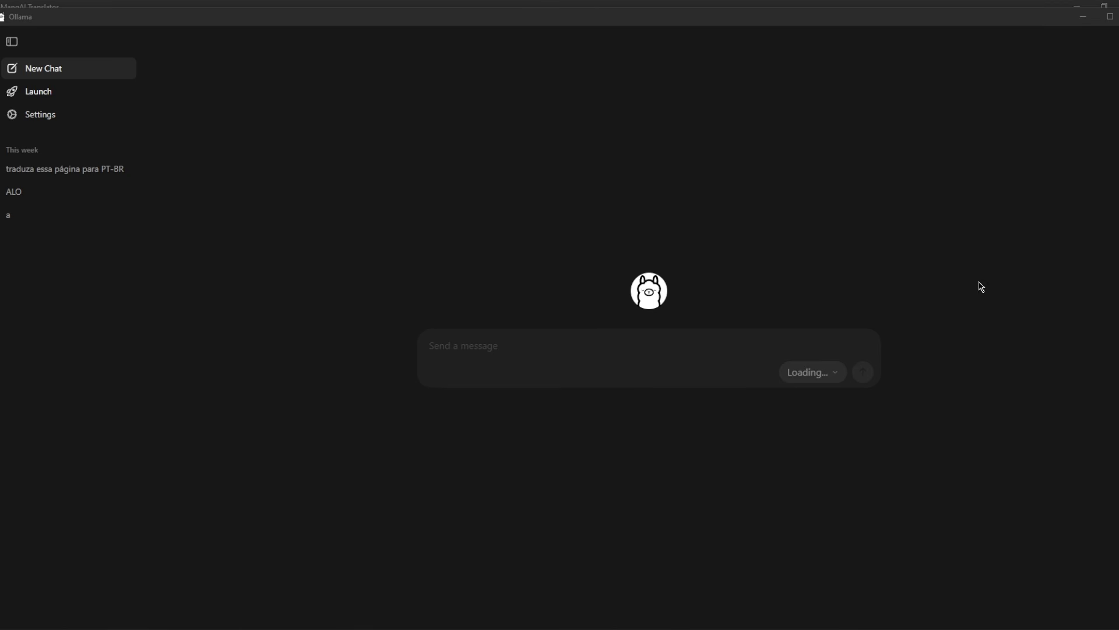
left_click(1109, 17)
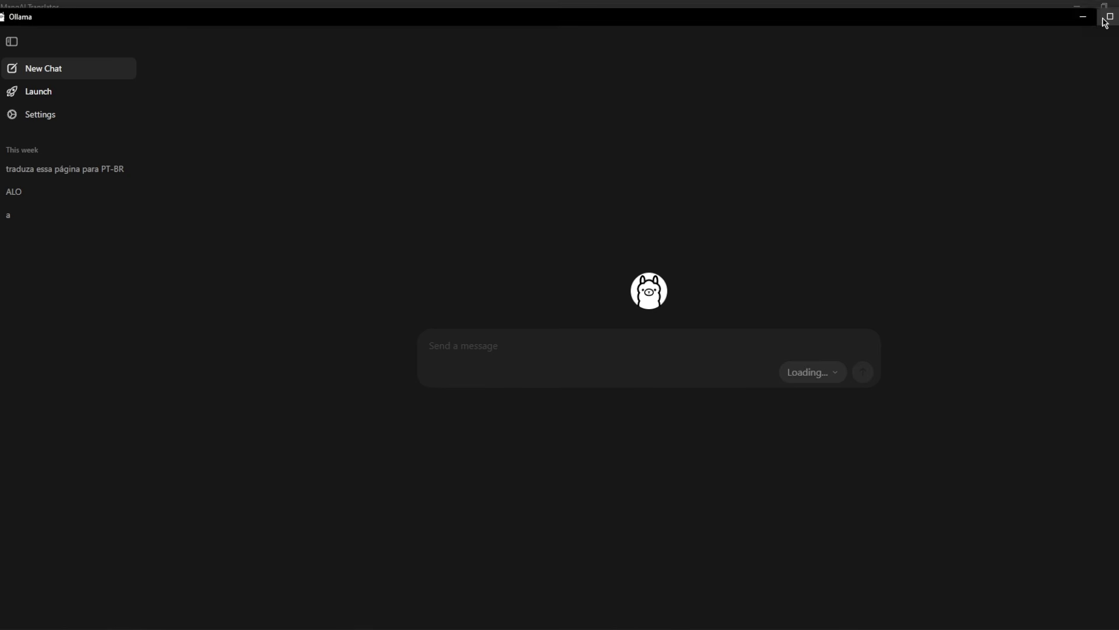
key("alt+Tab")
scroll(786, 290, "up", 4)
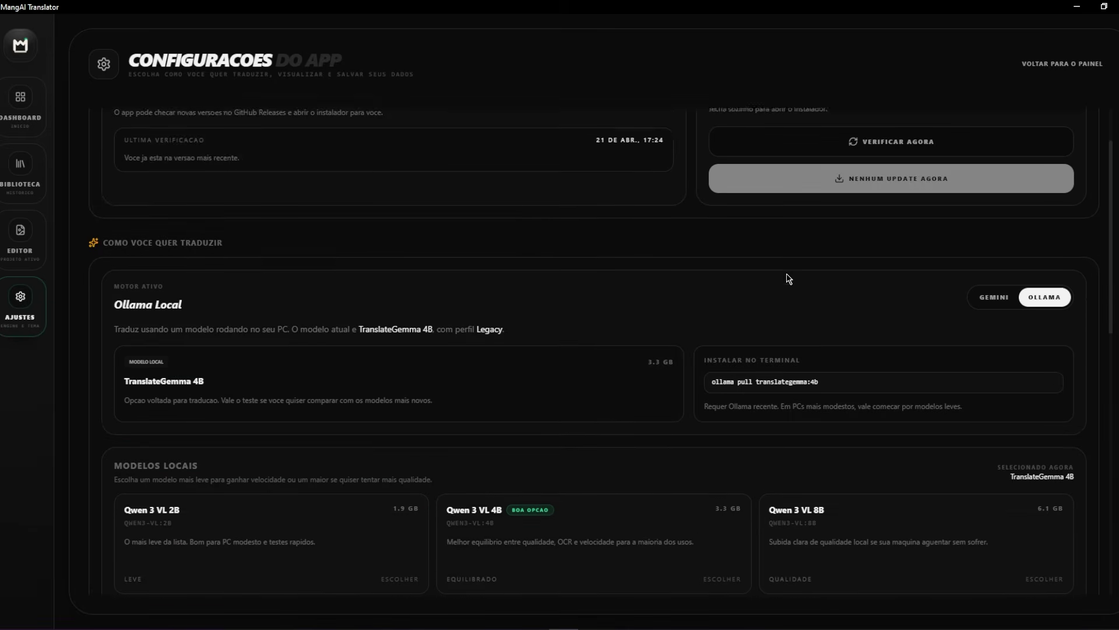
key("alt+Tab")
- Browse Ollama's list of available models and search it for "trn", leaving the chat model at qwen3-vl:2b
left_click(804, 360)
left_click(395, 286)
left_click(807, 369)
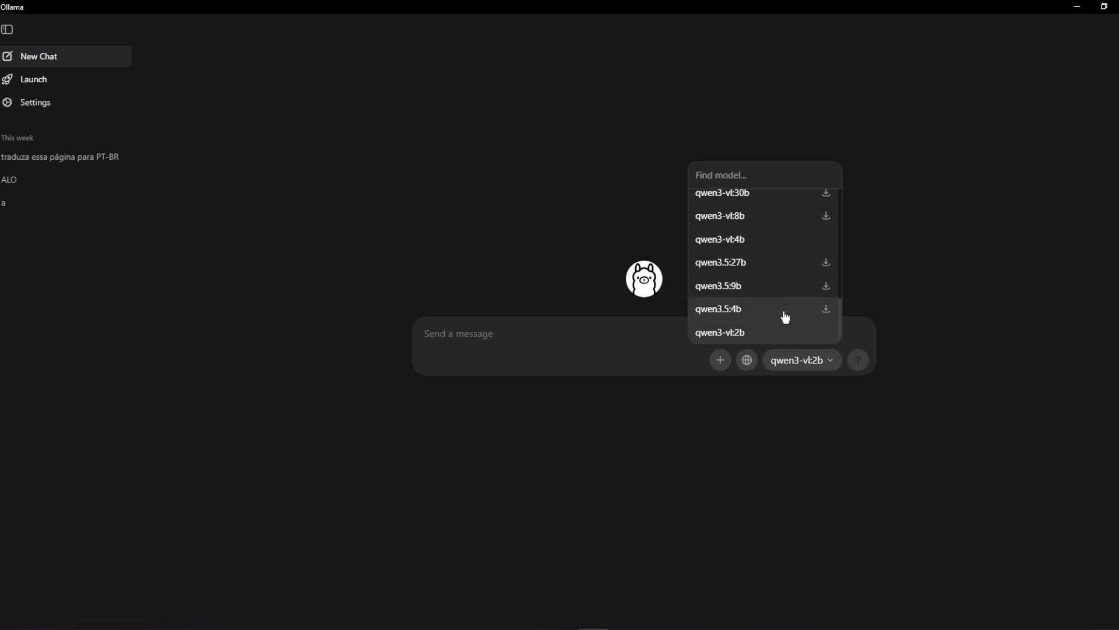
scroll(765, 268, "up", 5)
scroll(775, 245, "down", 3)
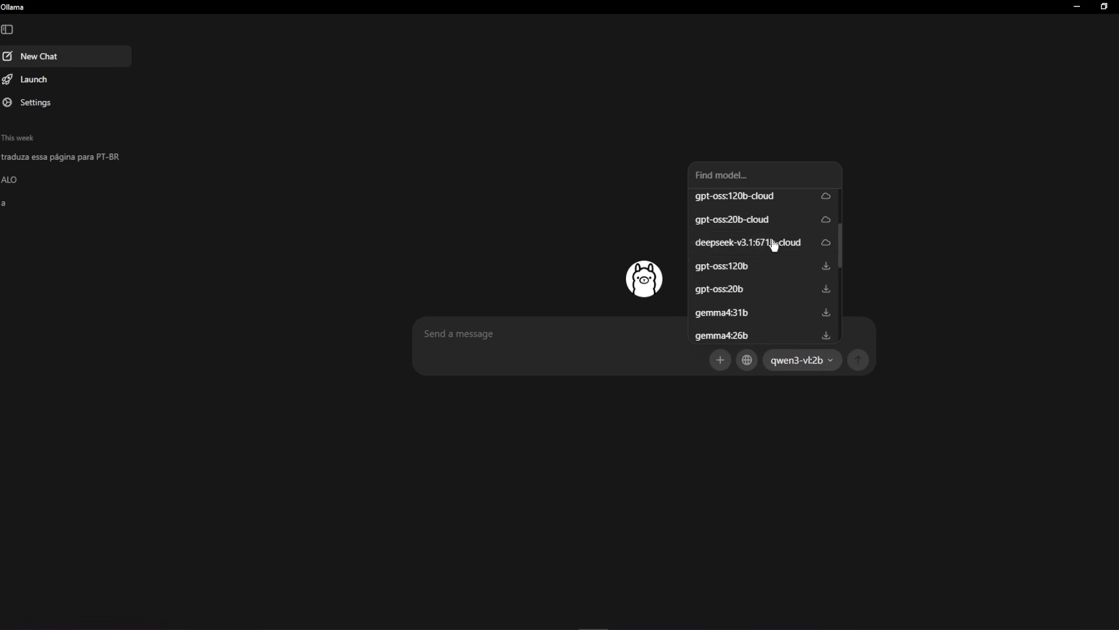
type("trn")
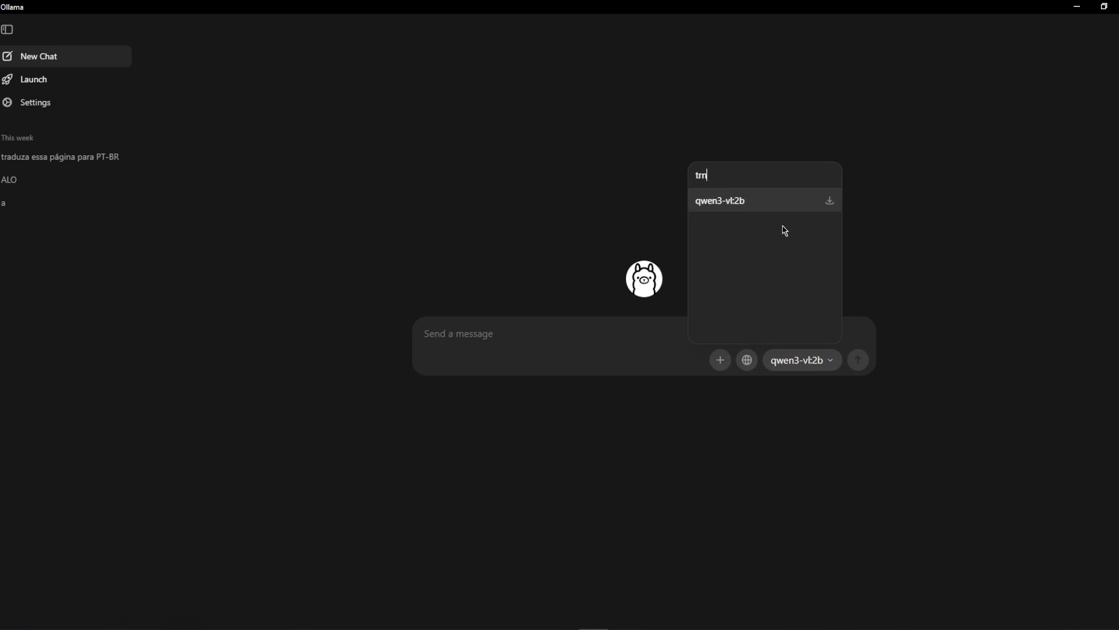
key("ctrl+BackSpace")
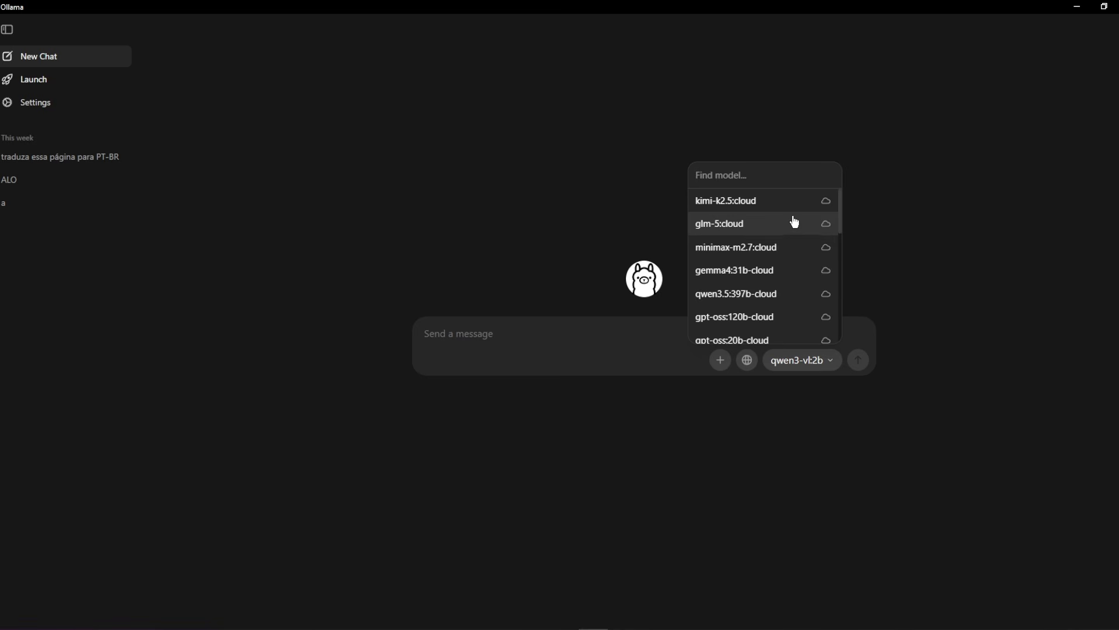
scroll(789, 238, "down", 3)
key("Escape")
- Return to MangAI Translator and examine the terminal install command "ollama pull translategemma:4b" for the selected model
key("alt+Tab")
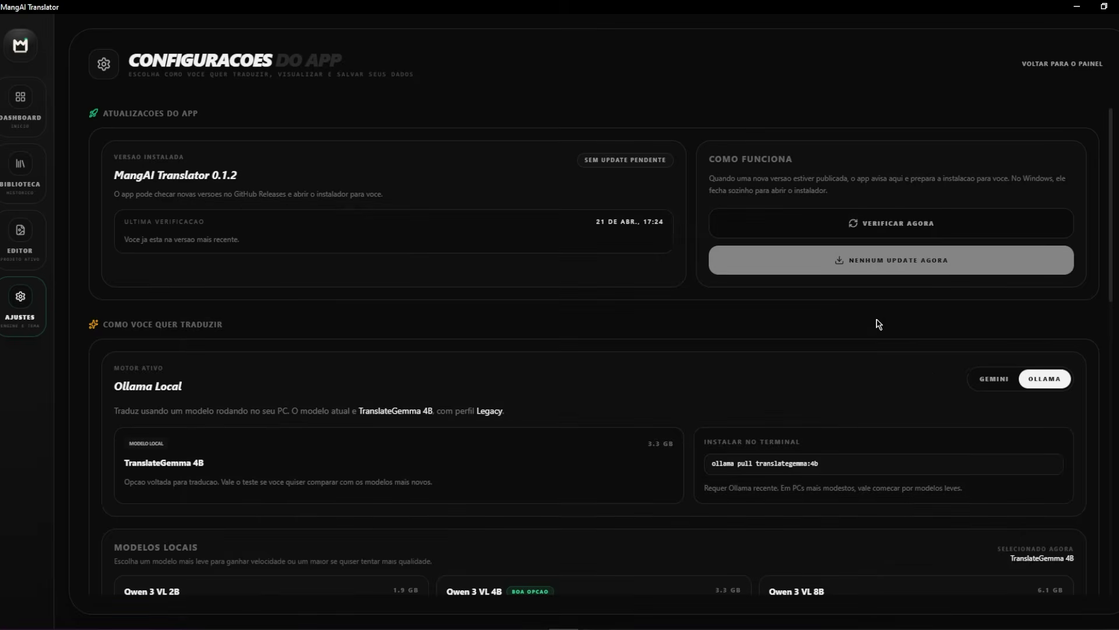
scroll(834, 335, "down", 2)
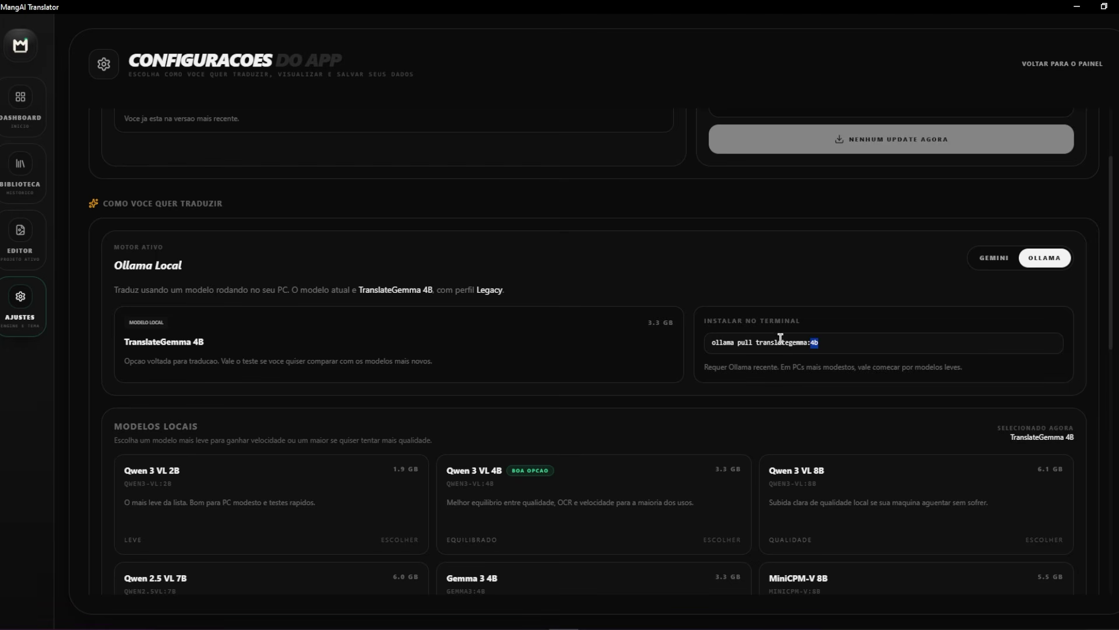
left_click(714, 342)
left_click(751, 382)
double_click(728, 343)
left_click(728, 344)
scroll(598, 390, "down", 1)
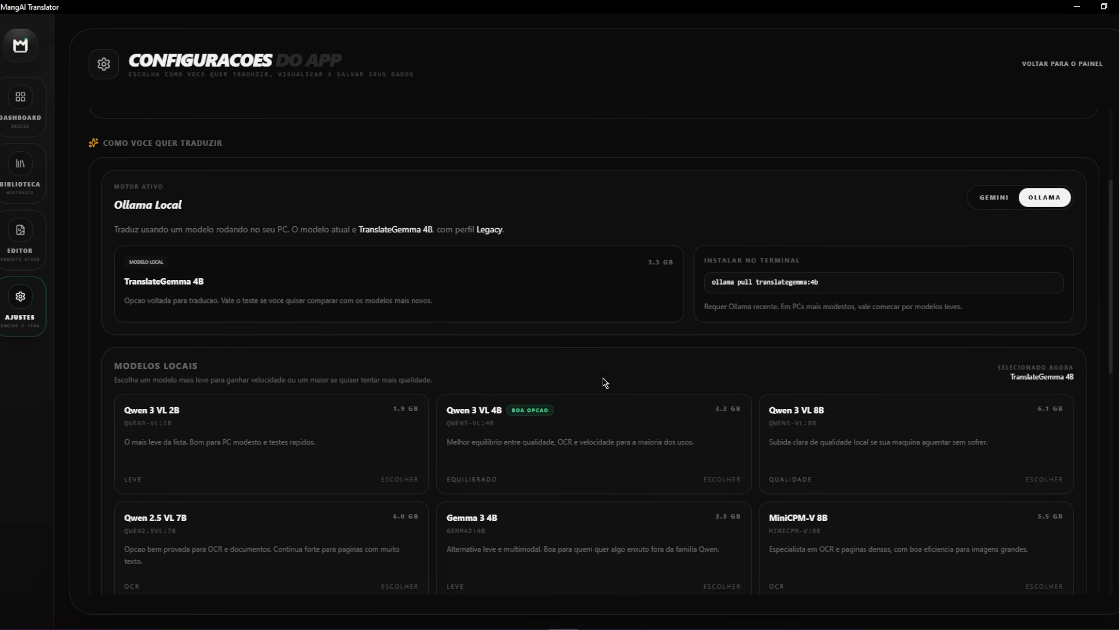
scroll(570, 552, "down", 1)
- Check the model selector in Ollama once more and return to the MangAI Translator dashboard
key("alt+Tab")
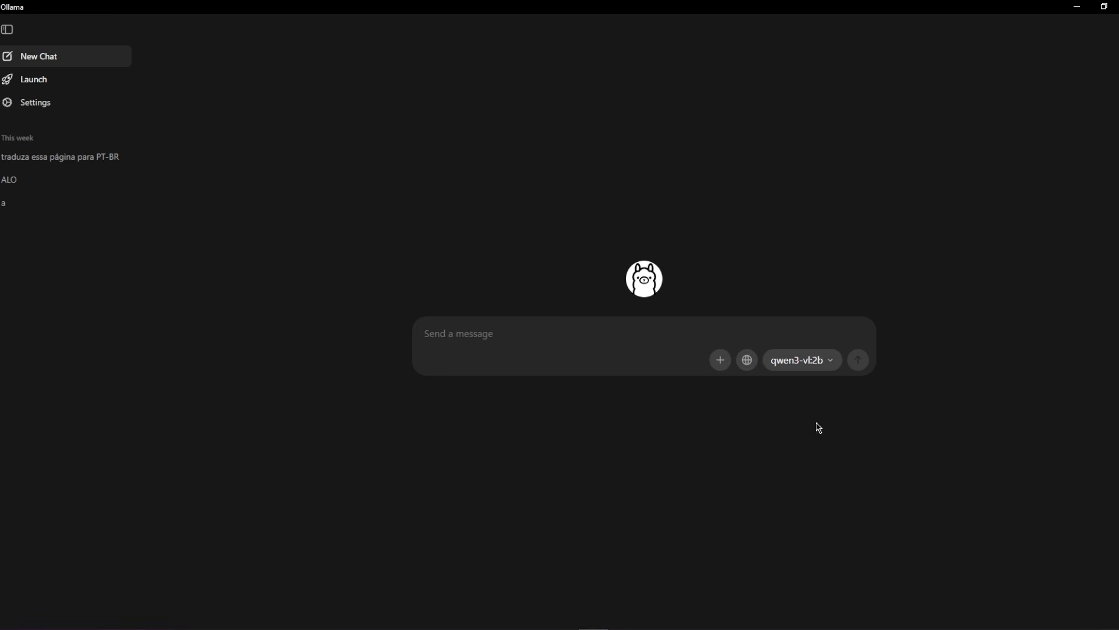
left_click(813, 360)
left_click(814, 362)
left_click(588, 626)
left_click(20, 98)
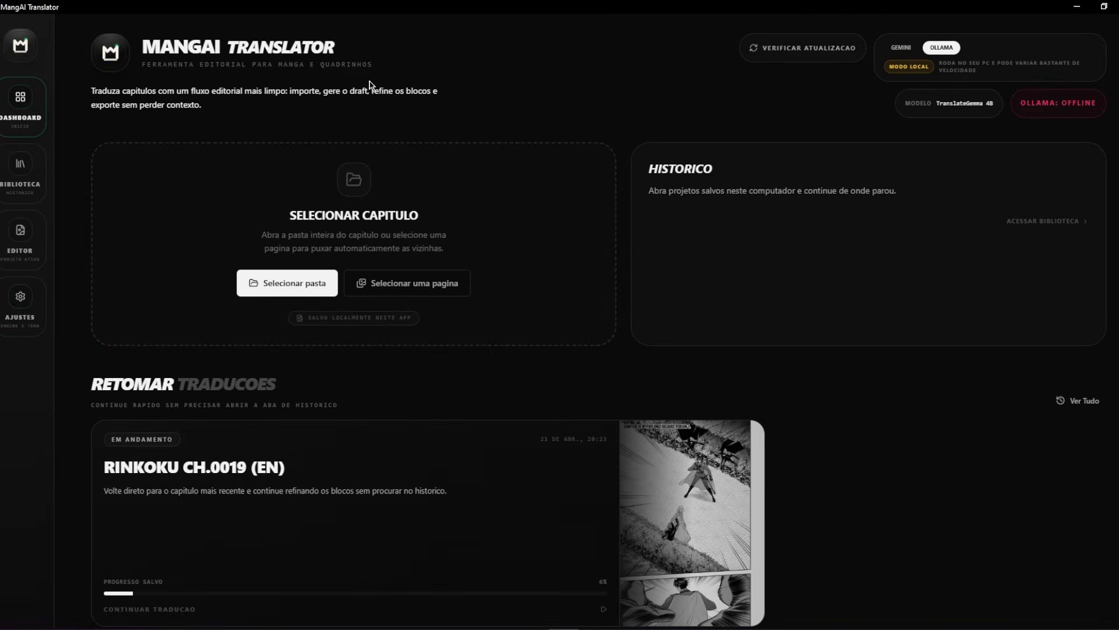
- View the Ollama app's settings, close them and switch back to the MangAI Translator dashboard
key("alt+Tab")
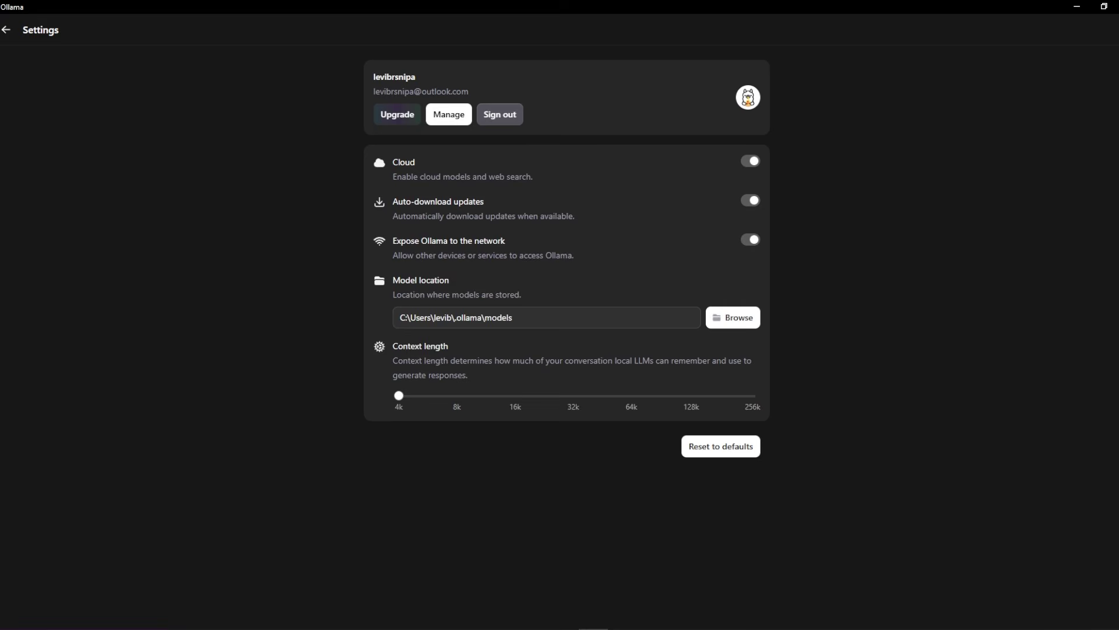
key("Escape")
key("alt+Tab")
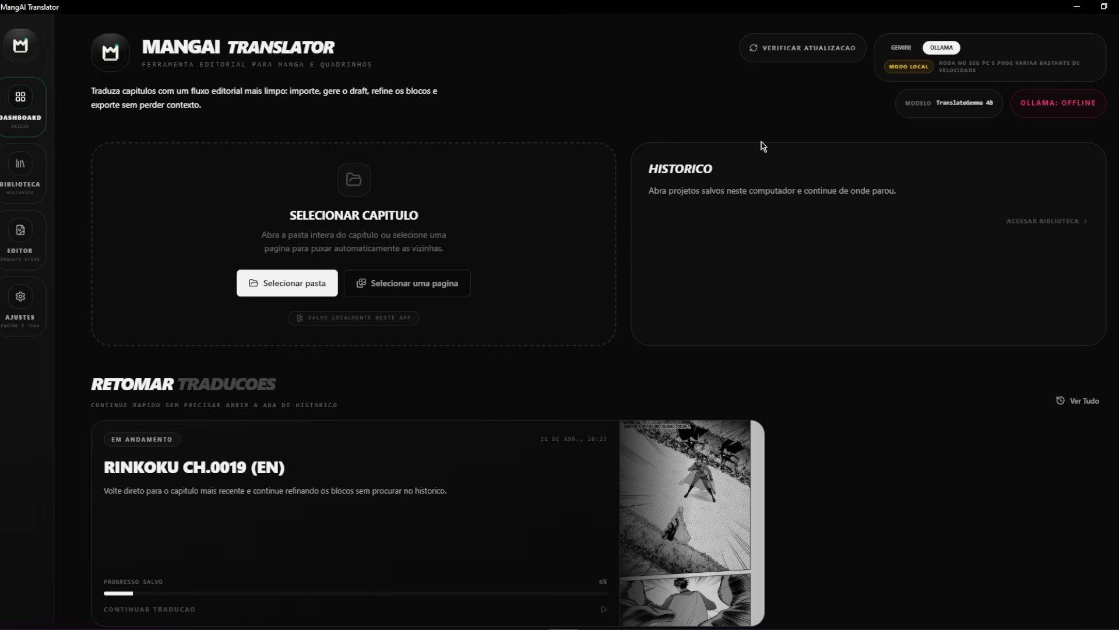
- Set the local model to Qwen 3 VL 2B in the app settings and check the Ollama status and model on the dashboard
left_click(21, 303)
scroll(559, 392, "down", 3)
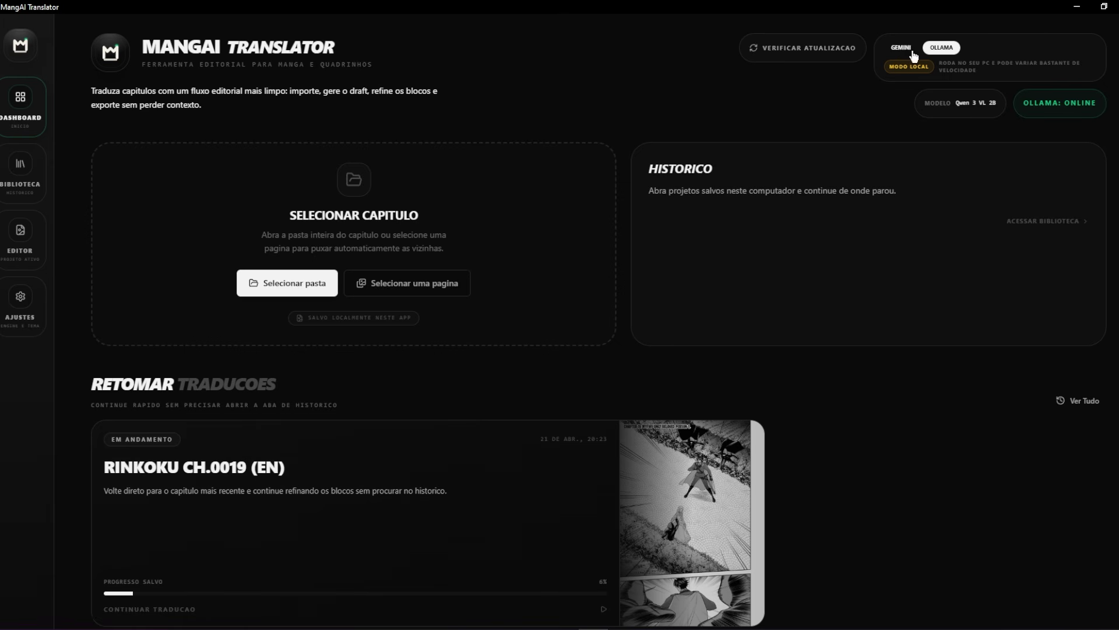
double_click(1048, 102)
double_click(1079, 102)
left_click(931, 103)
- Reopen the app settings and review the active Ollama engine, its local models and the update section
left_click(21, 315)
scroll(256, 396, "down", 4)
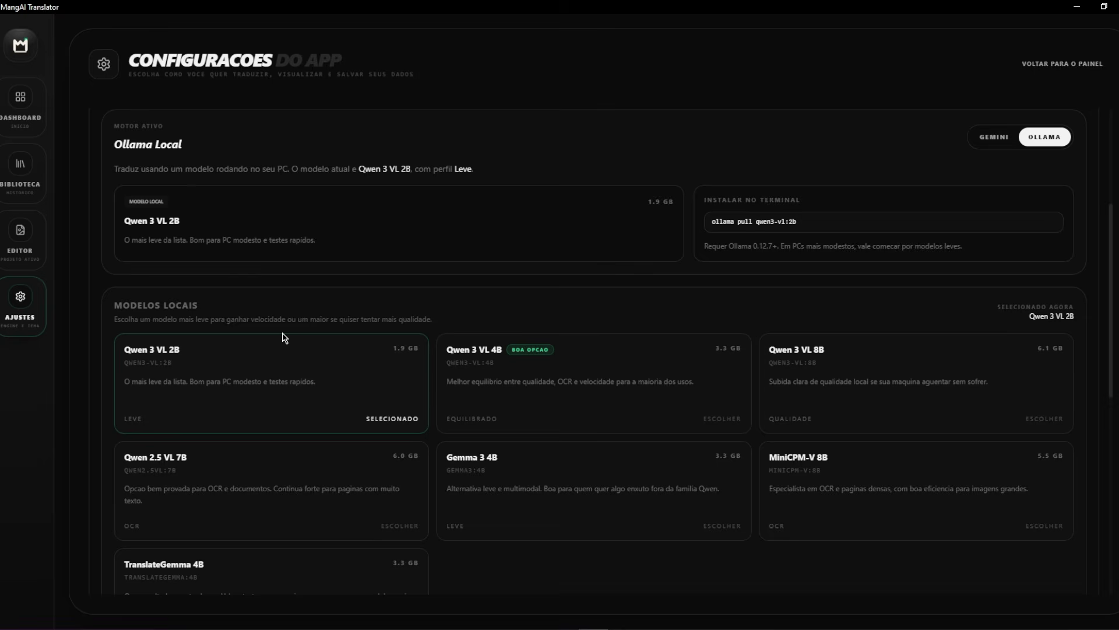
scroll(294, 317, "up", 2)
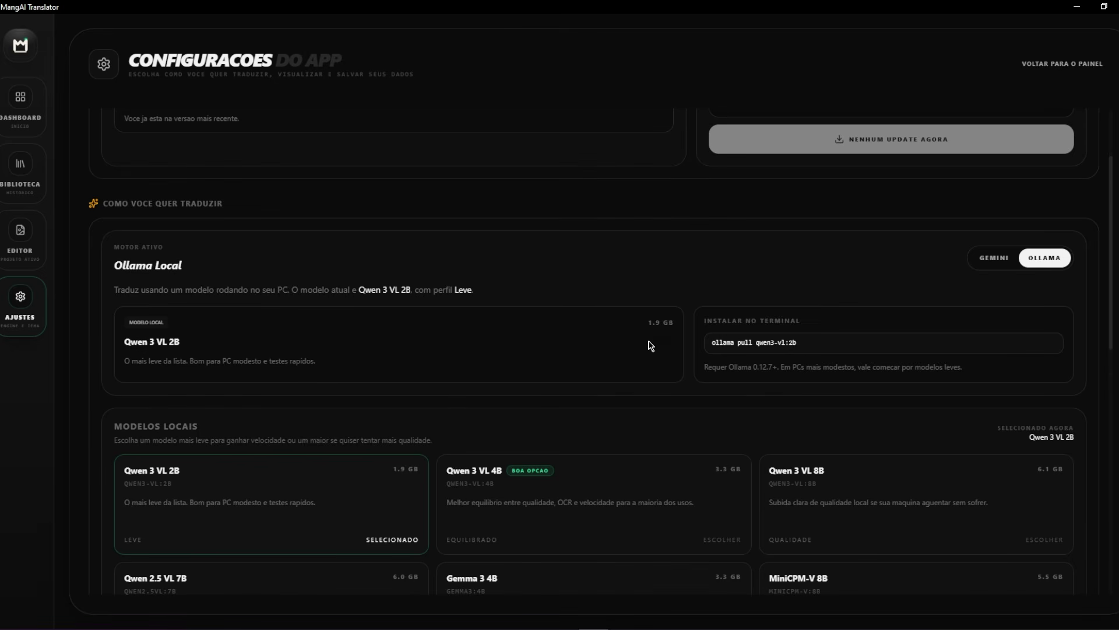
scroll(699, 373, "up", 2)
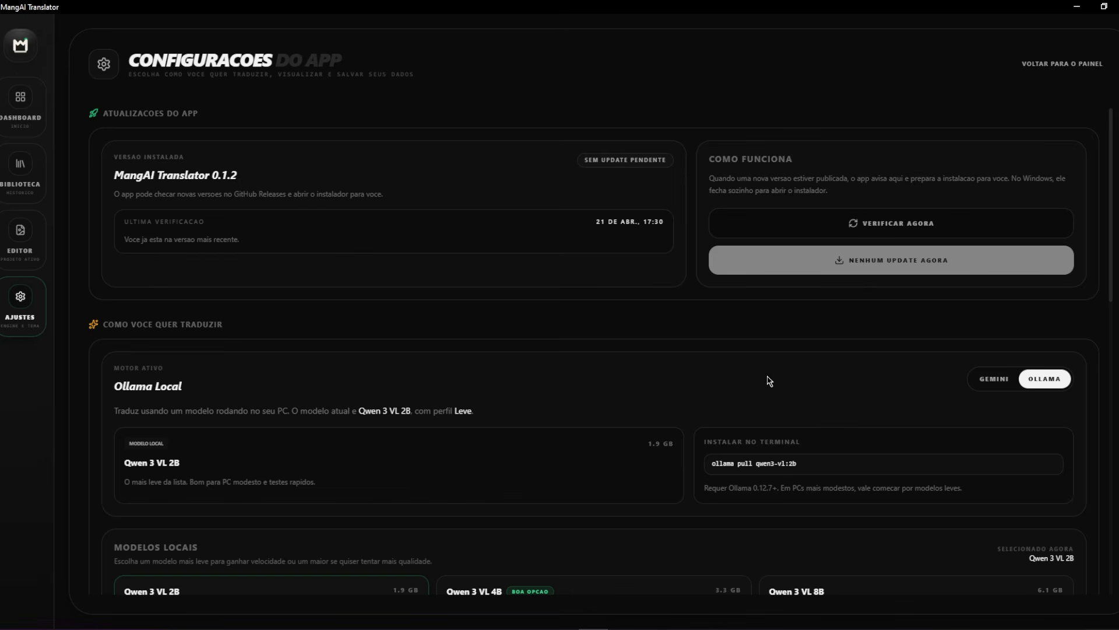
- Toggle the translation engine to Gemini and back to Ollama in the app settings
left_click(994, 379)
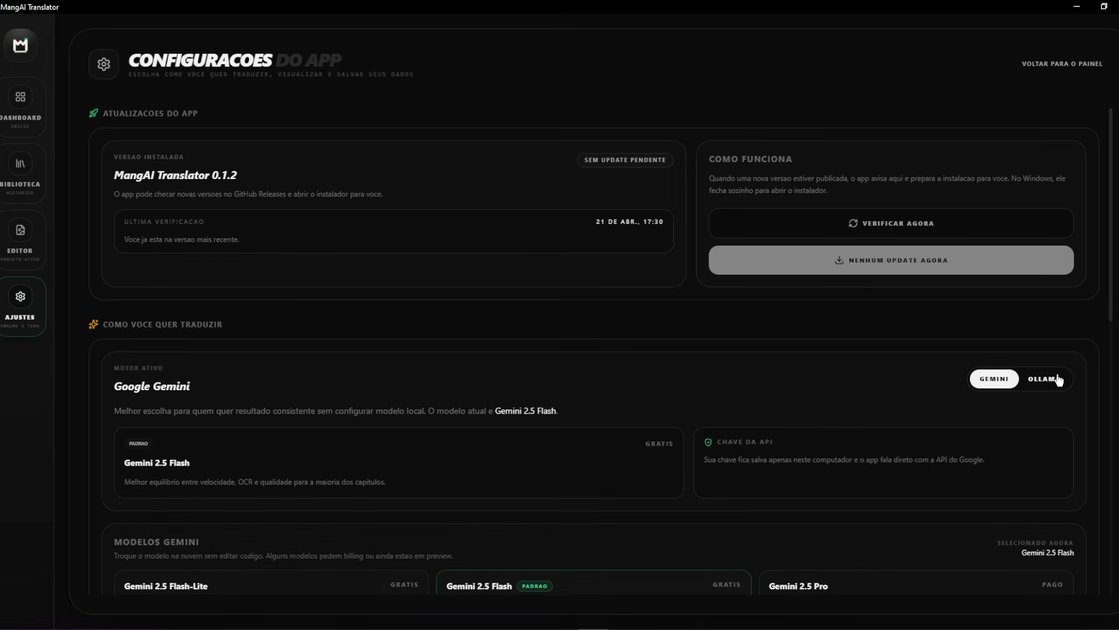
left_click(1044, 379)
scroll(490, 295, "down", 5)
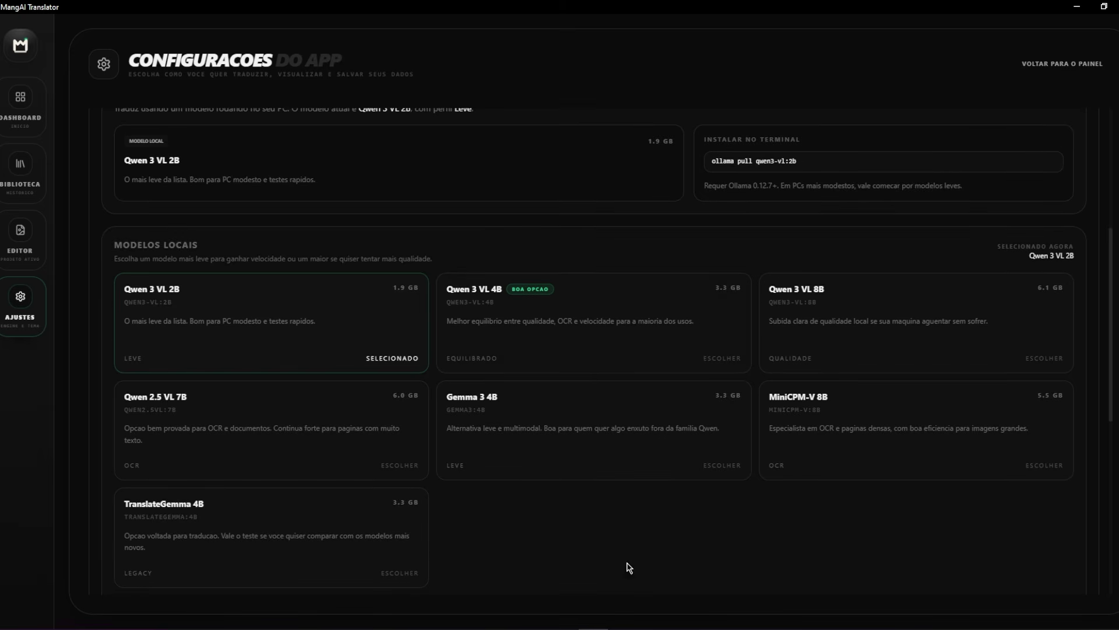
- Switch to Ollama and open the saved chat "traduza essa página para PT-BR"
key("alt+Tab")
left_click(68, 156)
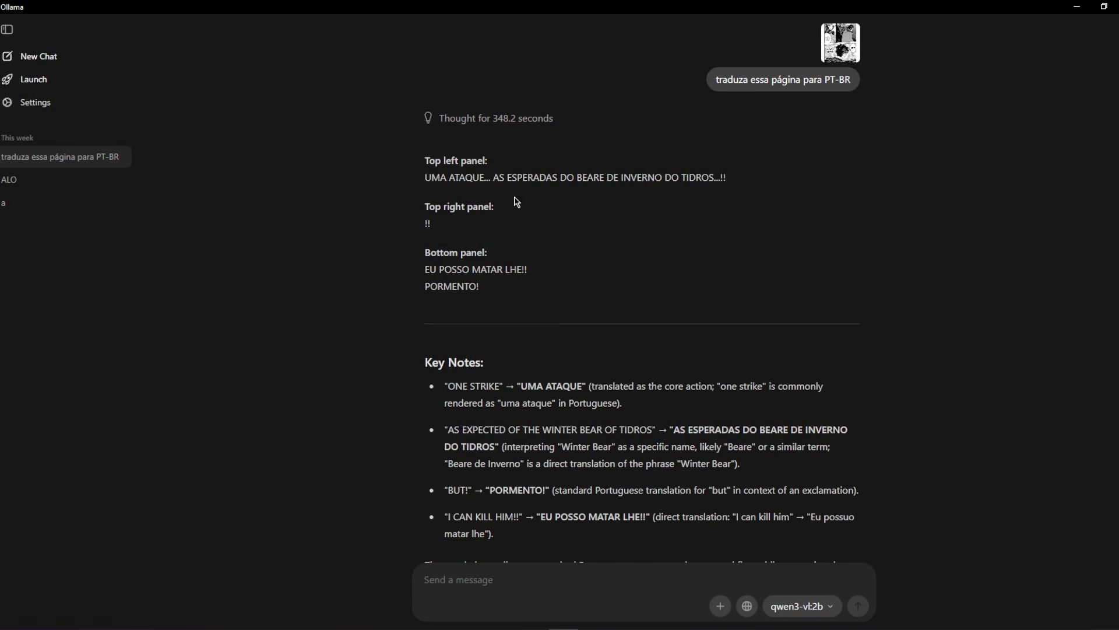
- Switch back to MangAI Translator and open the saved chapter RINKOKU CH.0019 (EN) from the library to review page 3's translation blocks
key("alt+Tab")
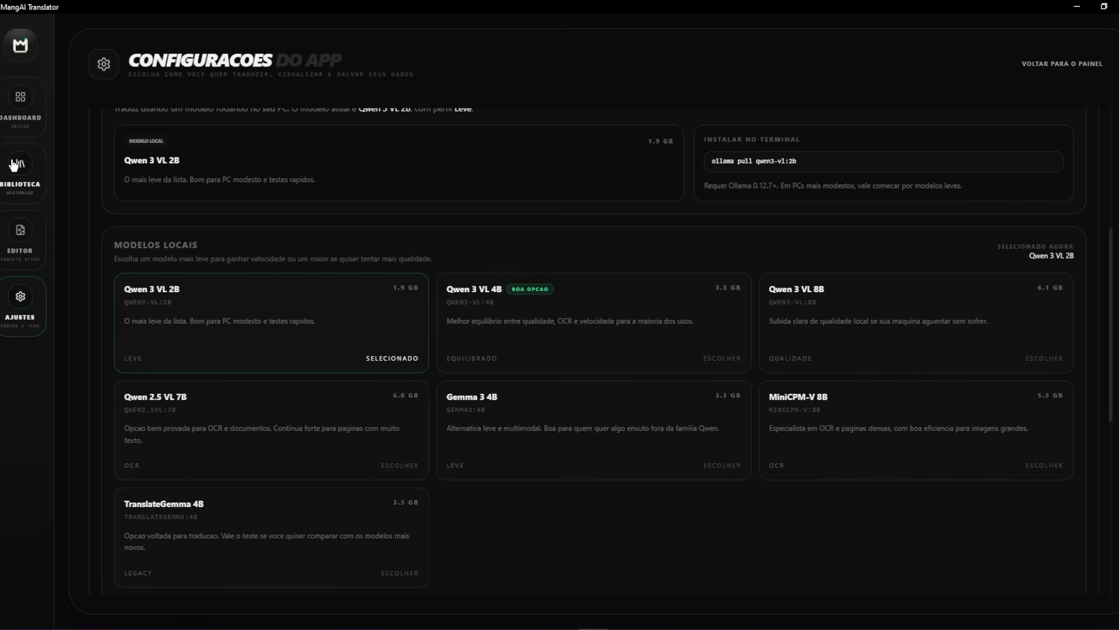
left_click(13, 165)
left_click(292, 210)
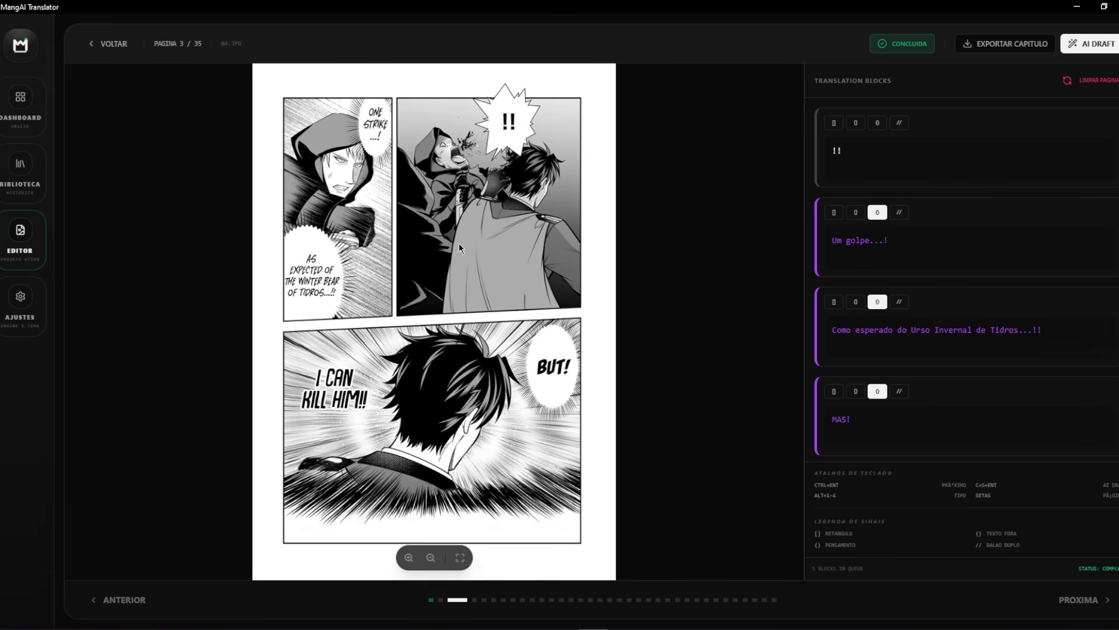
scroll(898, 384, "down", 2)
scroll(915, 338, "up", 2)
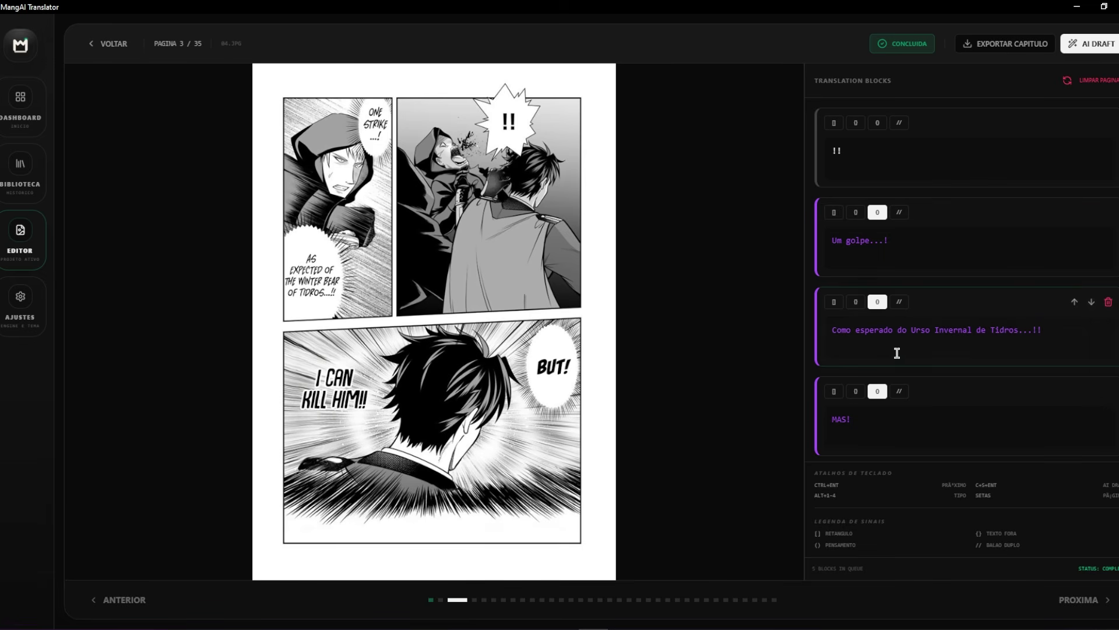
- Compare Ollama's panel-by-panel translation in the chat with the blocks for page 3 in MangAI Translator
key("alt+Tab")
key("alt+Tab")
key("alt+Tab")
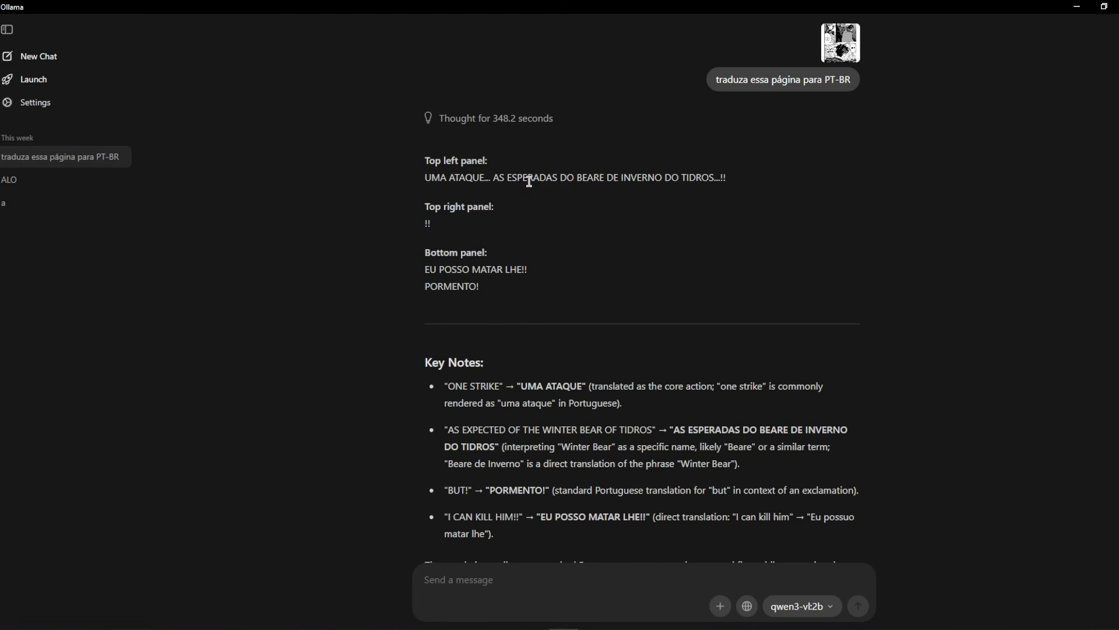
key("alt+Tab")
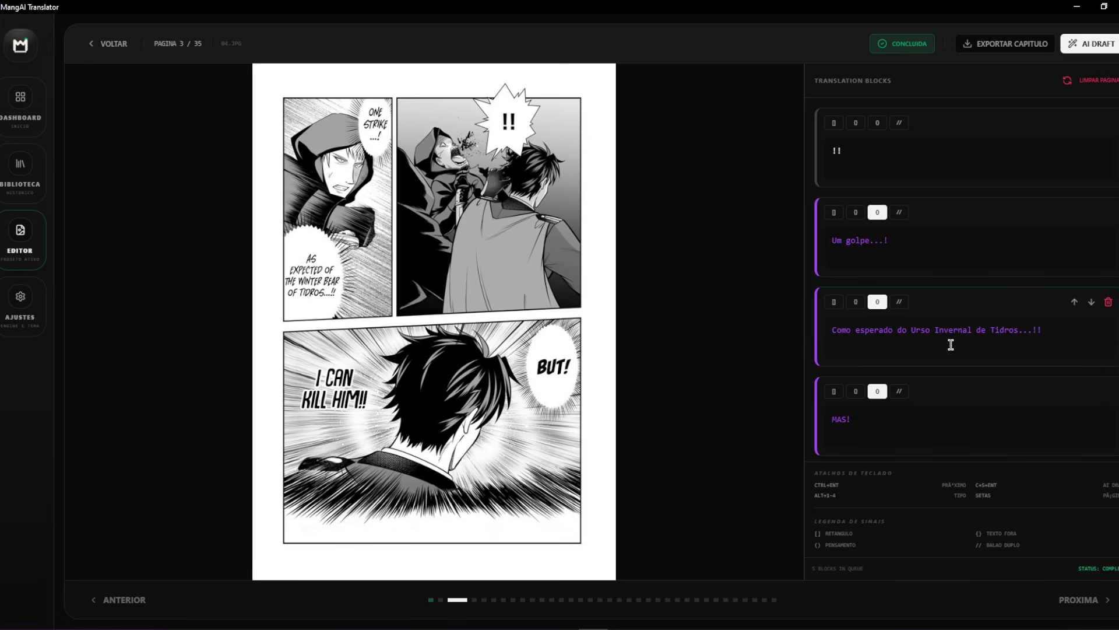
key("alt+Tab")
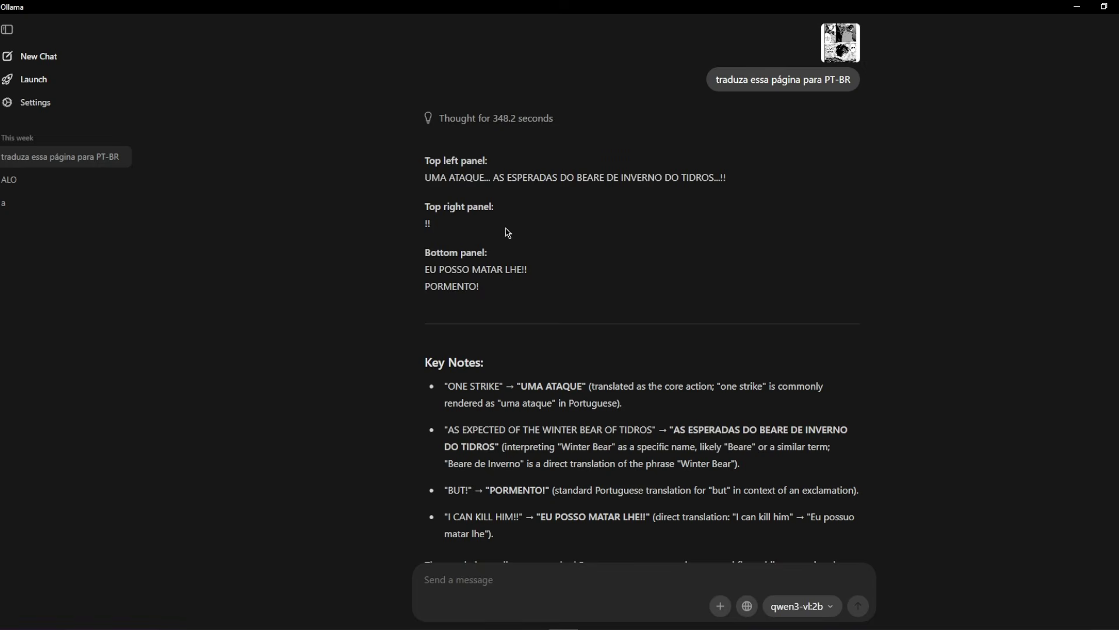
key("alt+Tab")
key("alt+Tab")
key("alt+Tab")
key("alt+Tab")
- Check the word "PORMENTO!" in Ollama's reply and key notes against the page's "MAS!" block for "BUT!"
double_click(445, 288)
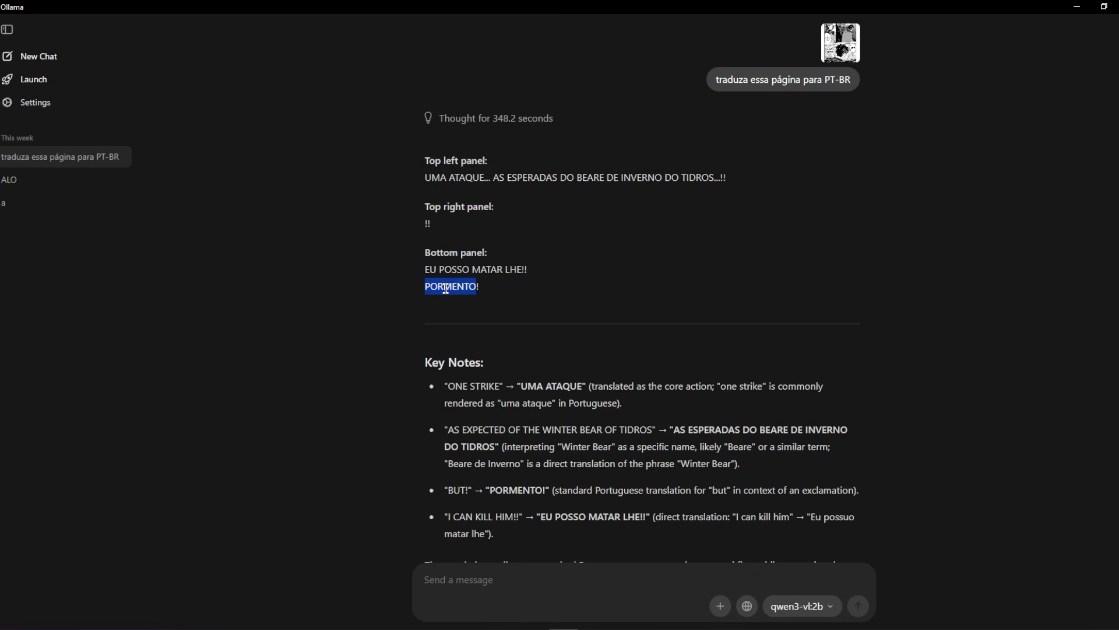
key("alt+Tab")
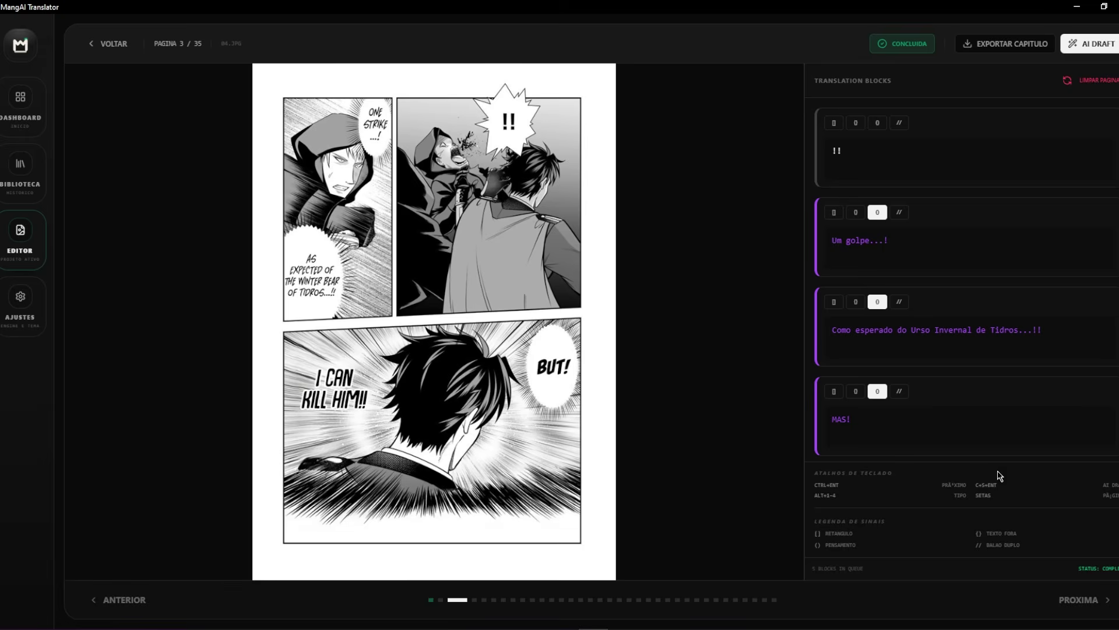
key("alt+Tab")
left_click(521, 285)
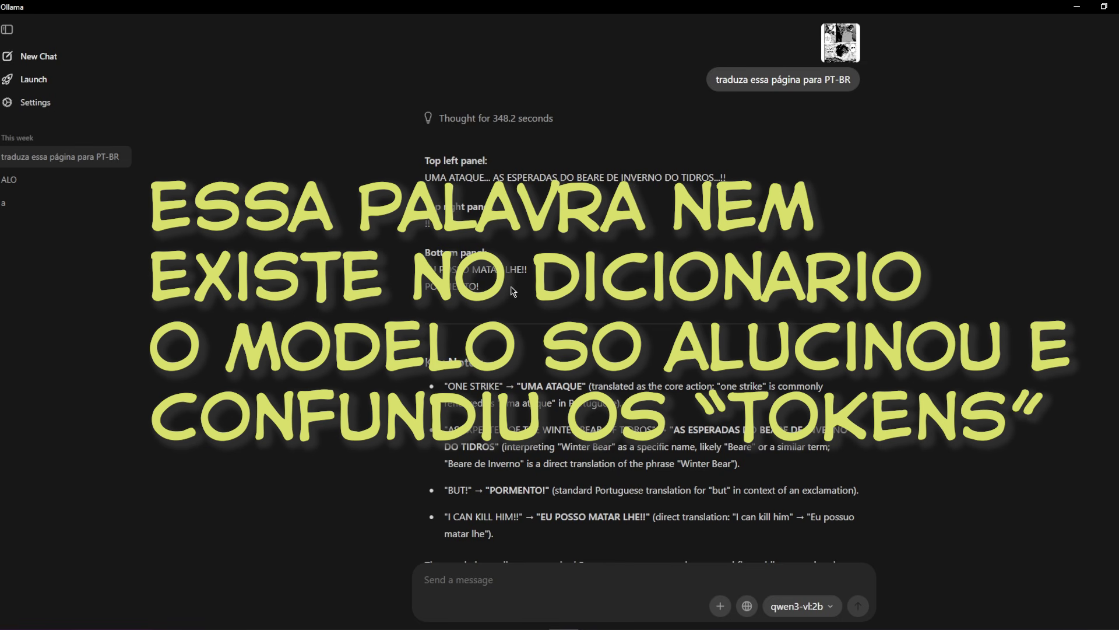
double_click(584, 429)
left_click(514, 481)
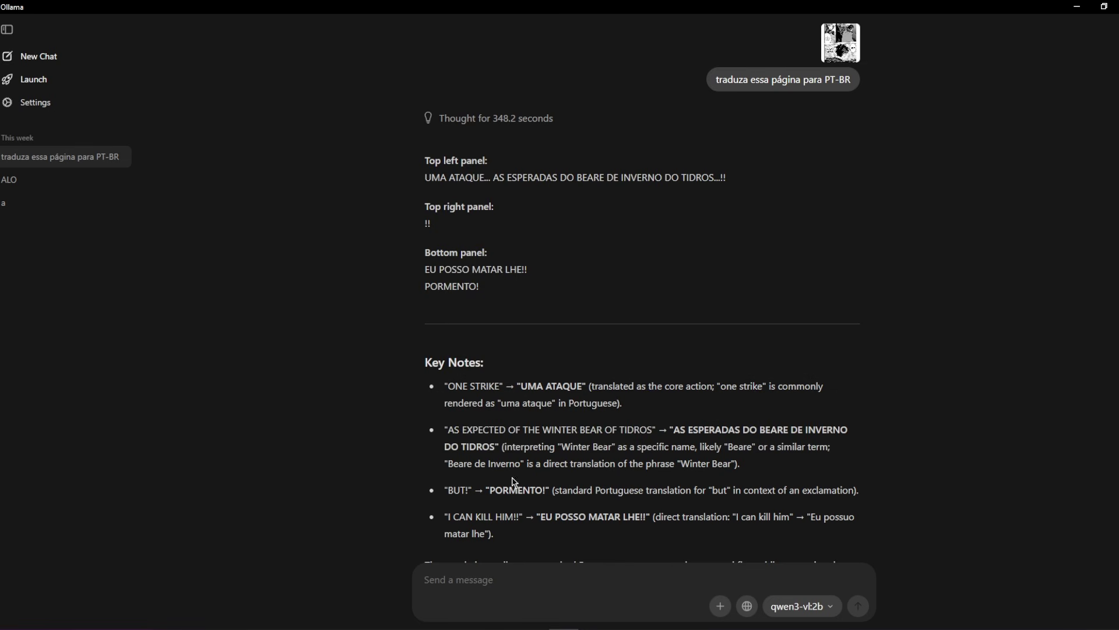
triple_click(520, 489)
left_click(537, 488)
- Check the key note for "I CAN KILL HIM!!" in the Ollama reply and return to MangAI Translator's page 3
scroll(516, 491, "down", 2)
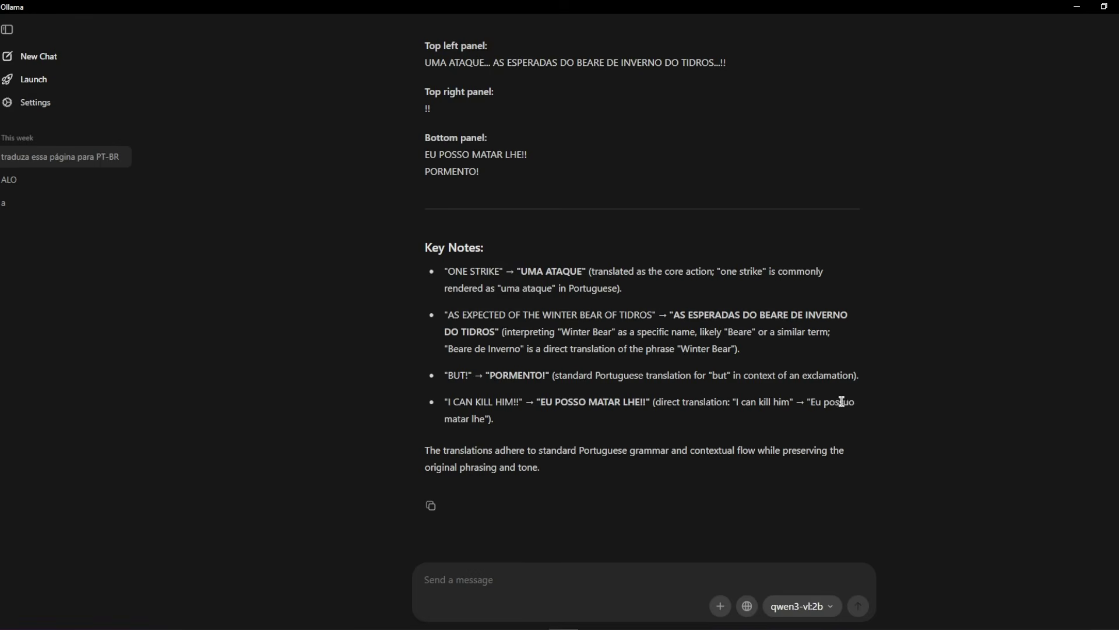
double_click(828, 404)
left_click(488, 420)
key("alt+Tab")
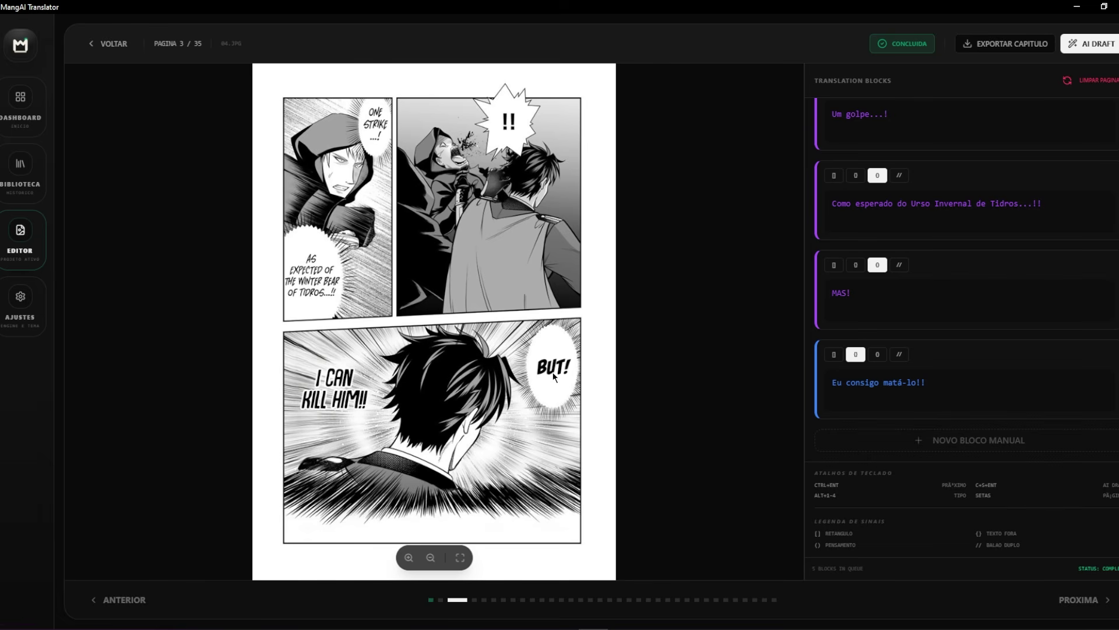
- Try the Qwen 3 VL 4B and Gemma 3 4B local models in the app settings and select TranslateGemma 4B
left_click(20, 303)
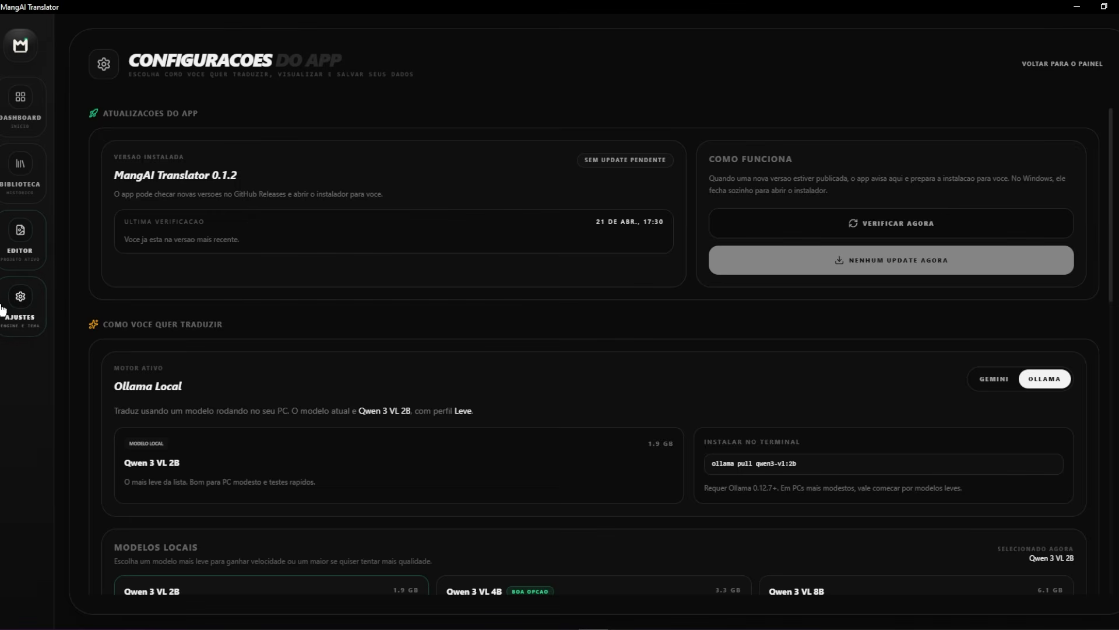
scroll(185, 403, "down", 2)
left_click(359, 422)
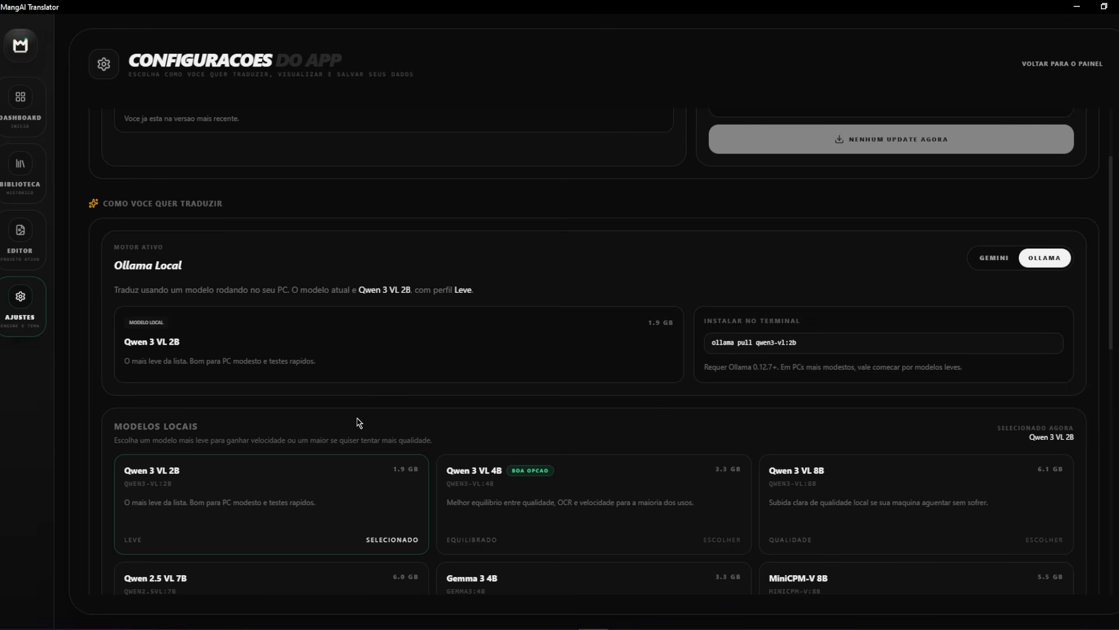
scroll(360, 411, "down", 2)
left_click(523, 372)
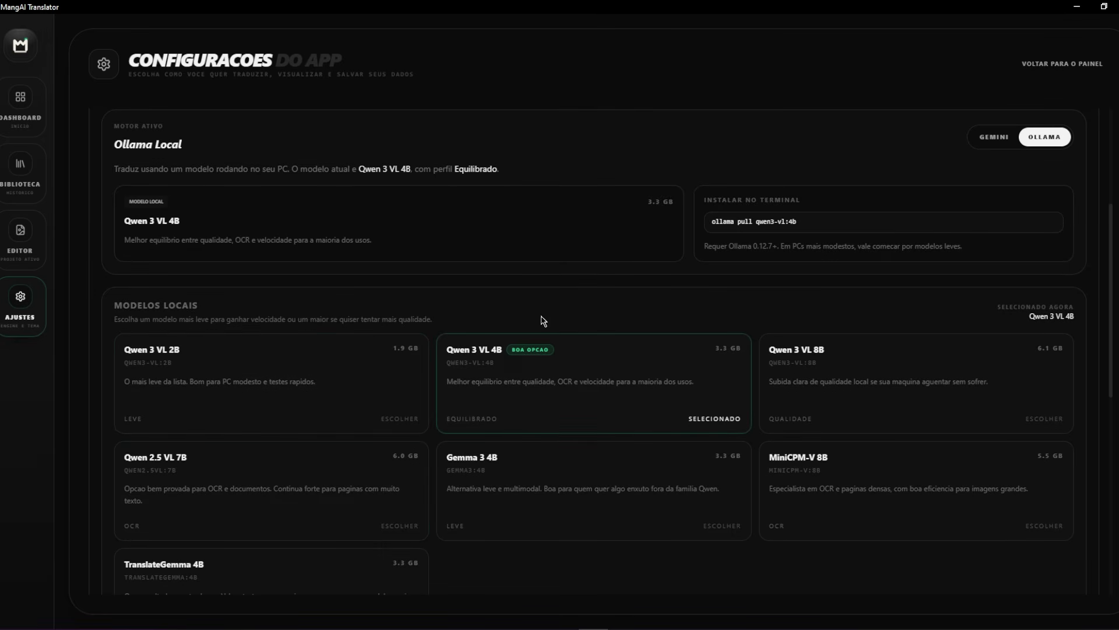
scroll(572, 319, "down", 1)
left_click(288, 548)
left_click(575, 425)
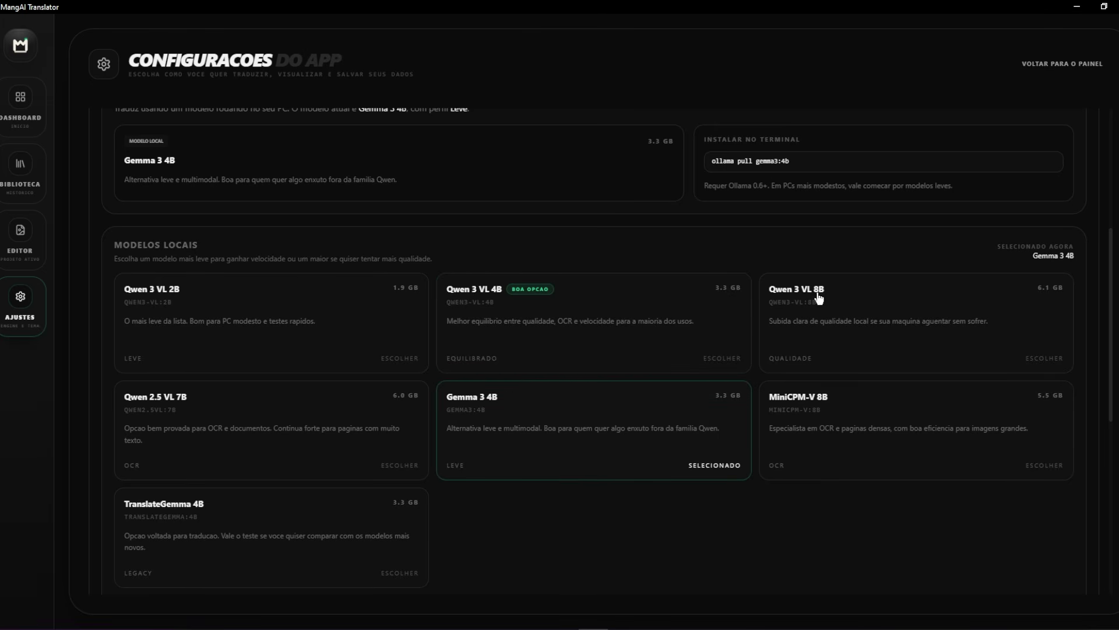
scroll(854, 530, "down", 2)
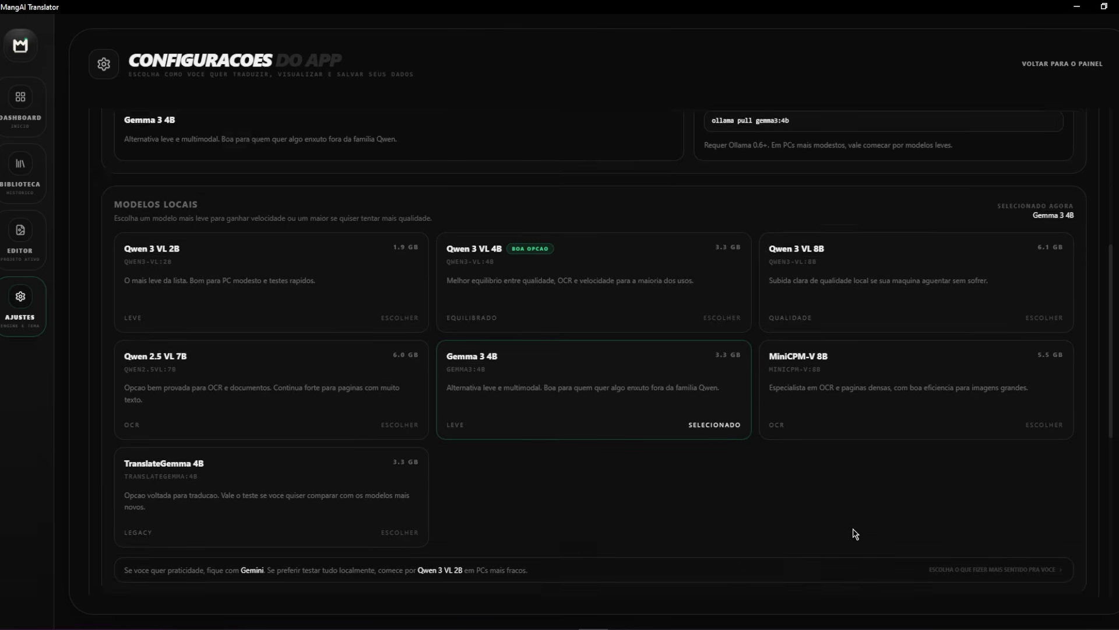
left_click(179, 396)
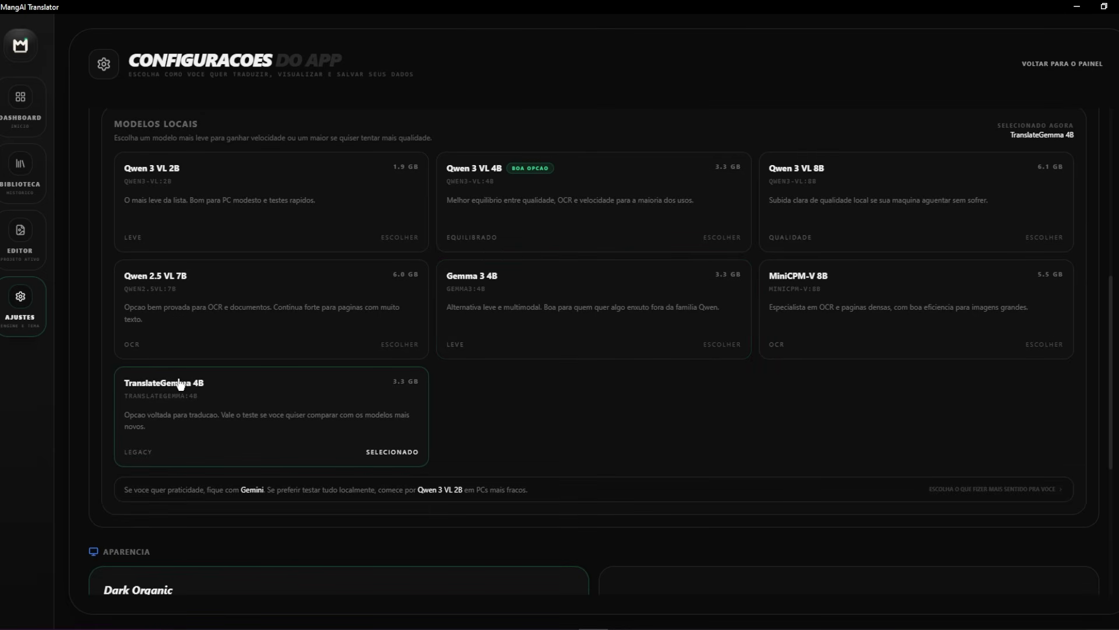
- Set the translation engine to Gemini and review its available models
scroll(146, 411, "up", 2)
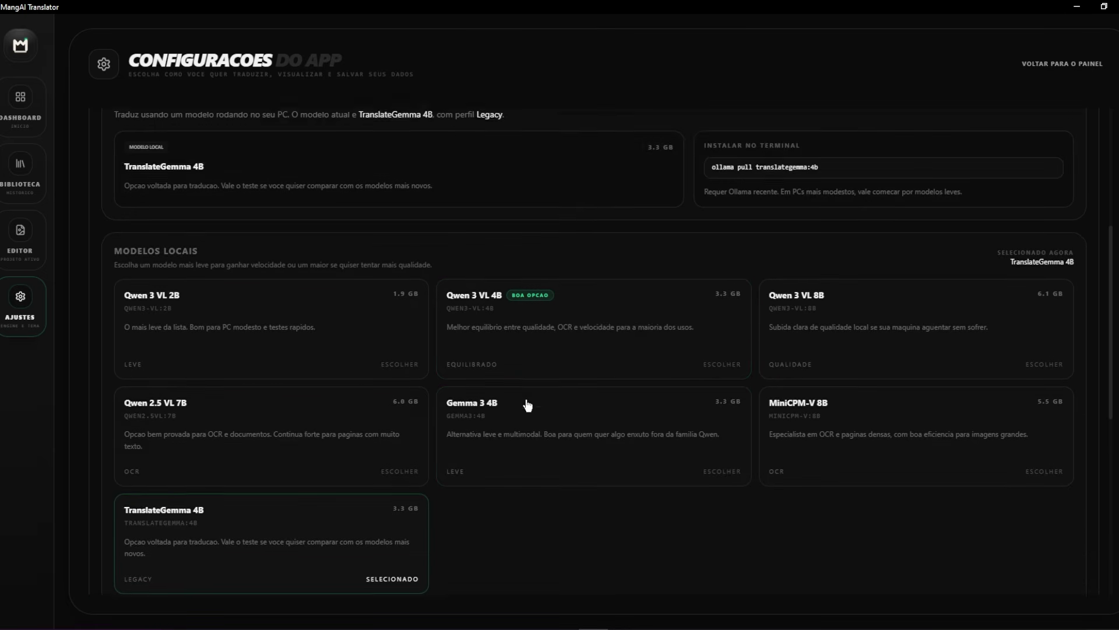
scroll(760, 300, "up", 5)
left_click(994, 378)
scroll(657, 315, "down", 5)
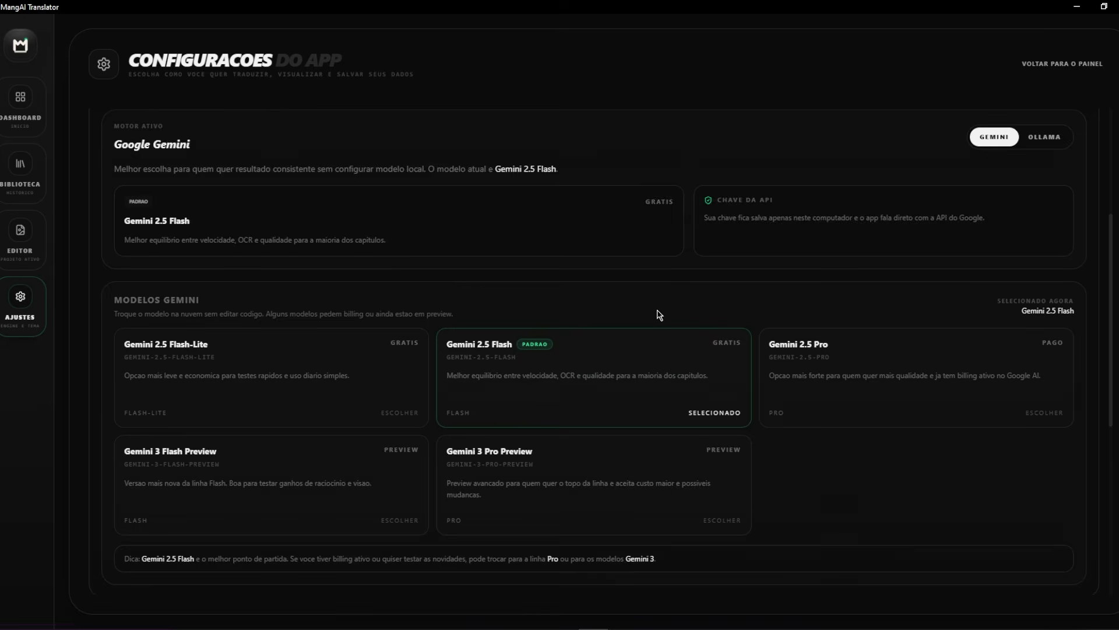
scroll(623, 402, "up", 1)
scroll(623, 402, "up", 3)
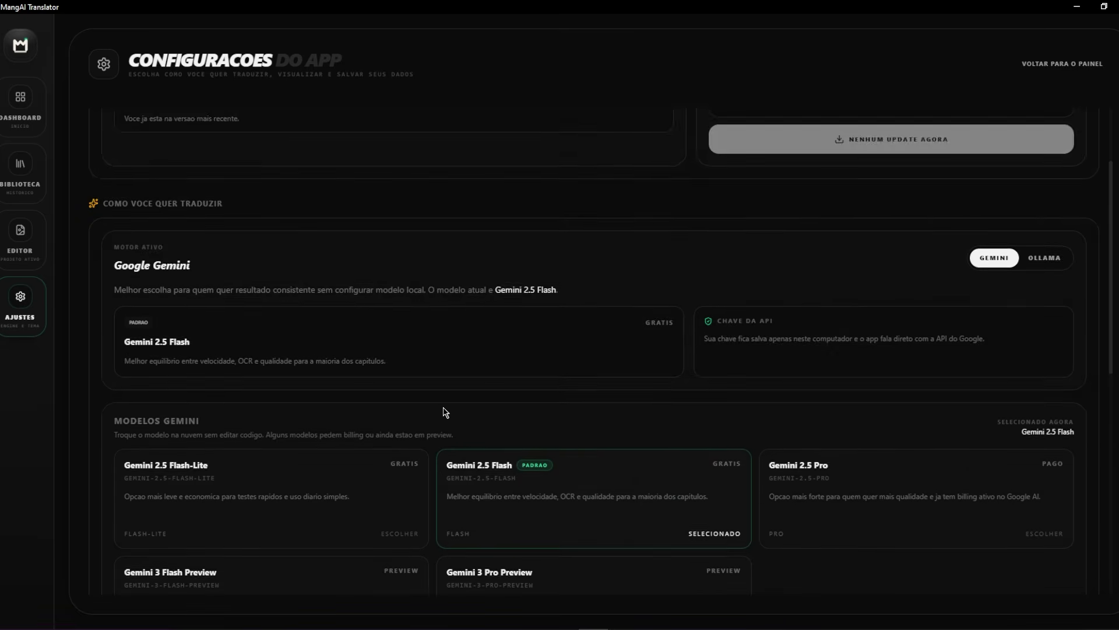
scroll(524, 362, "down", 1)
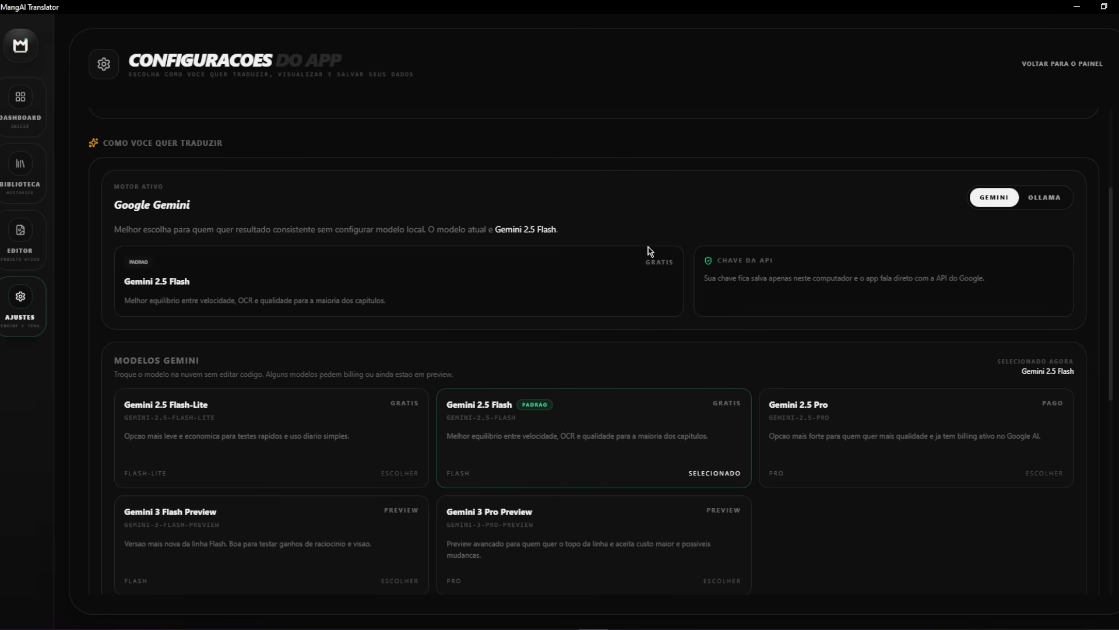
- Try the Paper Light theme and return the appearance to Dark Organic
scroll(649, 250, "down", 7)
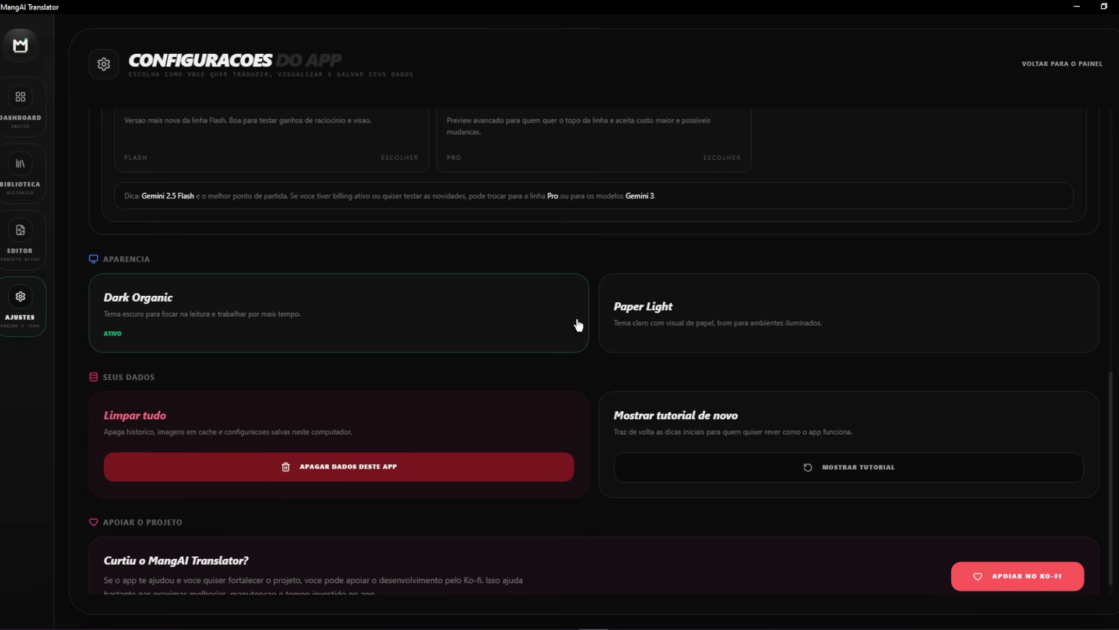
left_click(622, 314)
left_click(497, 321)
scroll(184, 432, "down", 1)
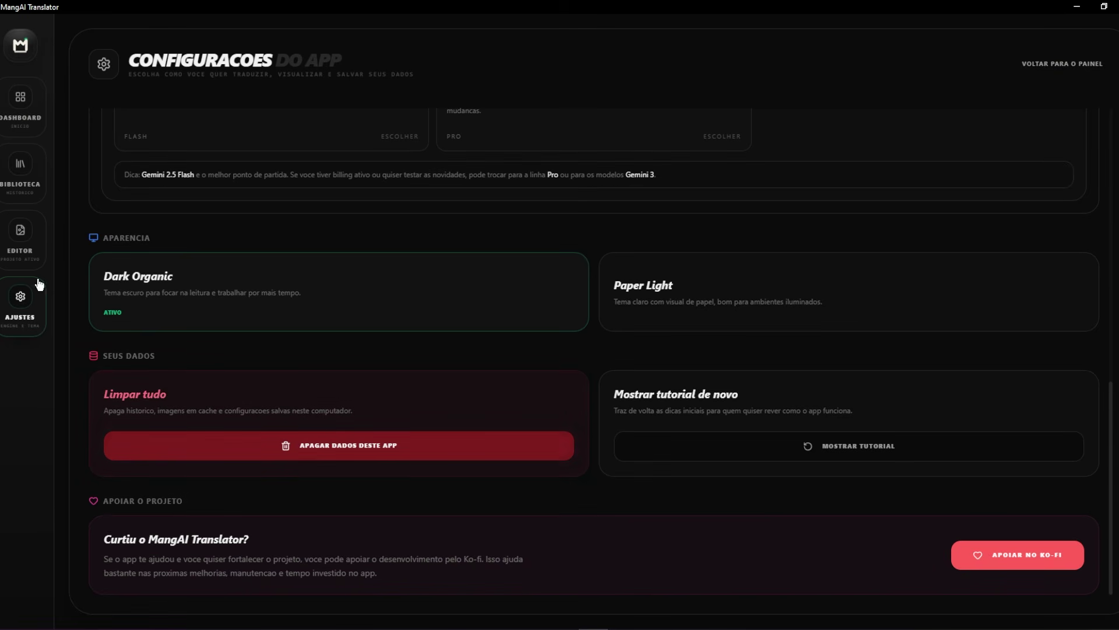
- Revisit the editor, library and dashboard, and open RINKOKU CH.0019 (EN) from the dashboard before returning there
left_click(24, 228)
left_click(20, 170)
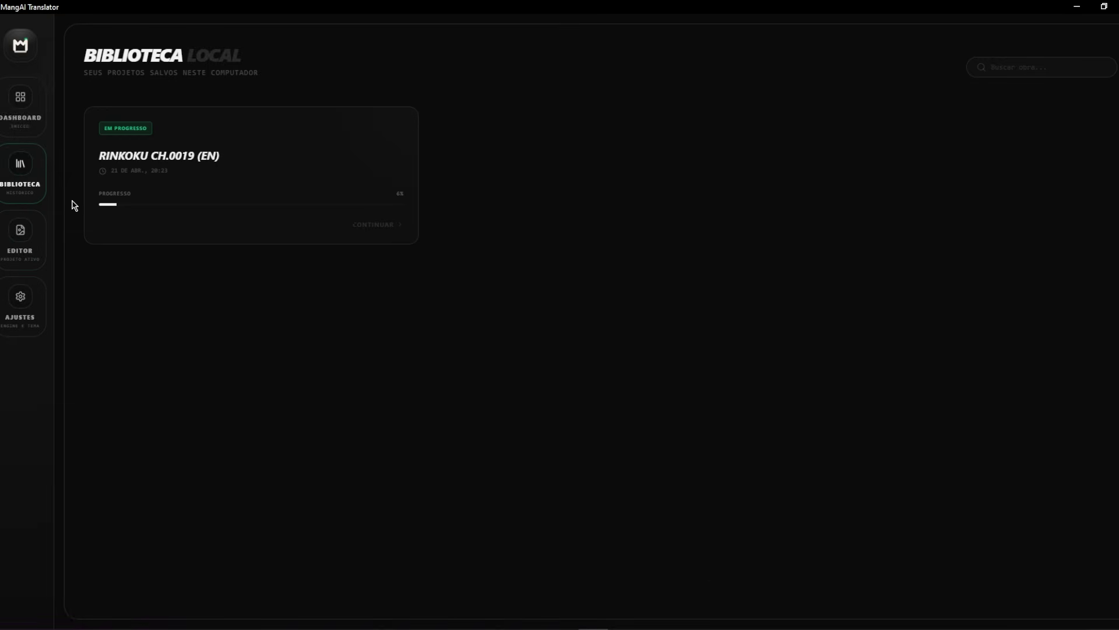
left_click(15, 114)
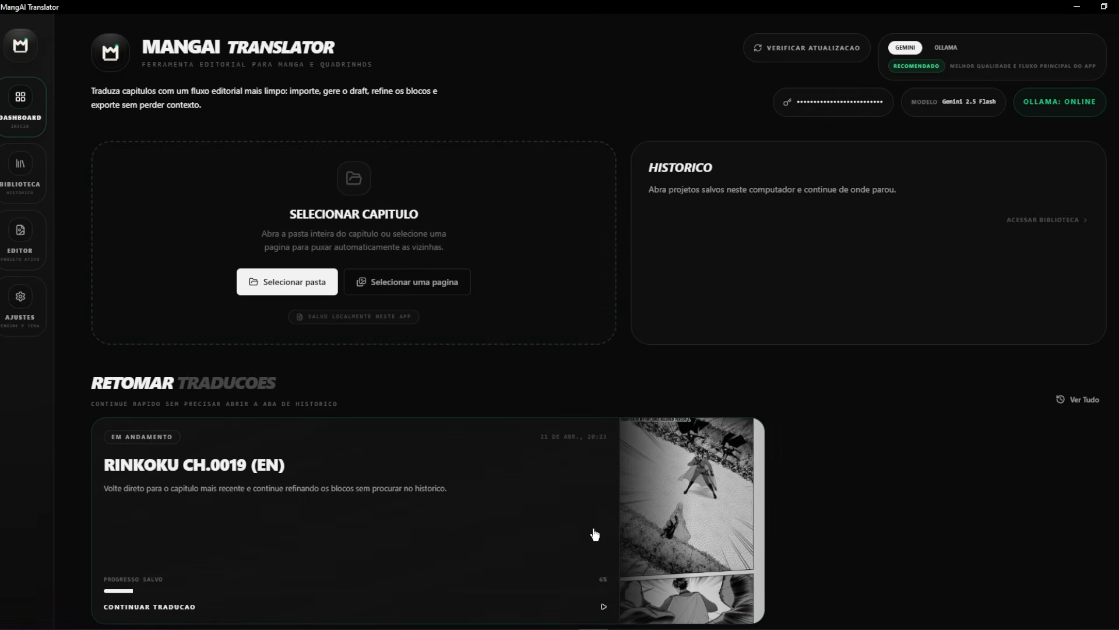
scroll(163, 398, "down", 1)
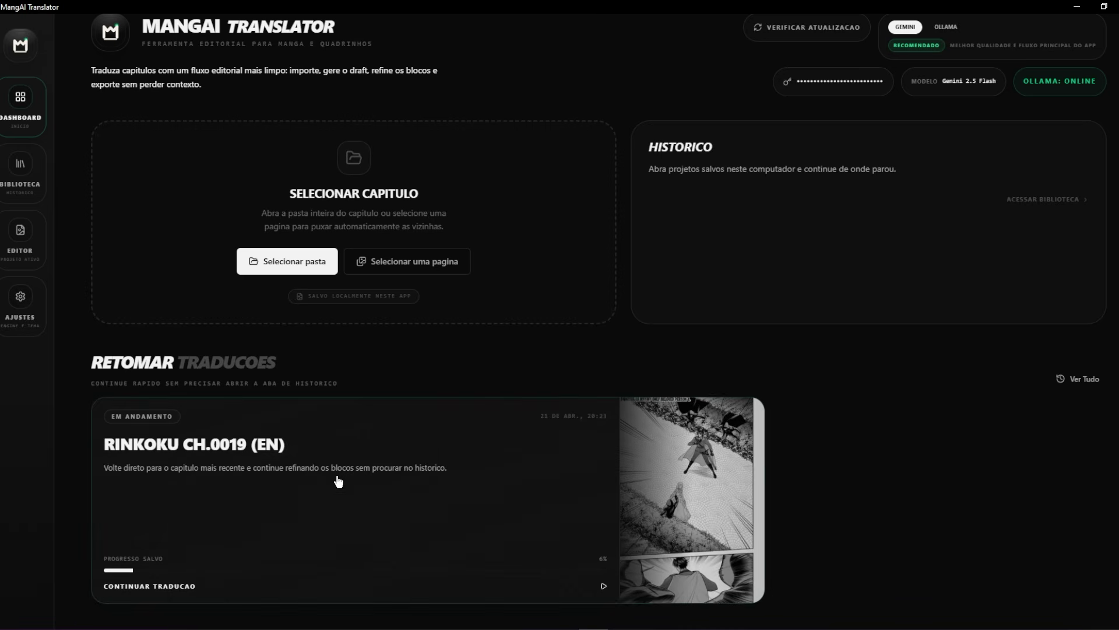
left_click(642, 514)
left_click(20, 113)
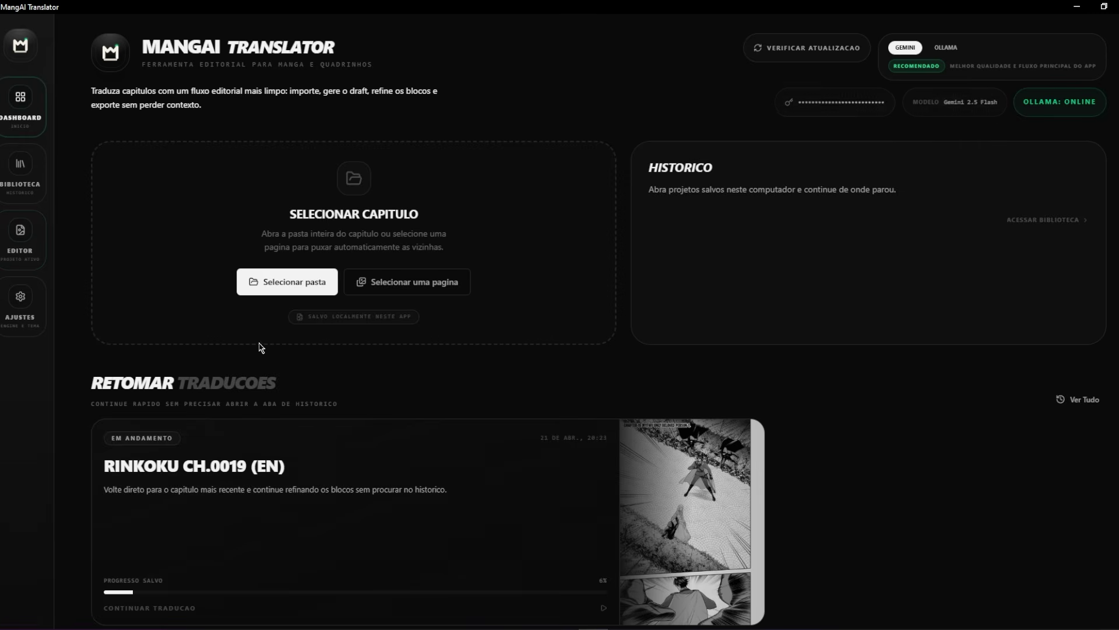
- Review the data options in the app settings, replay the introductory tutorial and dismiss its tips
left_click(22, 297)
scroll(266, 386, "down", 10)
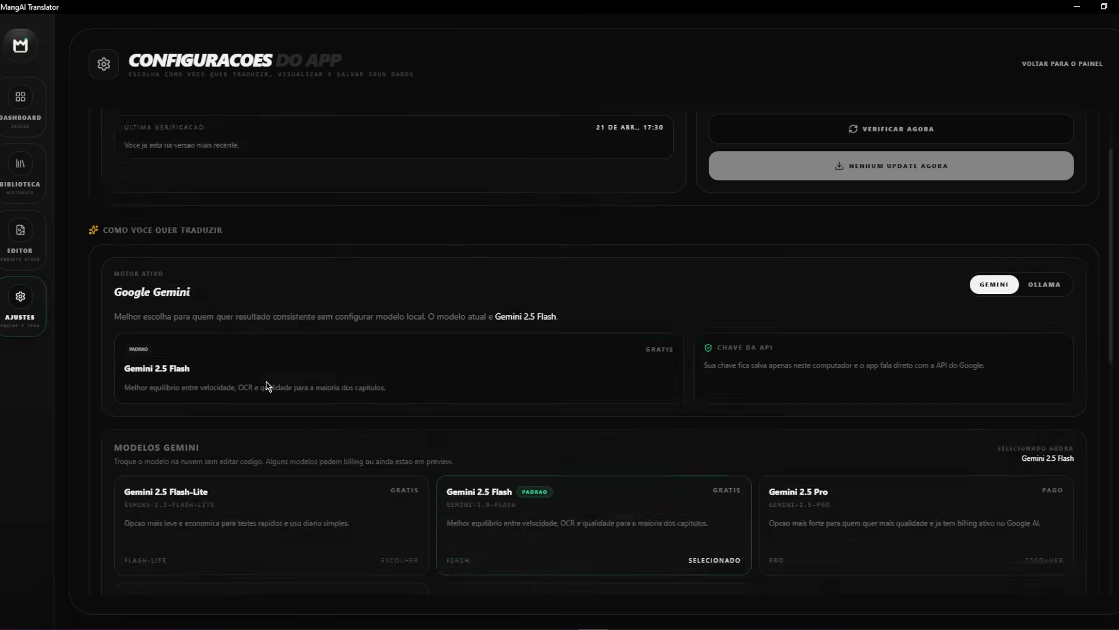
scroll(268, 386, "down", 2)
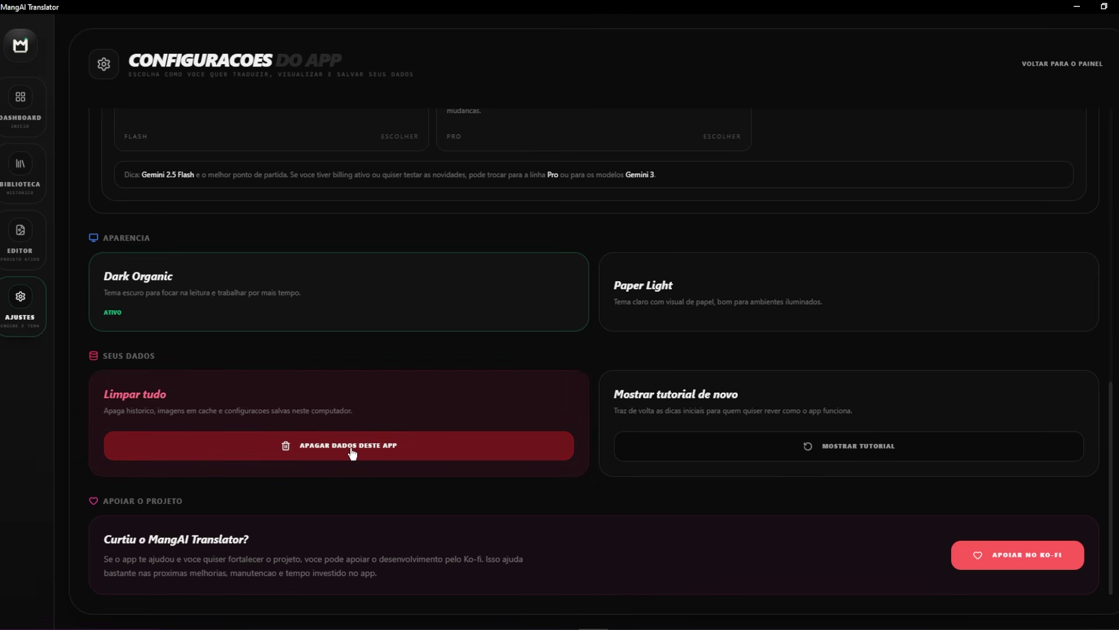
scroll(365, 516, "up", 8)
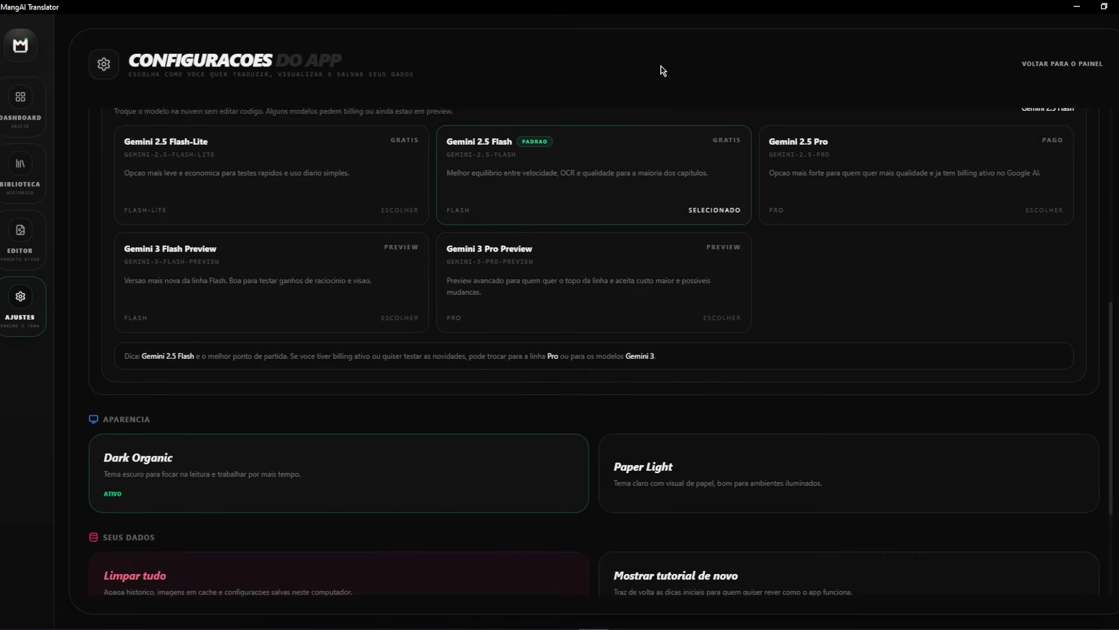
scroll(577, 319, "down", 8)
left_click(853, 446)
left_click(541, 357)
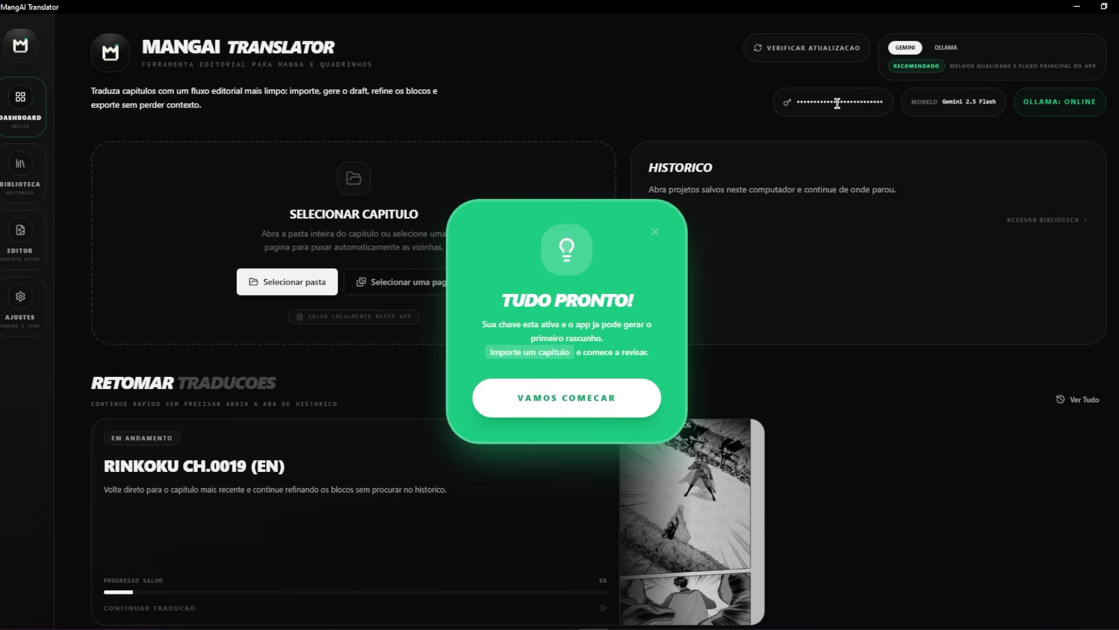
left_click(585, 412)
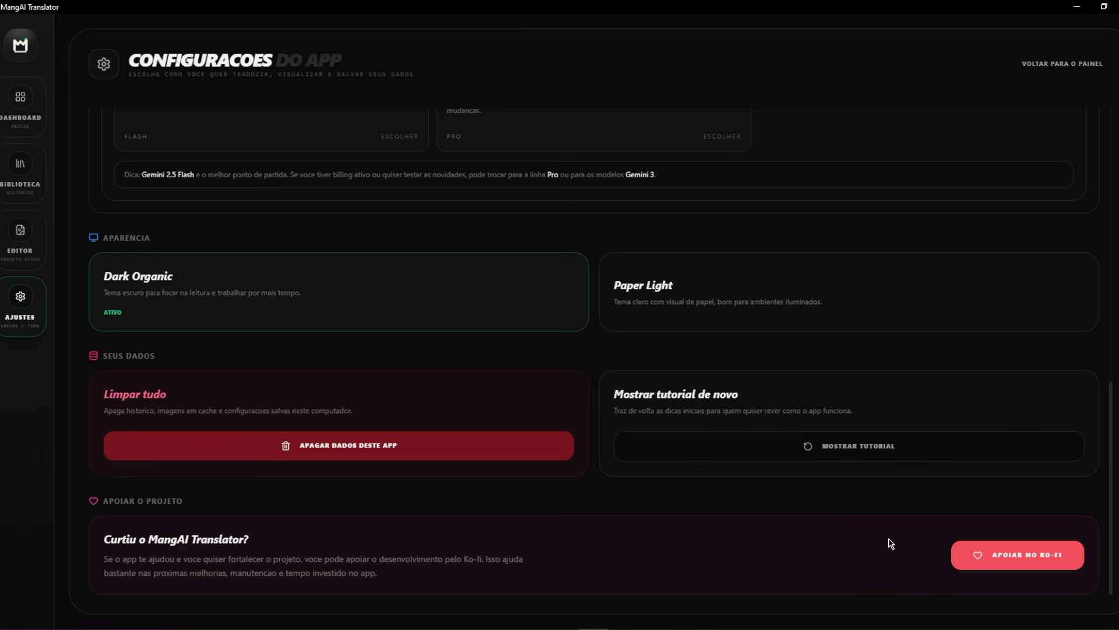
- Review the project support section in the app settings and return to the Gemini engine and update sections
double_click(216, 539)
left_click(441, 507)
scroll(500, 464, "up", 8)
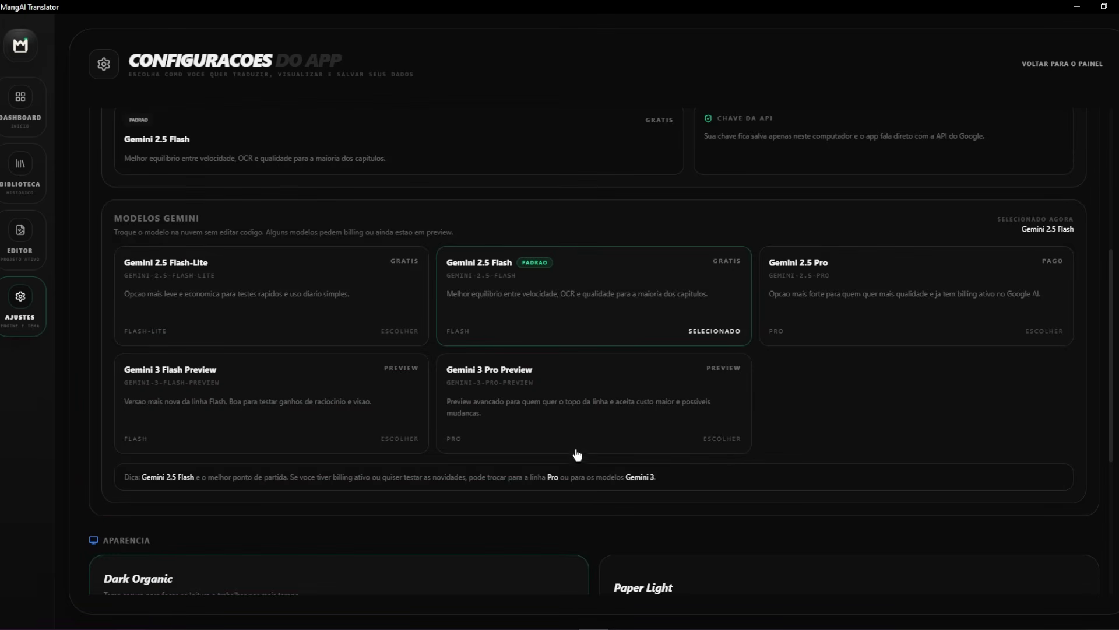
scroll(563, 407, "up", 2)
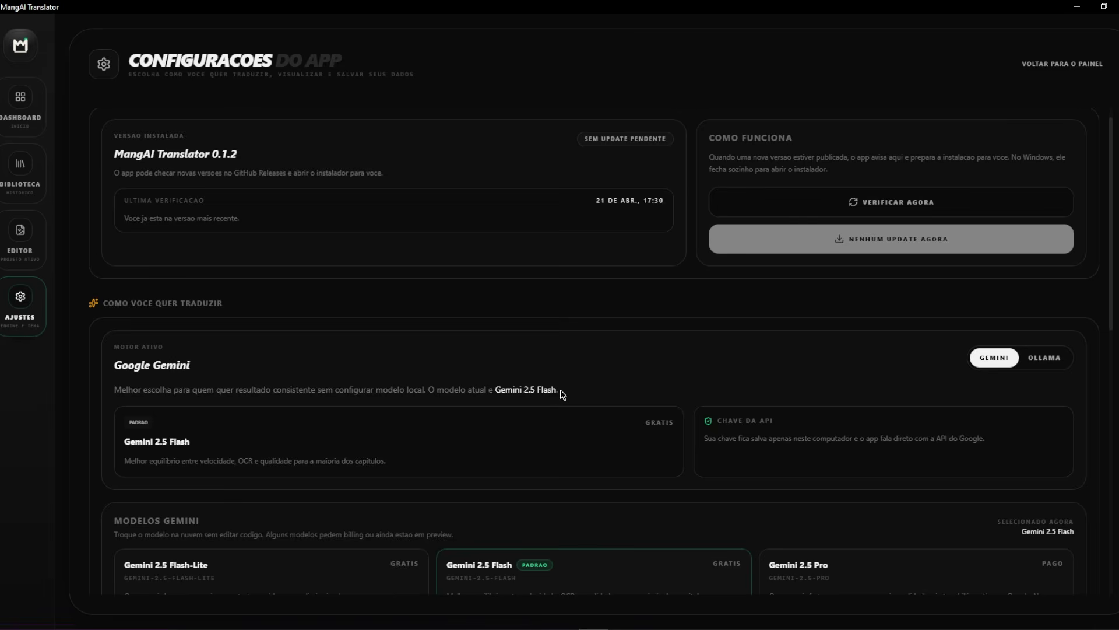
- Review the Gemini model choices and the appearance, data and project support sections of the app settings
scroll(562, 395, "down", 6)
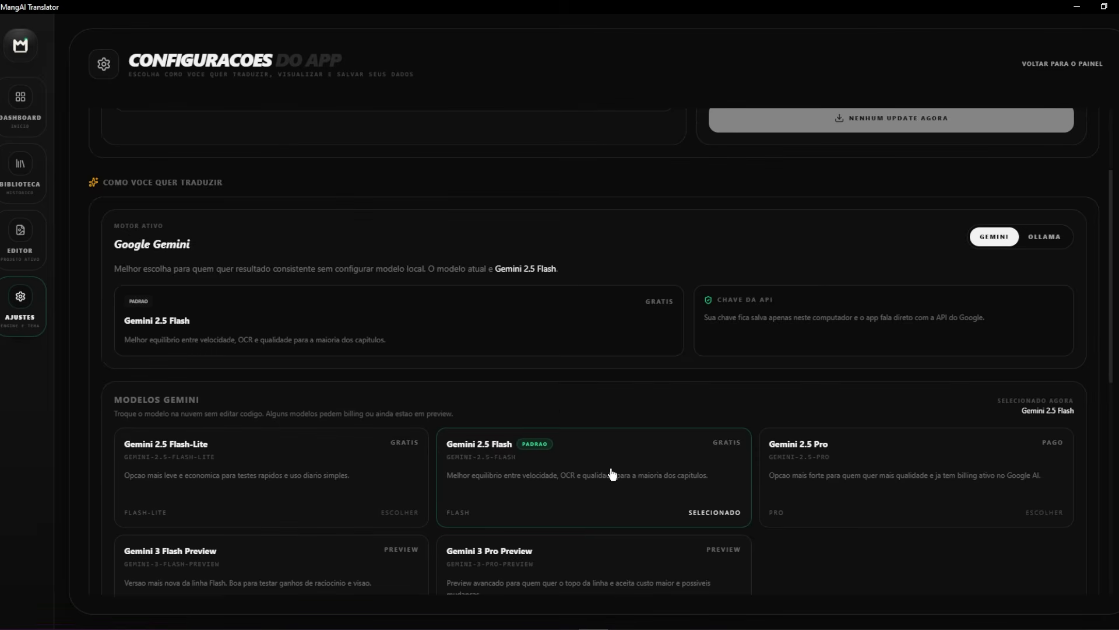
scroll(612, 474, "down", 3)
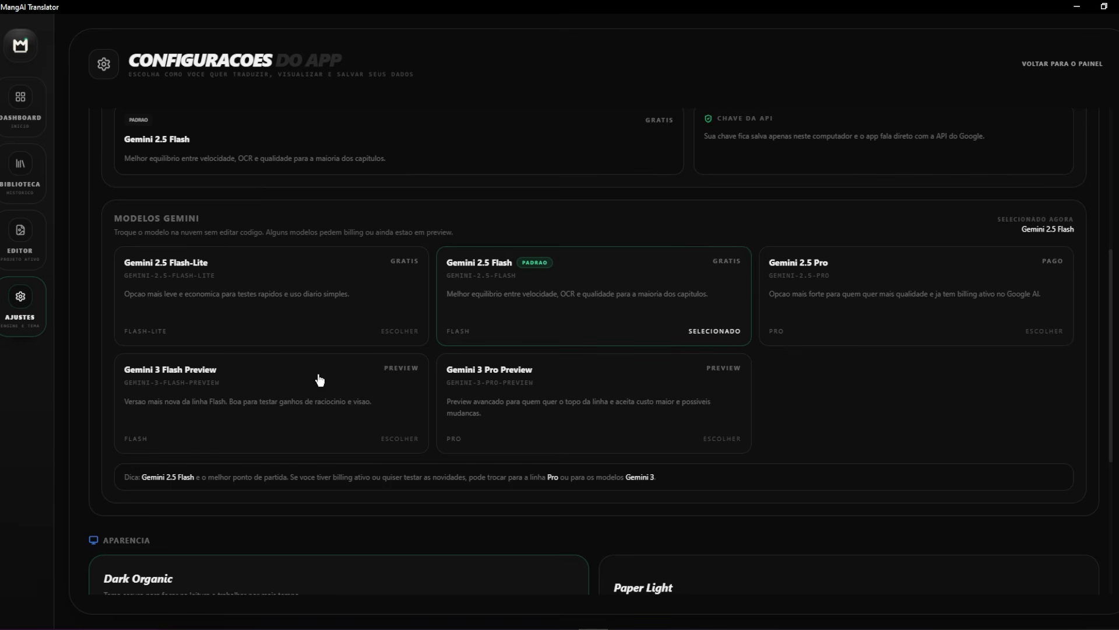
scroll(312, 257, "up", 3)
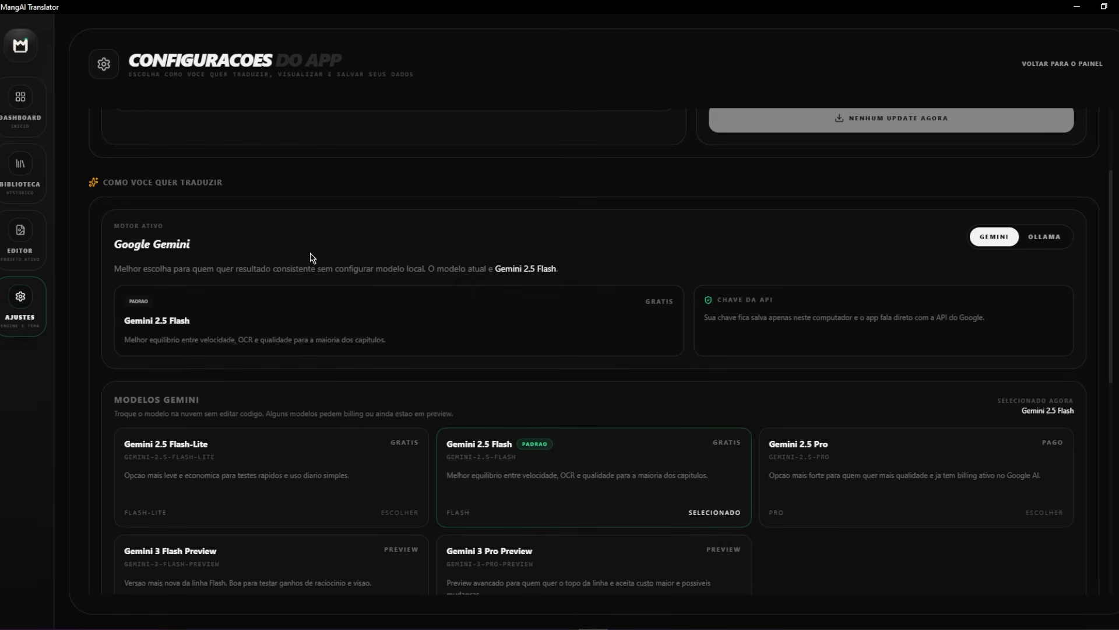
scroll(621, 346, "up", 2)
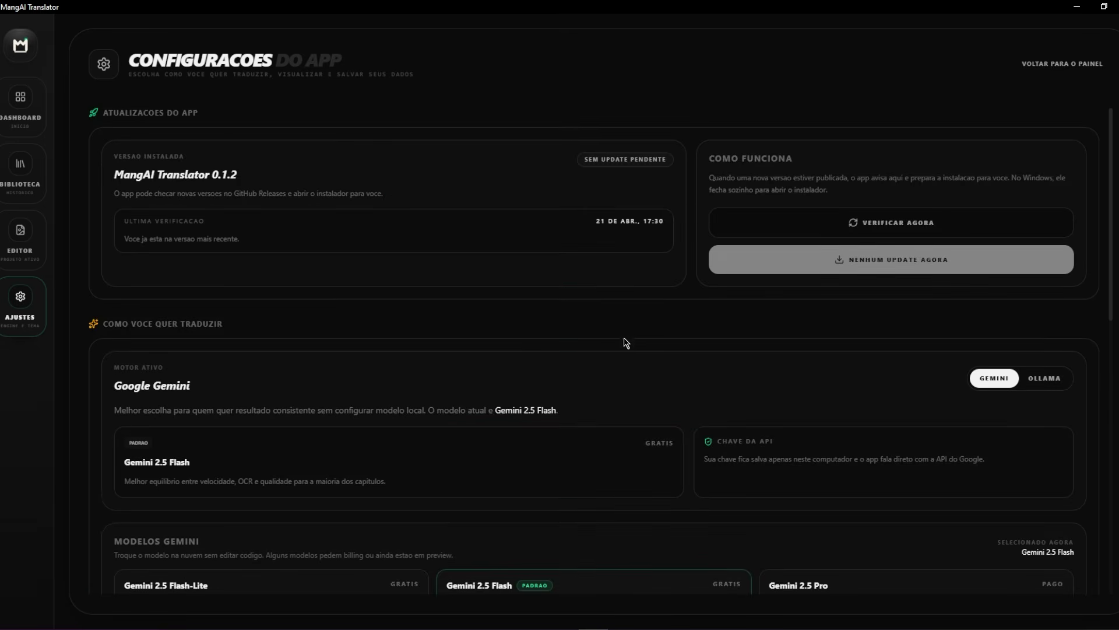
scroll(632, 332, "down", 10)
scroll(622, 385, "up", 10)
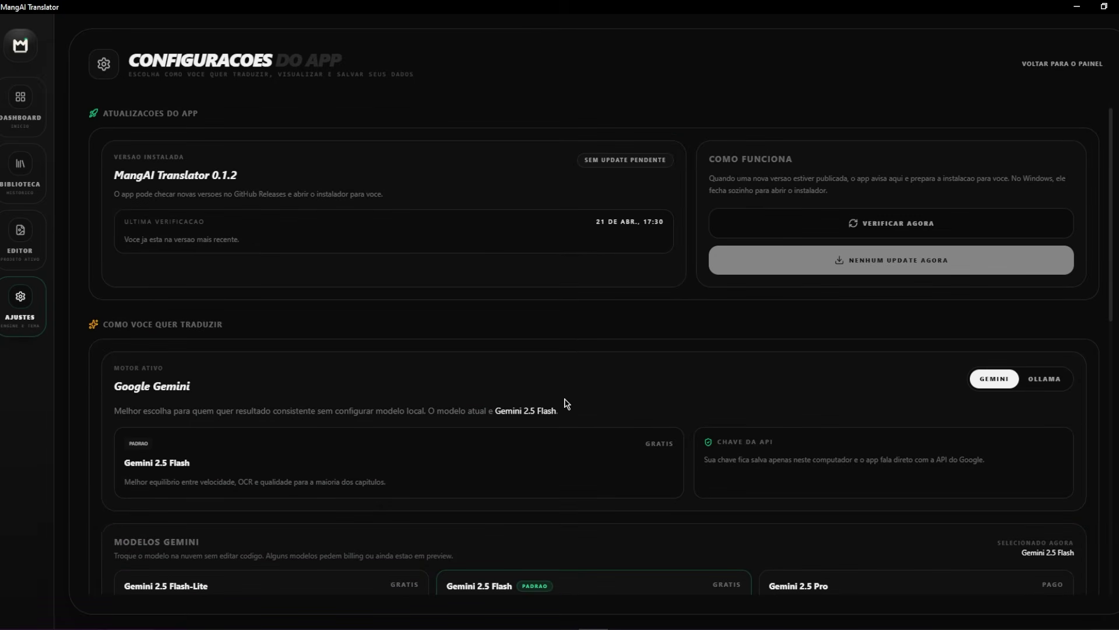
scroll(665, 385, "down", 4)
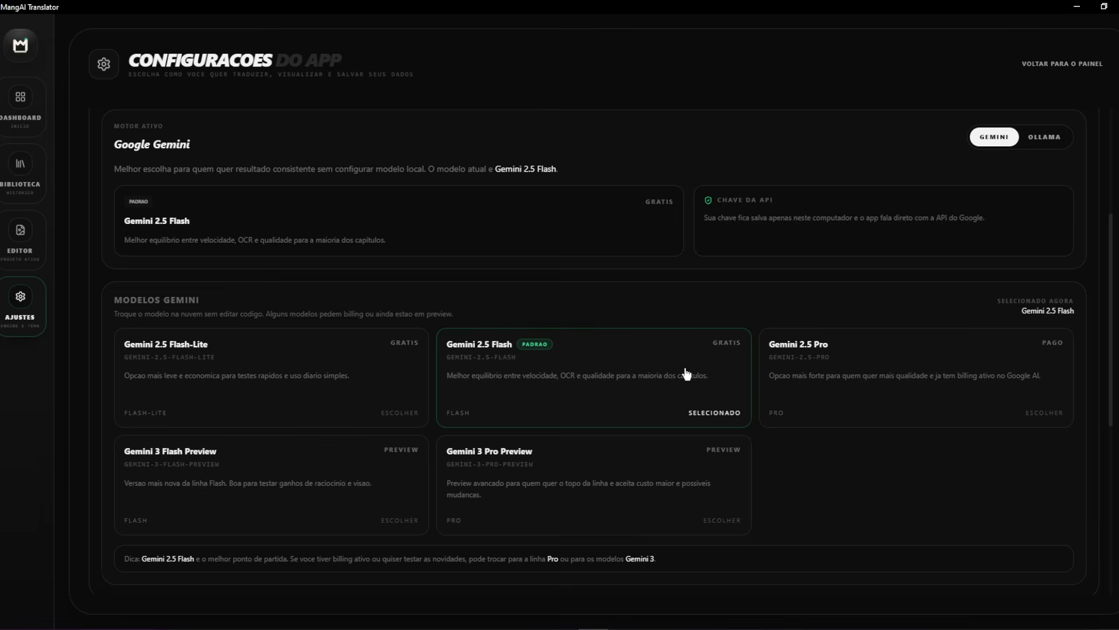
scroll(685, 374, "down", 4)
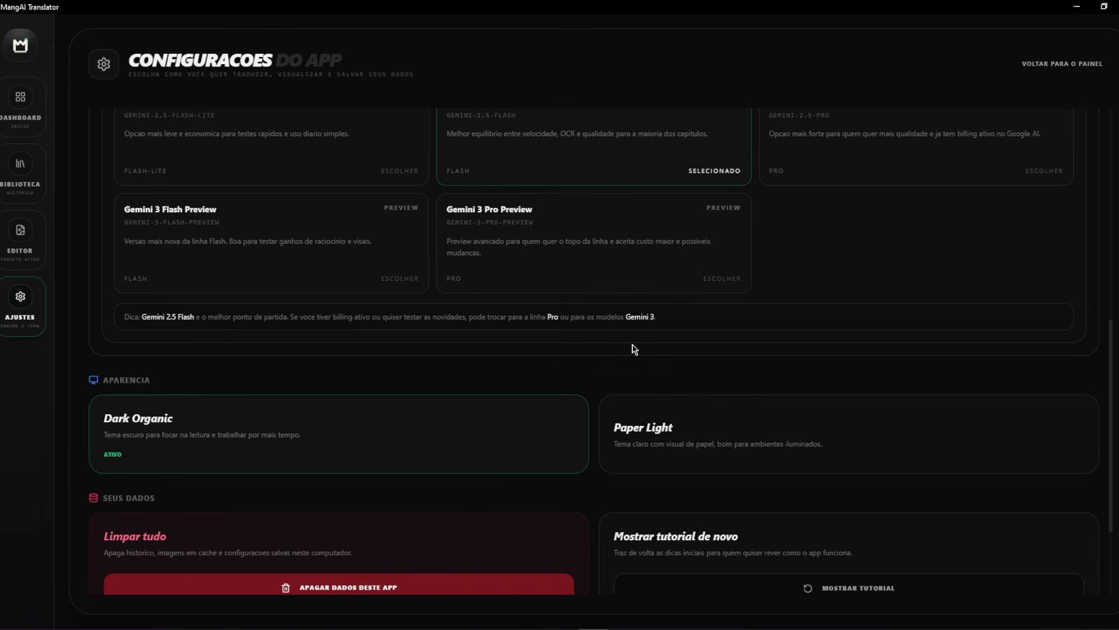
scroll(633, 349, "up", 3)
scroll(632, 480, "down", 3)
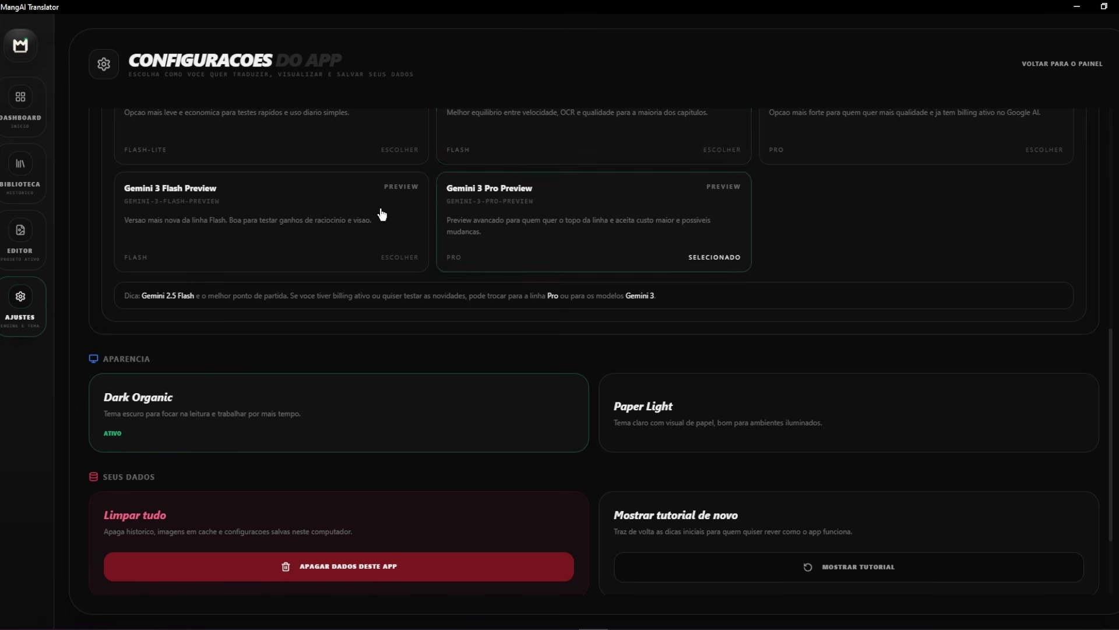
scroll(590, 500, "down", 2)
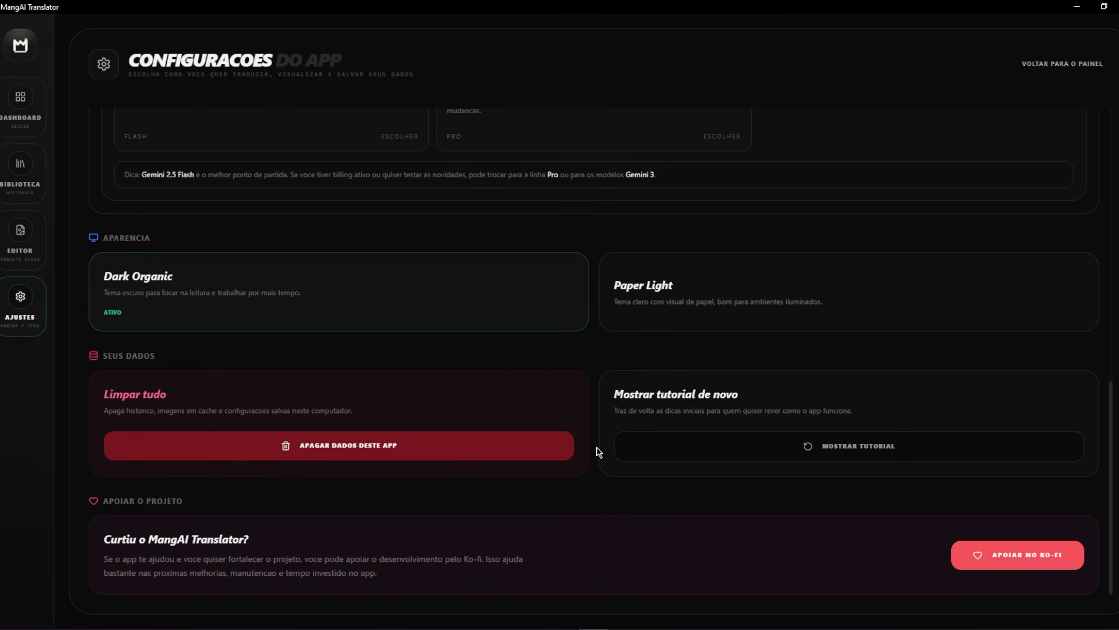
scroll(587, 471, "up", 9)
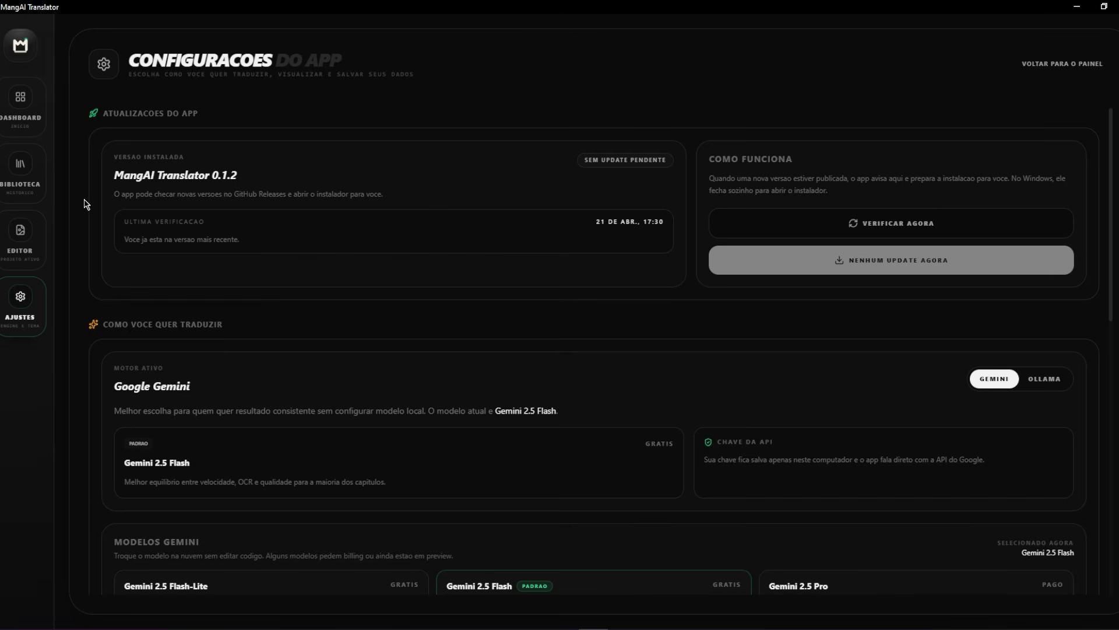
- Return to the editor, mark page 2 of the chapter as having no text, and advance to the next page
left_click(39, 230)
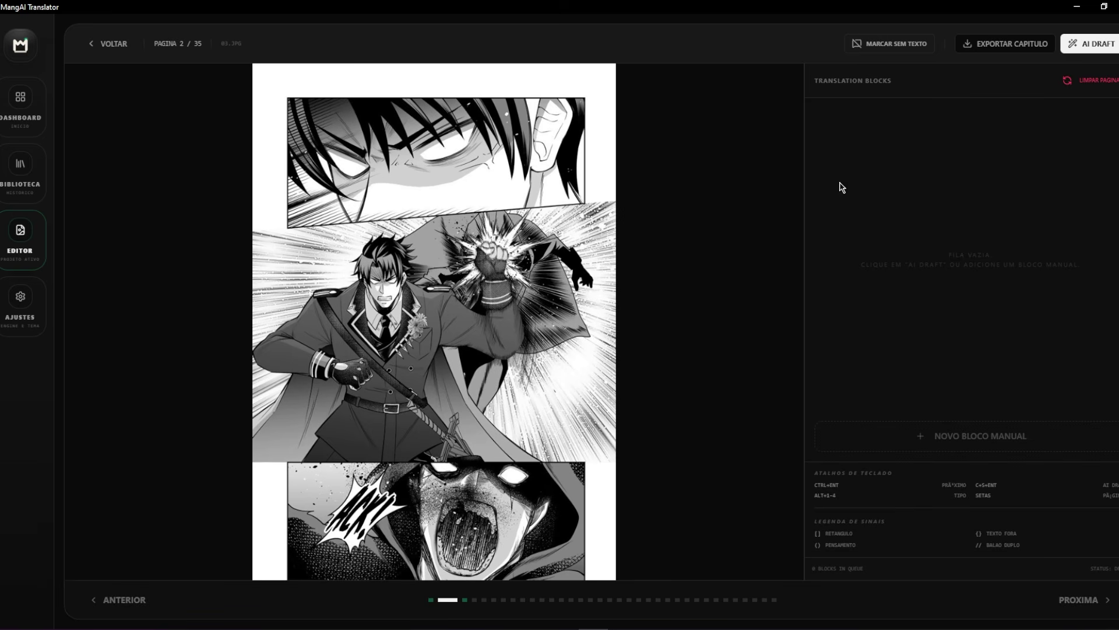
key("Left")
key("Right")
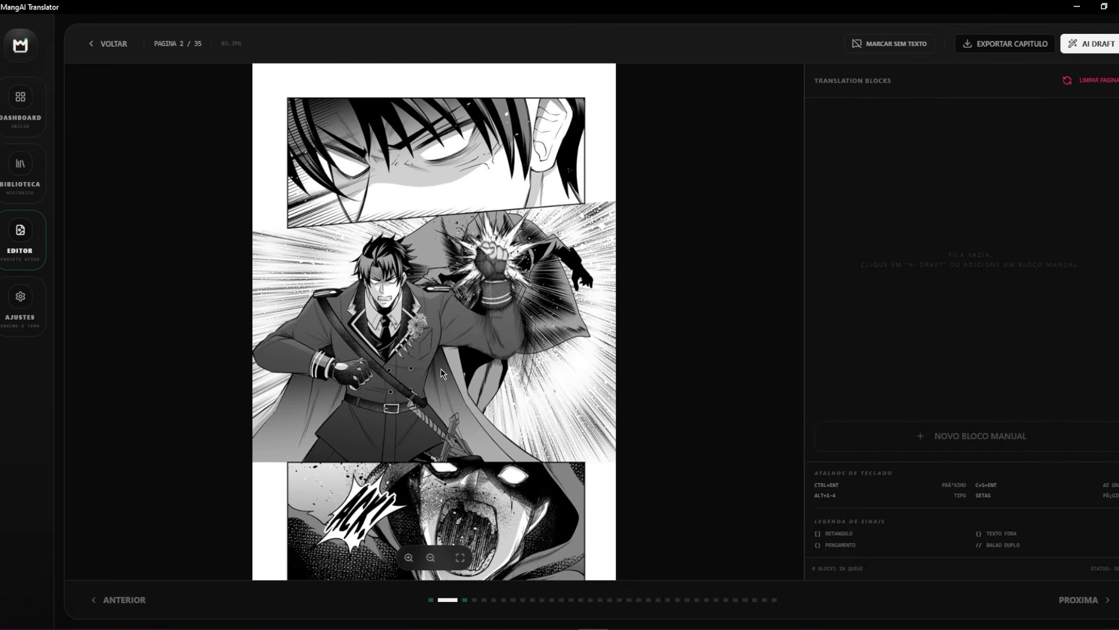
left_click(900, 47)
left_click_drag(1114, 569, 1067, 570)
left_click(1068, 570)
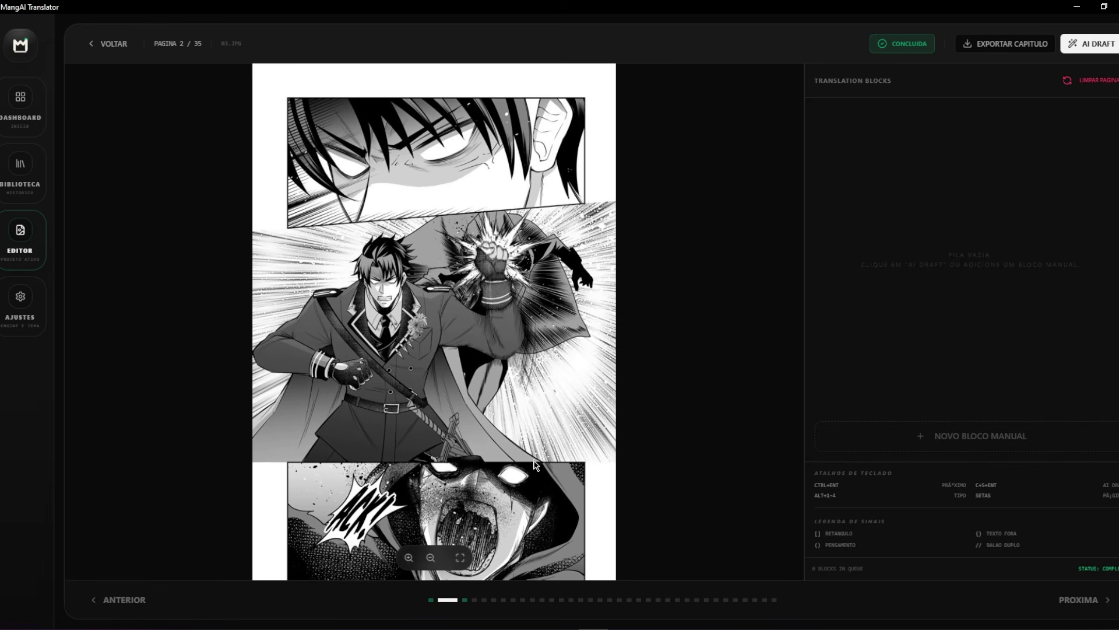
key("Right")
- Revisit the library and reopen RINKOKU CH.0019 (EN) from the dashboard
left_click(18, 166)
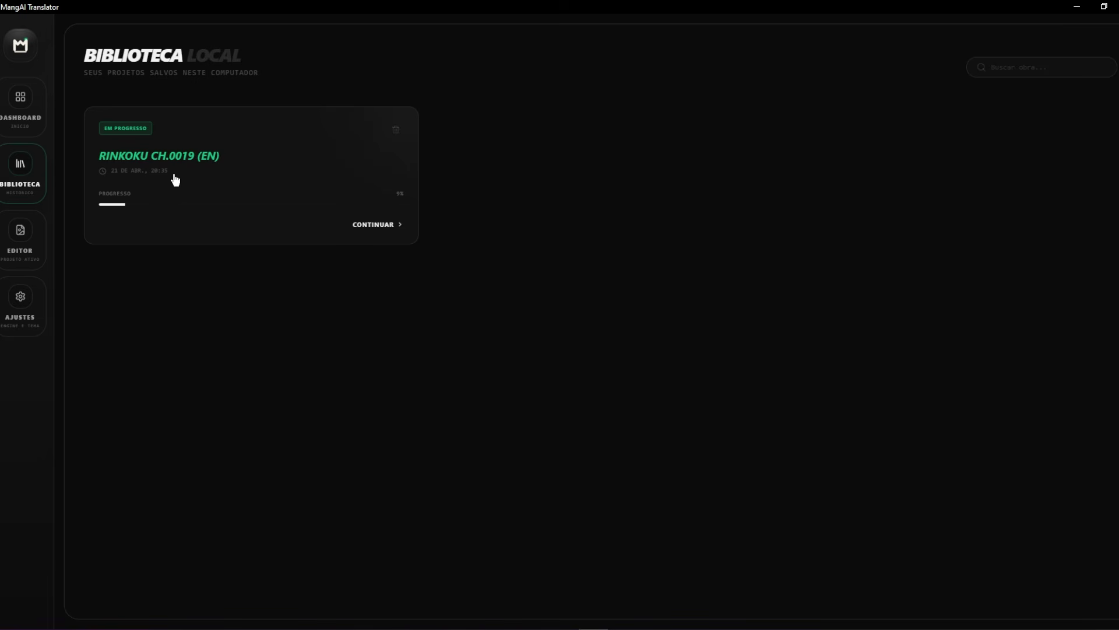
left_click(11, 114)
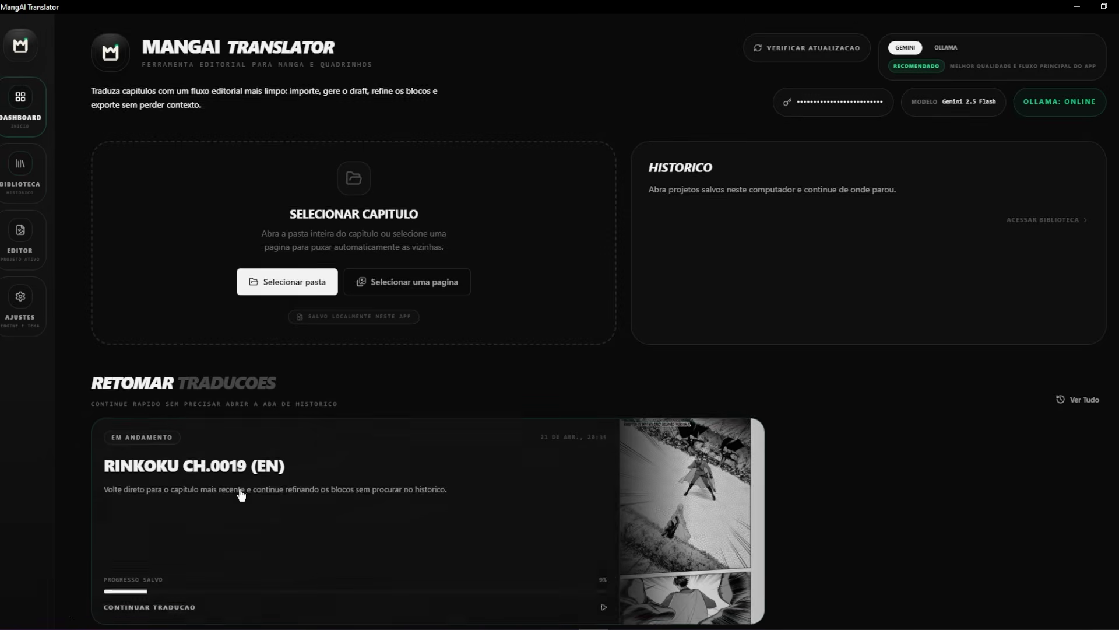
scroll(243, 542, "down", 1)
left_click(639, 544)
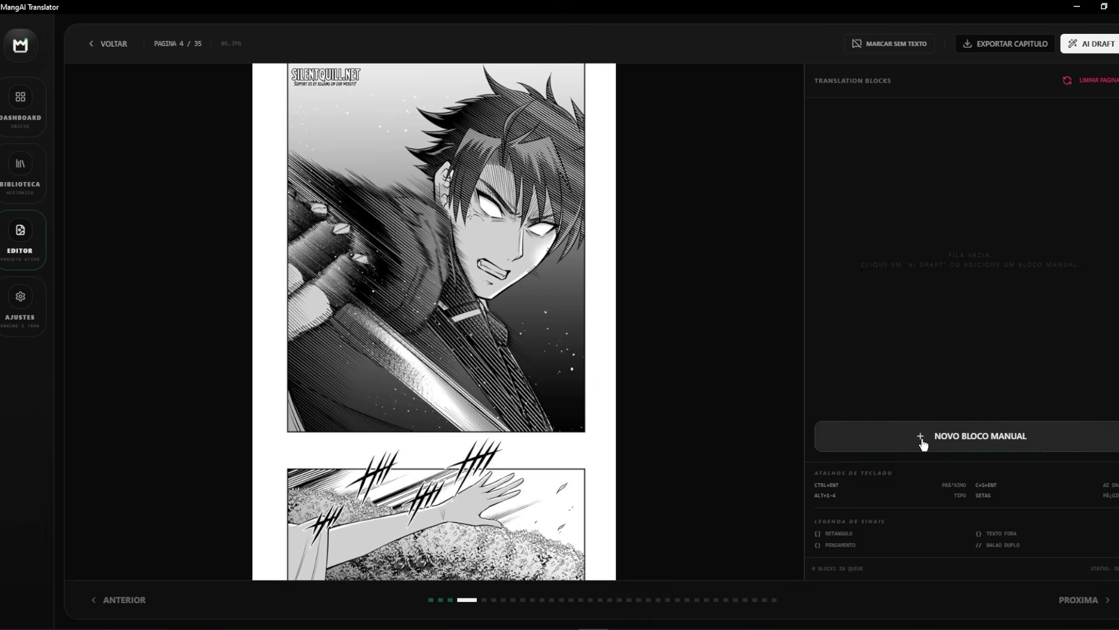
- Page through the chapter in the editor up to the last page, 35 of 35
key("Right")
key("Left")
key("Right")
key("Right")
key("Right")
key("Right")
key("Right")
key("Right")
key("Right")
key("Right")
key("Right")
key("Right")
key("Right")
key("Right")
key("Right")
key("Right")
key("Right")
key("Right")
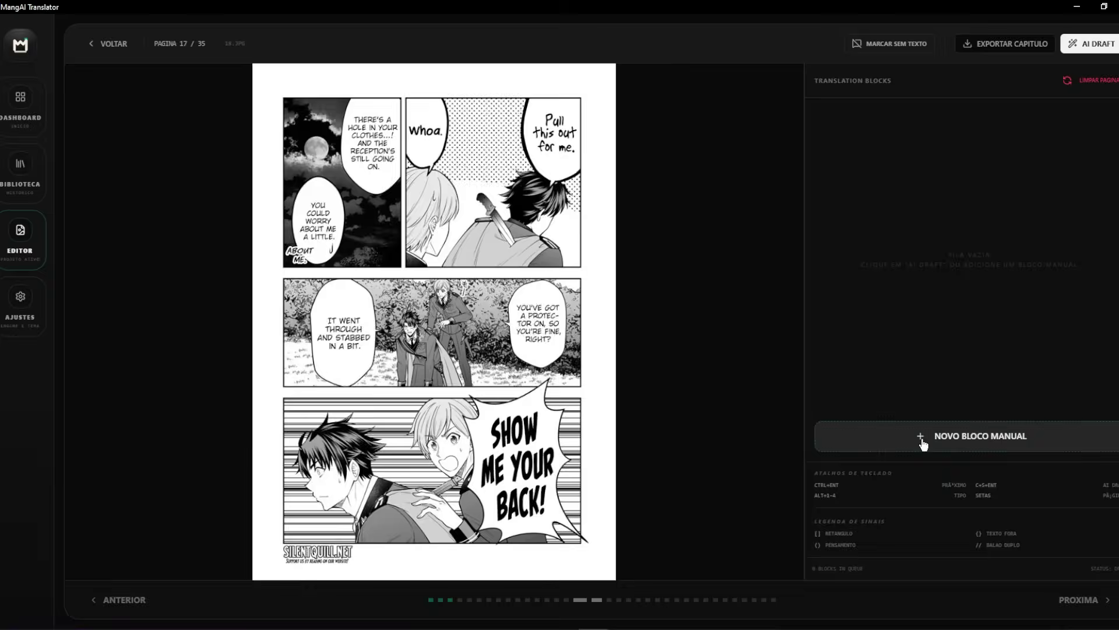
key("Right")
key("Right")
key("Right")
key("Right")
key("Right")
key("Right")
key("Right")
key("Right")
key("Right")
key("Right")
key("Right")
key("Right")
key("Right")
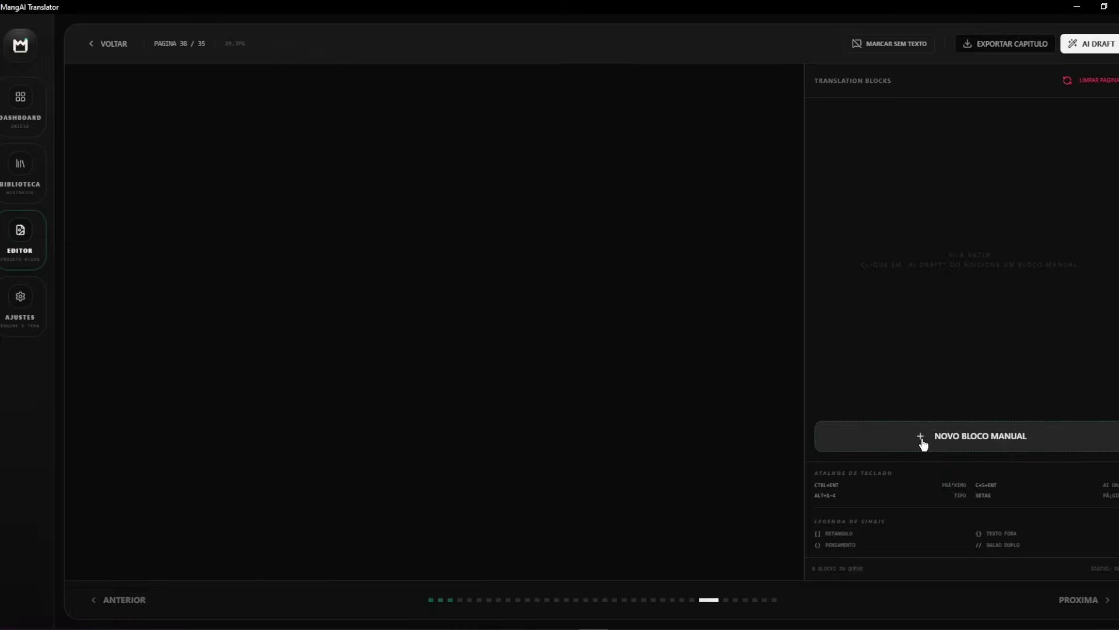
key("Right")
key("Right")
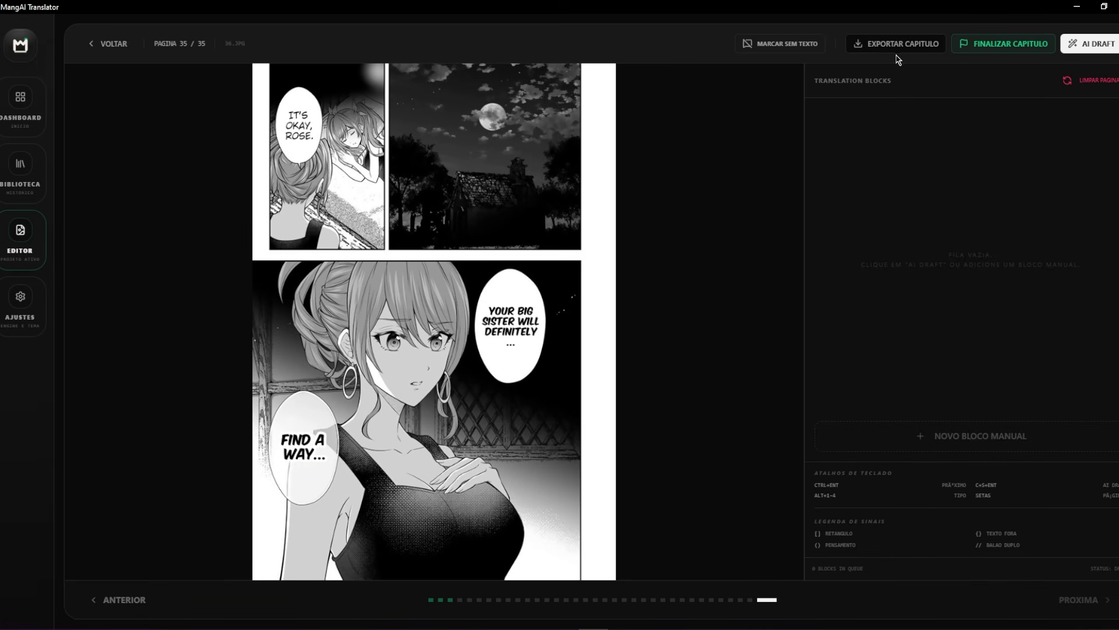
- Finalize the chapter and choose plain text (.txt) as the export format
left_click(977, 50)
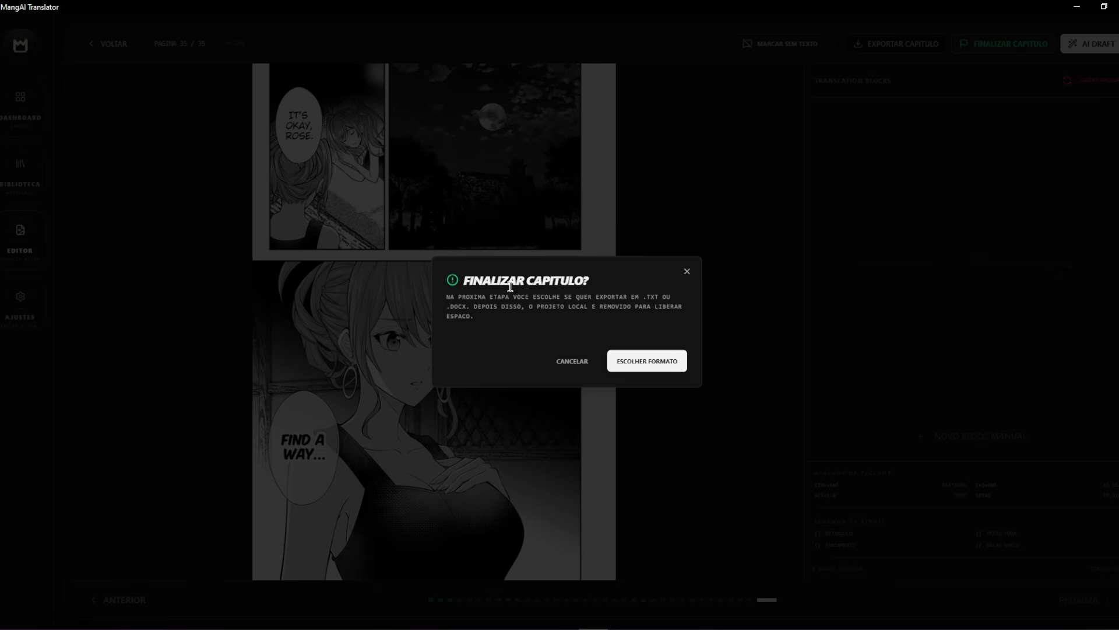
left_click(615, 360)
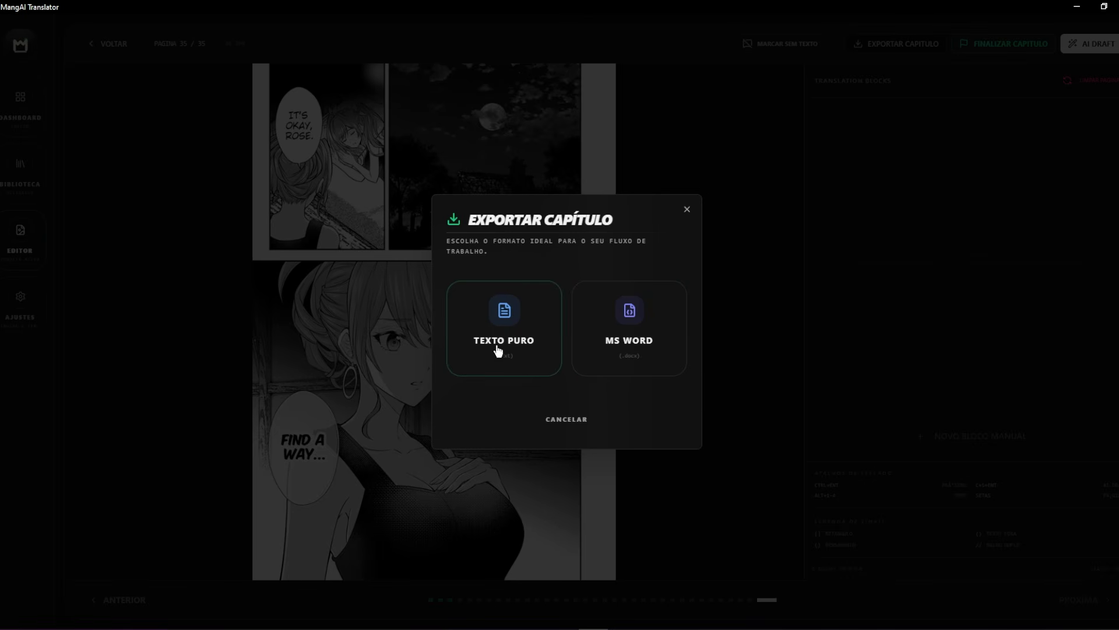
left_click(512, 335)
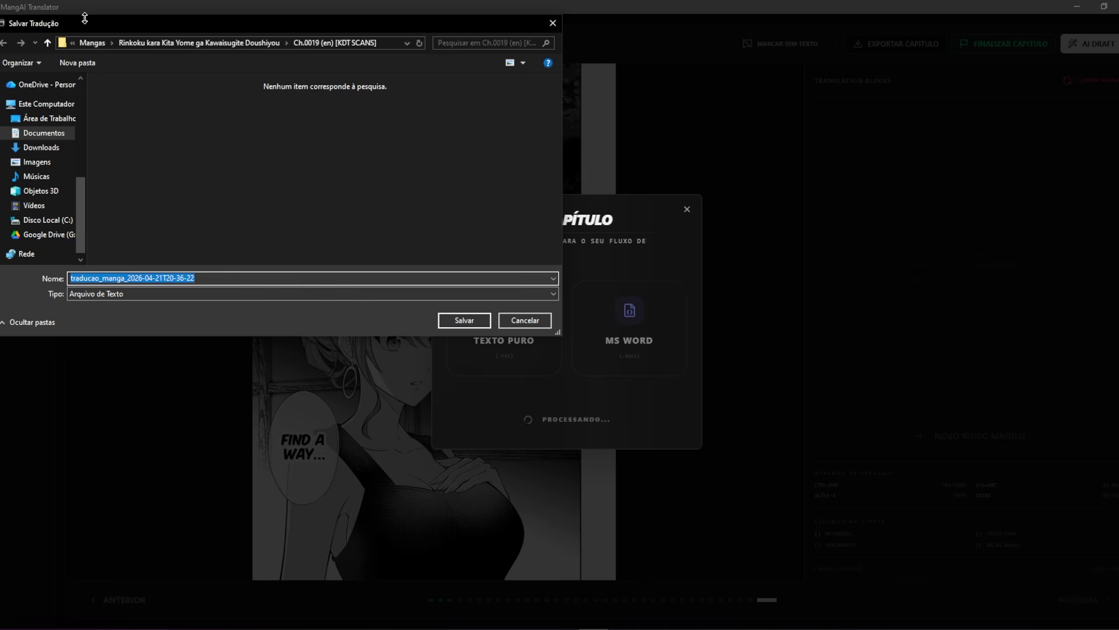
- Save the exported translation in the Documents > Mangas folder under the suggested name traducao_manga_2026-04-21T20-36-22
scroll(38, 175, "up", 2)
scroll(41, 156, "down", 3)
scroll(35, 199, "down", 1)
scroll(34, 175, "up", 2)
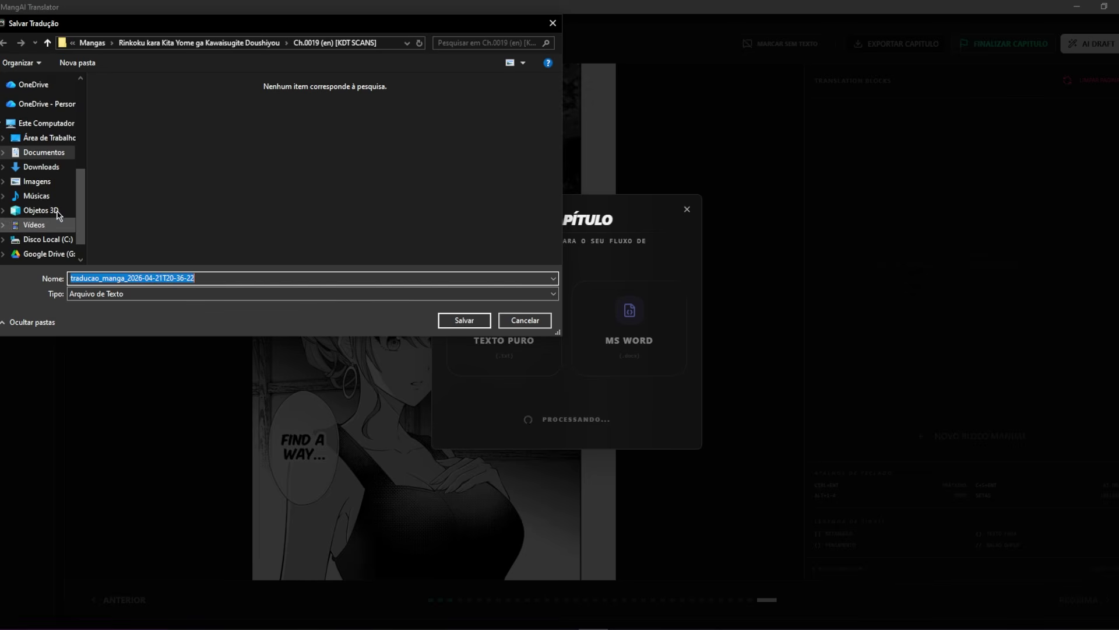
left_click(44, 152)
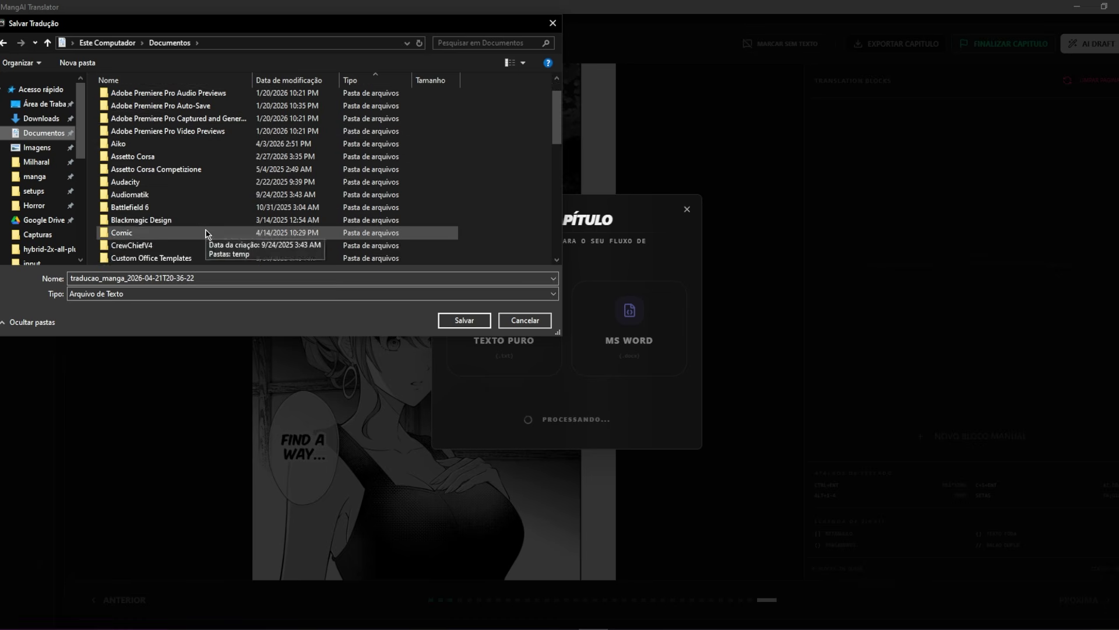
scroll(145, 222, "down", 3)
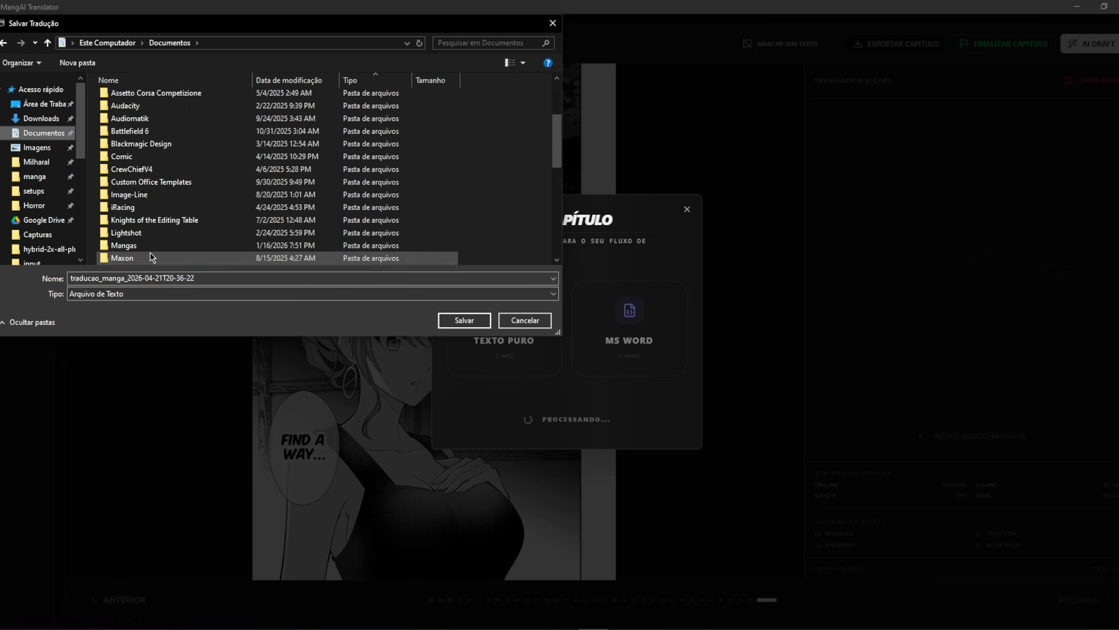
double_click(149, 252)
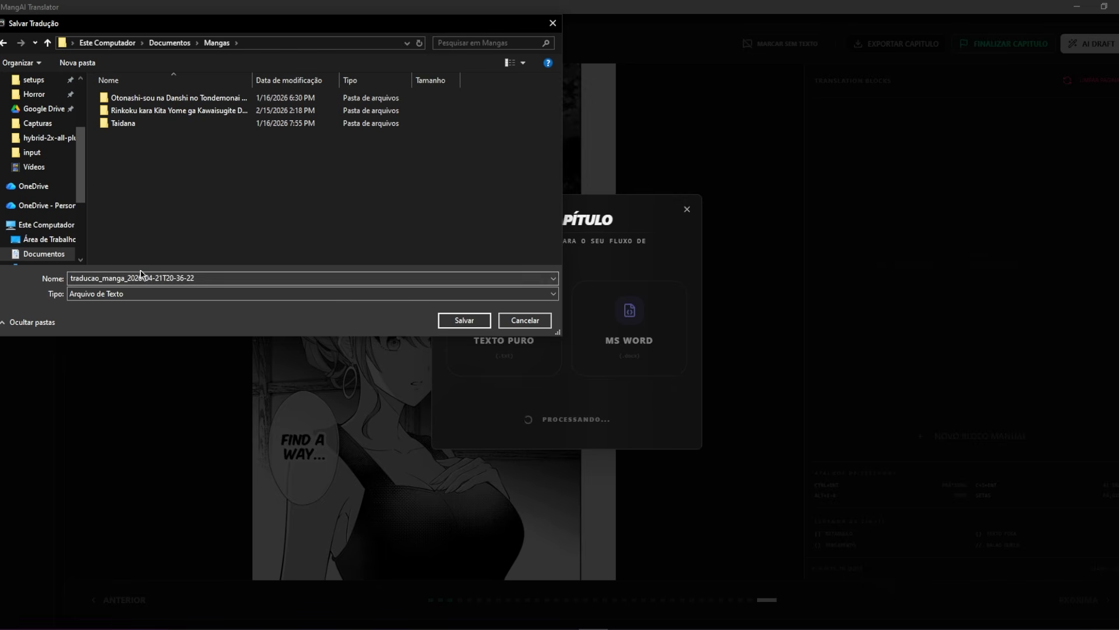
double_click(119, 278)
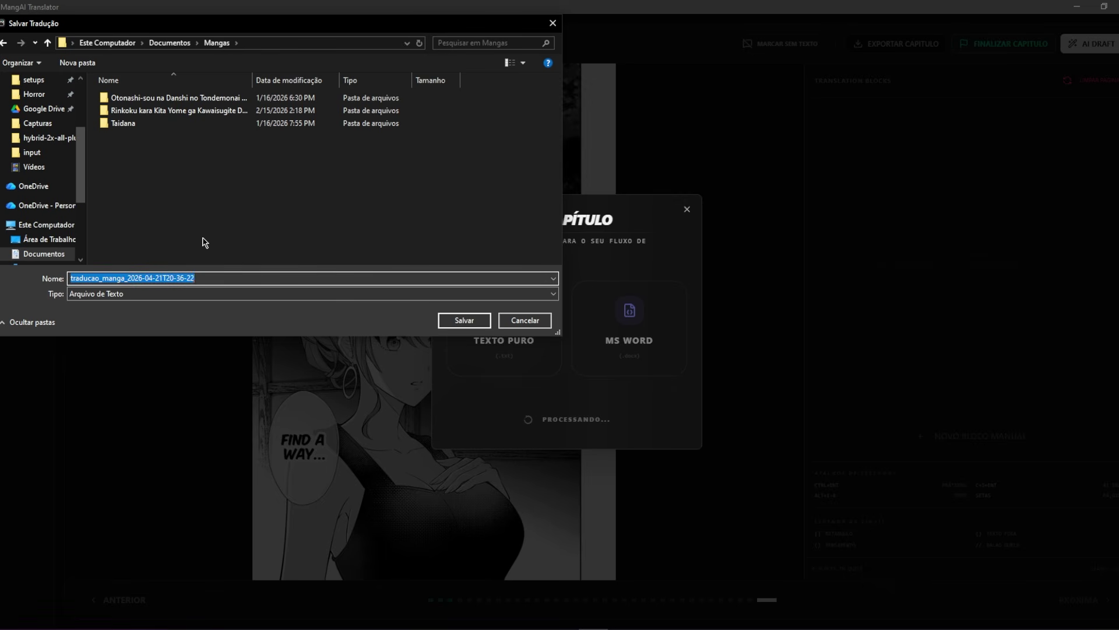
key("End")
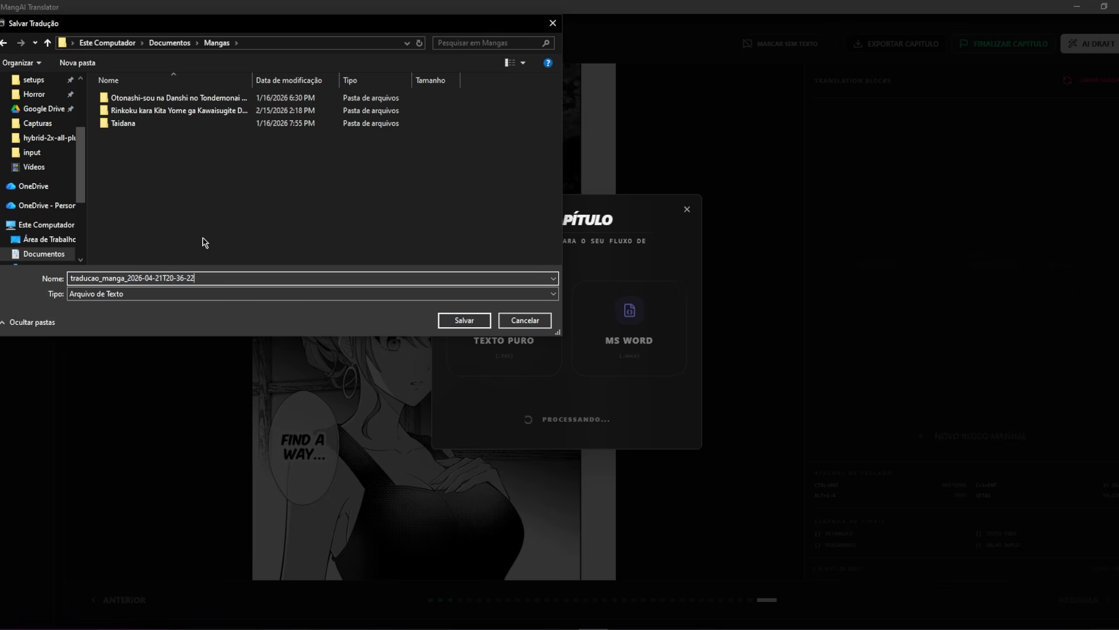
left_click(465, 321)
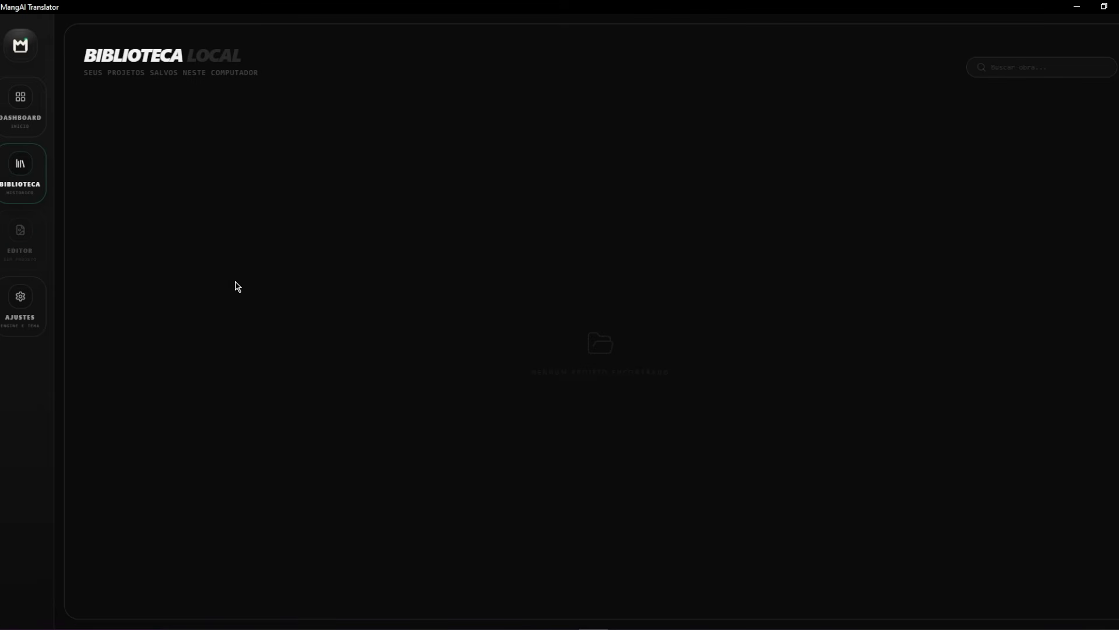
- Return to the dashboard and dismiss the first-step tip about the Gemini key
left_click(20, 98)
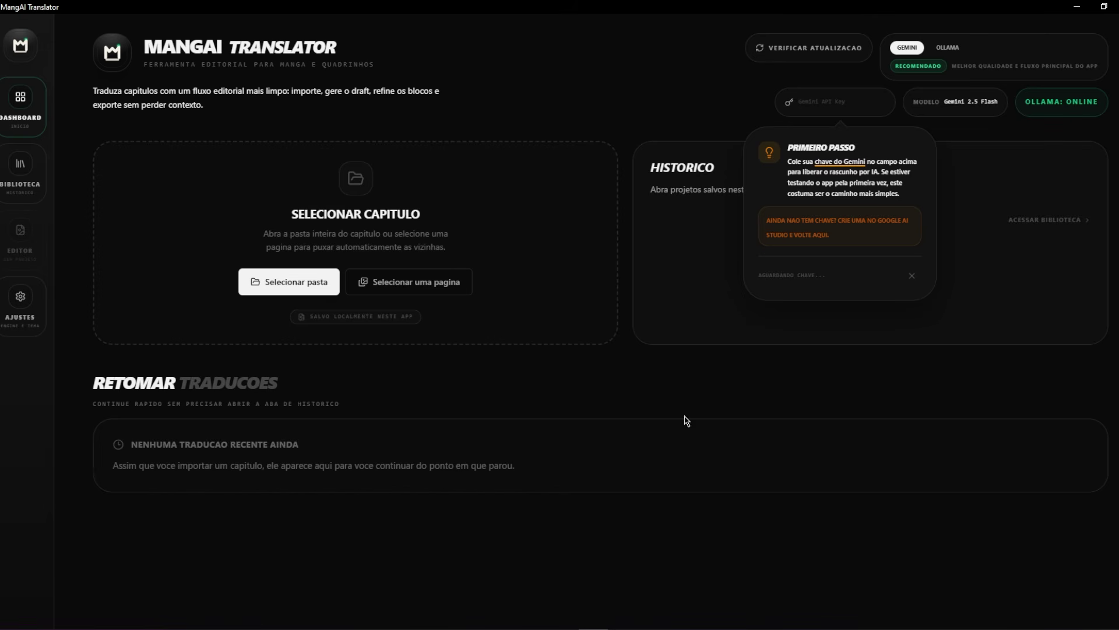
left_click(910, 276)
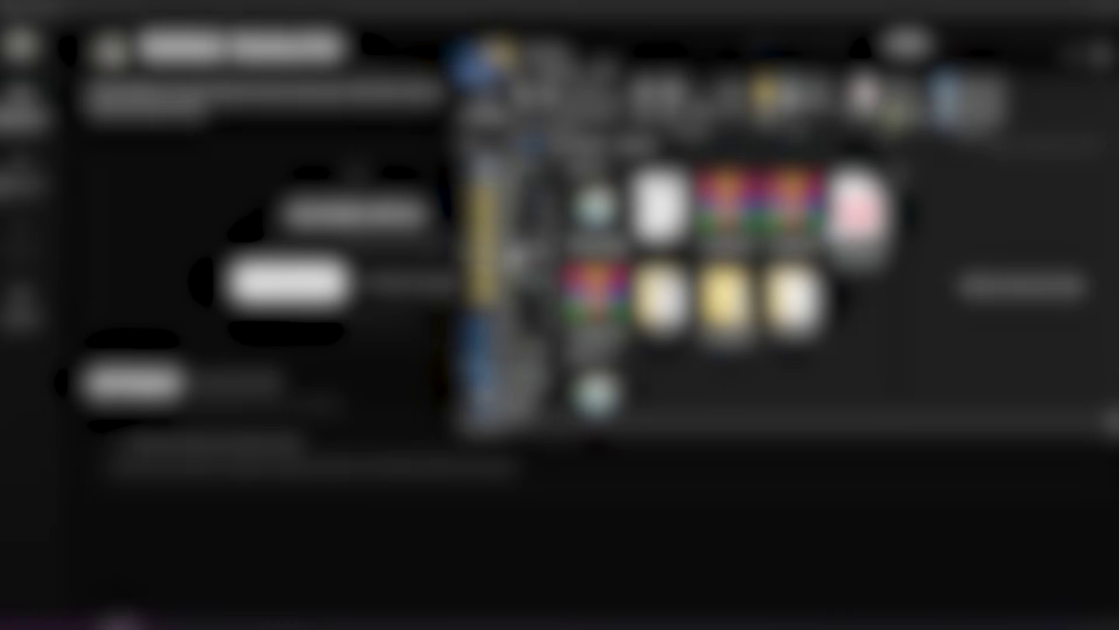
- Open the exported traducao_manga_2026-04-21T20-36-22 text file from the Mangas folder in File Explorer
left_click(519, 211)
left_click(460, 185)
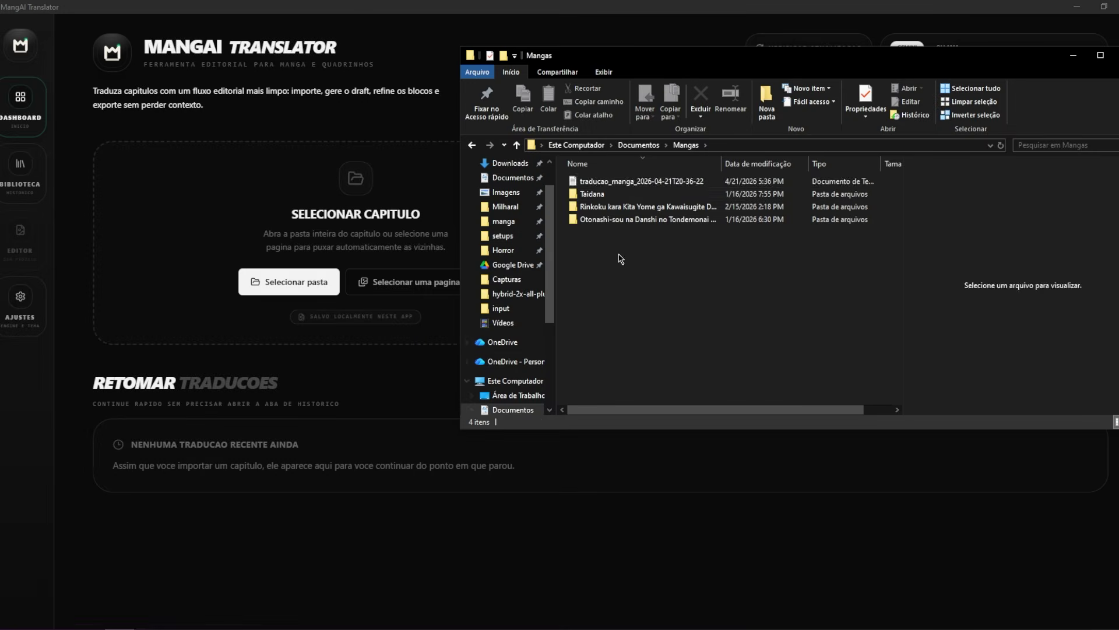
left_click(618, 181)
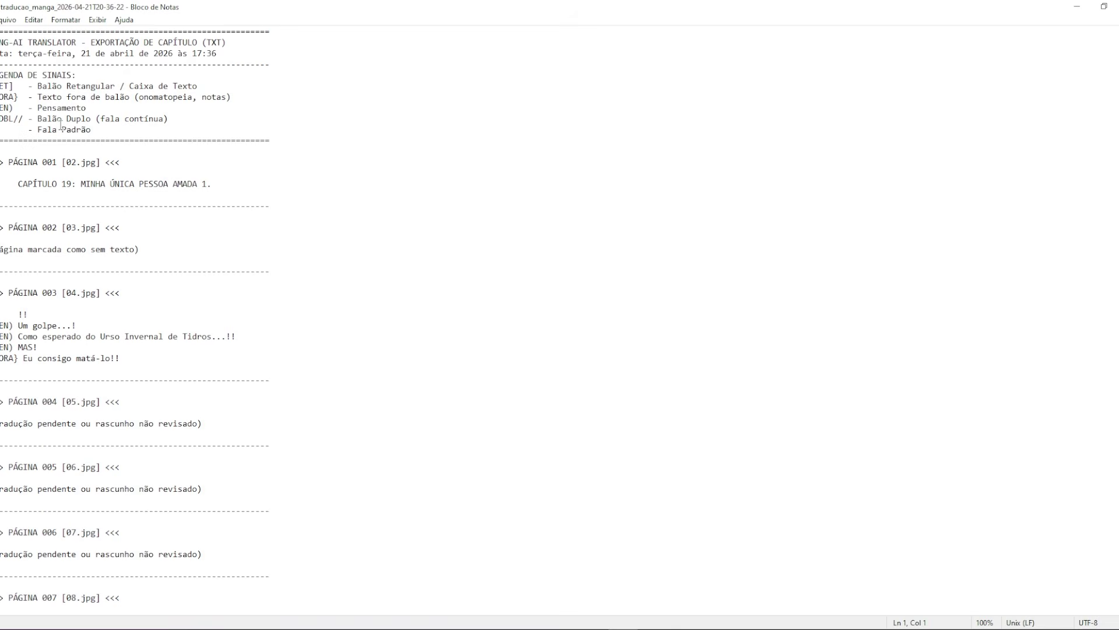
- Examine the legend of balloon and text signs at the start of the exported file
left_click(172, 118)
left_click(99, 128)
left_click(28, 140)
double_click(9, 129)
left_click(37, 92)
- Check the page 001 and 002 entries in the exported text, highlighting the translated chapter title
scroll(163, 170, "down", 2)
left_click(171, 174)
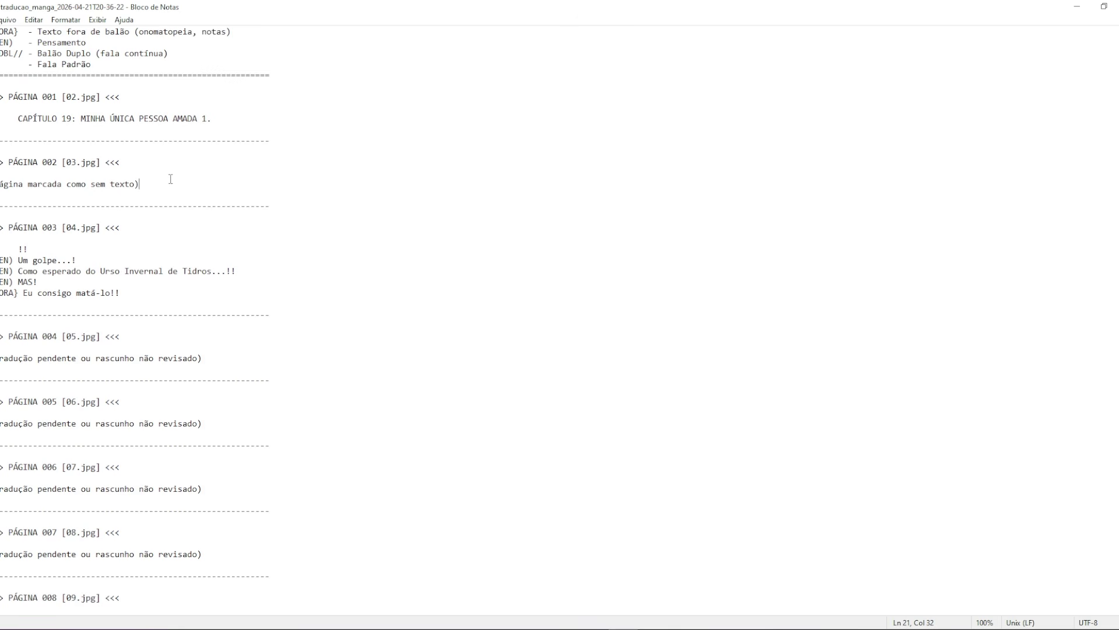
left_click(170, 188)
key("shift+Home")
key("Up")
left_click(18, 119, "shift")
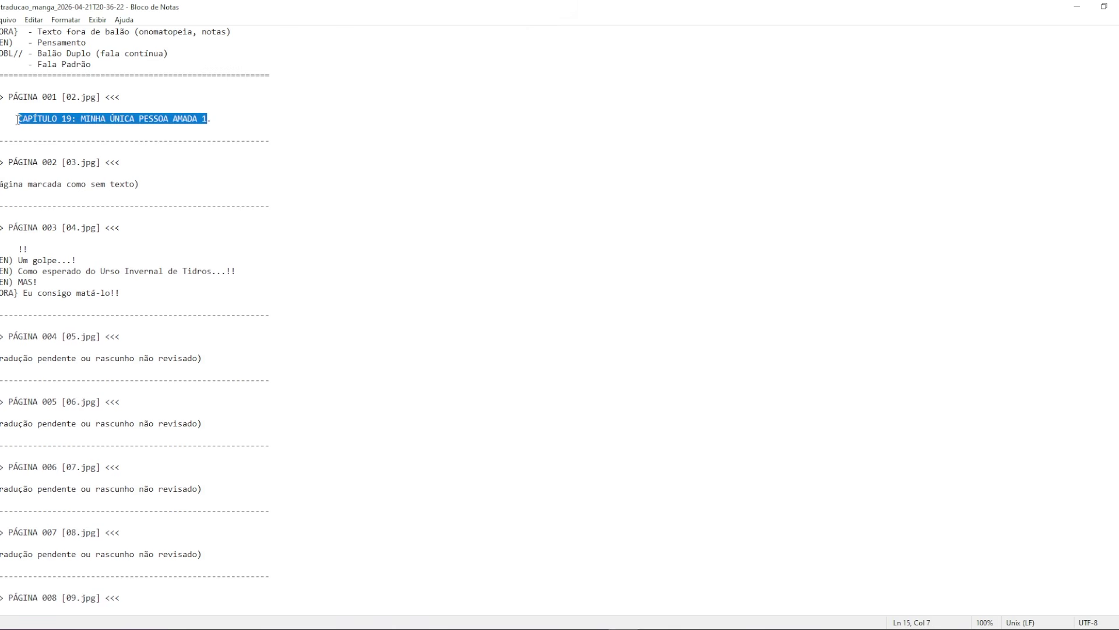
- Clear the chapter title highlight and check the image file name in the page 001 header
left_click(214, 119)
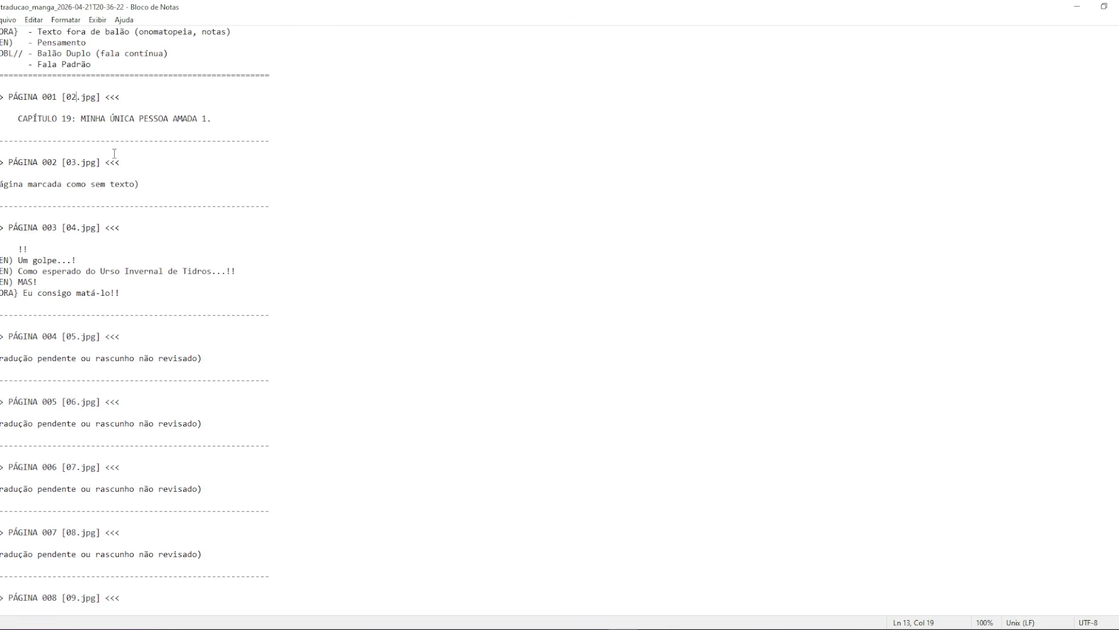
left_click(88, 97)
key("End")
- Examine the thought and out-of-balloon signs in front of each translated line of the page 003 entry
left_click(154, 282)
left_click(4, 260)
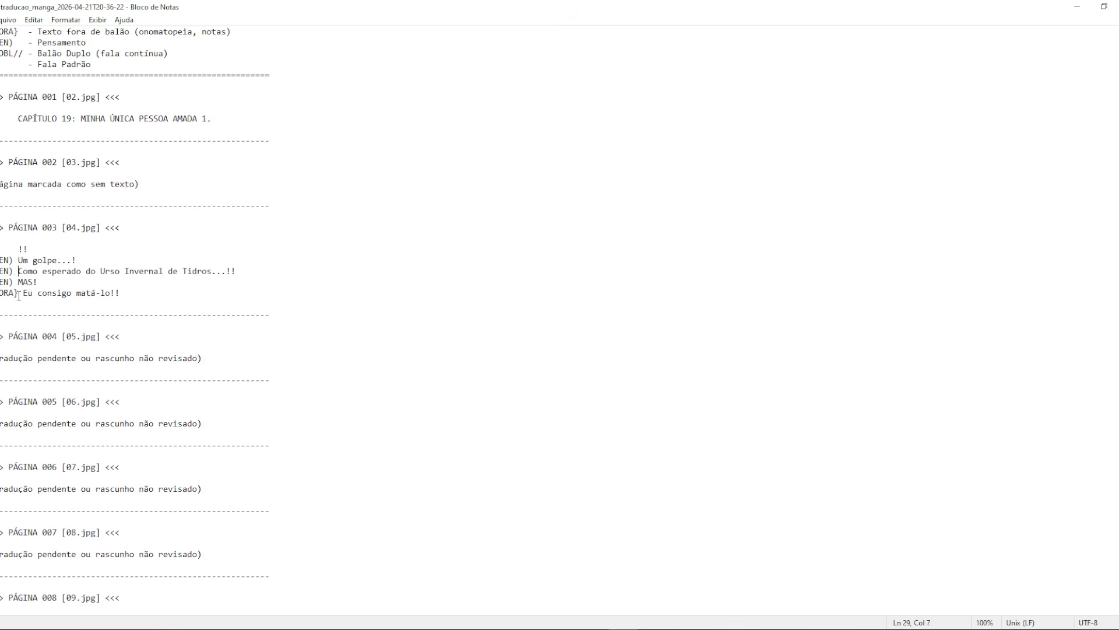
double_click(4, 260)
left_click(3, 260)
double_click(5, 271)
left_click(5, 271)
double_click(5, 282)
left_click(34, 280)
type("!")
double_click(5, 293)
left_click(4, 293)
left_click(121, 293)
- Look through the untranslated page entries from page 004 onward and return to the start of the exported file
left_click(171, 357)
left_click(242, 352)
scroll(183, 462, "down", 2)
scroll(187, 454, "down", 2)
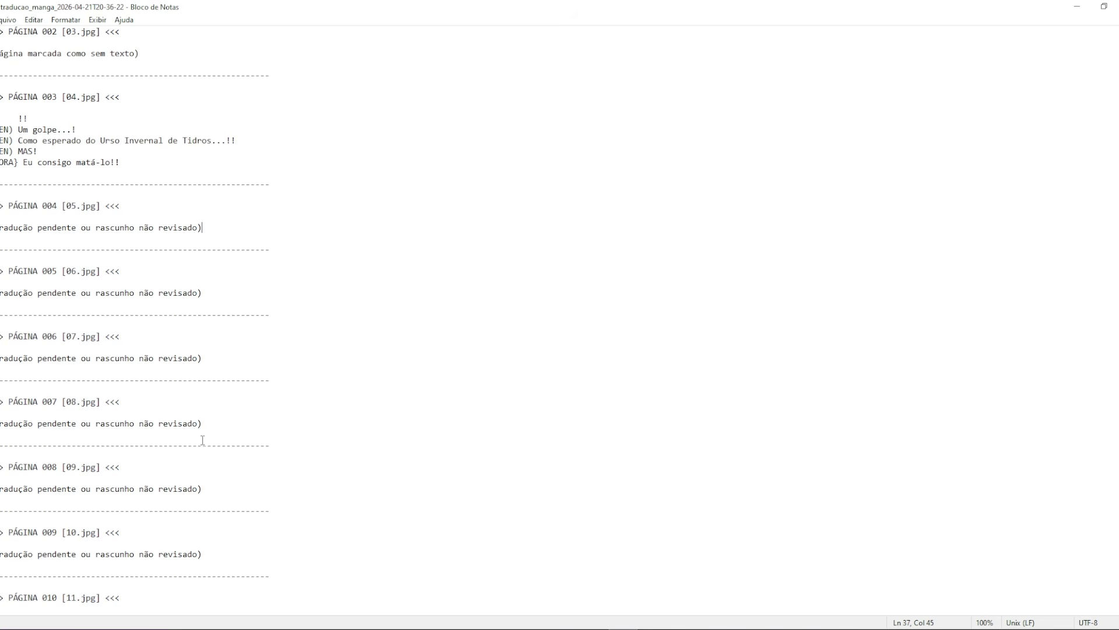
scroll(204, 431, "down", 20)
scroll(207, 414, "down", 6)
scroll(204, 321, "up", 20)
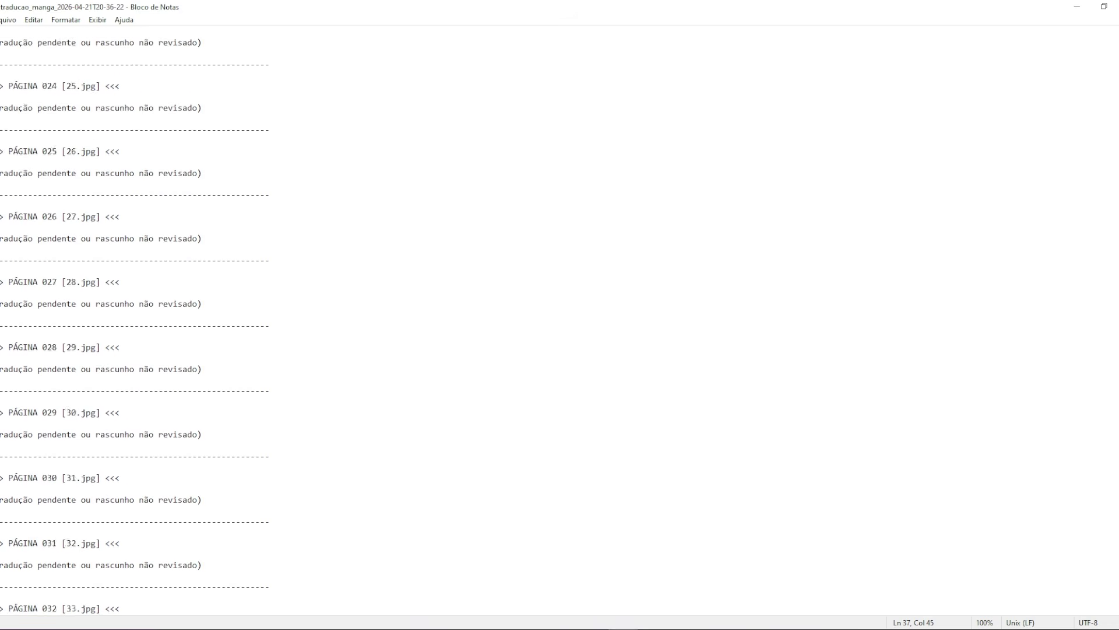
scroll(237, 192, "up", 2)
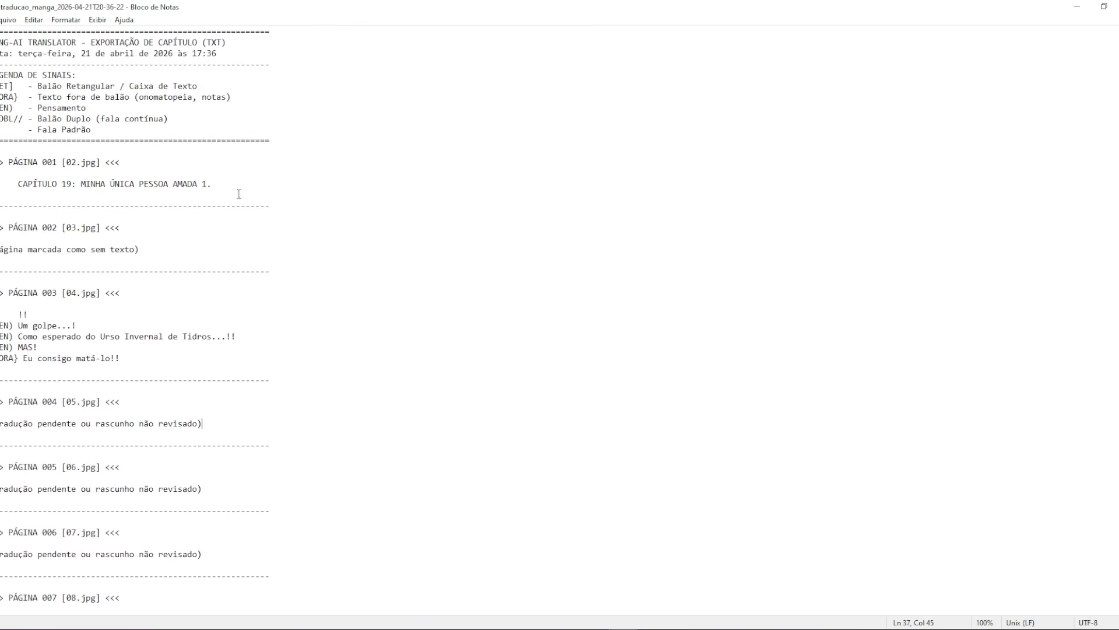
- Highlight the note under page 002 that marks the page as having no text, and clear the highlight
left_click(157, 252)
key("shift+Home")
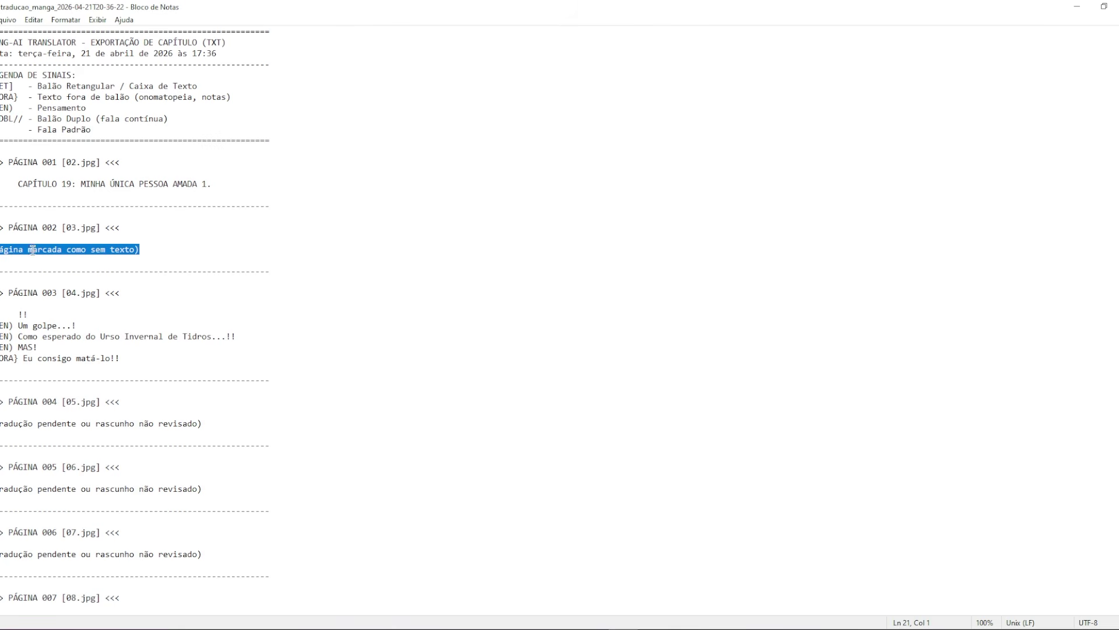
key("Up")
left_click(153, 254)
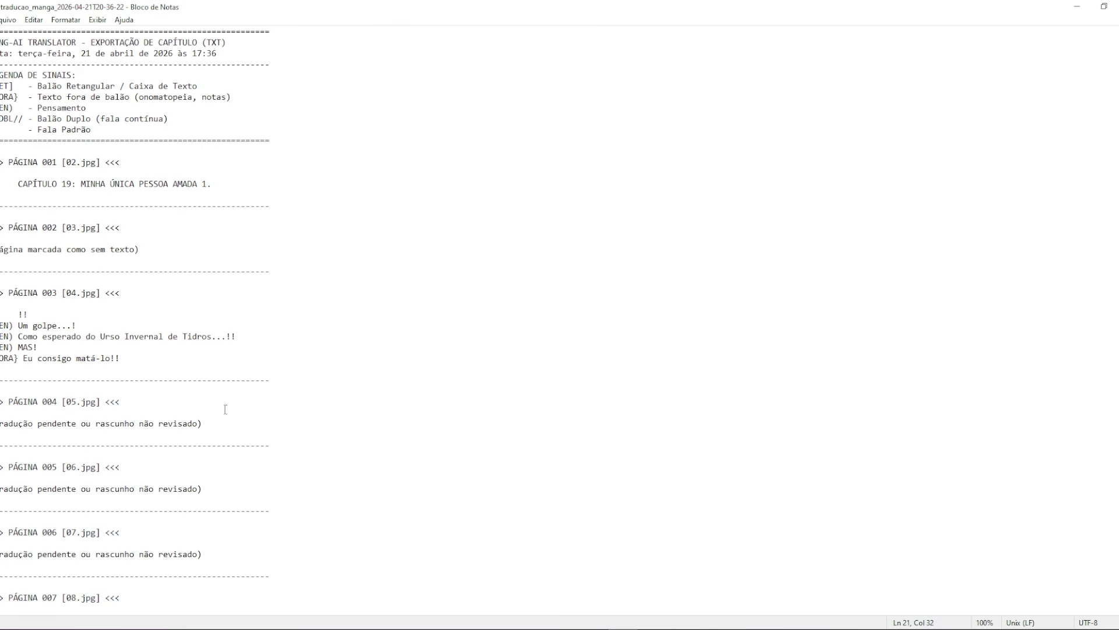
- Switch to the MangAItranslator repository on GitHub and review the README from the download section through the main workflow screenshots
key("alt+Tab")
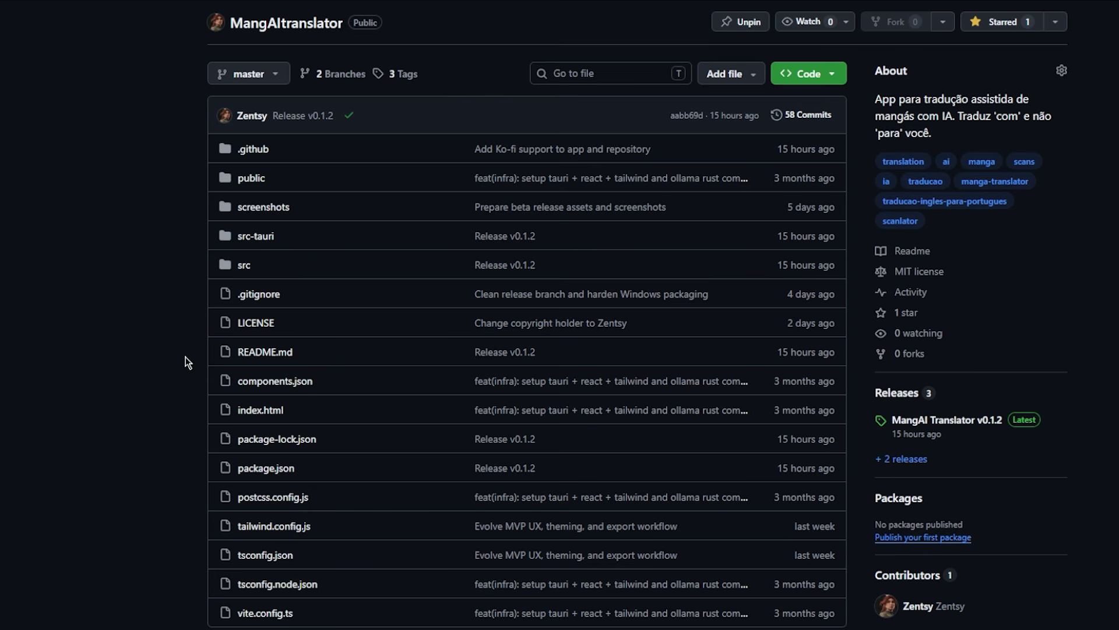
scroll(194, 335, "down", 10)
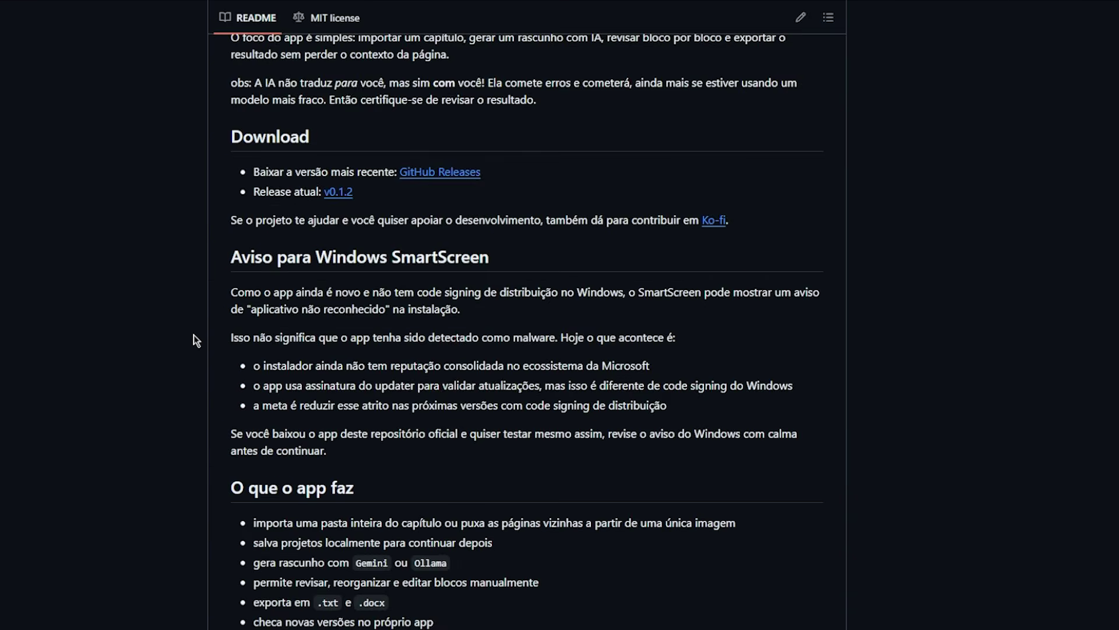
scroll(194, 337, "up", 5)
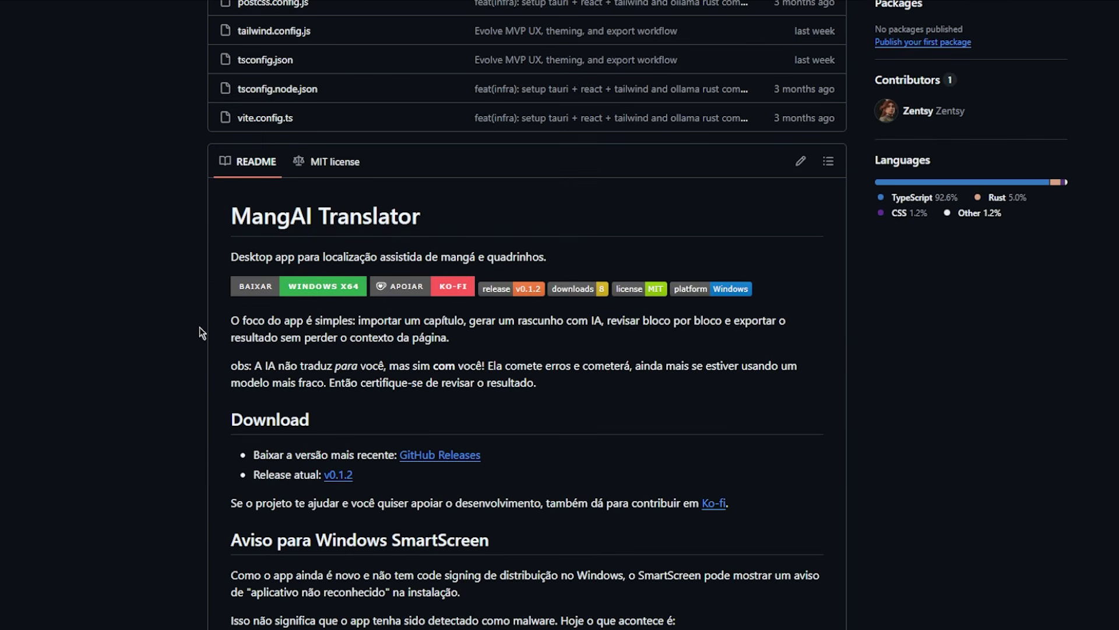
scroll(199, 327, "down", 12)
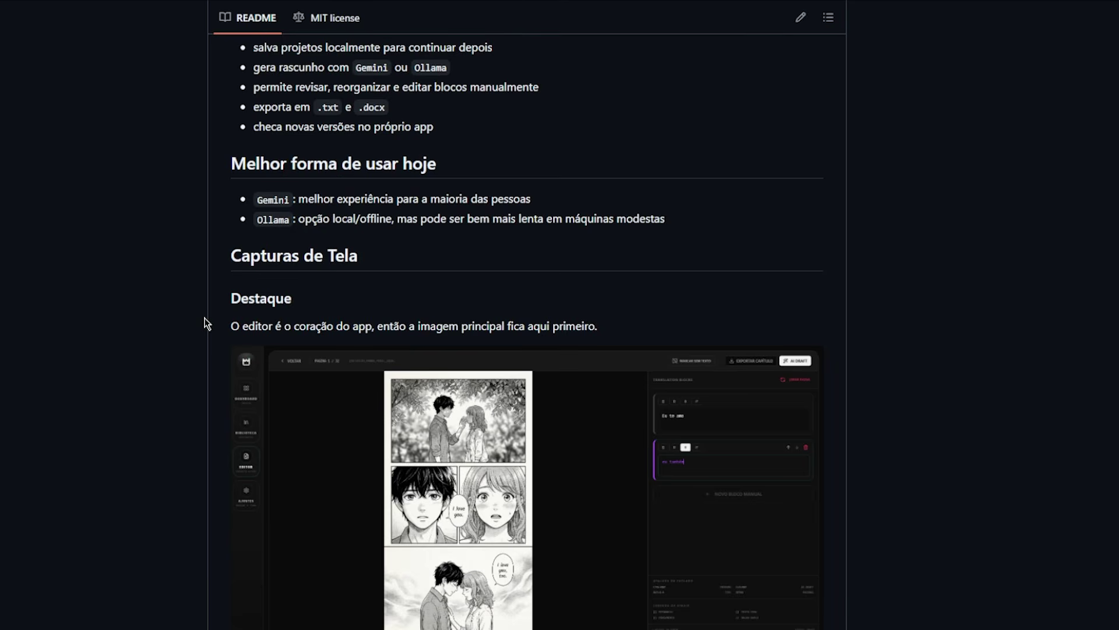
scroll(207, 321, "down", 3)
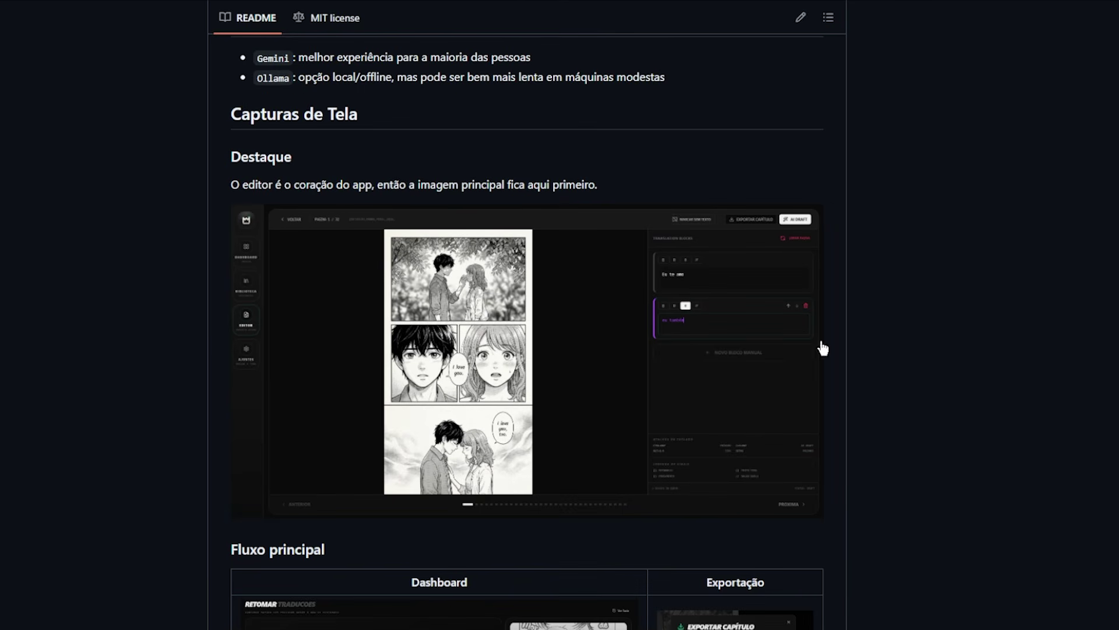
scroll(494, 381, "down", 5)
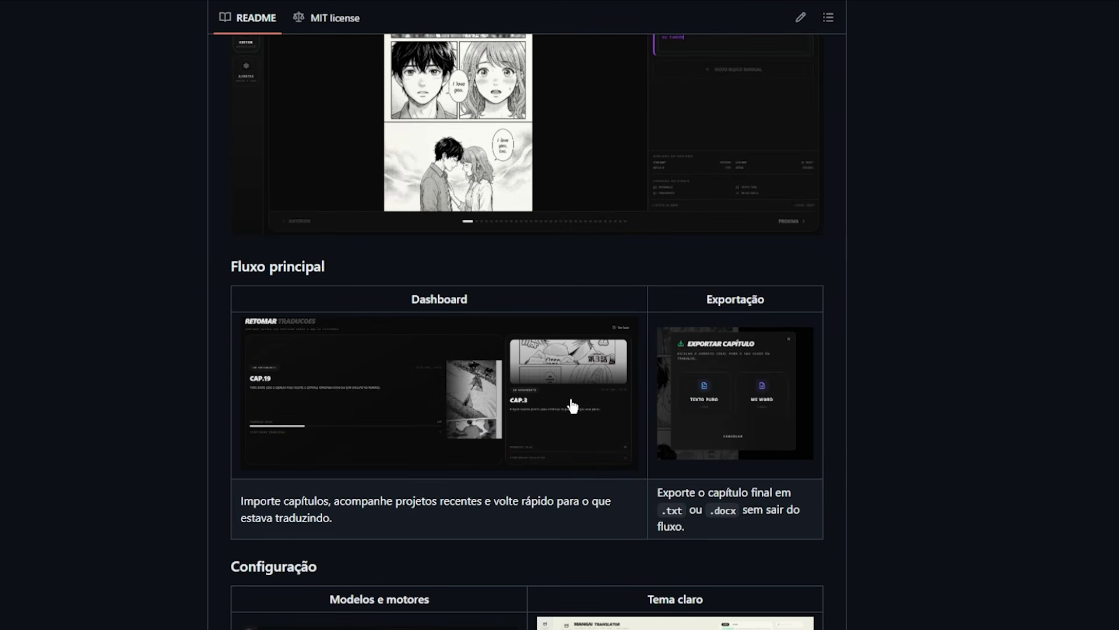
- Examine the README's quick workflow and its explanation of the Gemini and Ollama engines, down to the roadmap
scroll(531, 415, "down", 5)
scroll(531, 414, "down", 6)
scroll(180, 412, "down", 5)
scroll(170, 376, "up", 5)
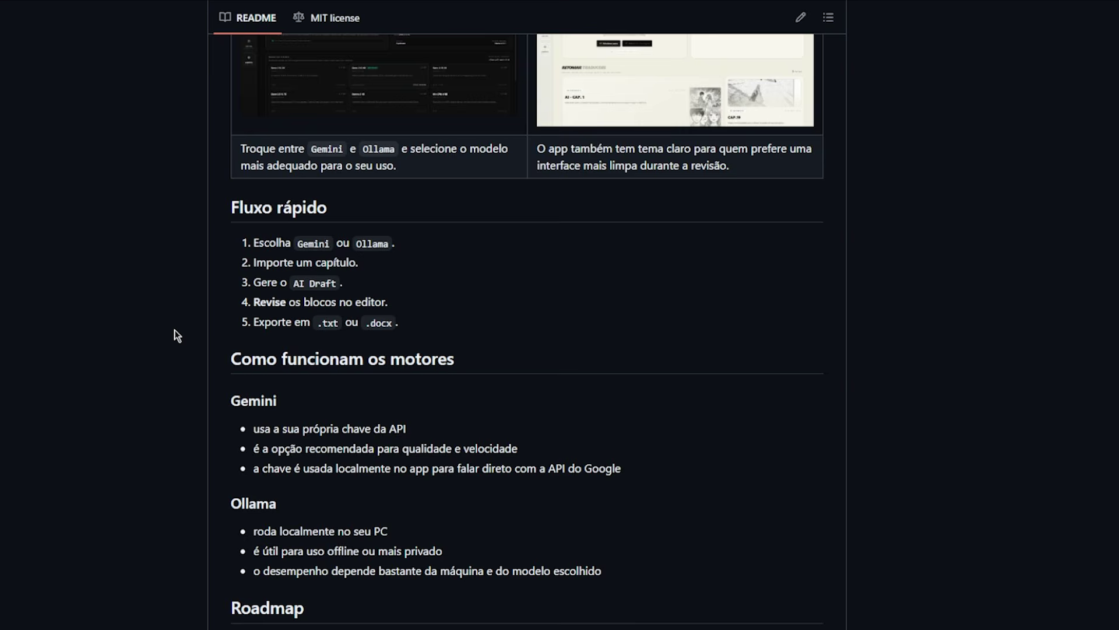
scroll(174, 330, "down", 3)
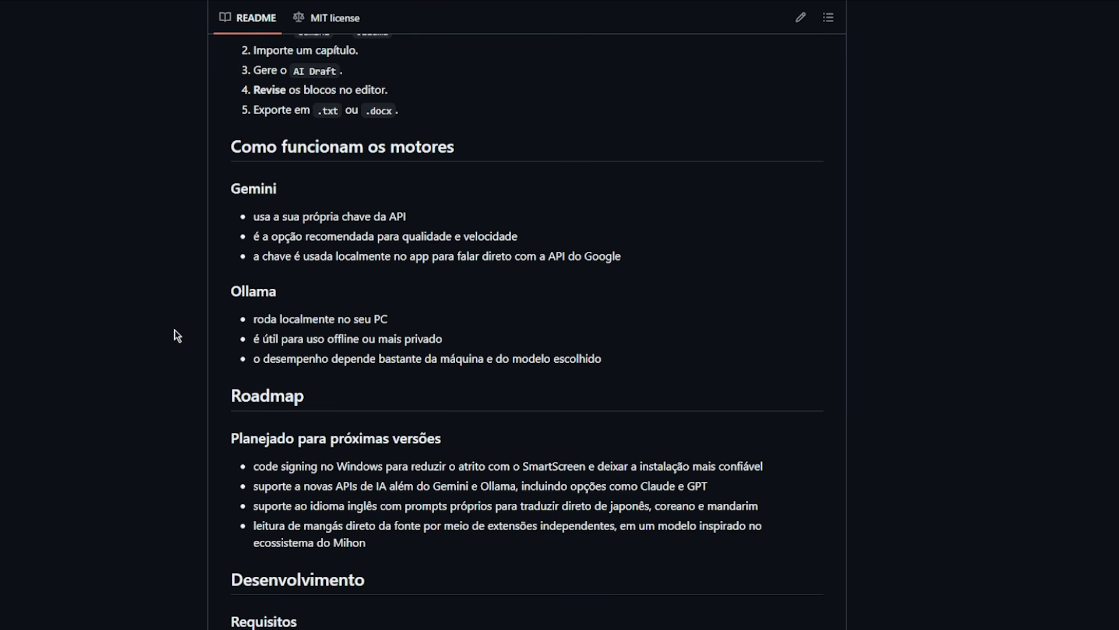
scroll(174, 323, "down", 2)
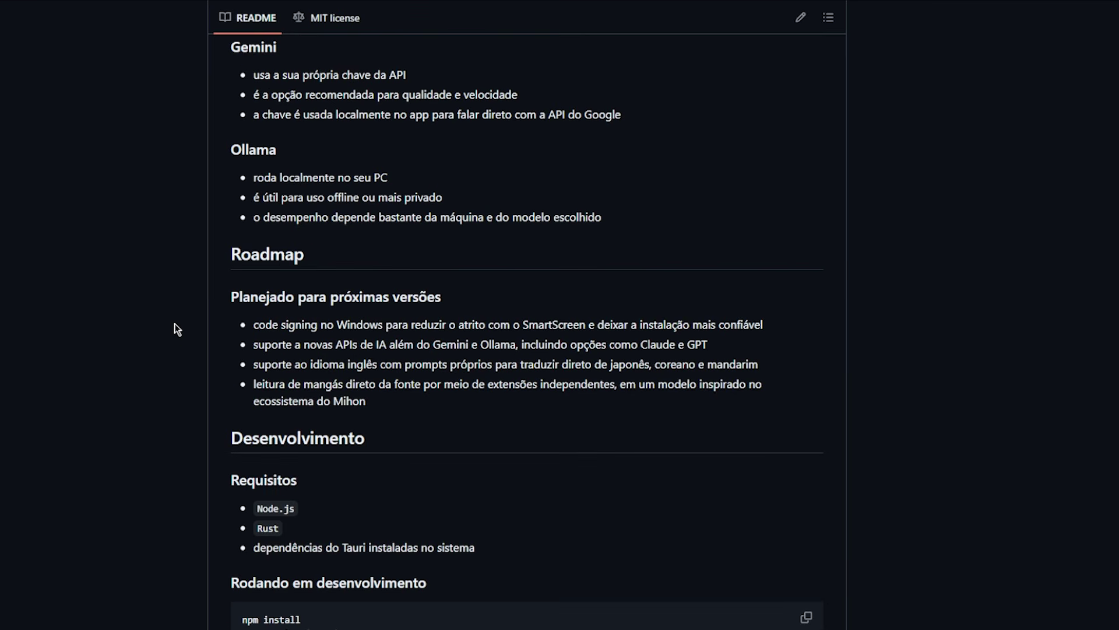
- Read the Roadmap heading and its planned Windows code signing item, highlighting key words
double_click(266, 257)
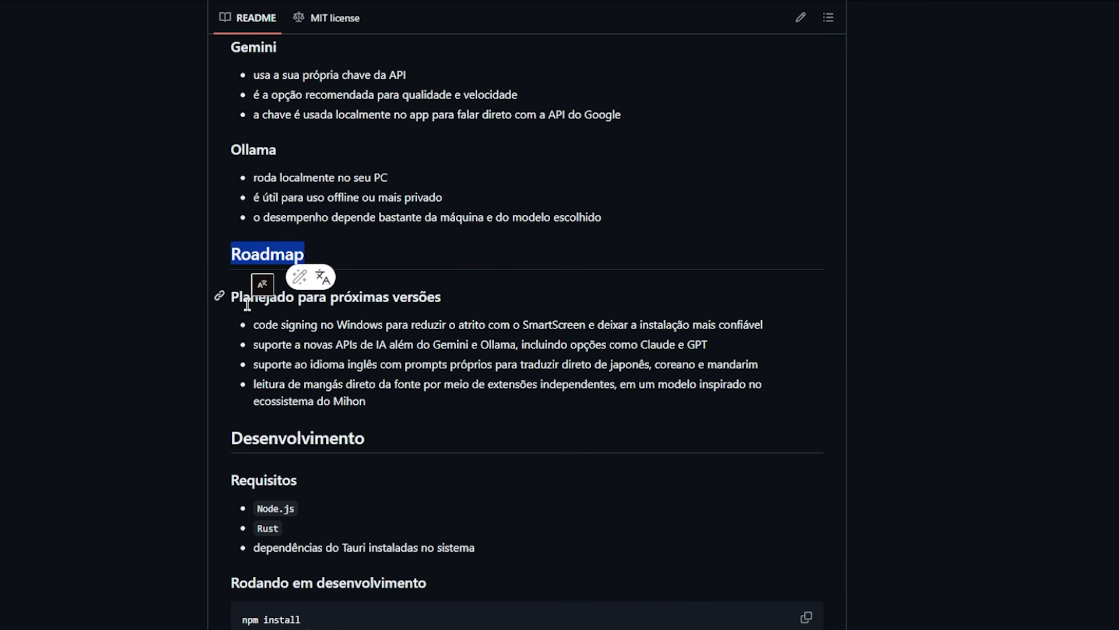
left_click(450, 310)
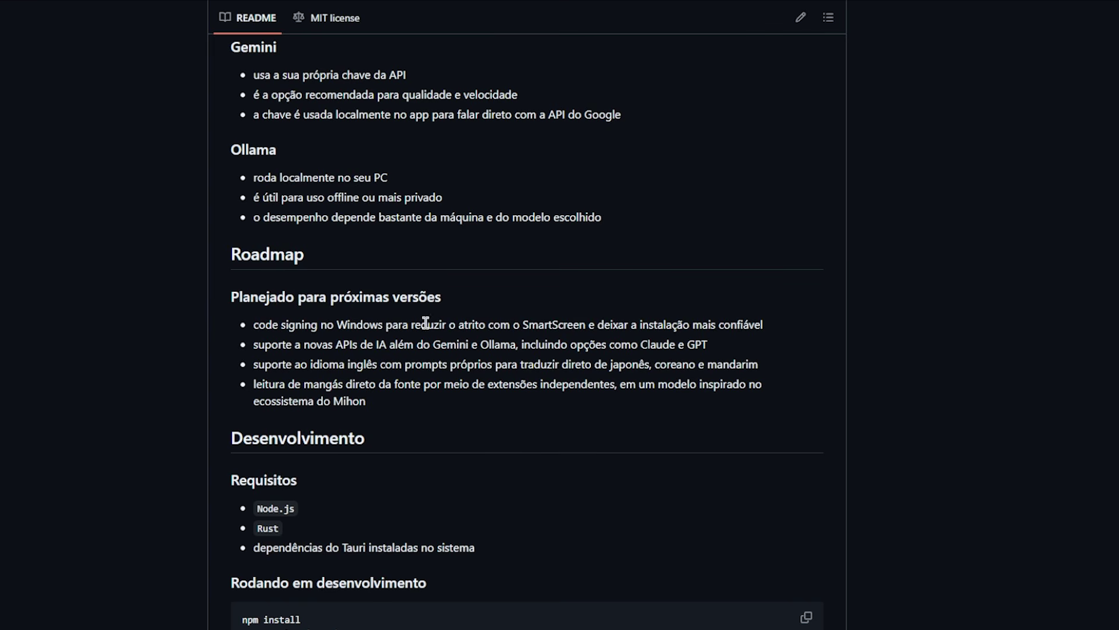
double_click(572, 326)
left_click(740, 348)
scroll(739, 344, "up", 2)
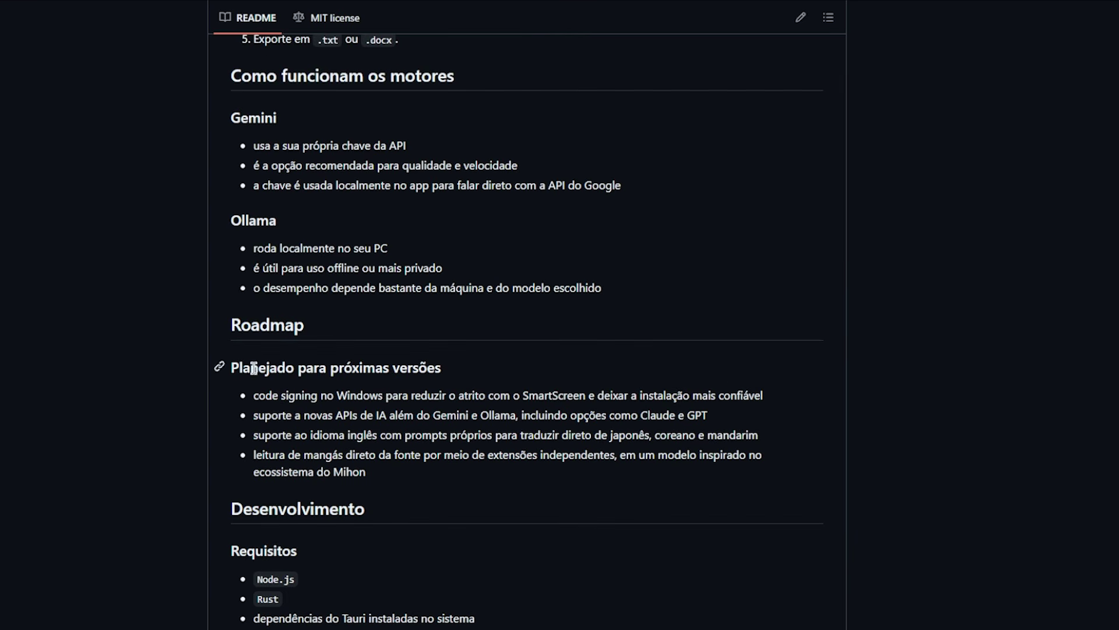
double_click(289, 393)
left_click(432, 392)
- Examine the roadmap items on new AI APIs and on English support with direct translation from Japanese, Korean and Mandarin
double_click(492, 416)
left_click(484, 415)
double_click(324, 435)
left_click(399, 434)
double_click(614, 438)
left_click(654, 491)
double_click(745, 433)
left_click(692, 435)
double_click(683, 435)
double_click(713, 434)
left_click(680, 434)
- Examine the roadmap item on reading manga from the source, referring to the chapter selection area on the MangAI Translator dashboard
scroll(380, 474, "down", 1)
left_click_drag(254, 385, 274, 386)
left_click(418, 376)
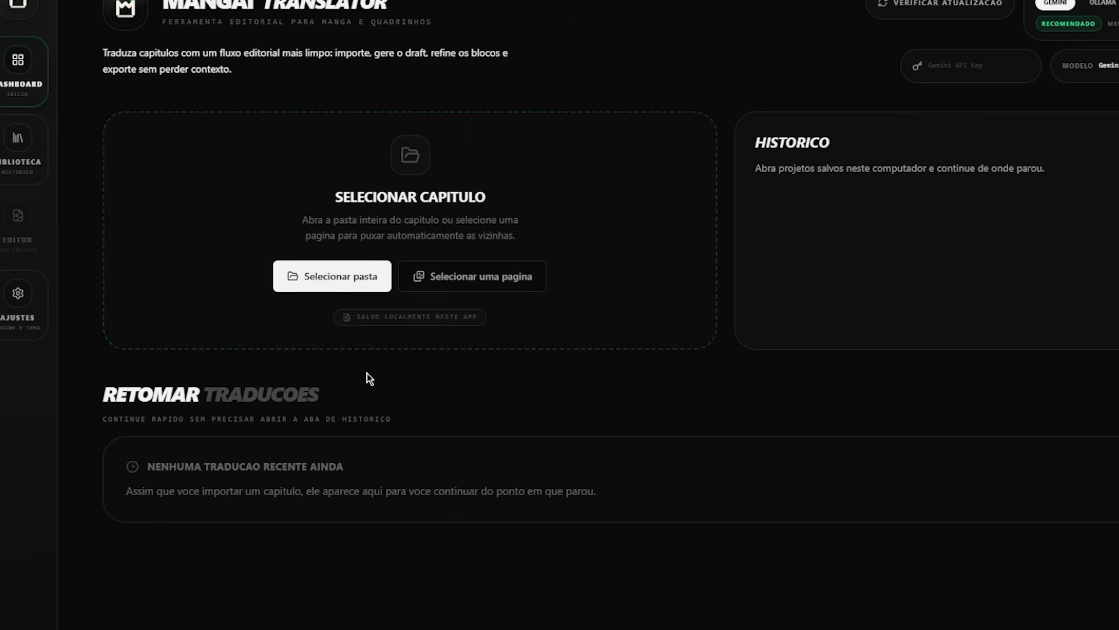
left_click(338, 278)
left_click(610, 321)
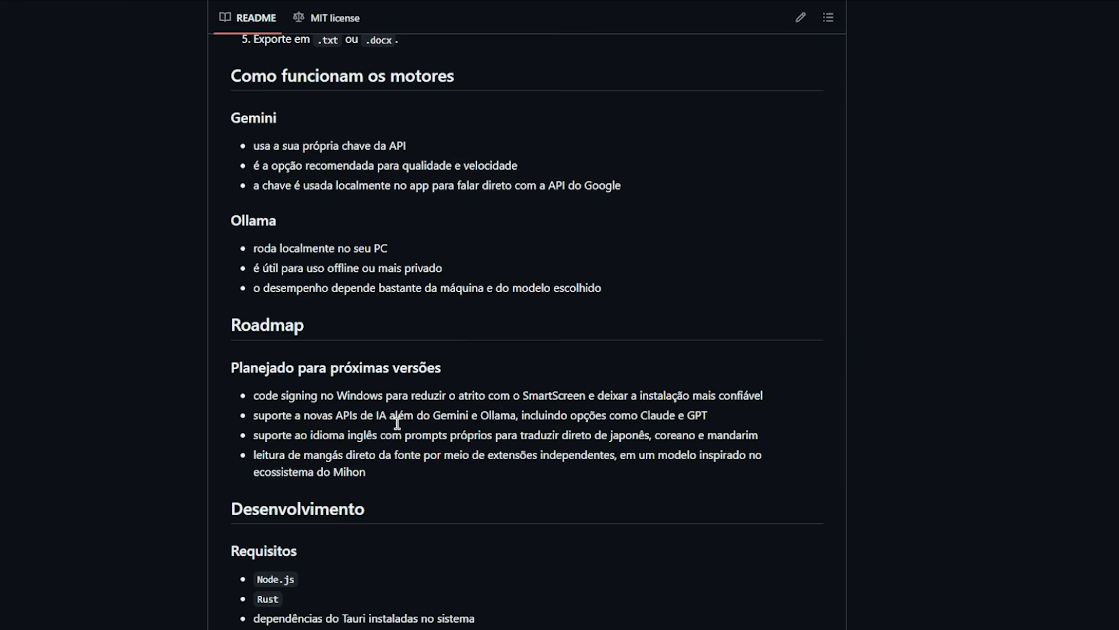
- Review the README's development section, highlighting its heading, the requirements and the build commands
scroll(422, 471, "down", 5)
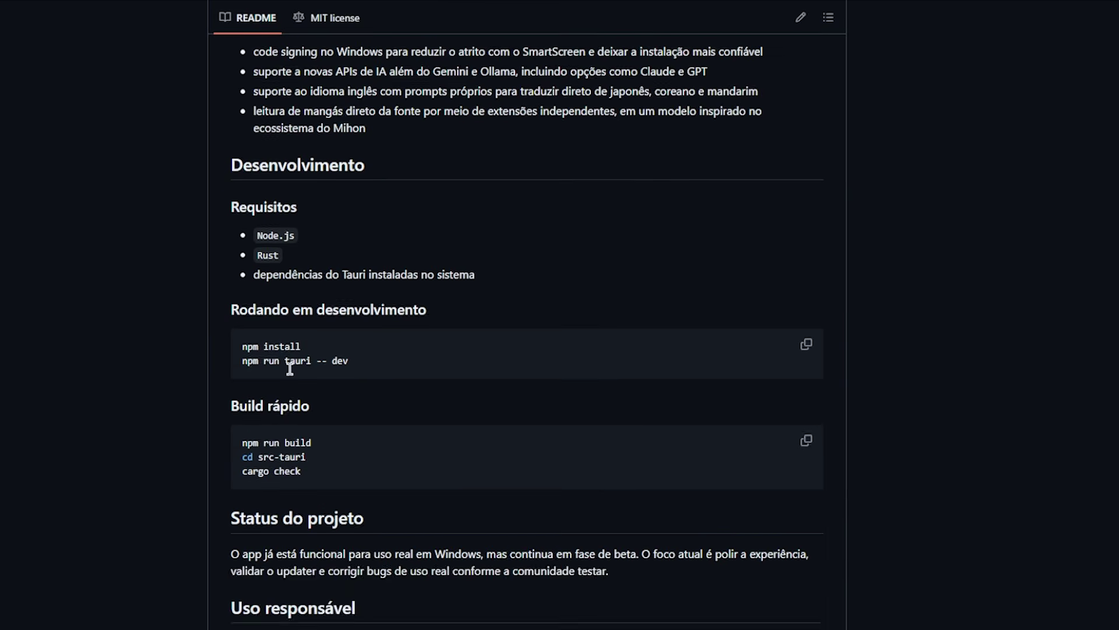
double_click(246, 224)
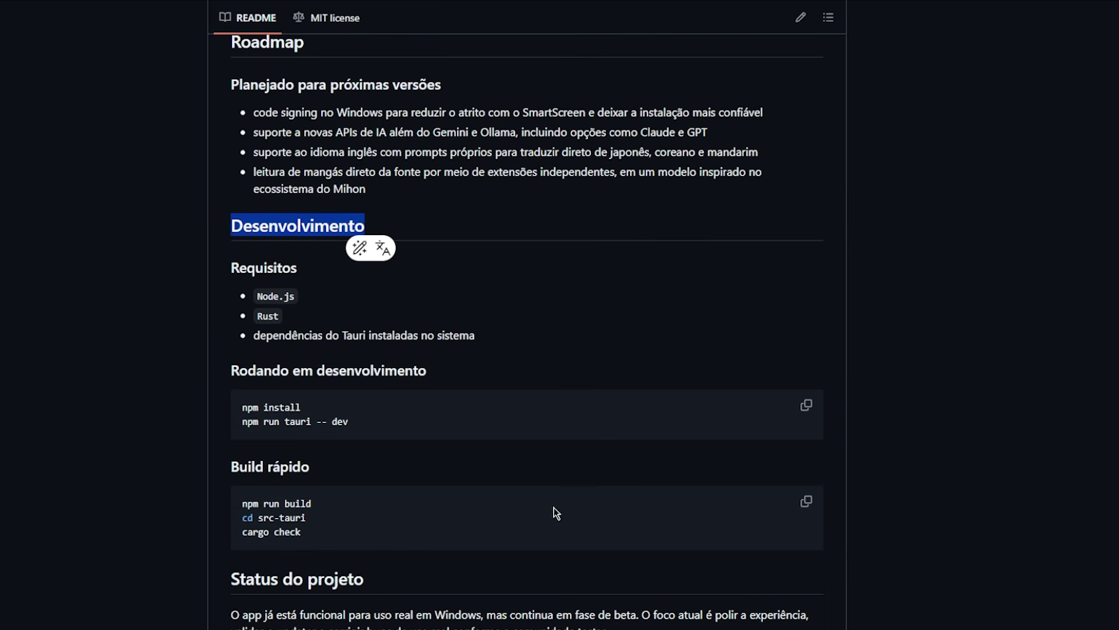
left_click(304, 533, "shift")
double_click(291, 224)
left_click(316, 309)
double_click(274, 270)
left_click(267, 309)
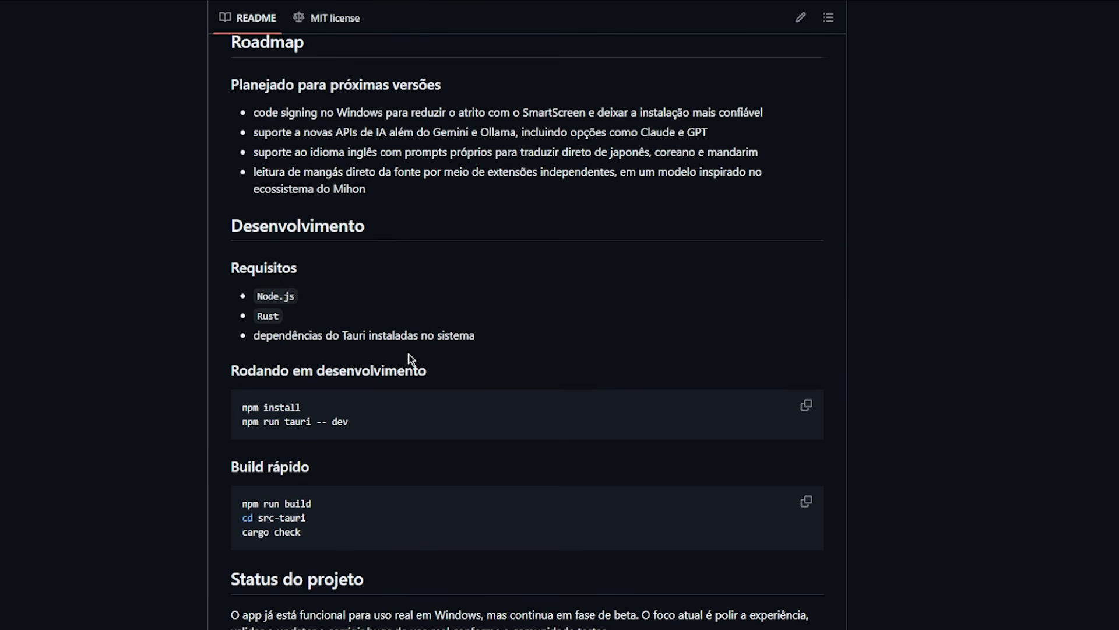
- Recheck the engines and roadmap sections, and read on through the project status, responsible use and license sections
scroll(408, 354, "up", 6)
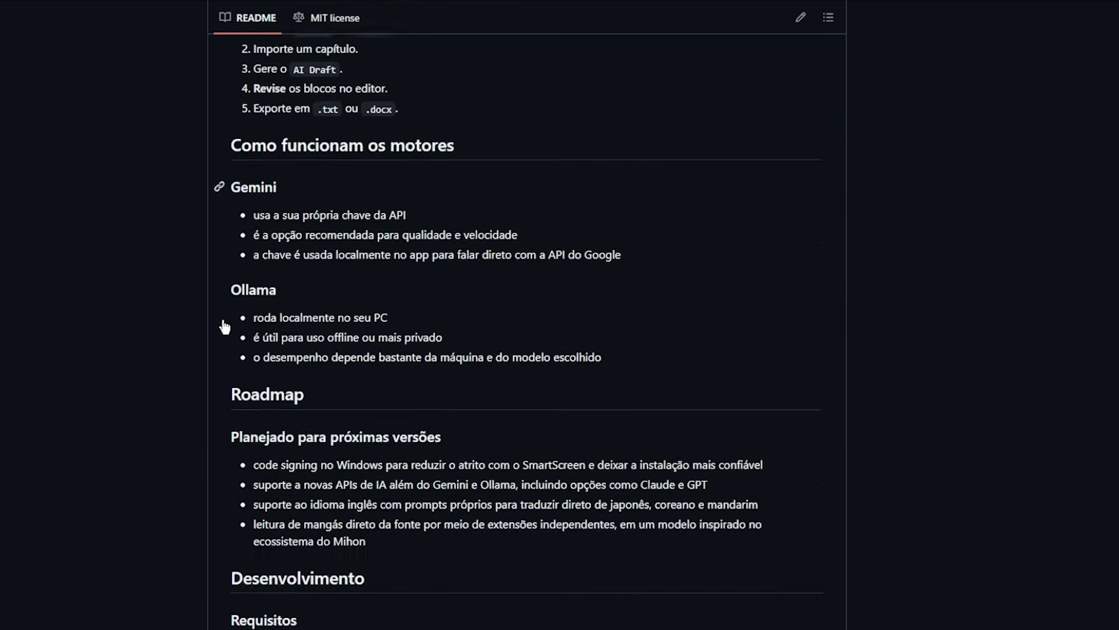
scroll(263, 344, "down", 6)
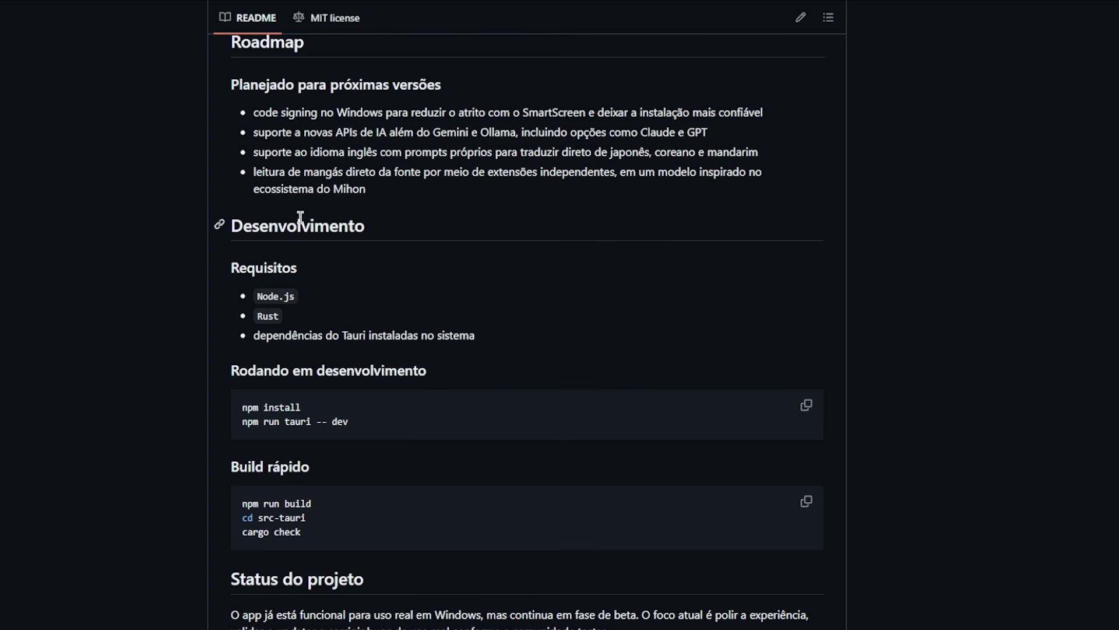
scroll(332, 408, "down", 1)
scroll(330, 461, "down", 3)
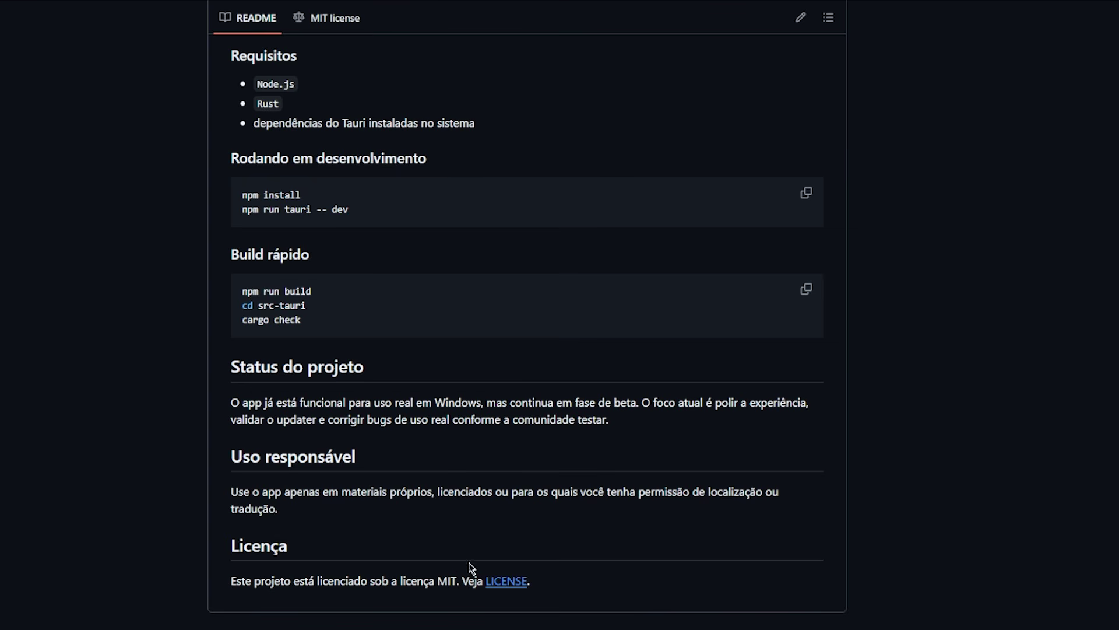
- View the linked MIT LICENSE file and return to the start of the repository's main page
left_click(504, 579)
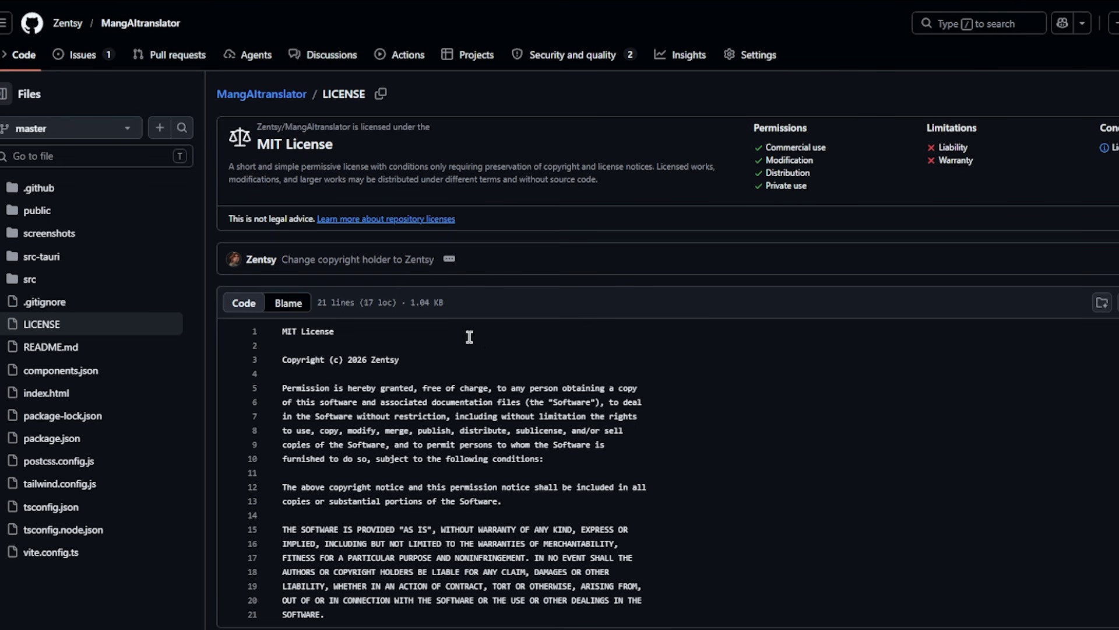
left_click(23, 55)
scroll(595, 357, "up", 20)
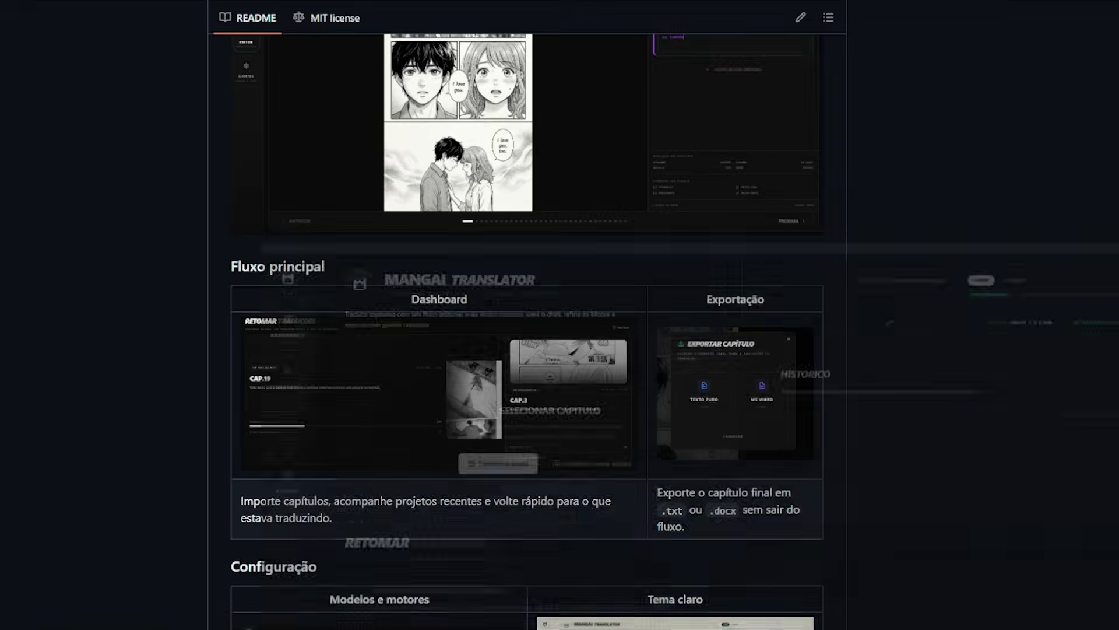
scroll(741, 515, "up", 15)
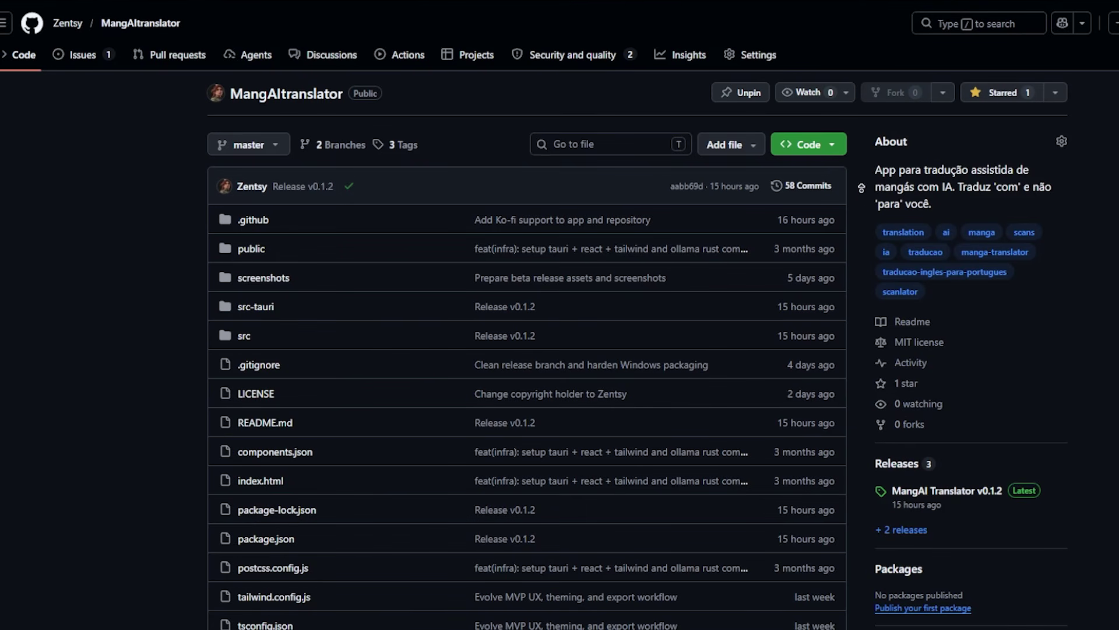
- Open the repository's issues, view the blank new issue form with its description field, and cancel it
left_click(87, 55)
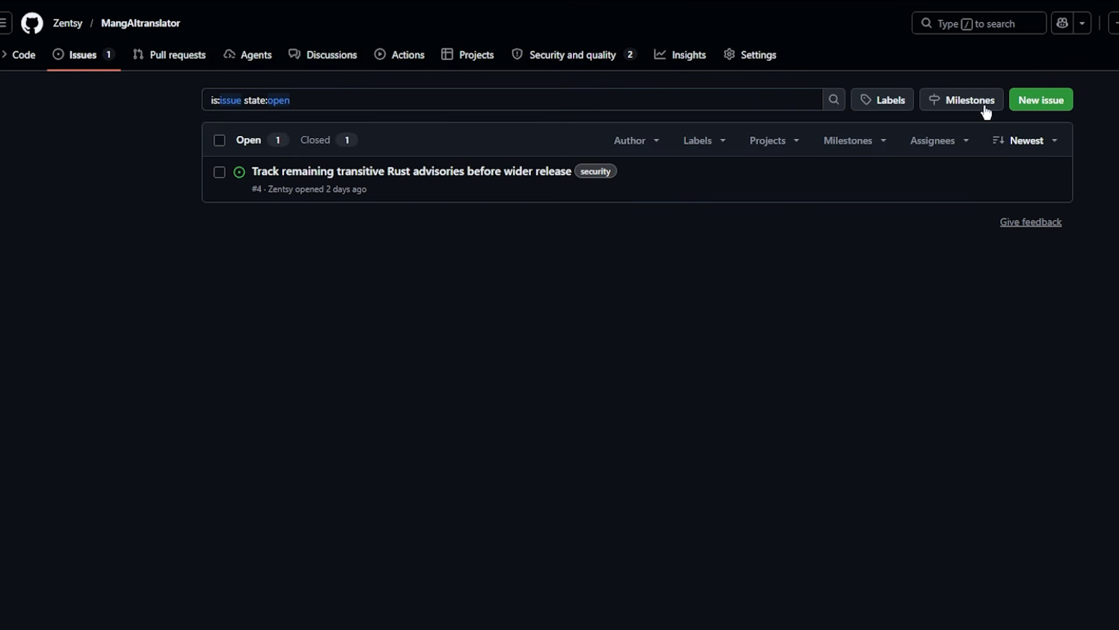
left_click(1051, 109)
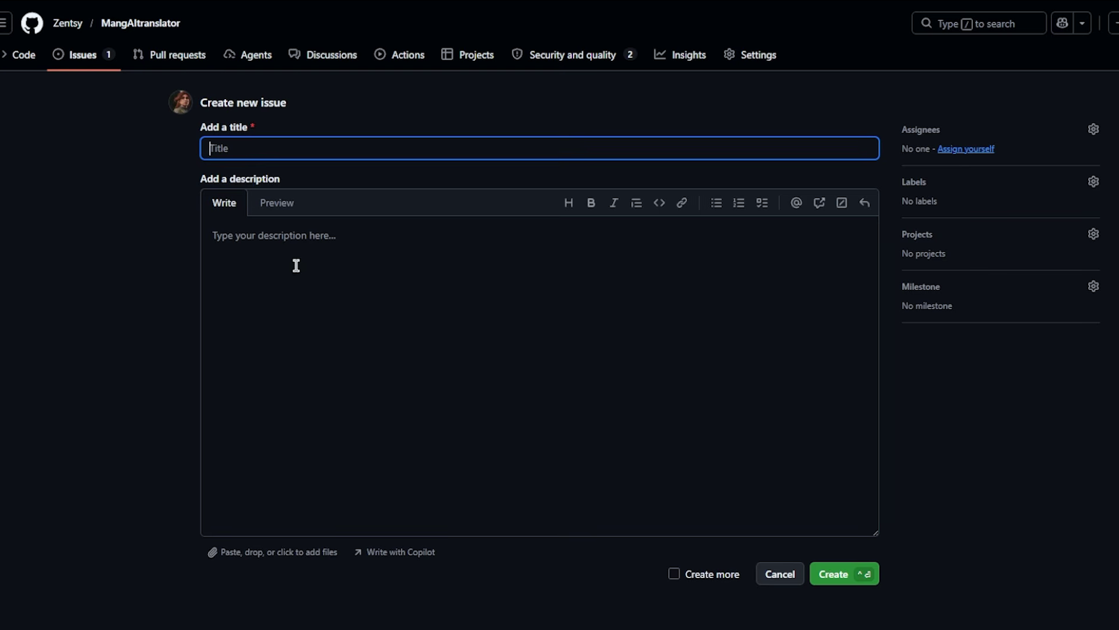
left_click(422, 269)
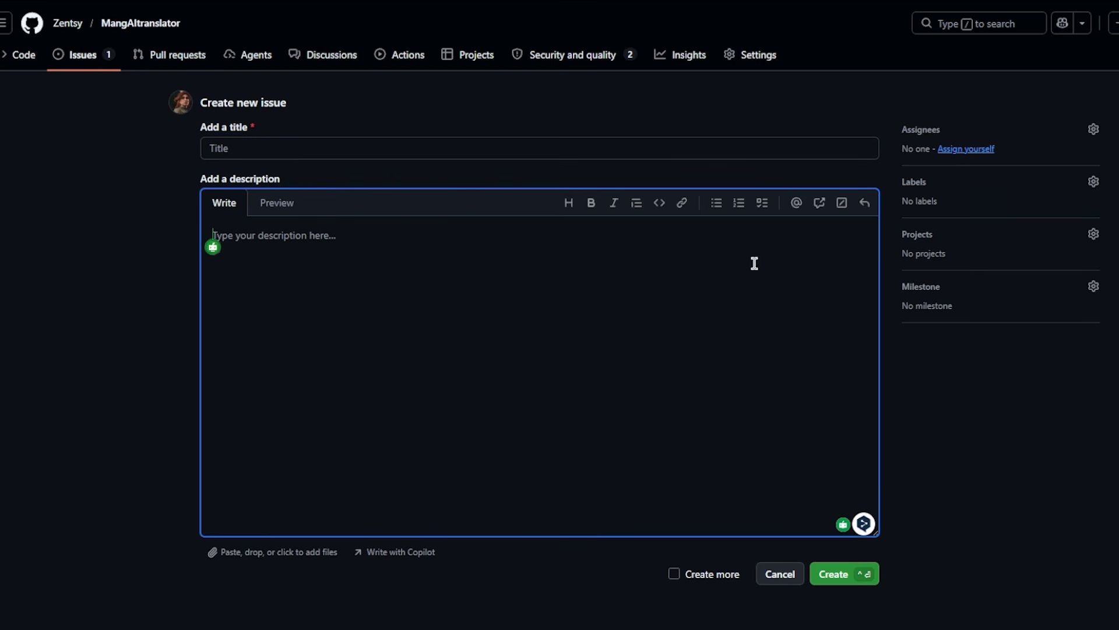
left_click(780, 574)
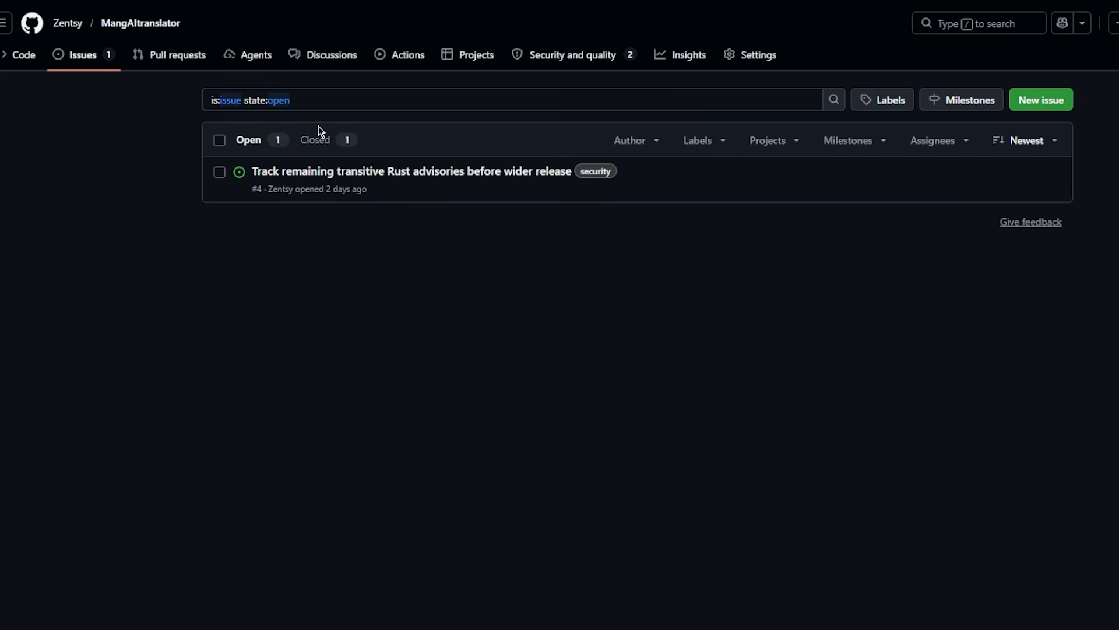
- List the closed issues and open the one titled bug no "Finalizar capítulo"
left_click(313, 143)
left_click(325, 174)
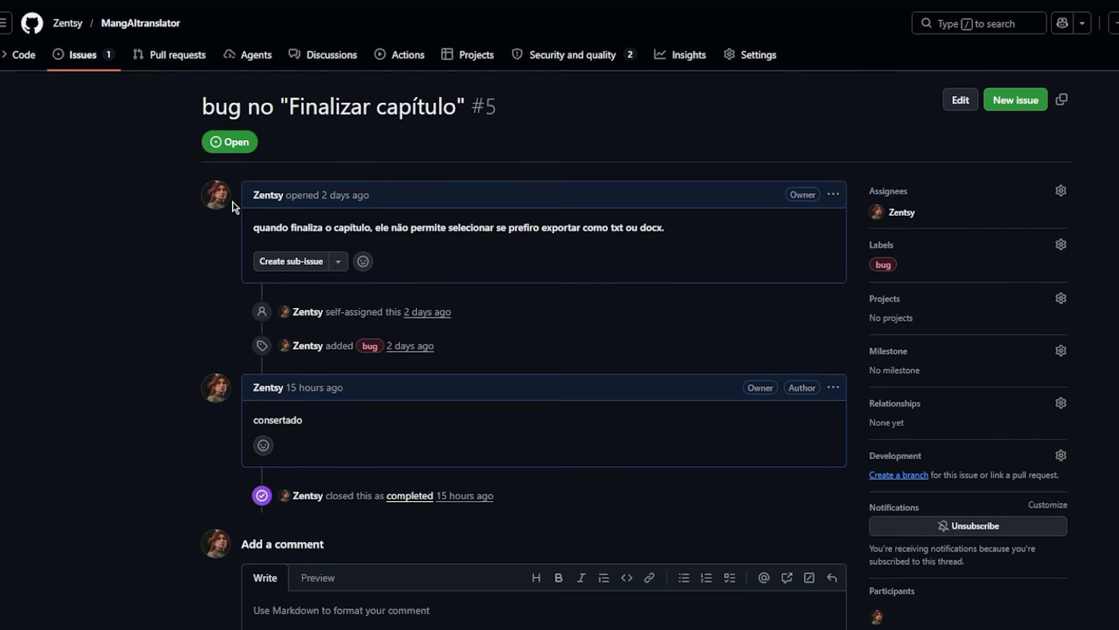
- Return from the issue to the repository's main page and review the README's introduction and download section
left_click(22, 53)
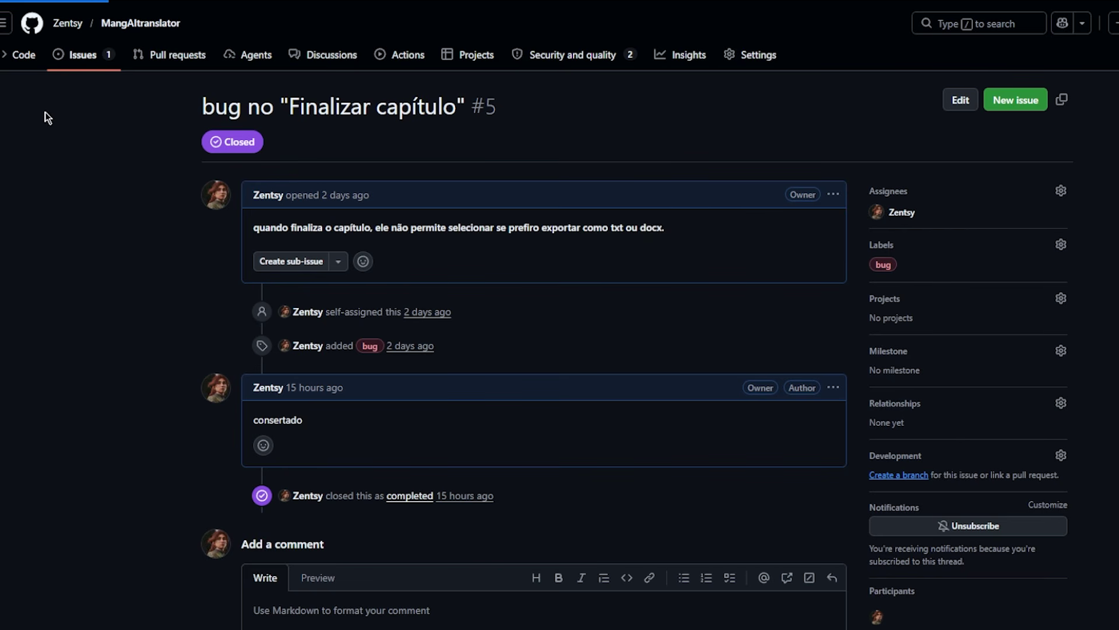
scroll(69, 309, "down", 3)
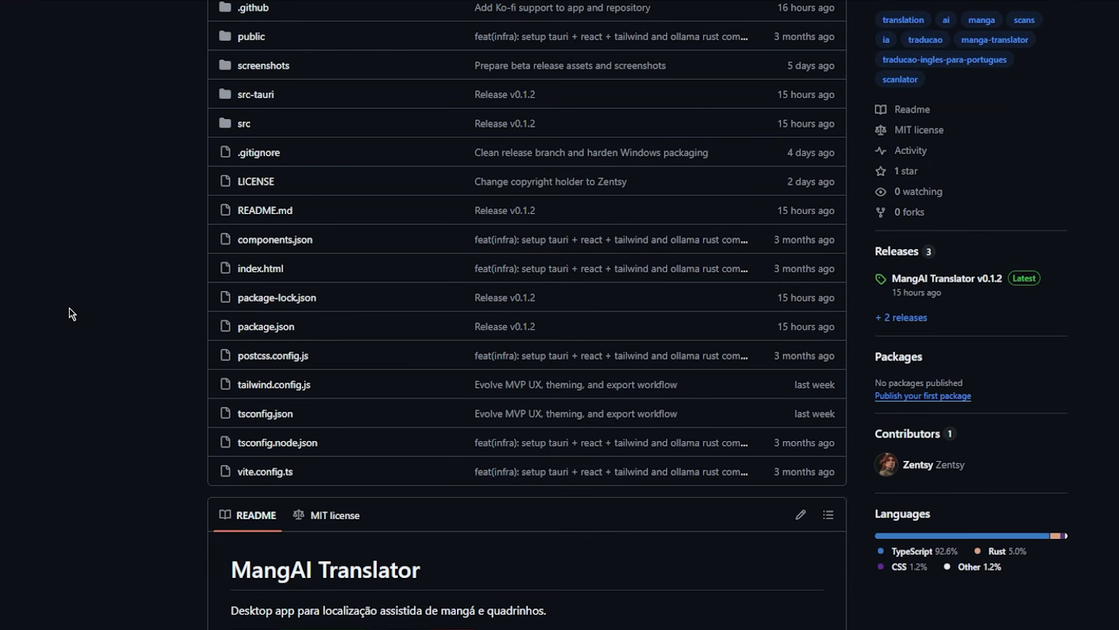
scroll(69, 309, "down", 4)
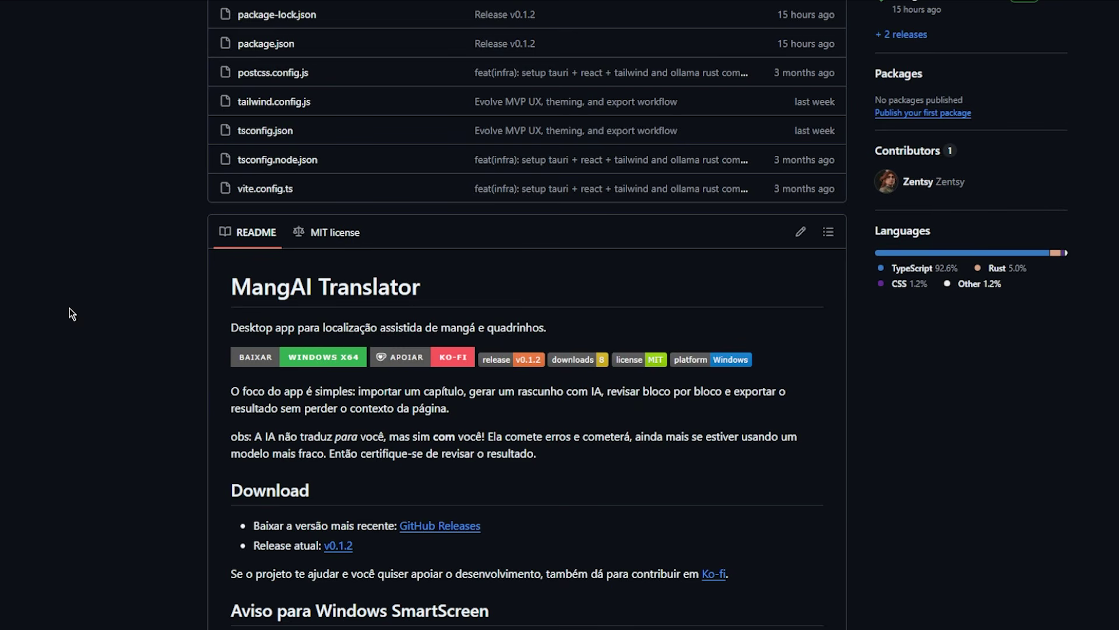
scroll(657, 531, "down", 3)
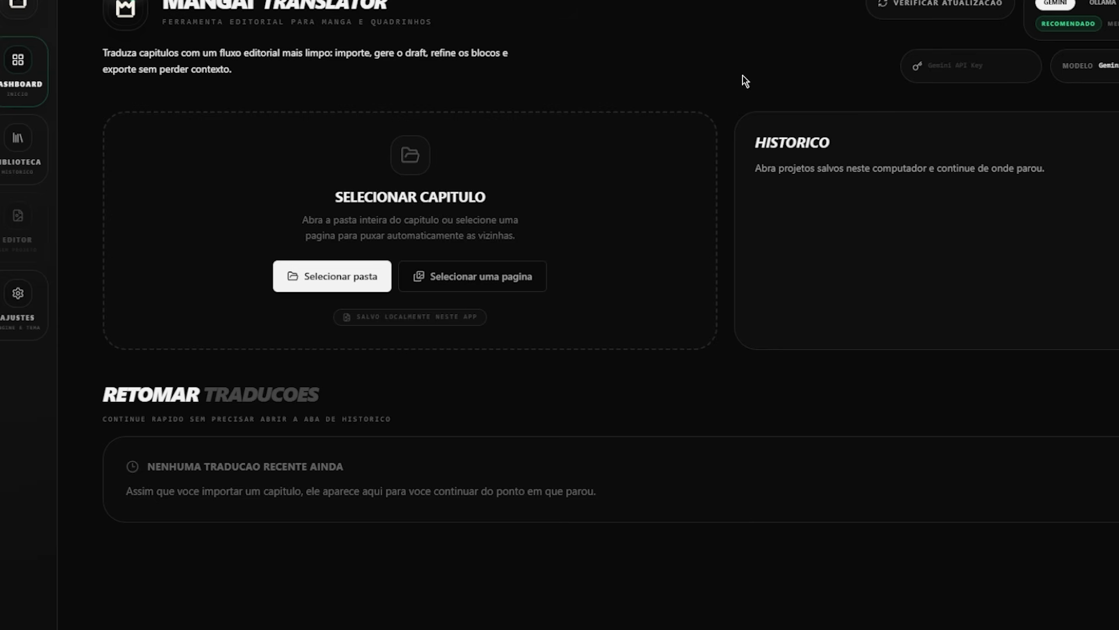
- Switch to the MangAI Translator app, view its Biblioteca section and return to the Dashboard
left_click(6, 133)
left_click(10, 90)
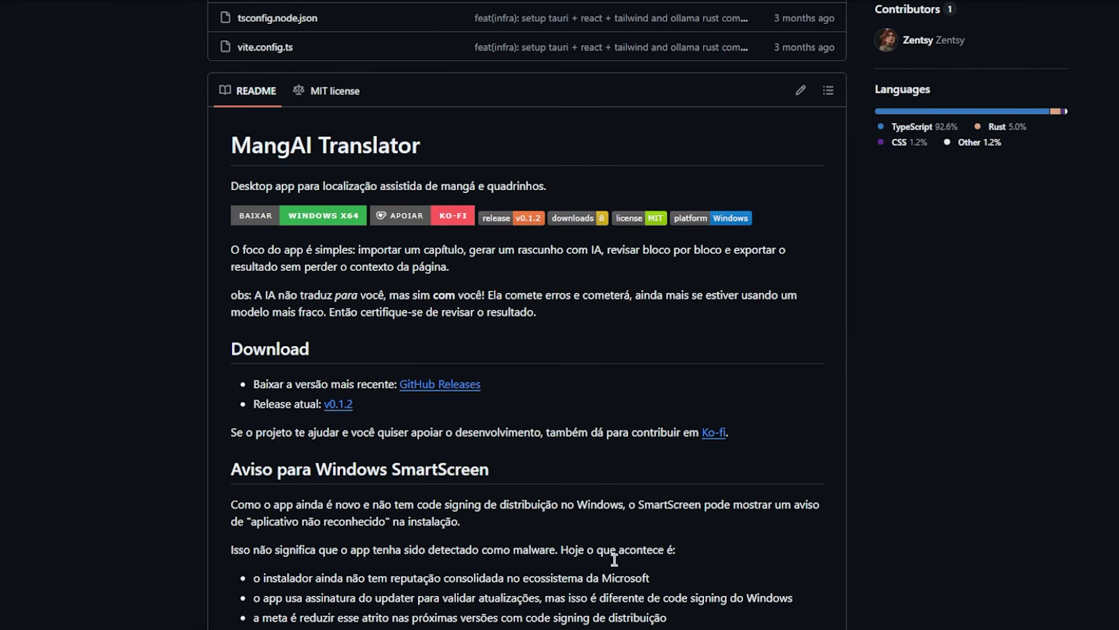
scroll(704, 399, "up", 10)
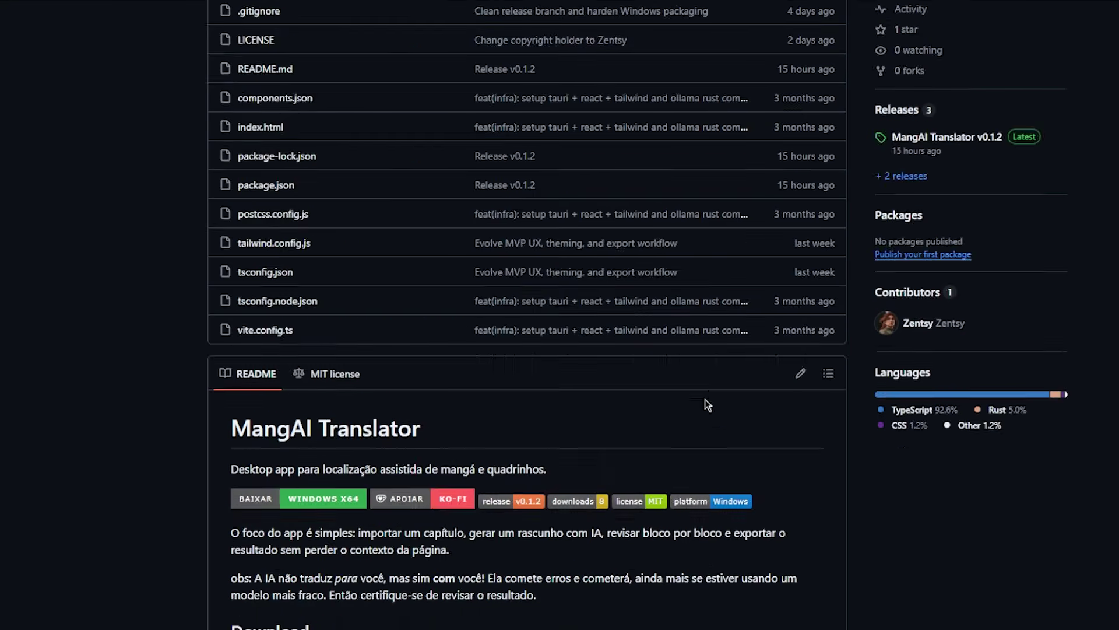
scroll(858, 392, "down", 3)
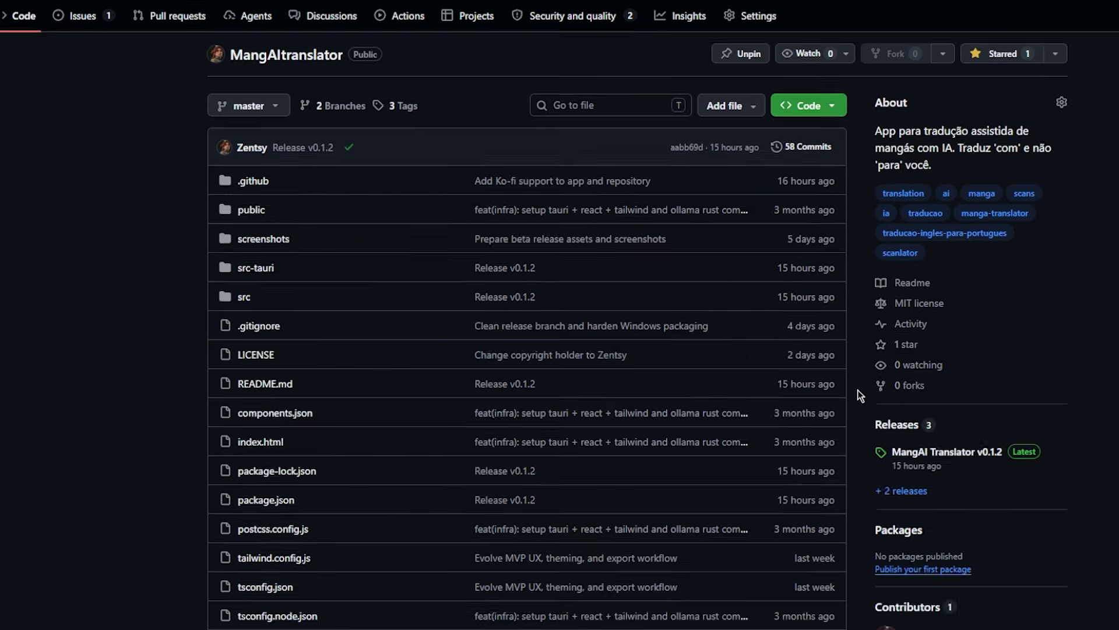
scroll(881, 424, "down", 8)
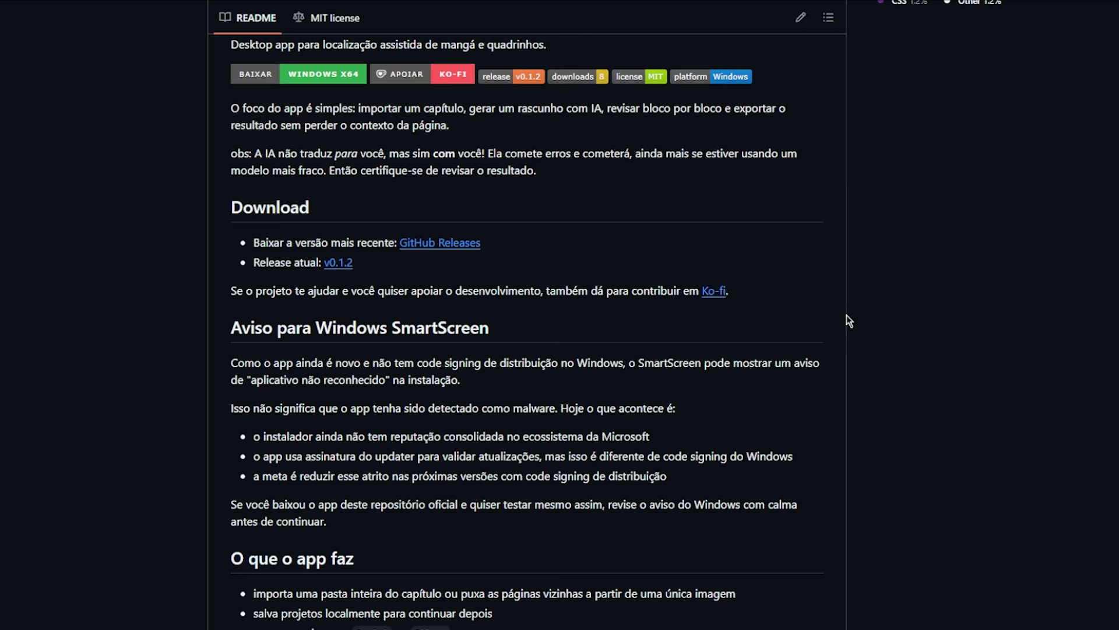
scroll(767, 460, "up", 10)
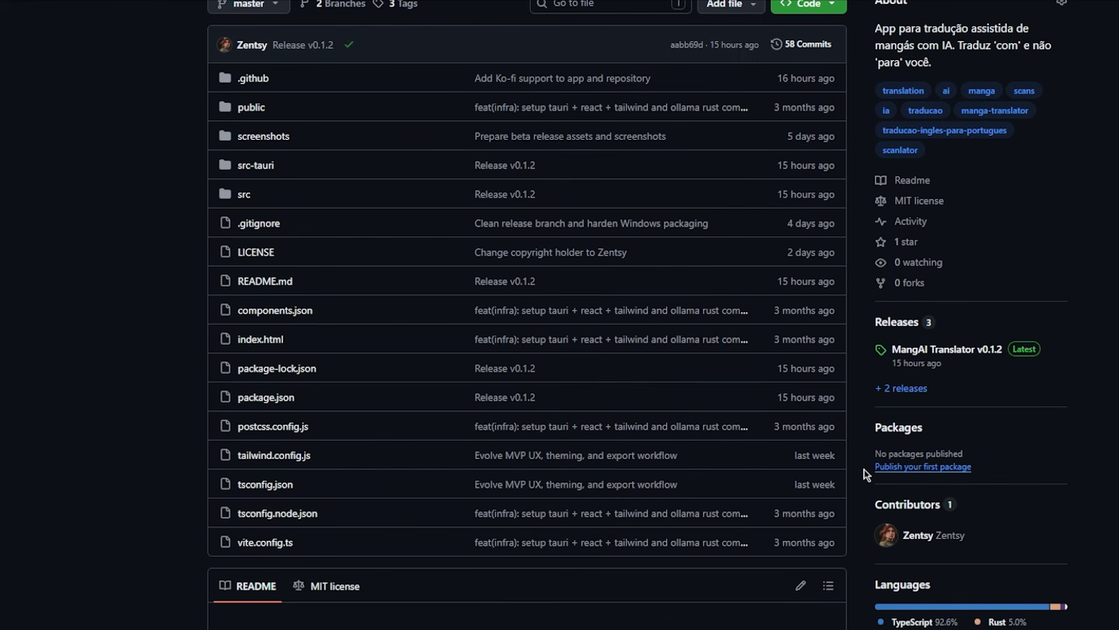
scroll(862, 467, "down", 5)
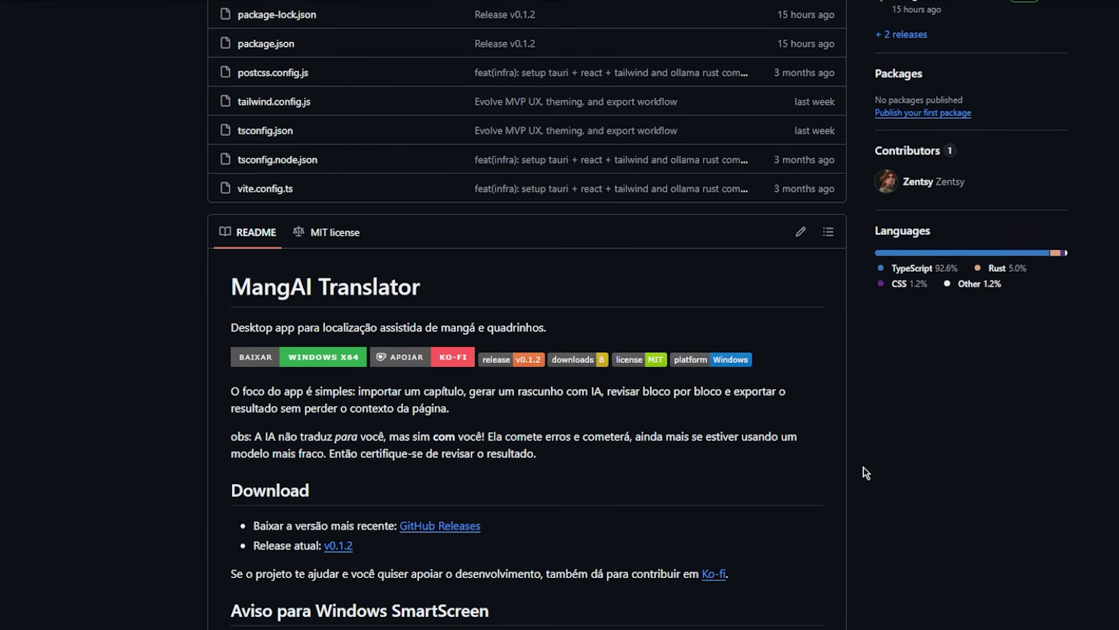